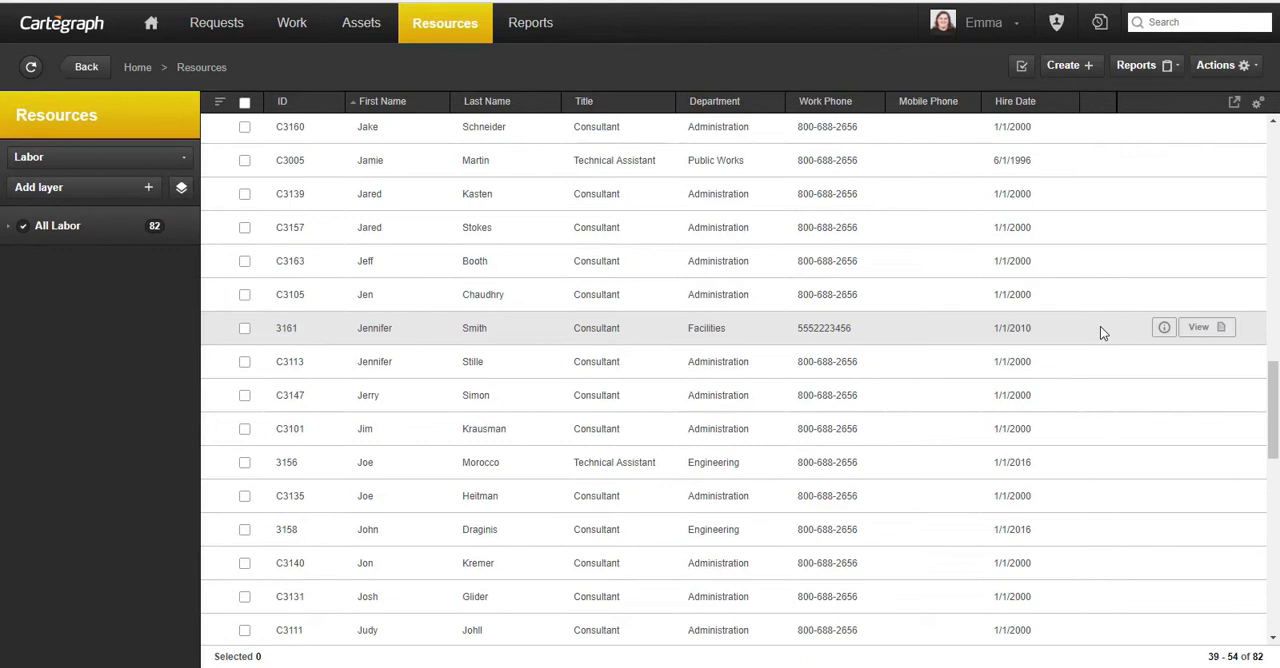
# - Review the details and assigned tasks of the Facilities consultant's labor record, and return to the labor list
pyautogui.click(1200, 330)
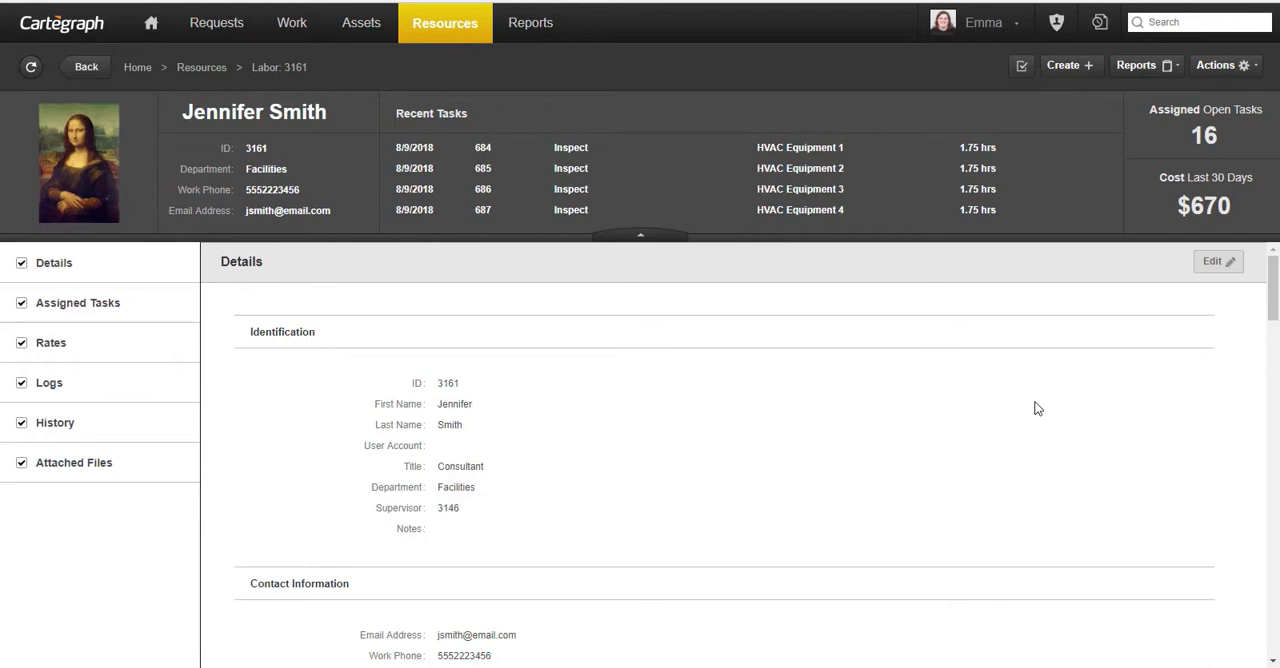
pyautogui.scroll(-10, 1066, 393)
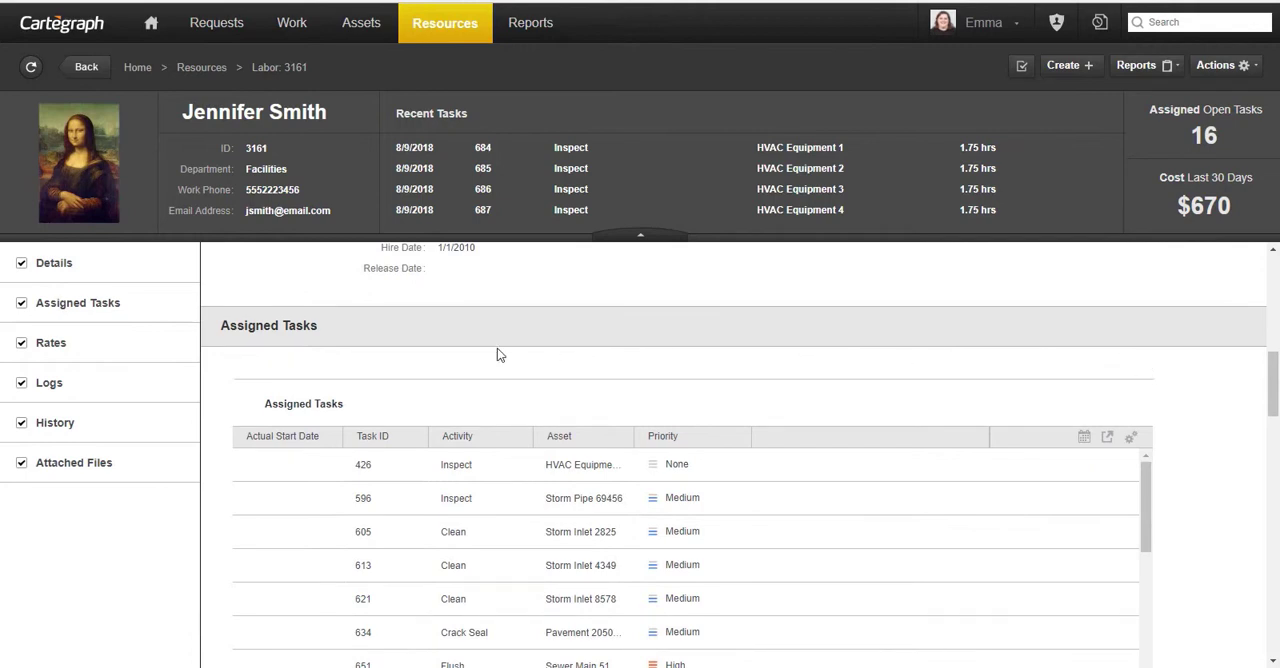
pyautogui.click(201, 67)
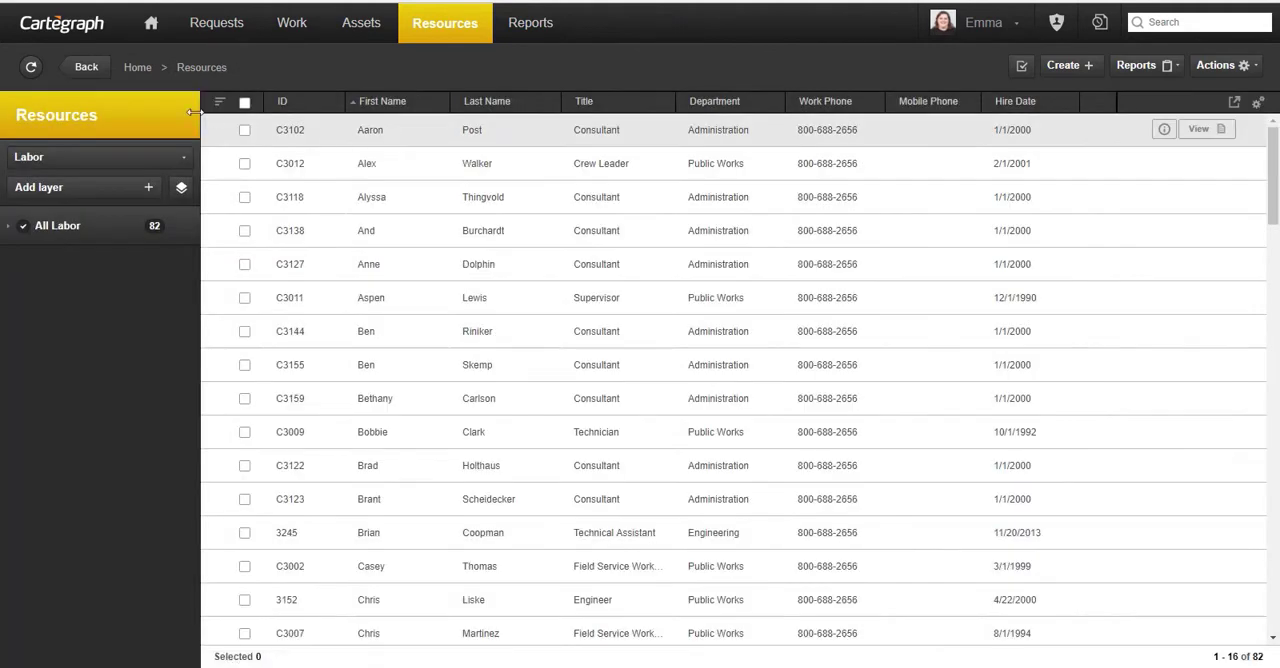
# - List the Equipment resources and review the details of the Chevrolet Silverado C9001, returning to the equipment list
pyautogui.click(92, 160)
pyautogui.click(91, 206)
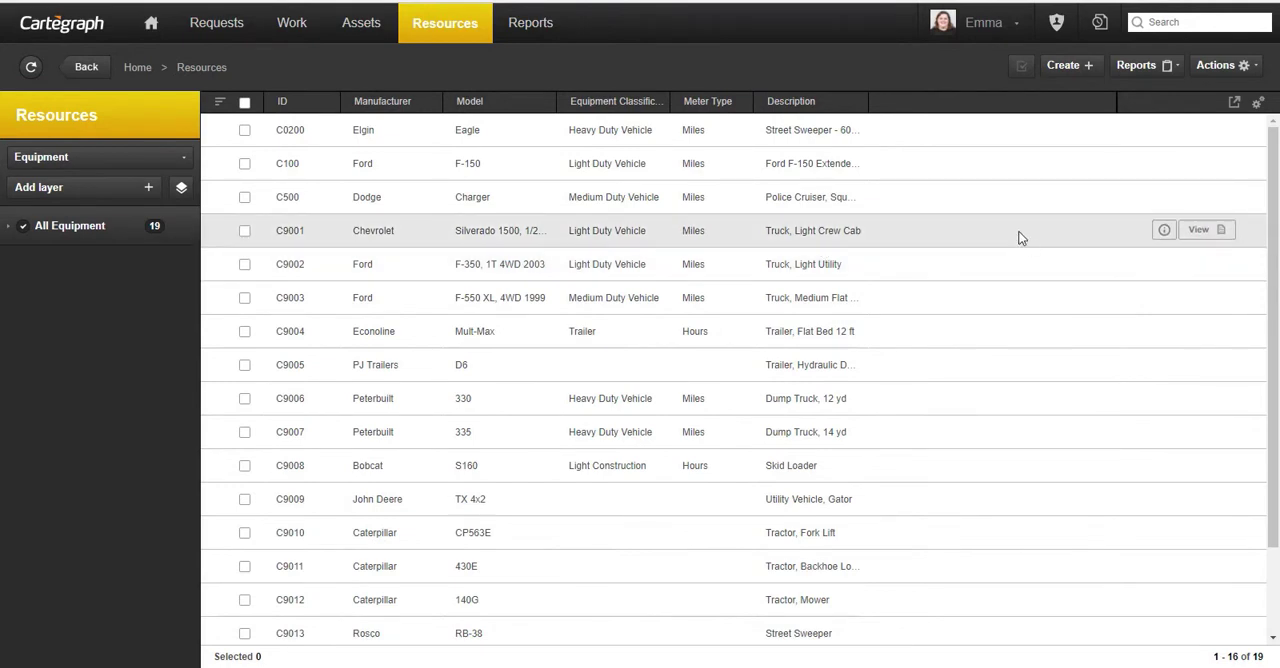
pyautogui.click(1208, 233)
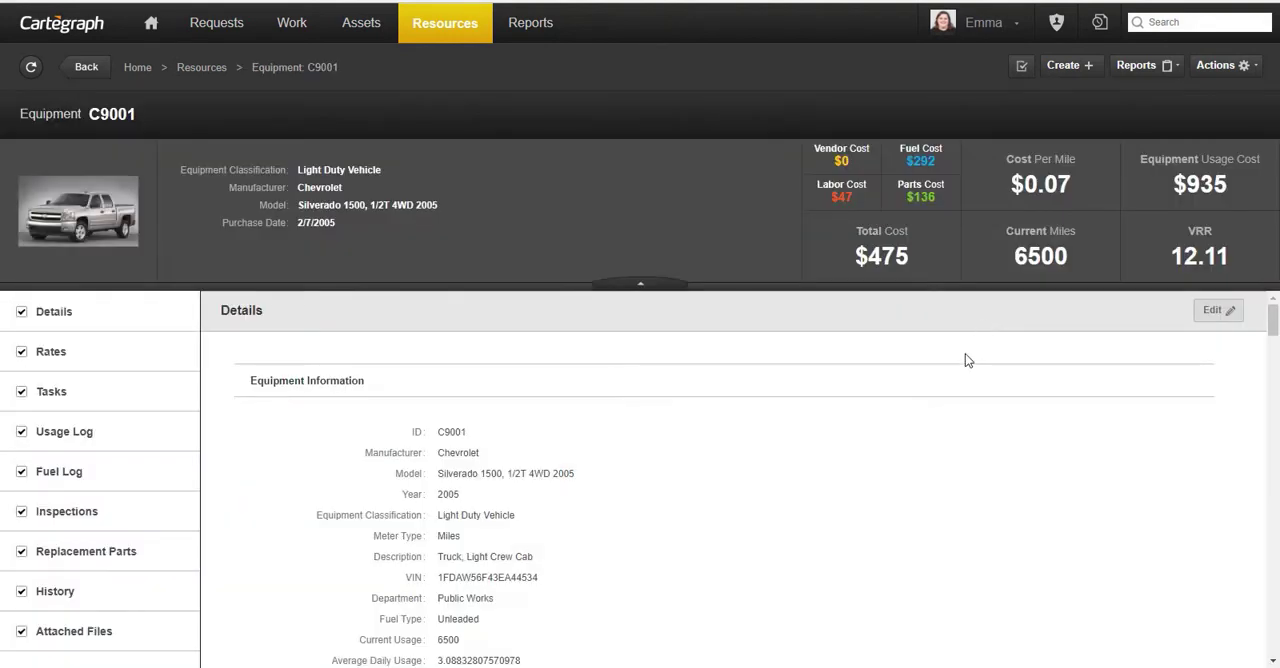
pyautogui.scroll(-5, 1100, 418)
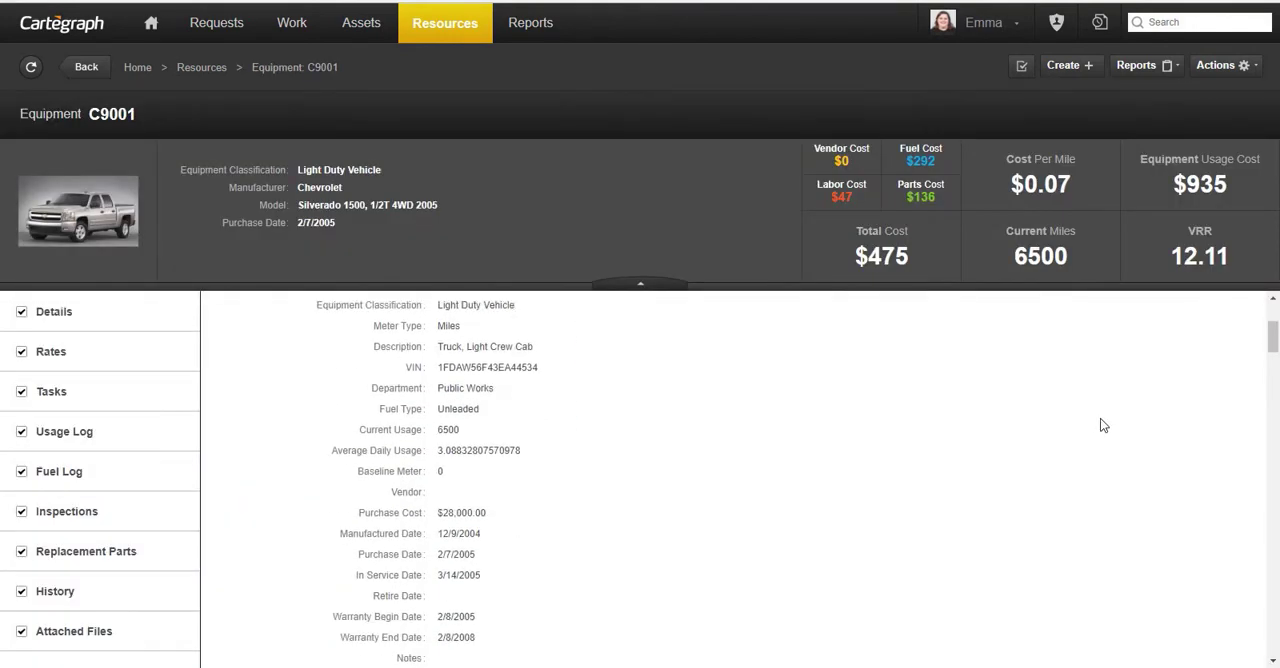
pyautogui.scroll(-2, 1100, 419)
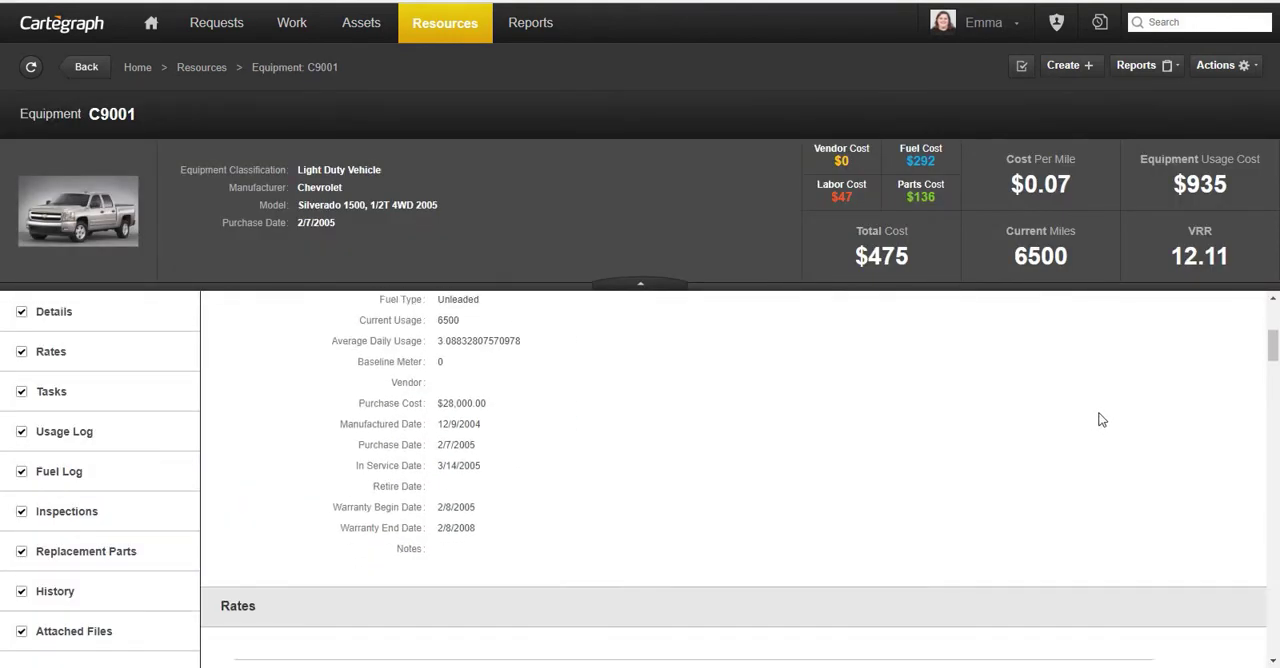
pyautogui.scroll(5, 1100, 419)
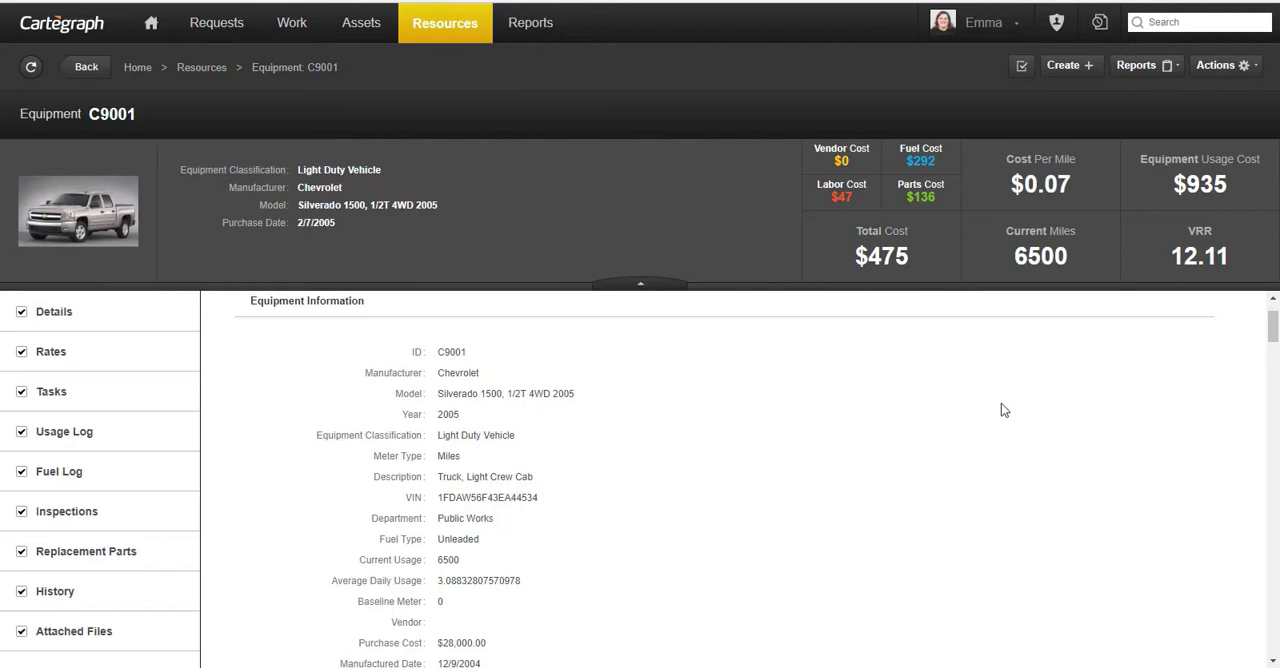
pyautogui.click(202, 70)
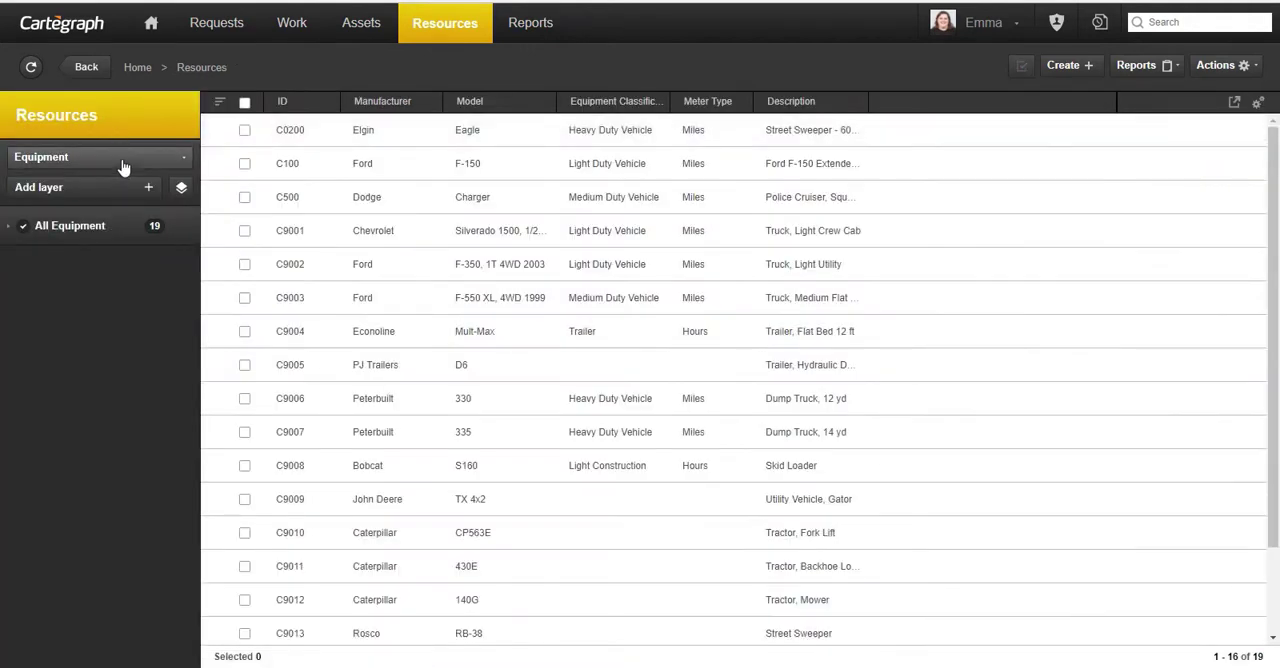
# - List the Material resources and view the Futura Posts wood sign post record, returning to the material list
pyautogui.click(125, 160)
pyautogui.click(120, 220)
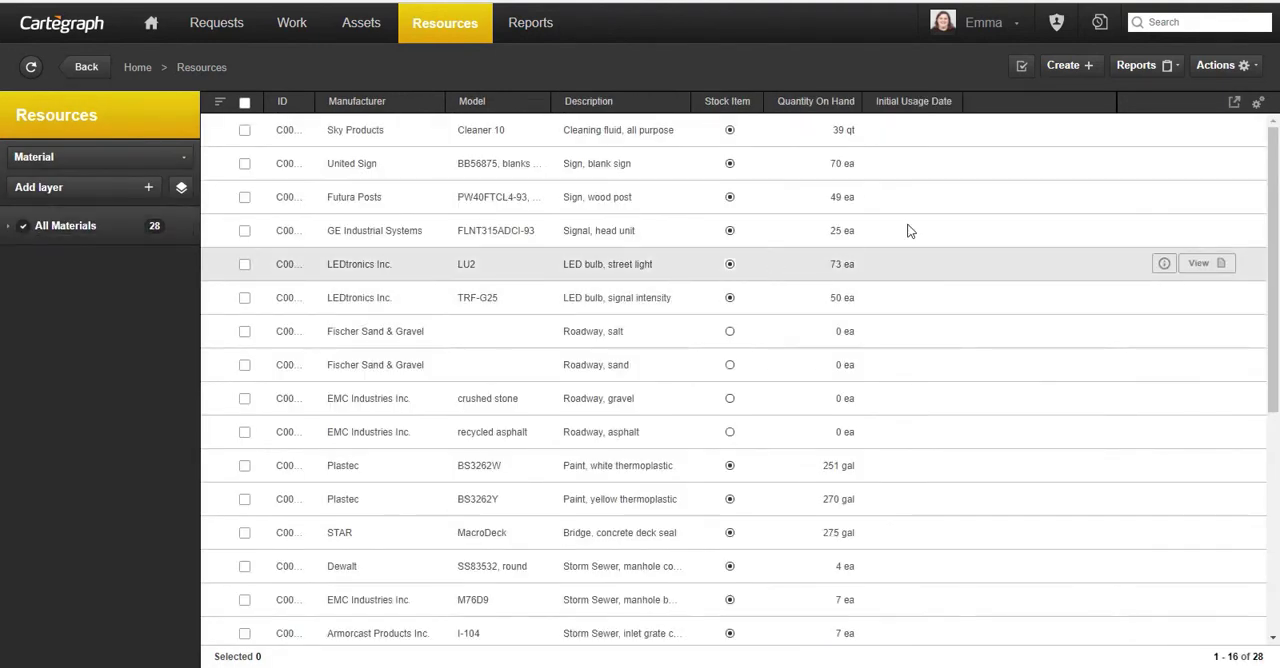
pyautogui.click(1153, 211)
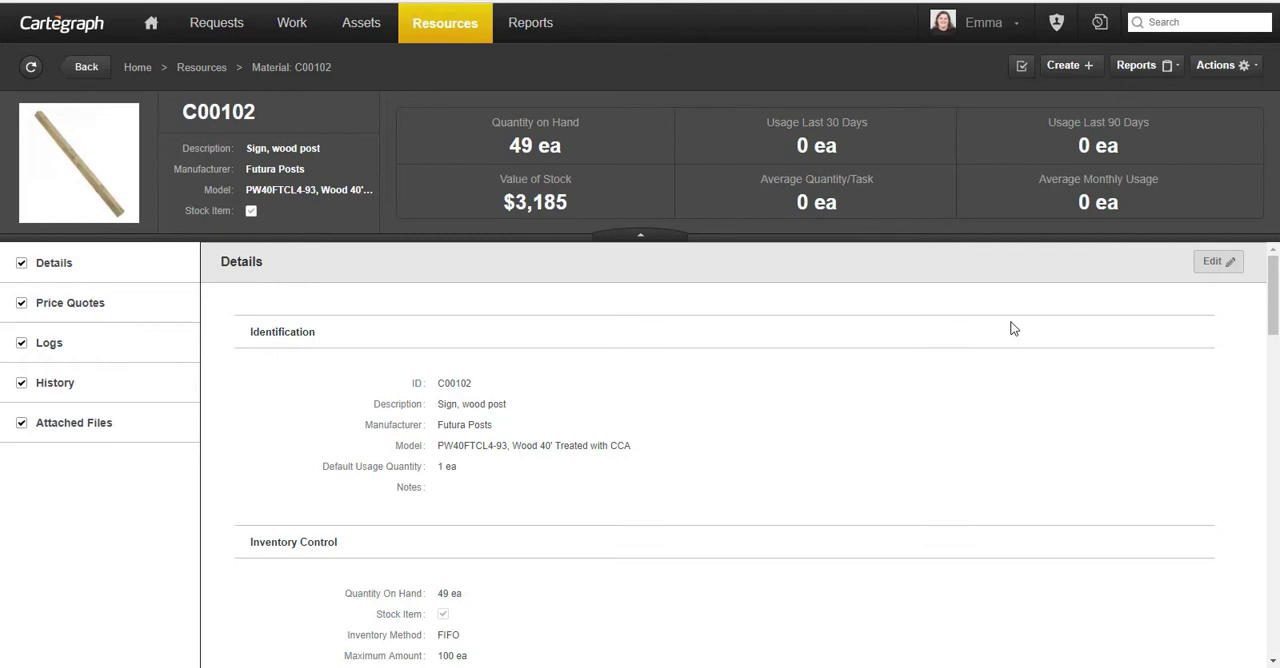
pyautogui.click(200, 67)
# - List the Vendor resources and view the record of Diamond Supply
pyautogui.click(126, 157)
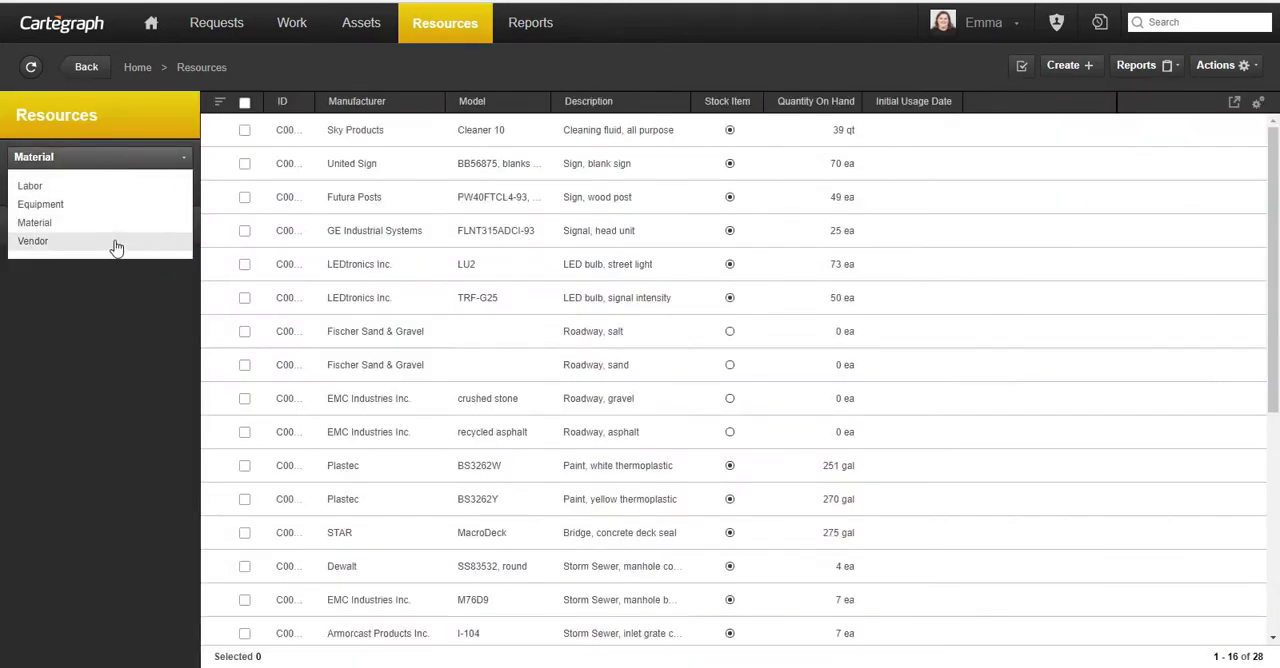
pyautogui.click(120, 243)
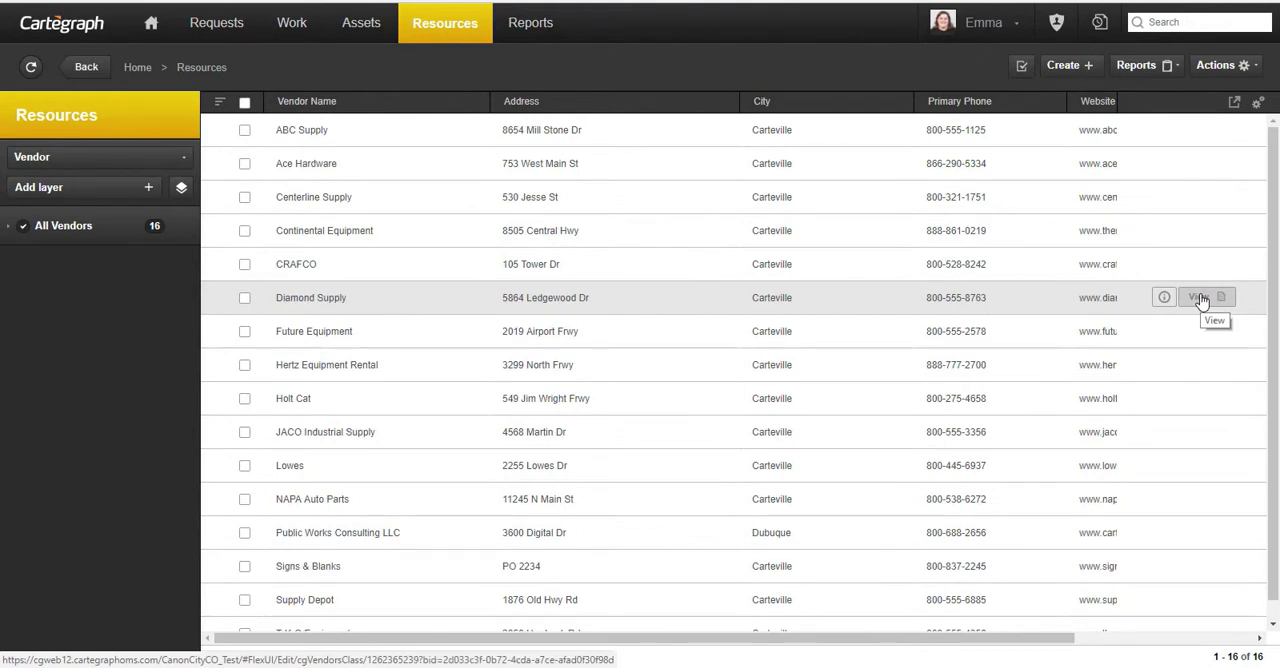
pyautogui.click(1199, 299)
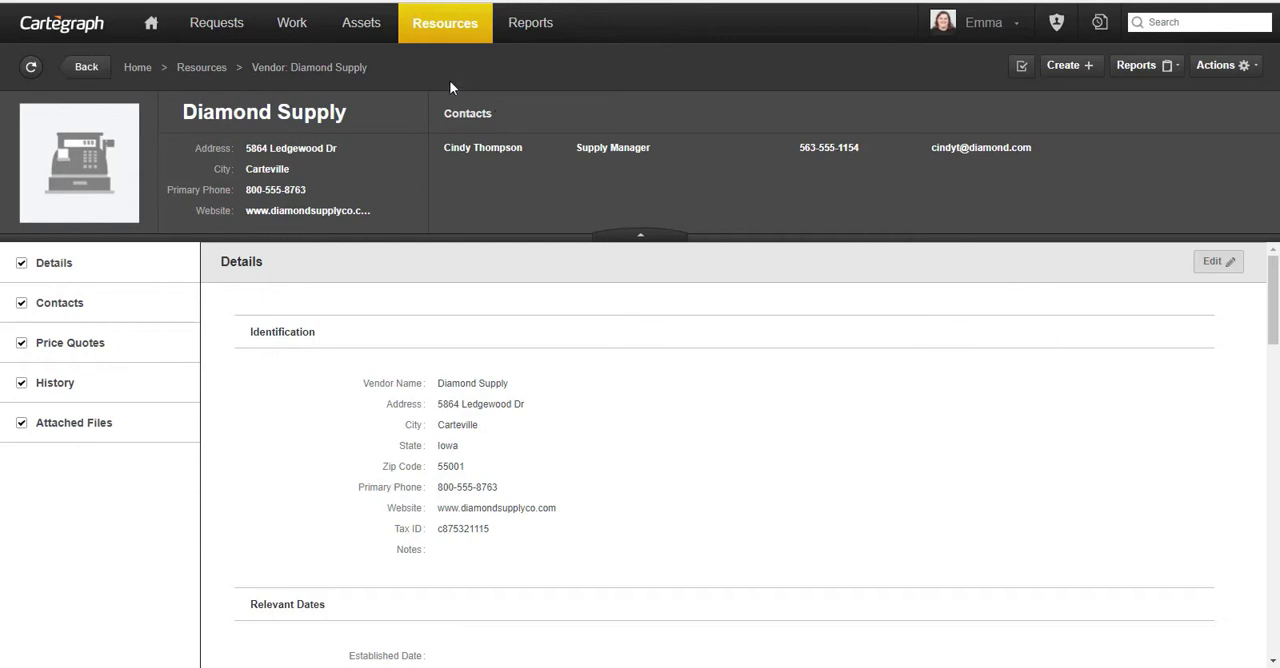
# - Examine the time sheet of task 687, Inspect HVAC Equipment 4, in the Work area and close it without entries
pyautogui.click(309, 30)
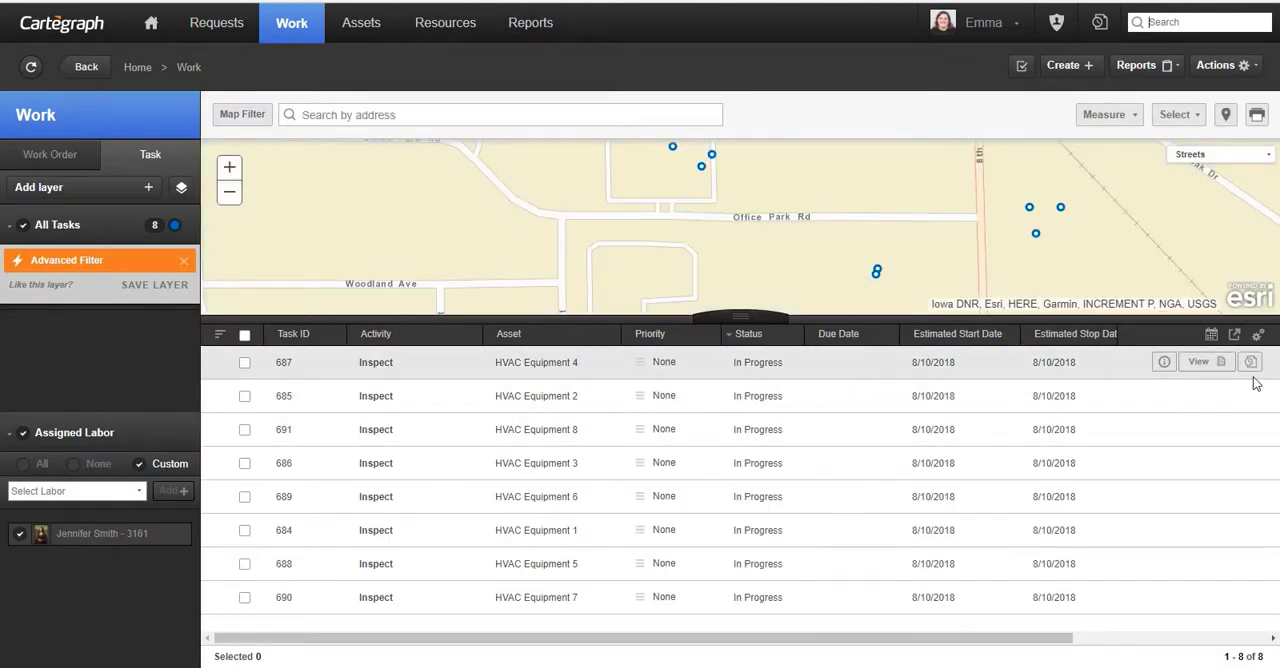
pyautogui.click(1250, 363)
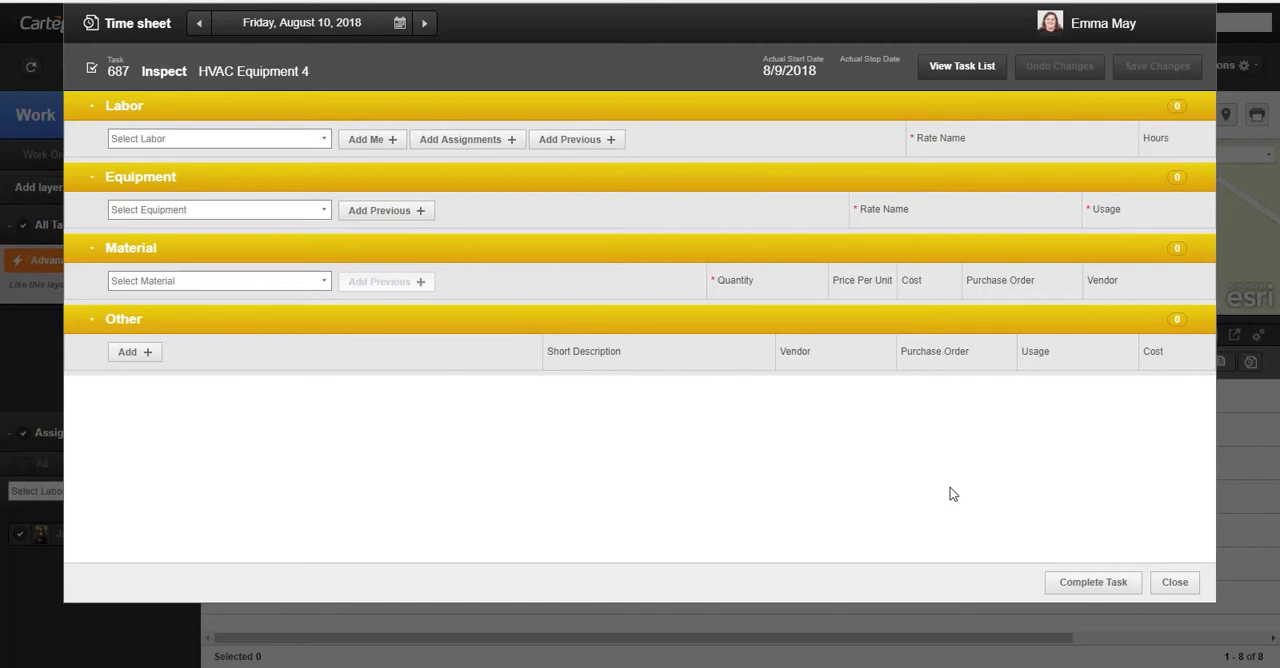
pyautogui.click(1188, 588)
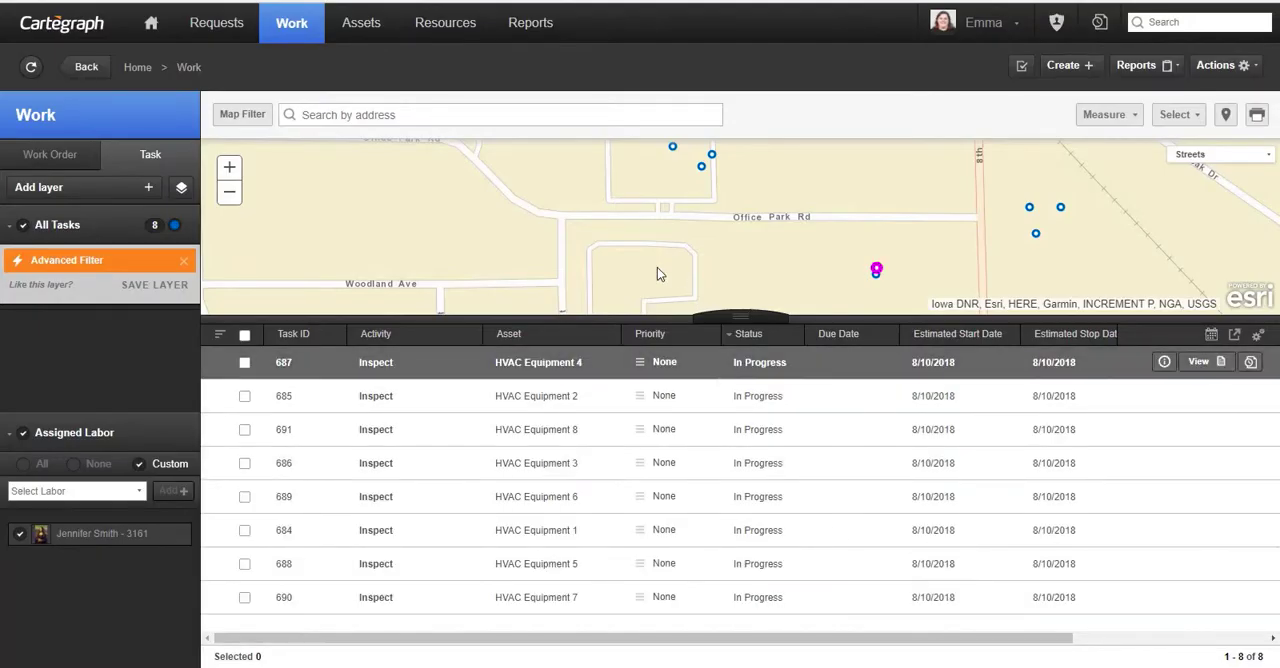
# - Return from the Work area to Resources and list the Labor records
pyautogui.click(457, 24)
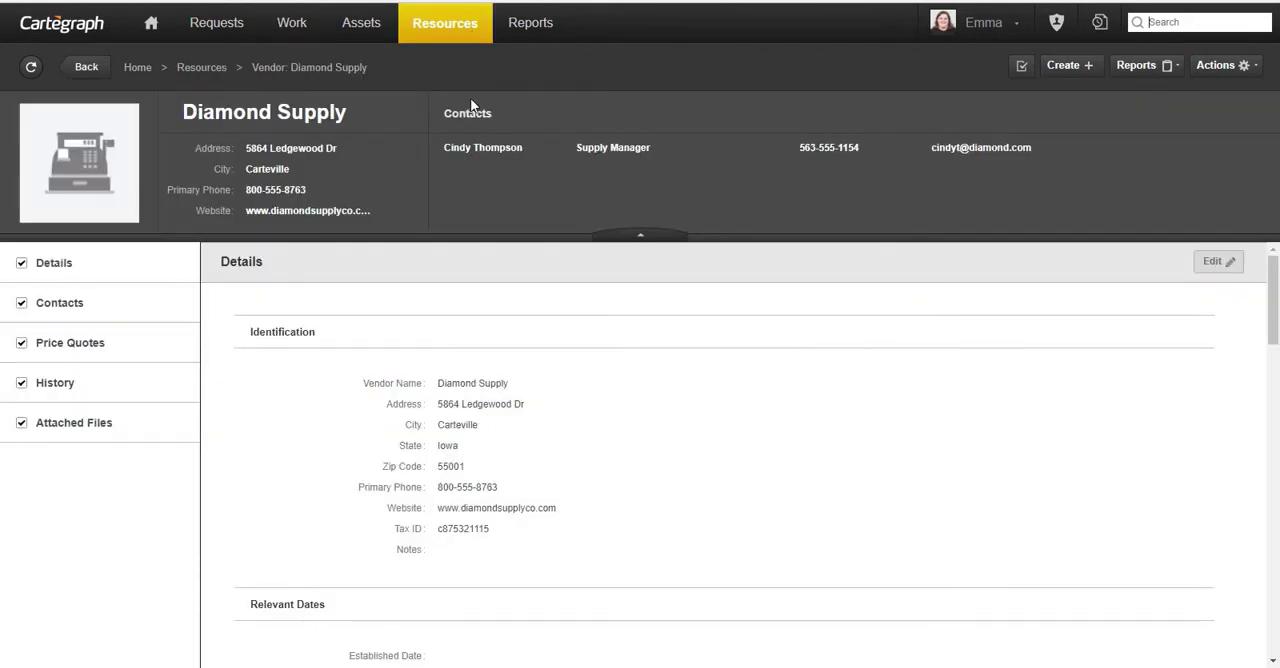
pyautogui.click(215, 87)
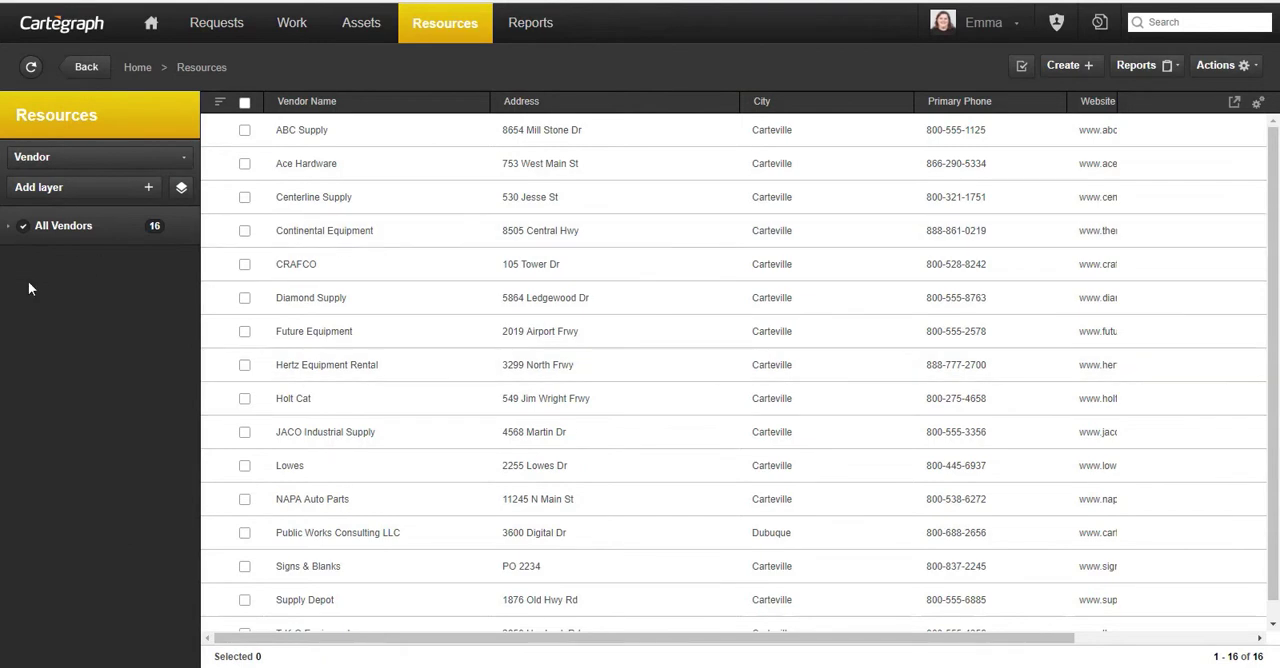
pyautogui.click(155, 165)
pyautogui.click(149, 188)
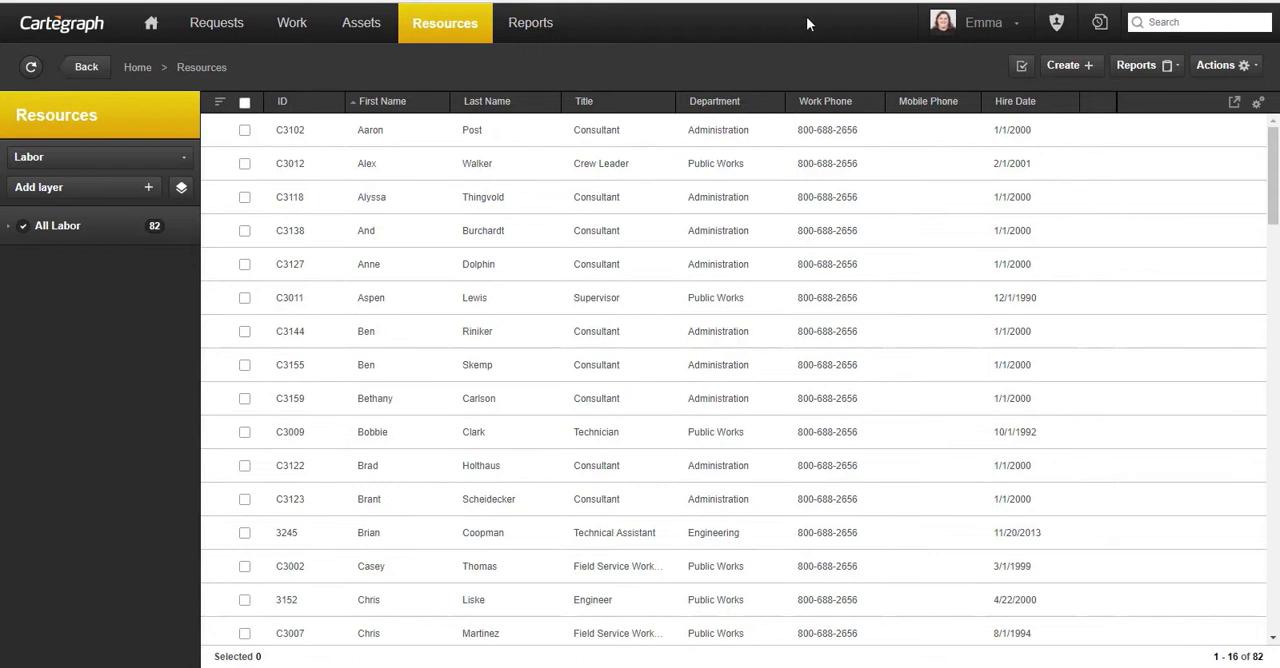
# - Create a new labor record and enter the employee's first and last name
pyautogui.click(1068, 66)
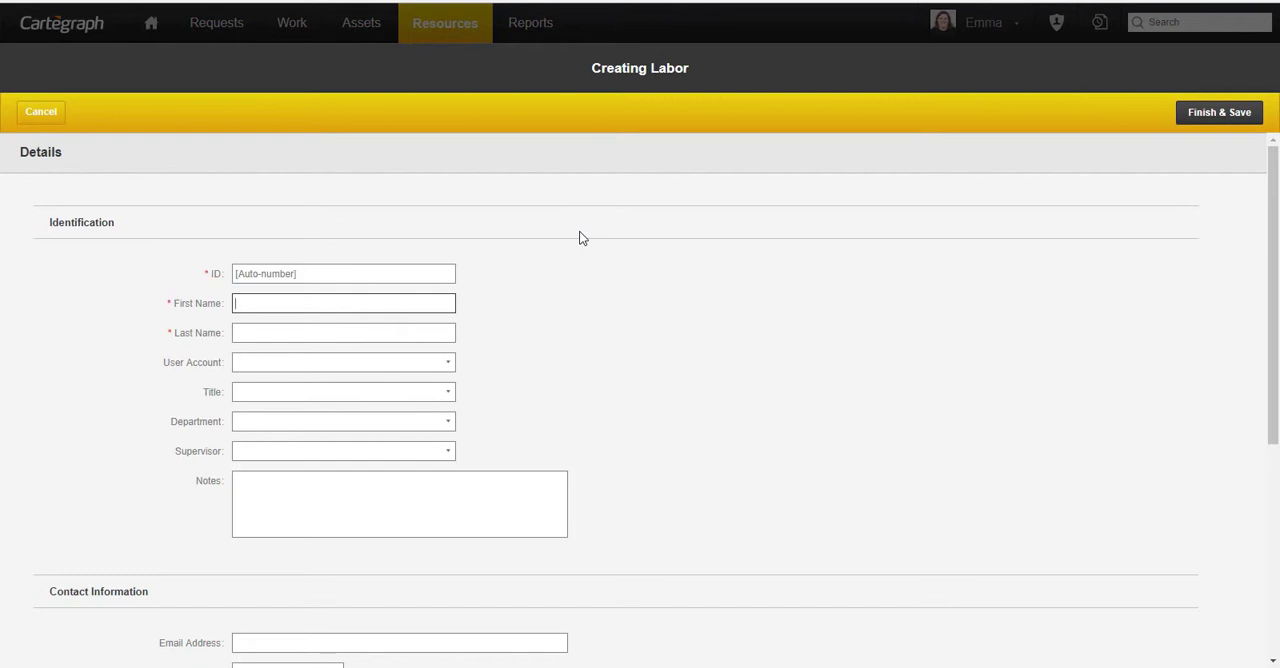
pyautogui.press('Tab')
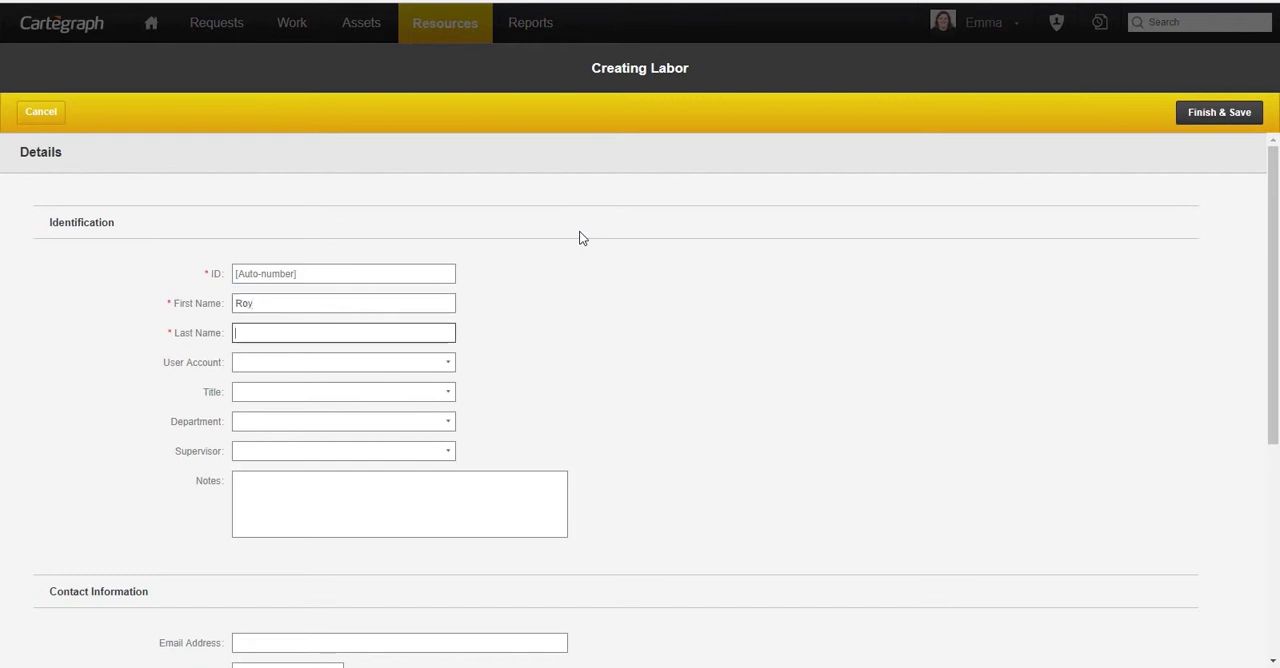
pyautogui.press('Tab')
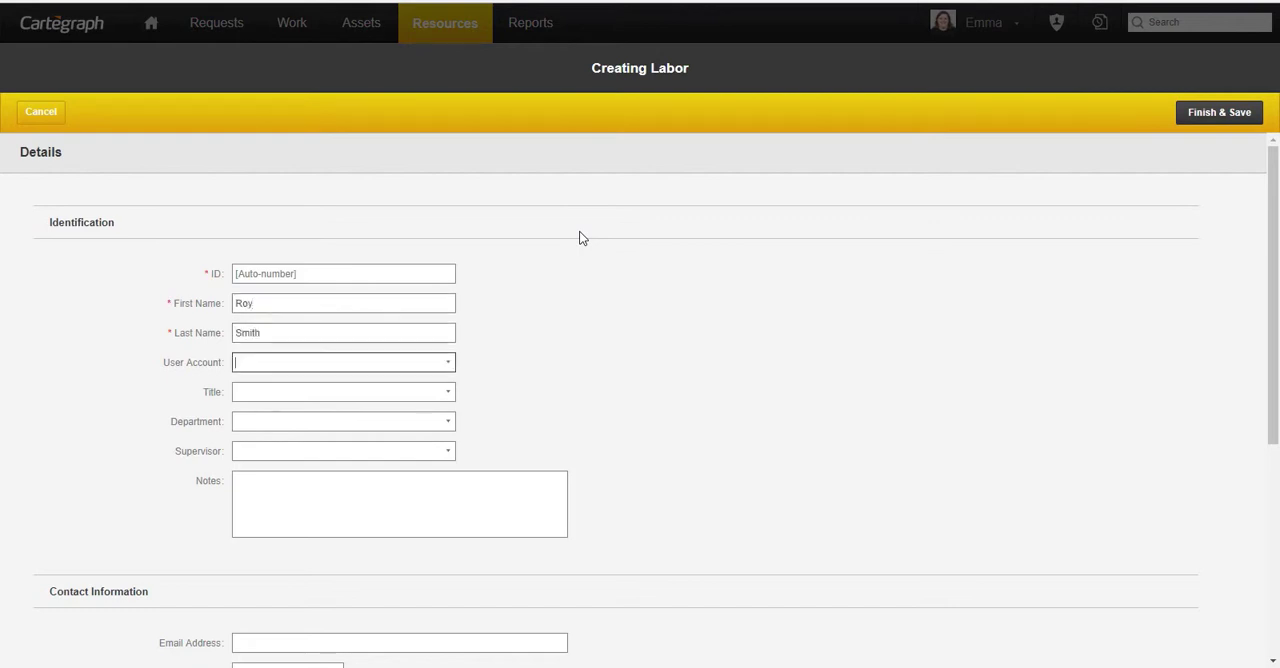
# - Link the new labor record to the employee's matching user account
pyautogui.click(452, 366)
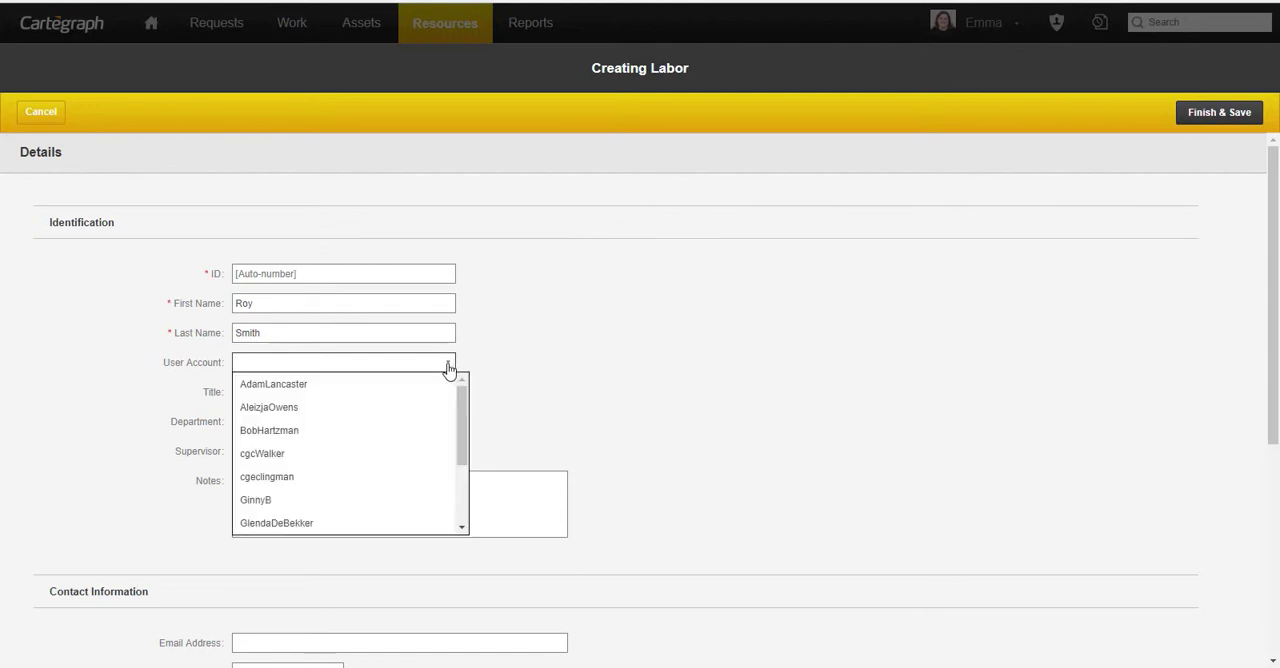
pyautogui.scroll(-3, 408, 450)
pyautogui.click(398, 455)
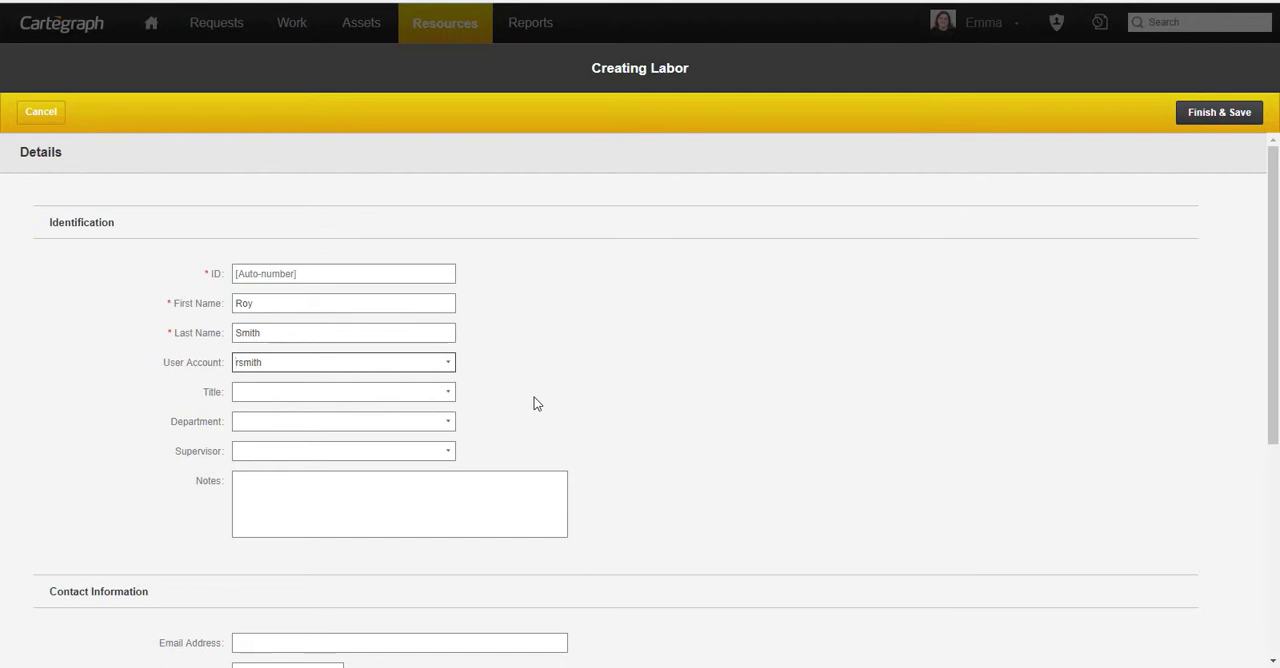
# - Set the employee's title to Crew Leader and the department to Public Works
pyautogui.click(447, 392)
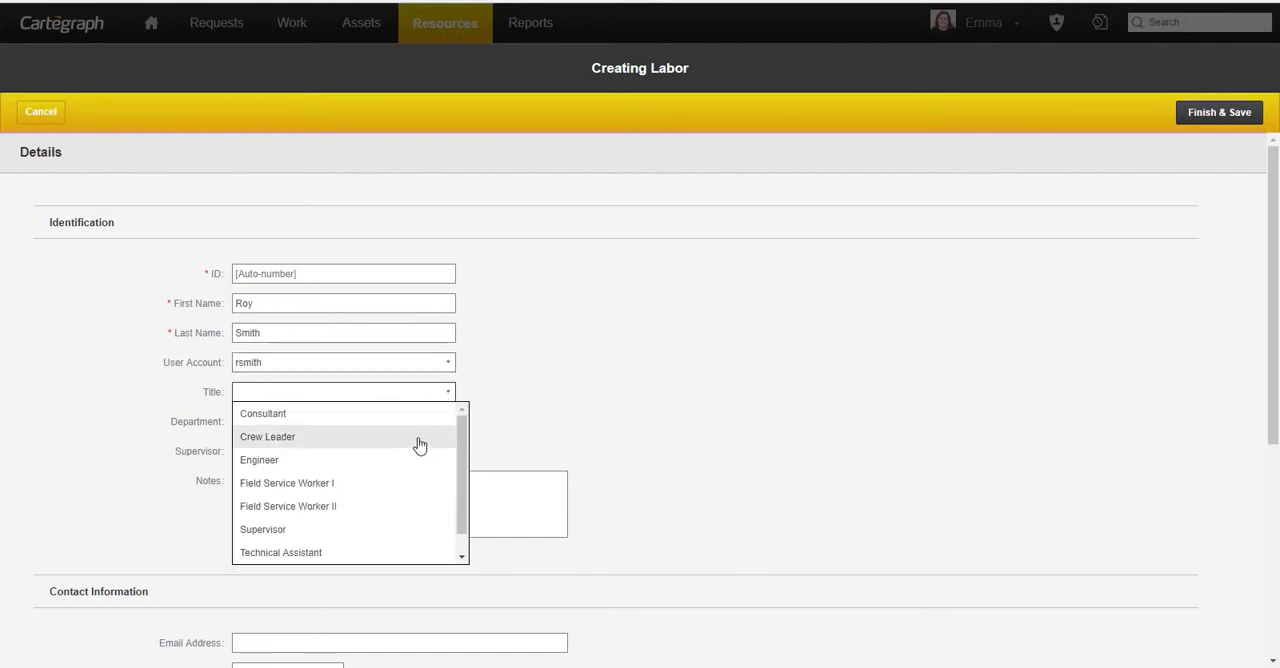
pyautogui.click(420, 440)
pyautogui.click(451, 428)
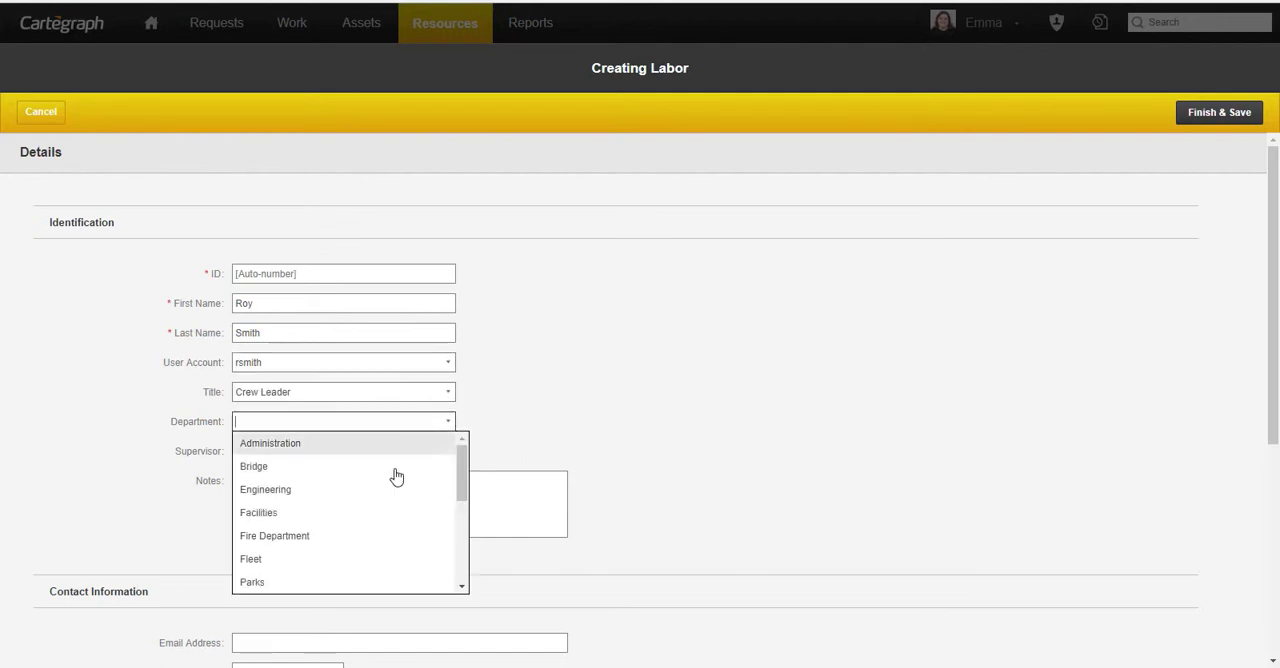
pyautogui.scroll(-3, 389, 508)
pyautogui.click(391, 474)
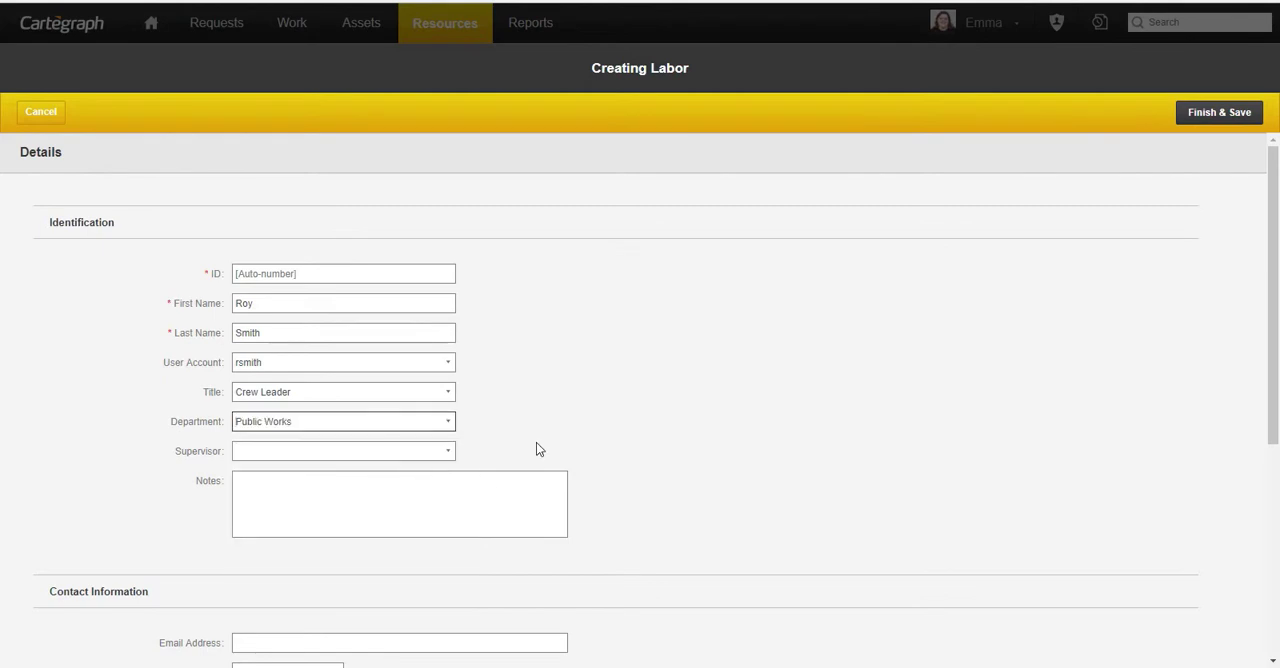
# - Find the Public Works supervisor by first name and assign that person as the employee's supervisor
pyautogui.click(450, 456)
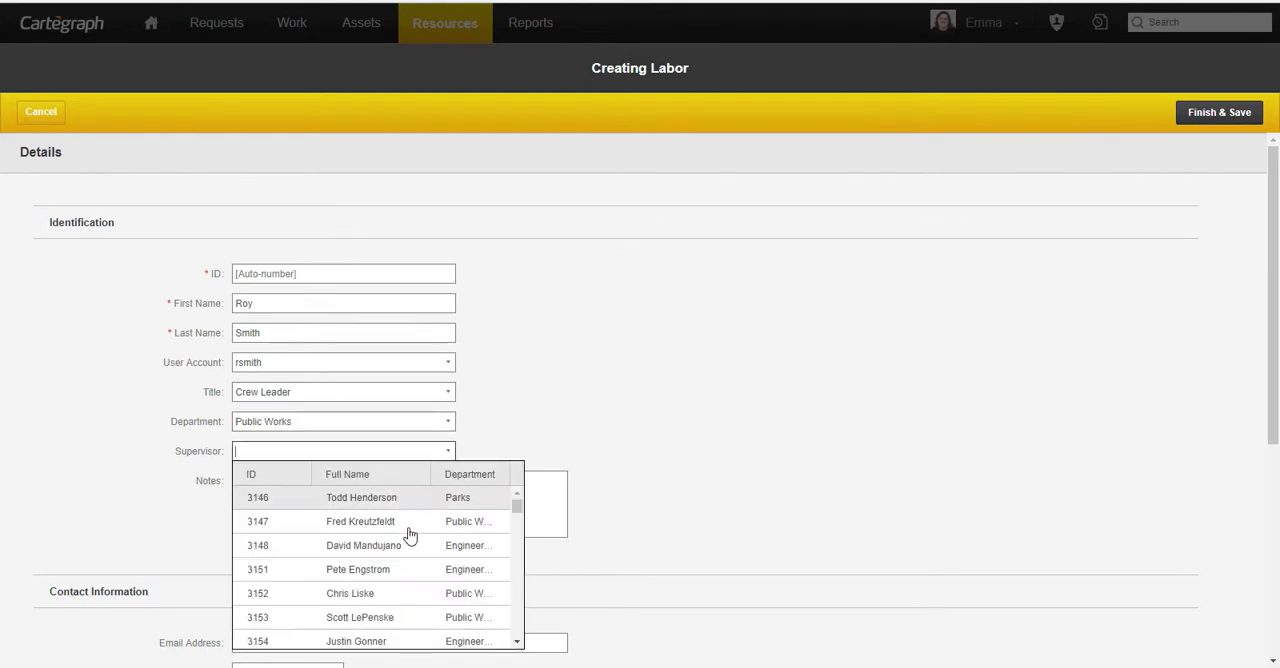
pyautogui.write('lee')
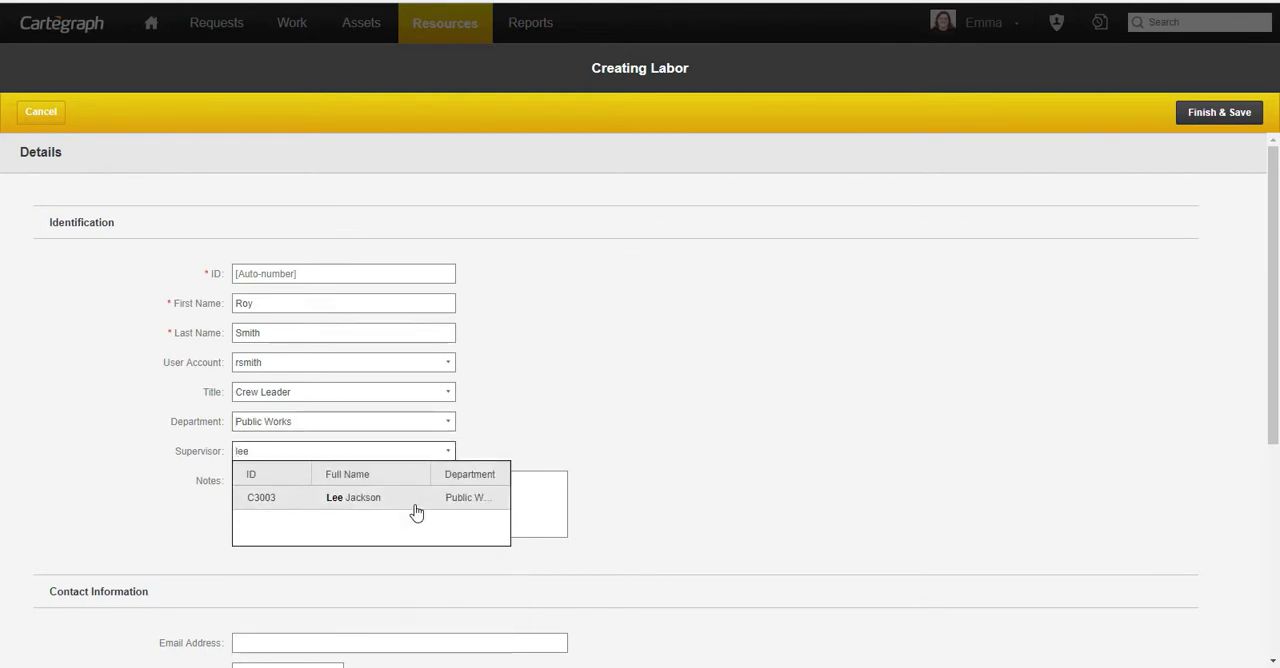
pyautogui.click(414, 503)
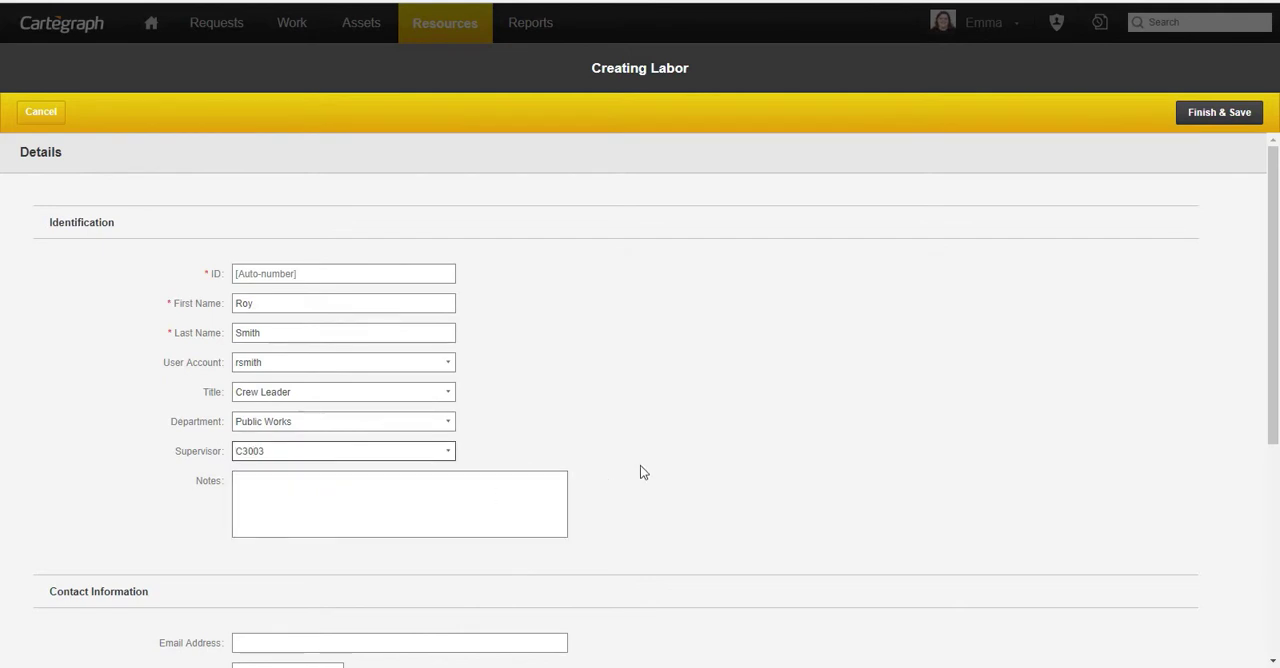
# - Fill in the employee's e-mail address in the contact information of the new labor record
pyautogui.scroll(-3, 640, 465)
pyautogui.click(450, 404)
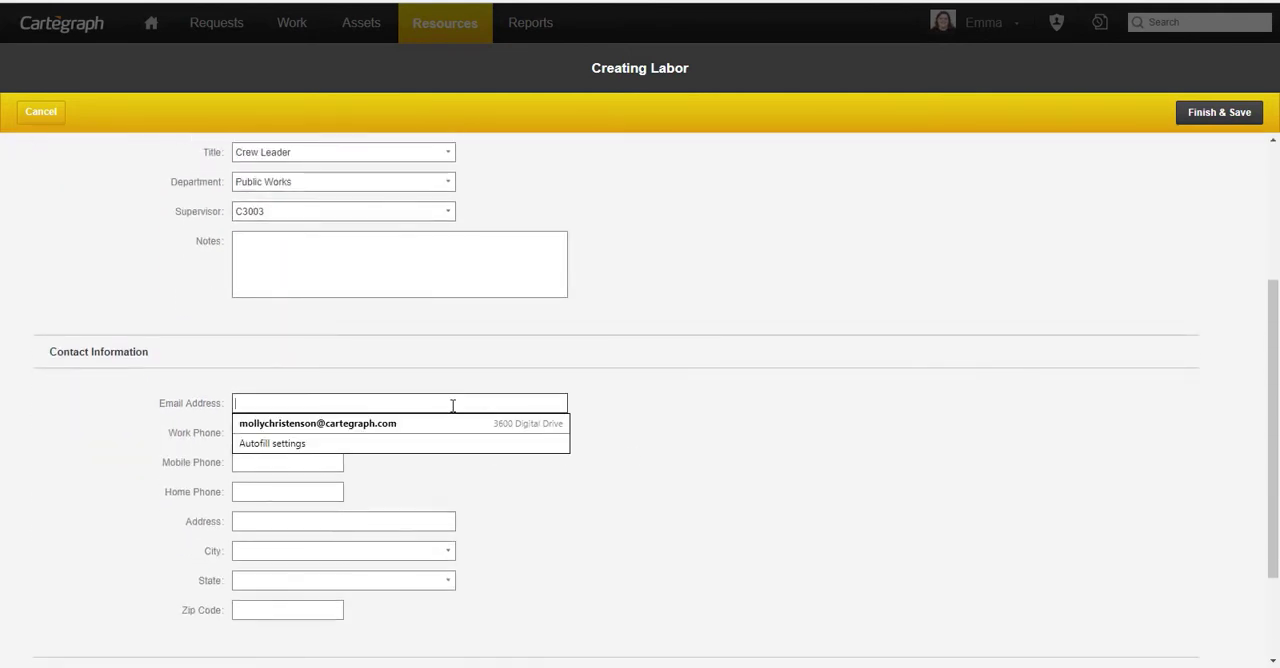
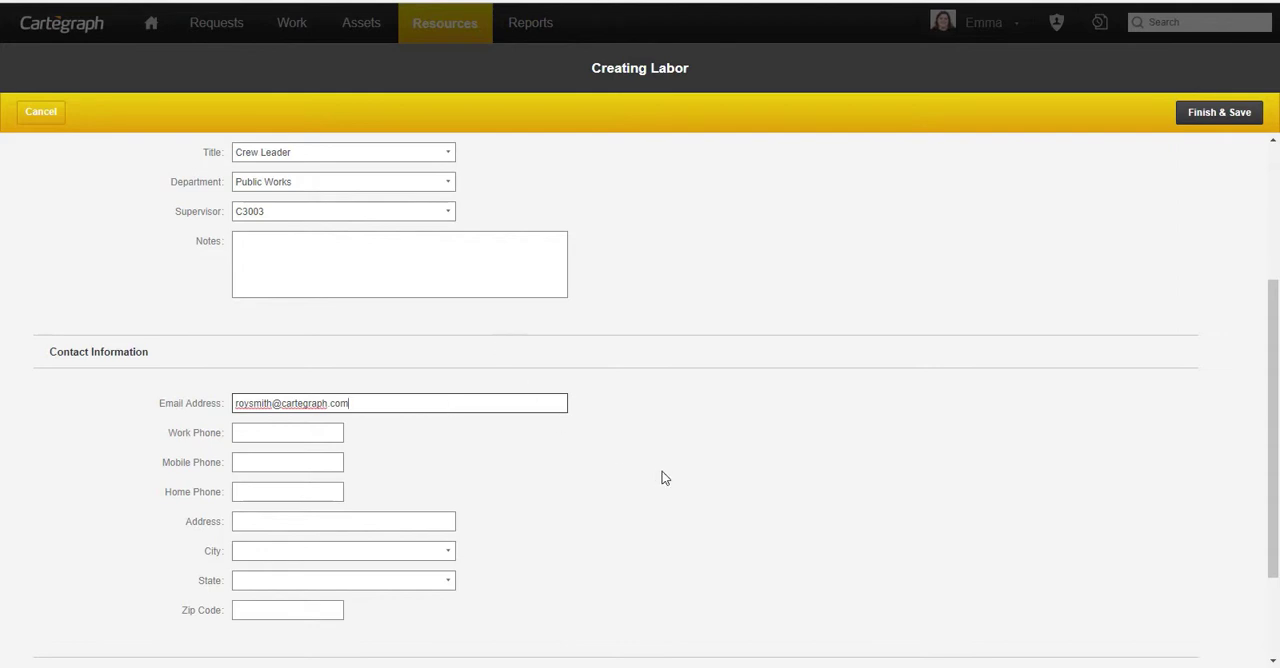
pyautogui.scroll(5, 664, 476)
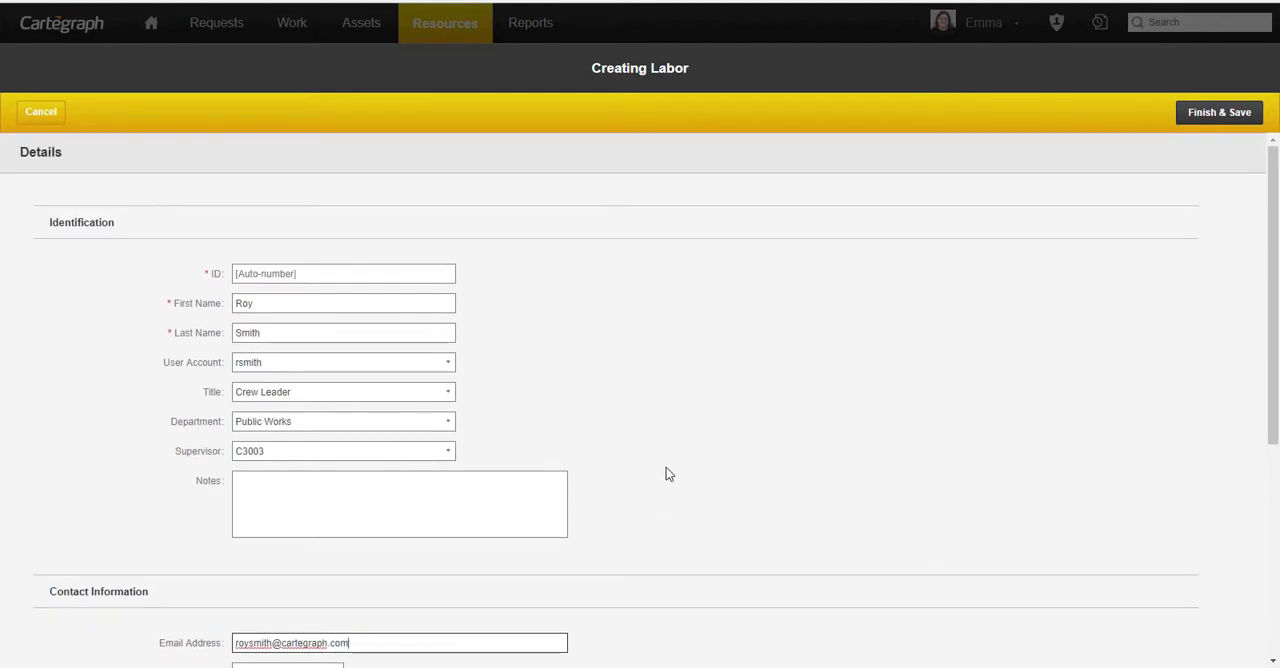
# - Set the hire date to today's date, 8/10/2018, and save the new labor record
pyautogui.scroll(-4, 669, 474)
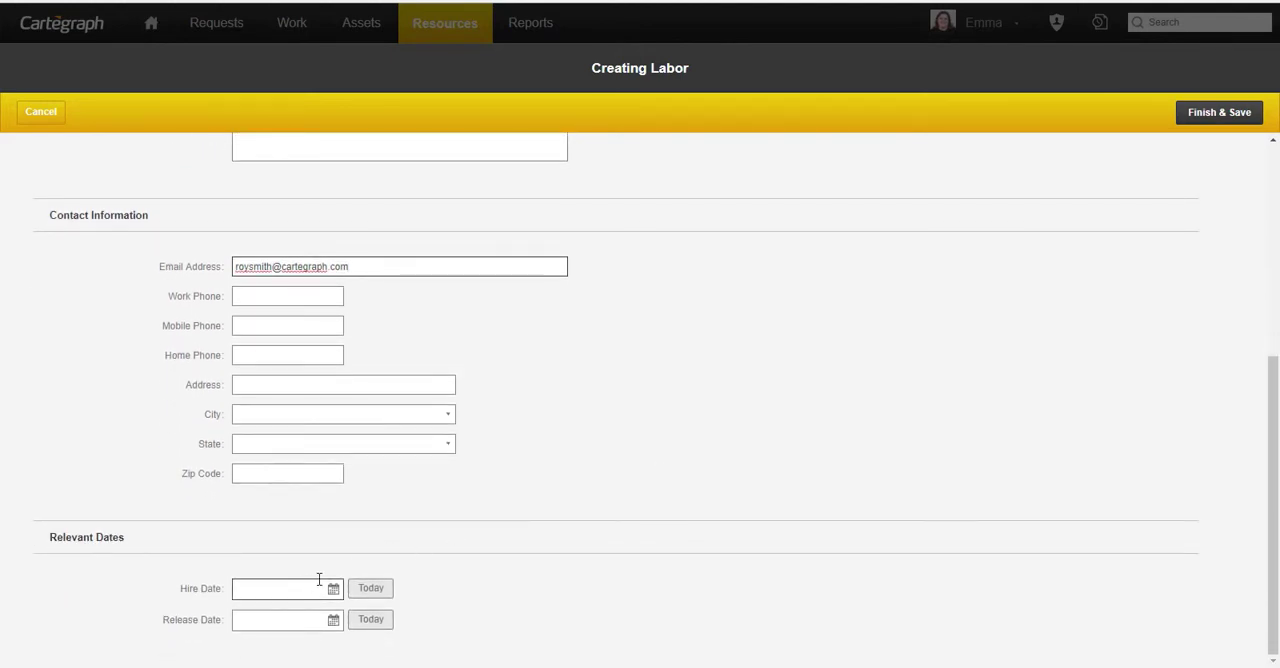
pyautogui.click(389, 599)
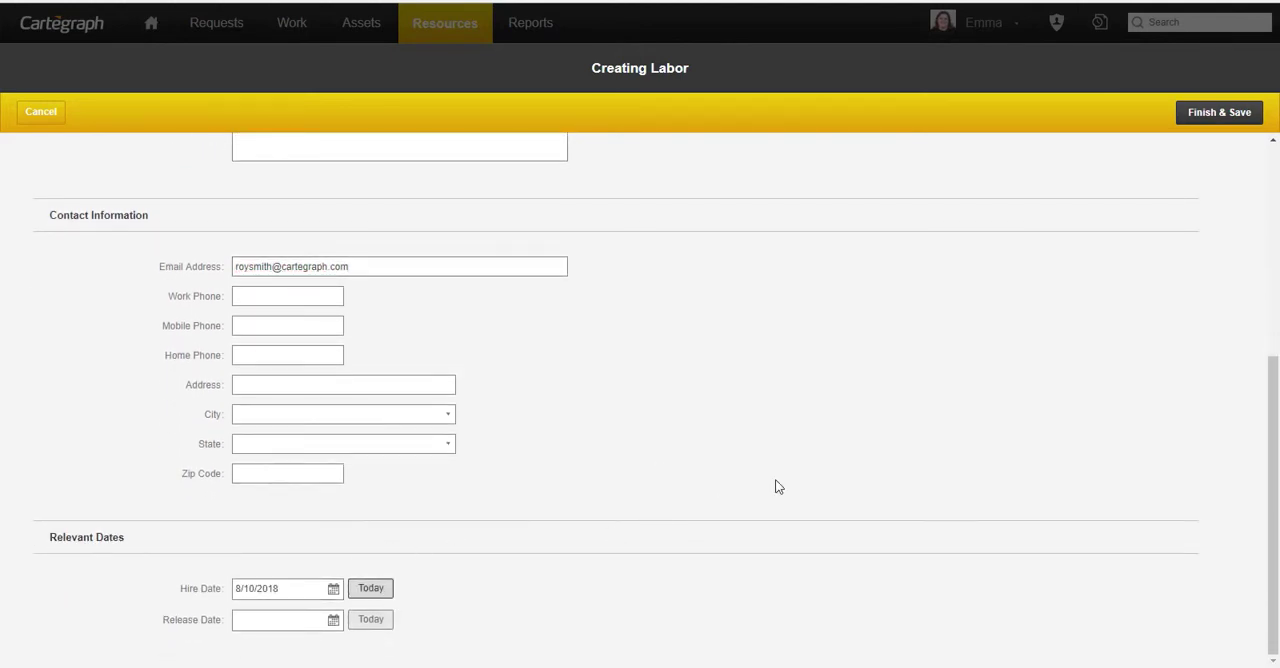
pyautogui.click(1217, 116)
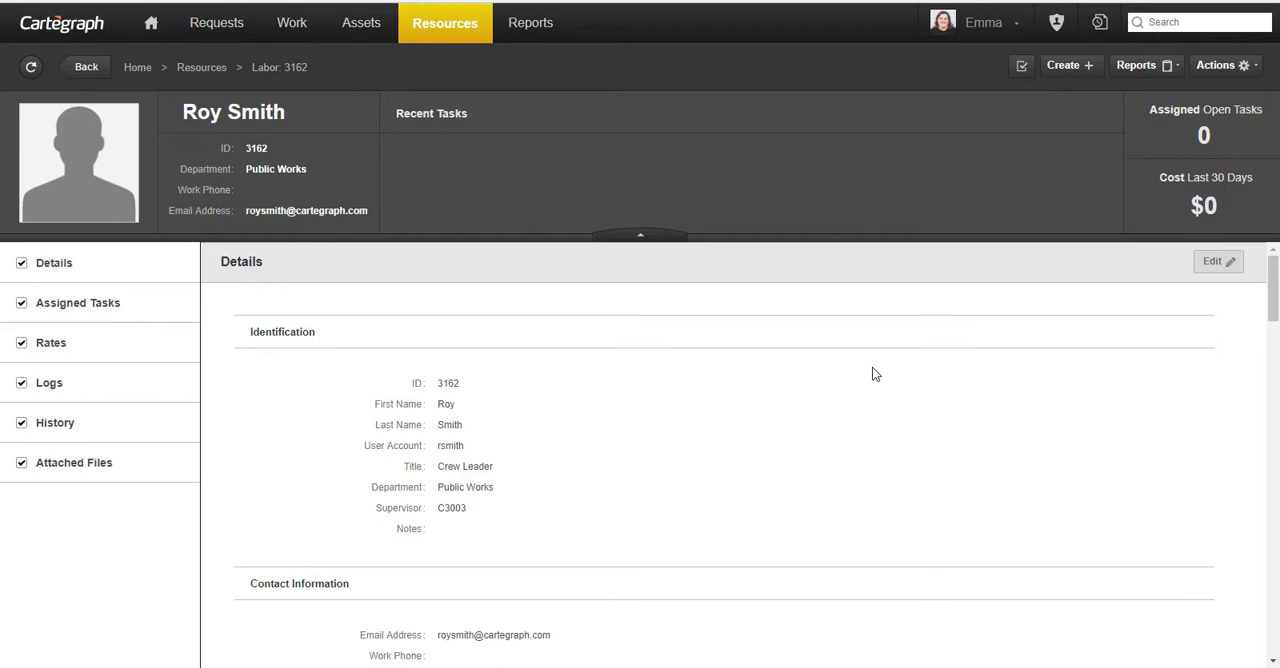
# - Add a Standard rate of 25 $/hr, effective 8/10/2018, to the new labor record's rates
pyautogui.scroll(-6, 885, 367)
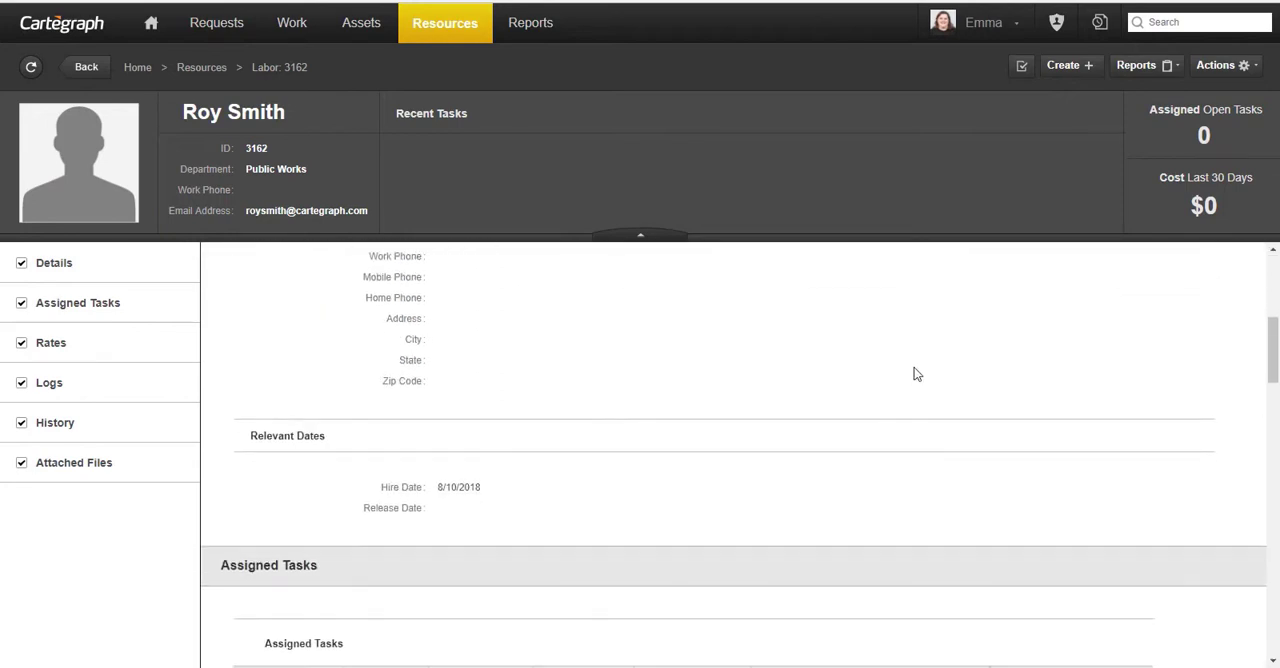
pyautogui.scroll(-1, 926, 373)
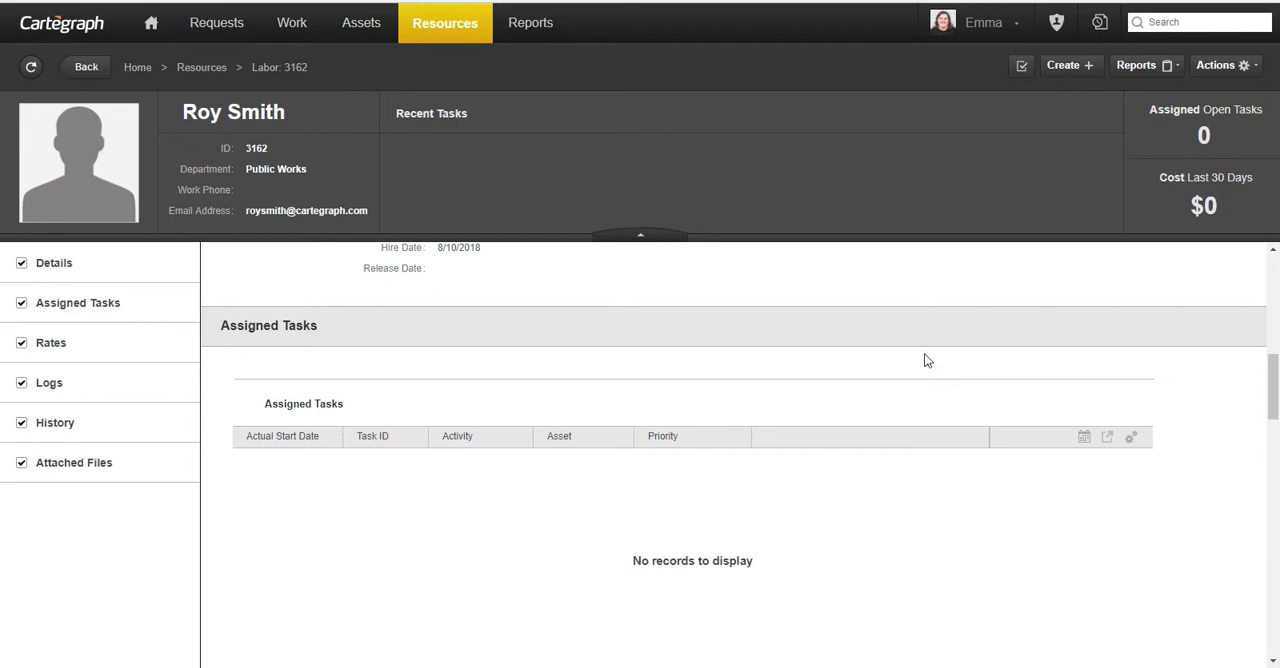
pyautogui.scroll(-5, 926, 354)
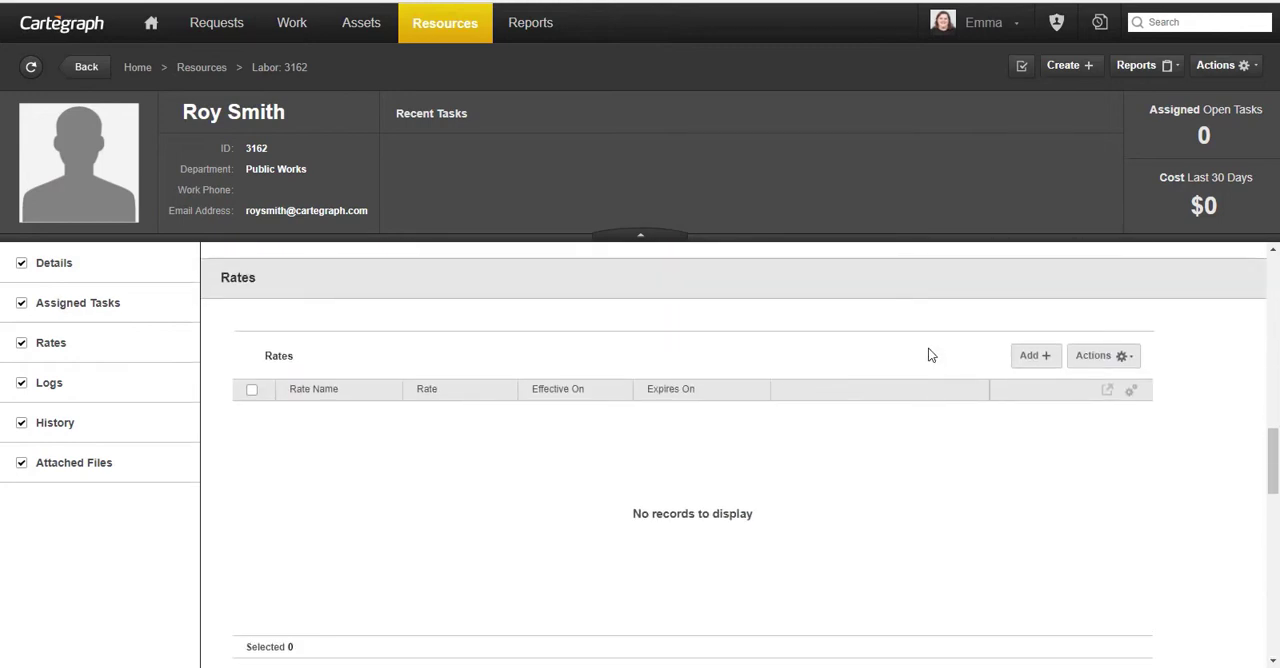
pyautogui.click(1030, 358)
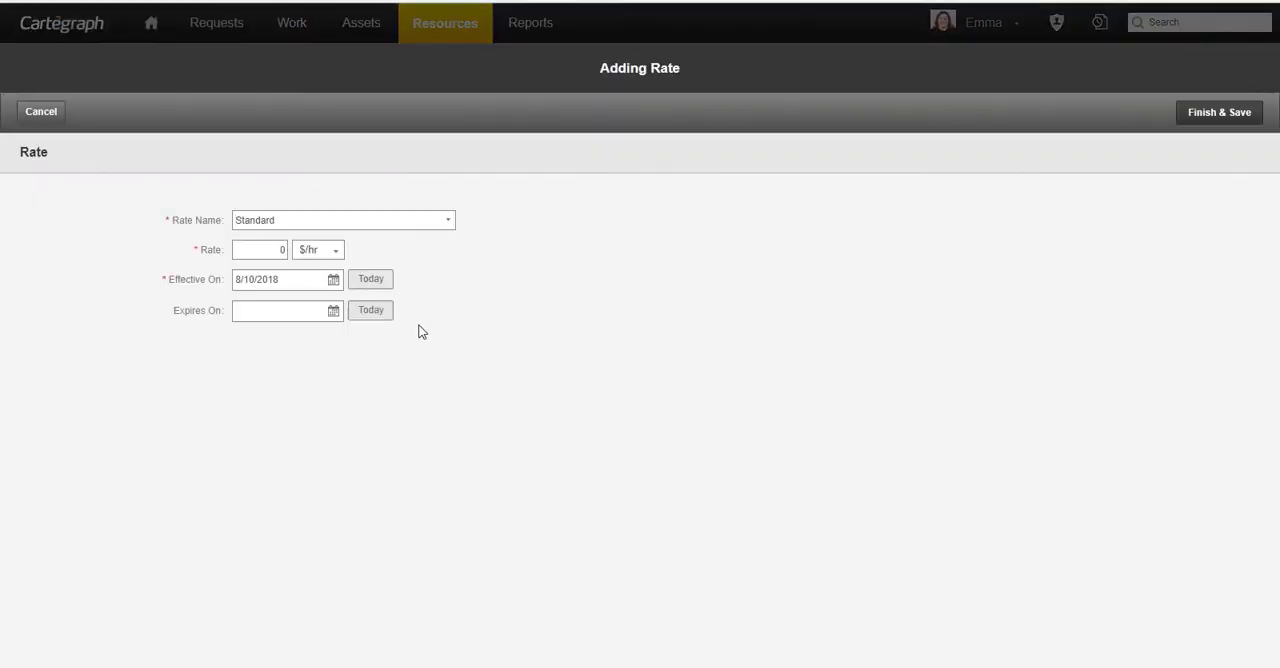
pyautogui.click(271, 250)
pyautogui.press('BackSpace')
pyautogui.write('25')
pyautogui.click(1208, 113)
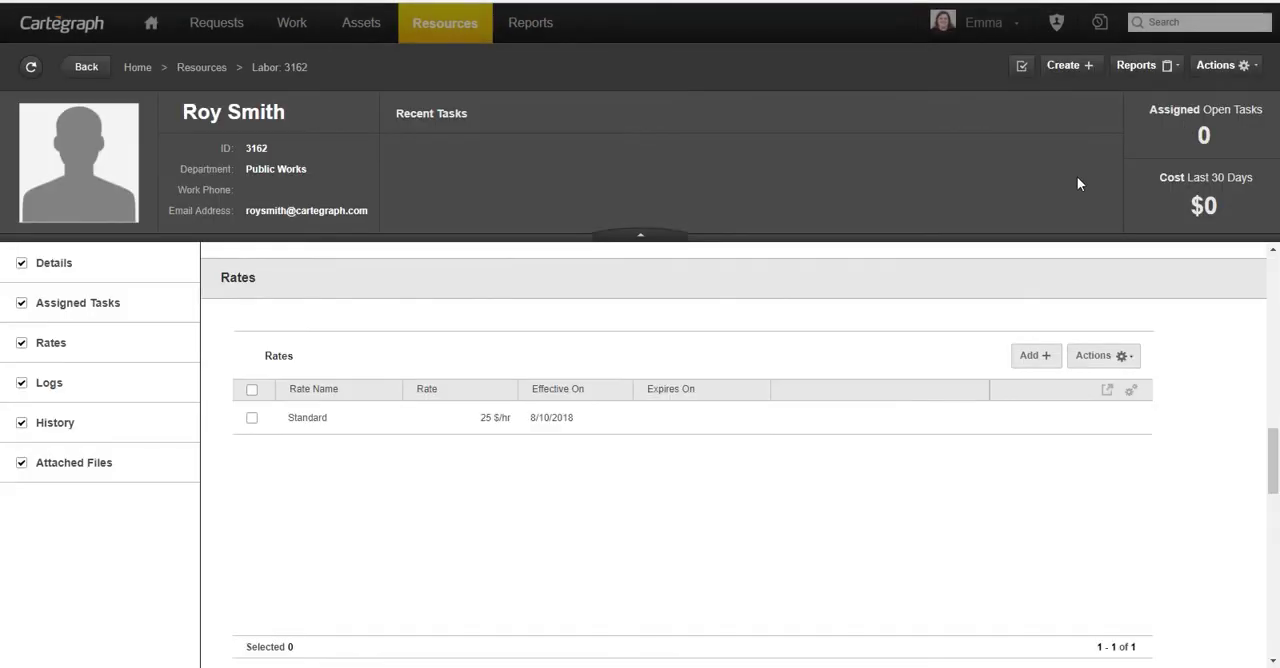
# - Add an Overtime rate of 37.50 $/hr, effective 8/10/2018, to the new labor record
pyautogui.click(1046, 360)
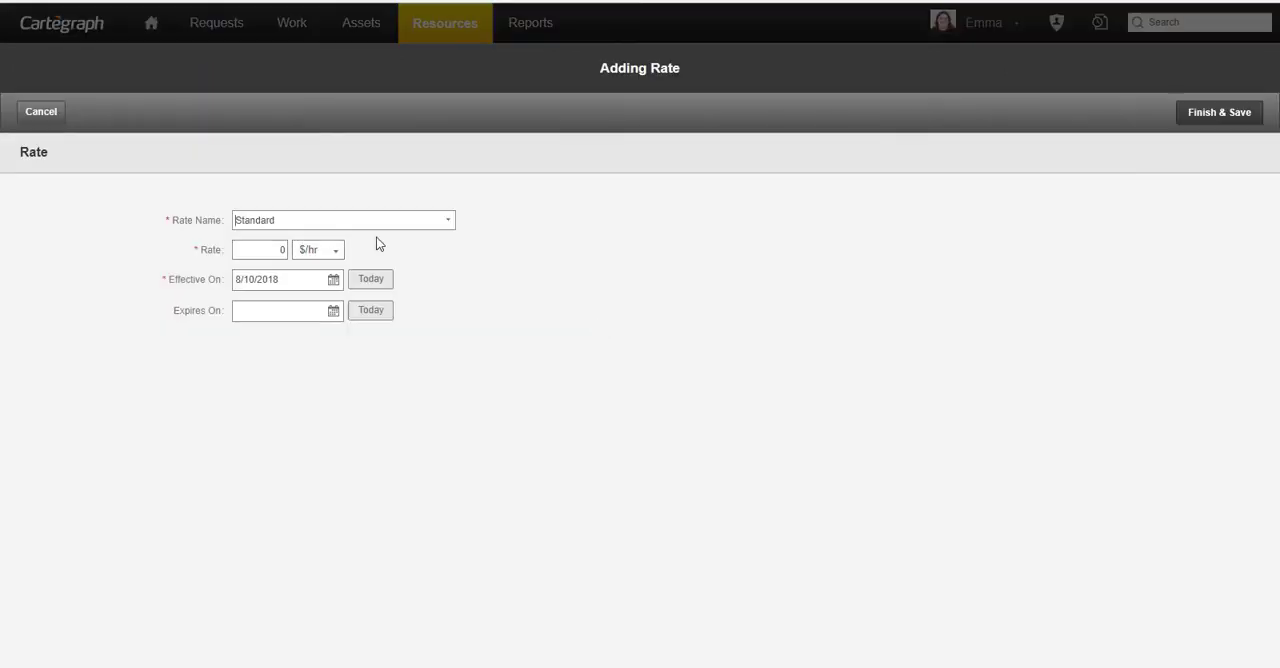
pyautogui.click(448, 220)
pyautogui.click(330, 241)
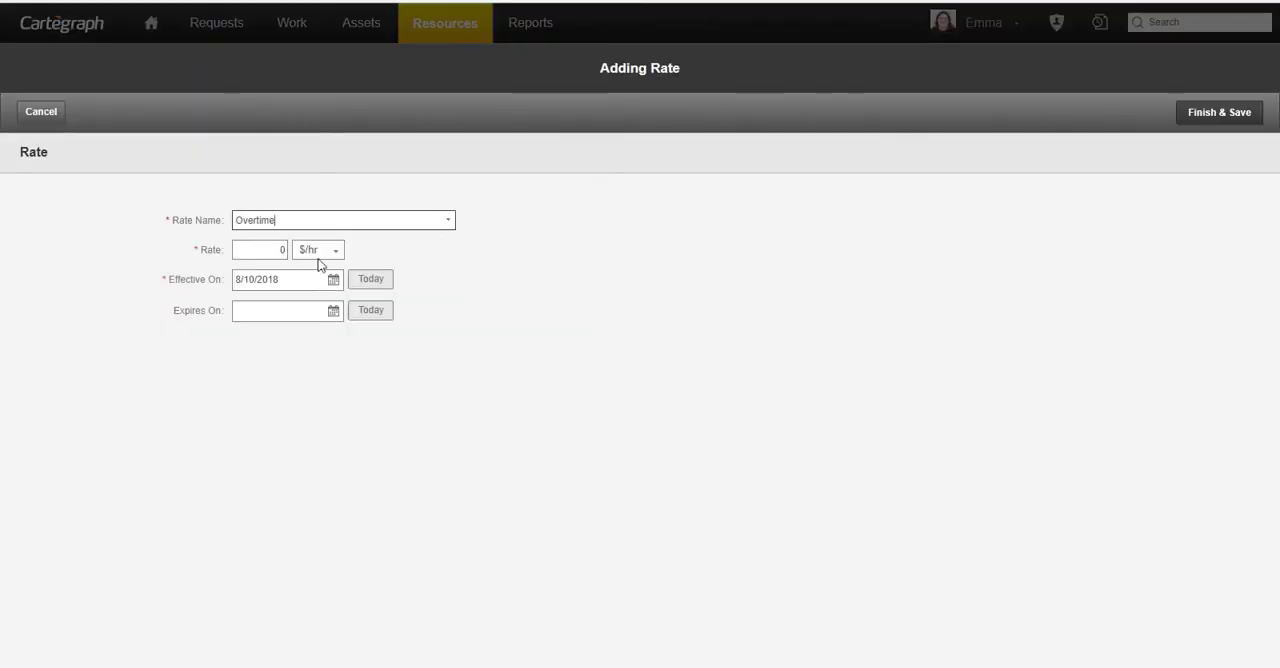
pyautogui.press('Tab')
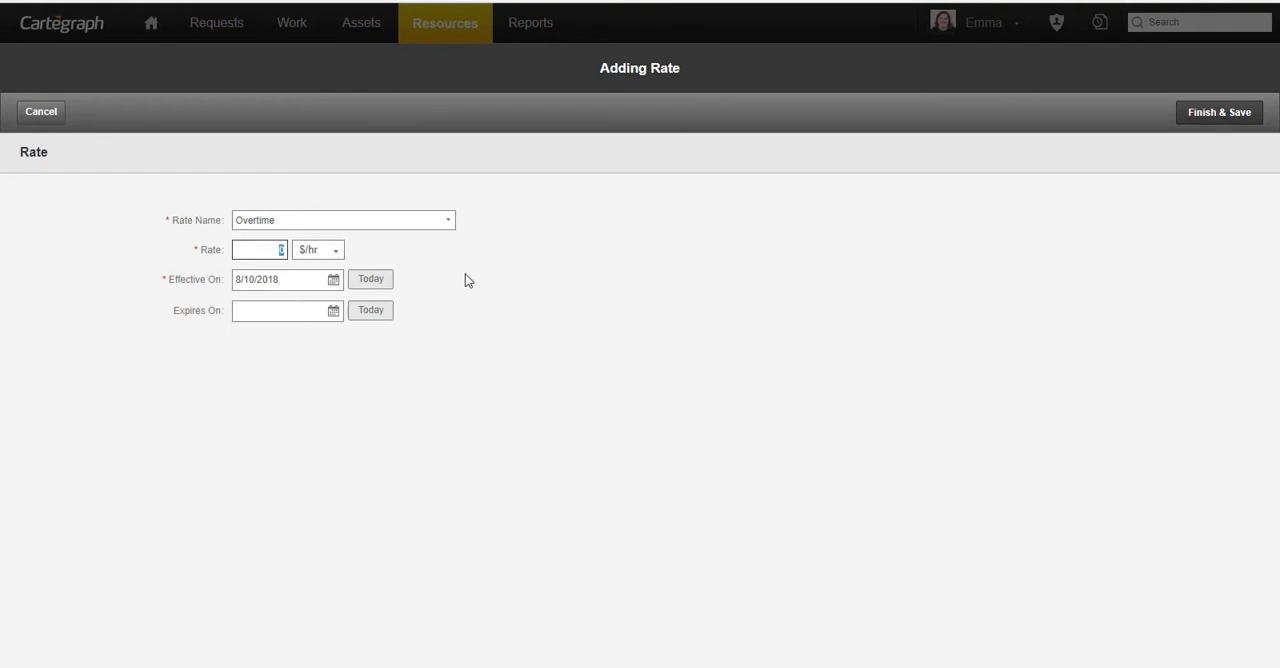
pyautogui.write('37.50')
pyautogui.click(1219, 112)
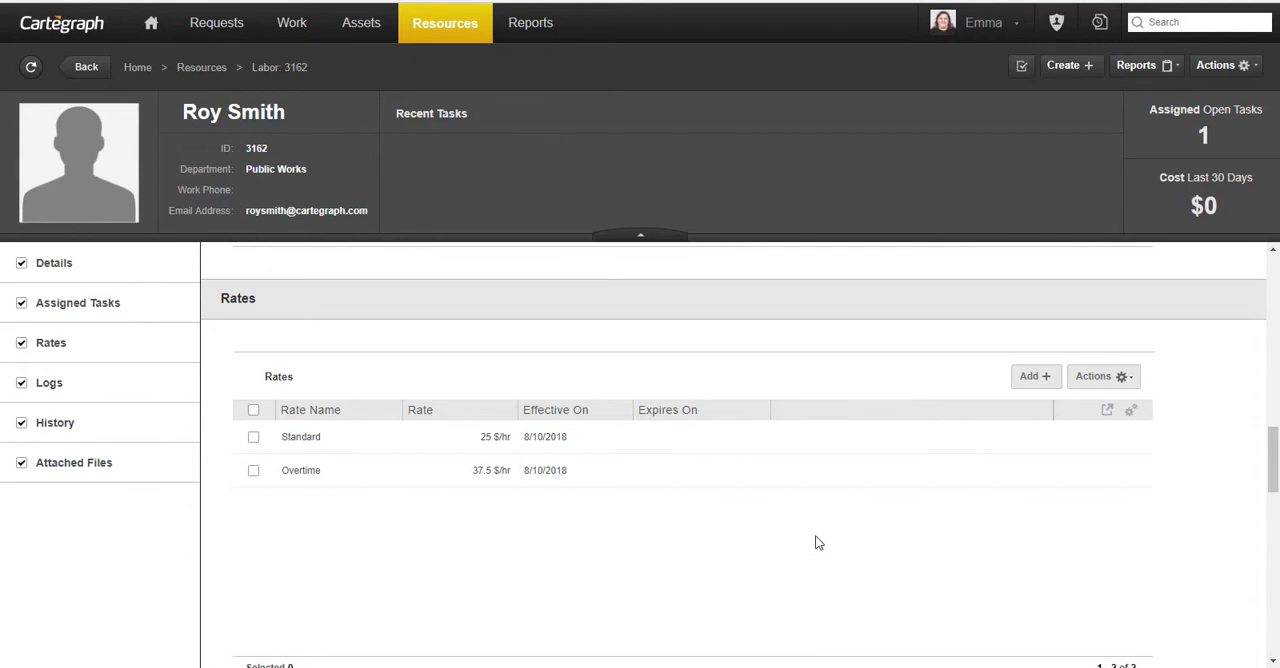
# - View the crew leader's logs, and find the Facilities consultant's labor record by ID to examine its logs
pyautogui.click(47, 382)
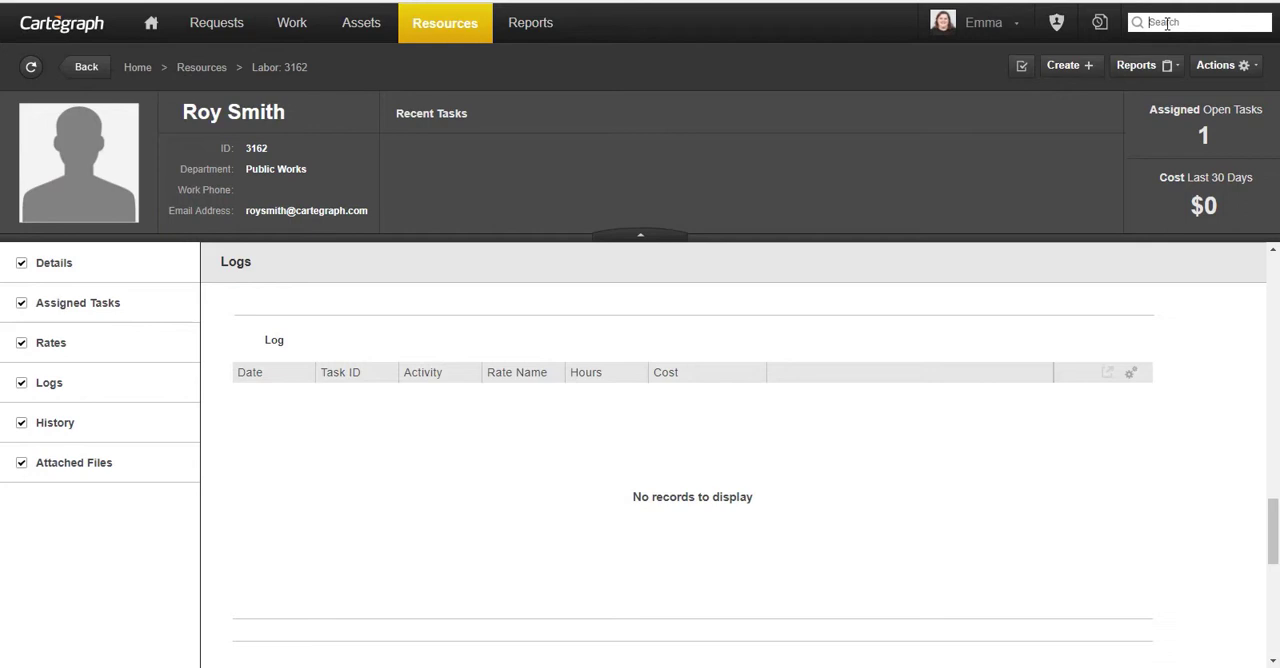
pyautogui.write('labor 3161')
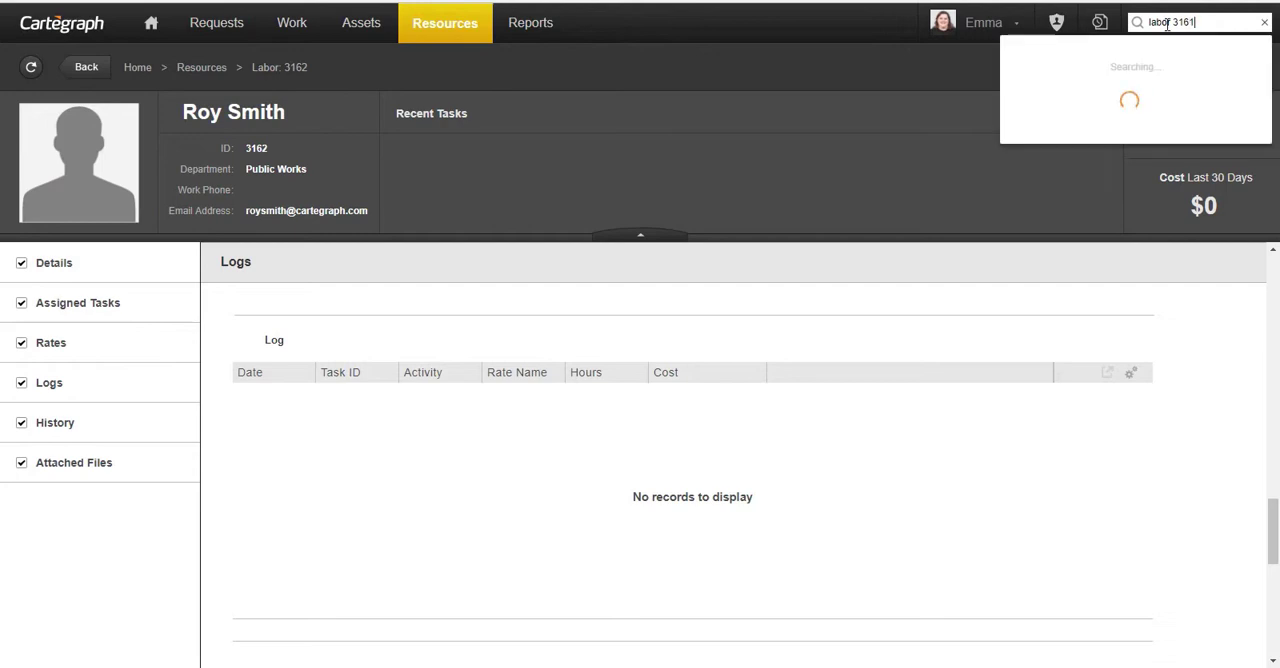
pyautogui.click(1175, 82)
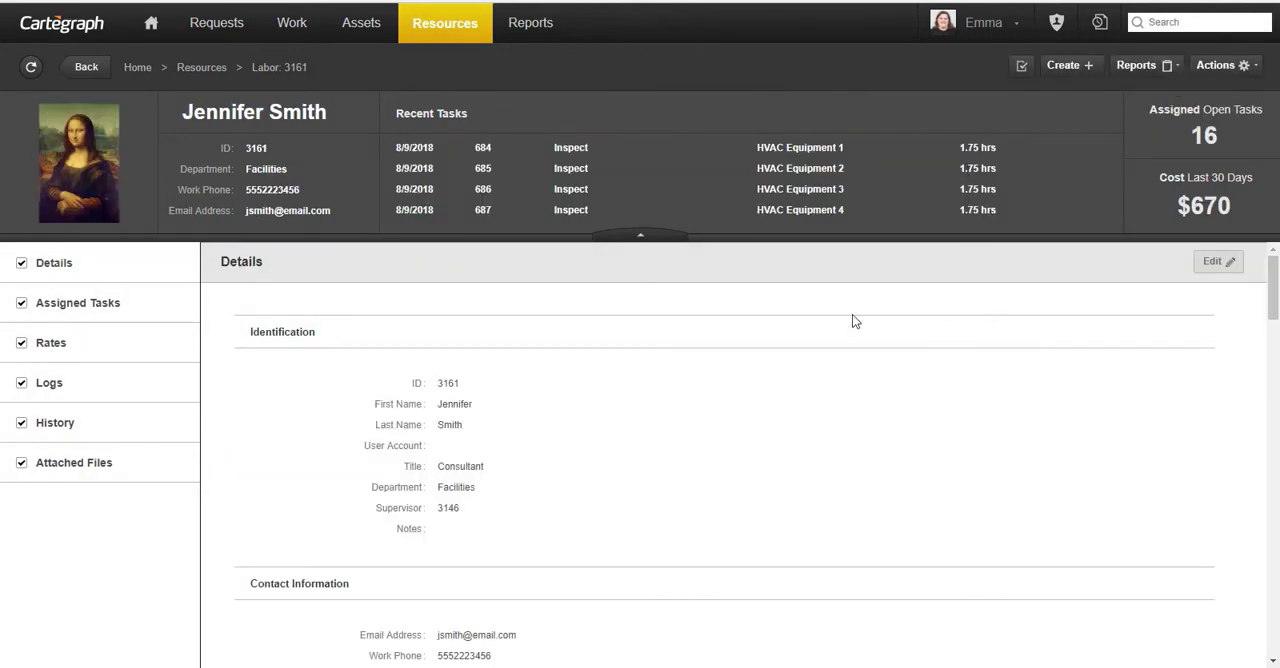
pyautogui.click(91, 382)
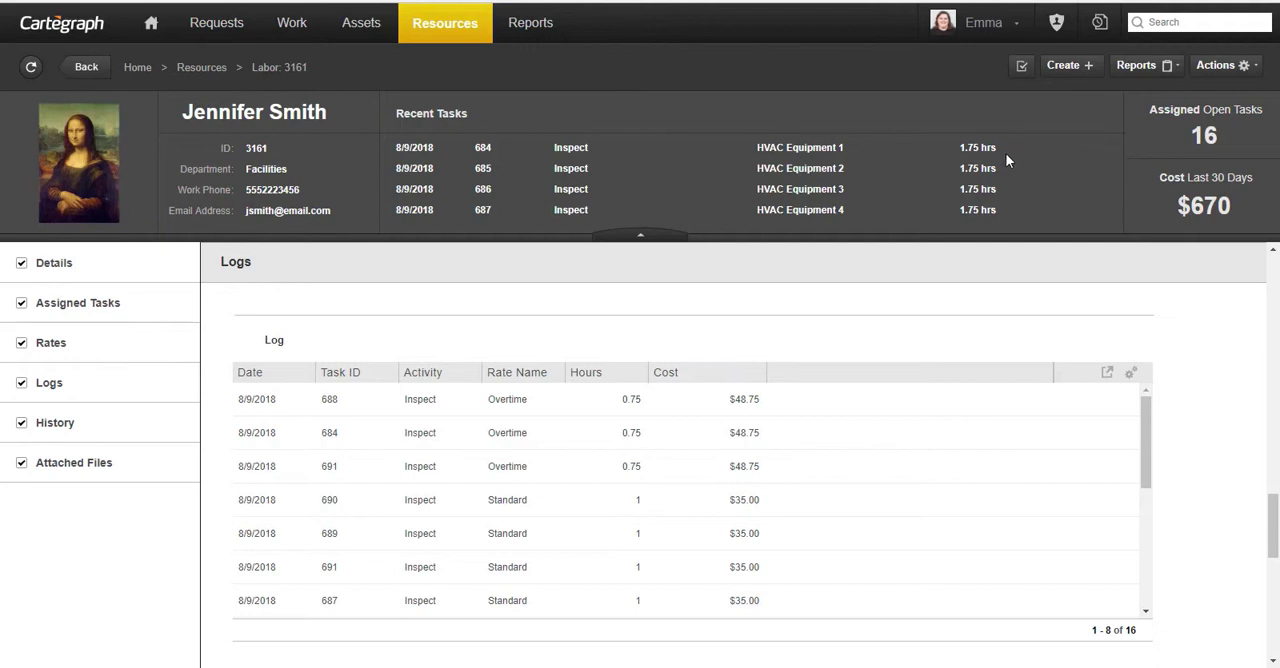
# - Search for the new Public Works crew leader by full name and open that labor record
pyautogui.click(1189, 21)
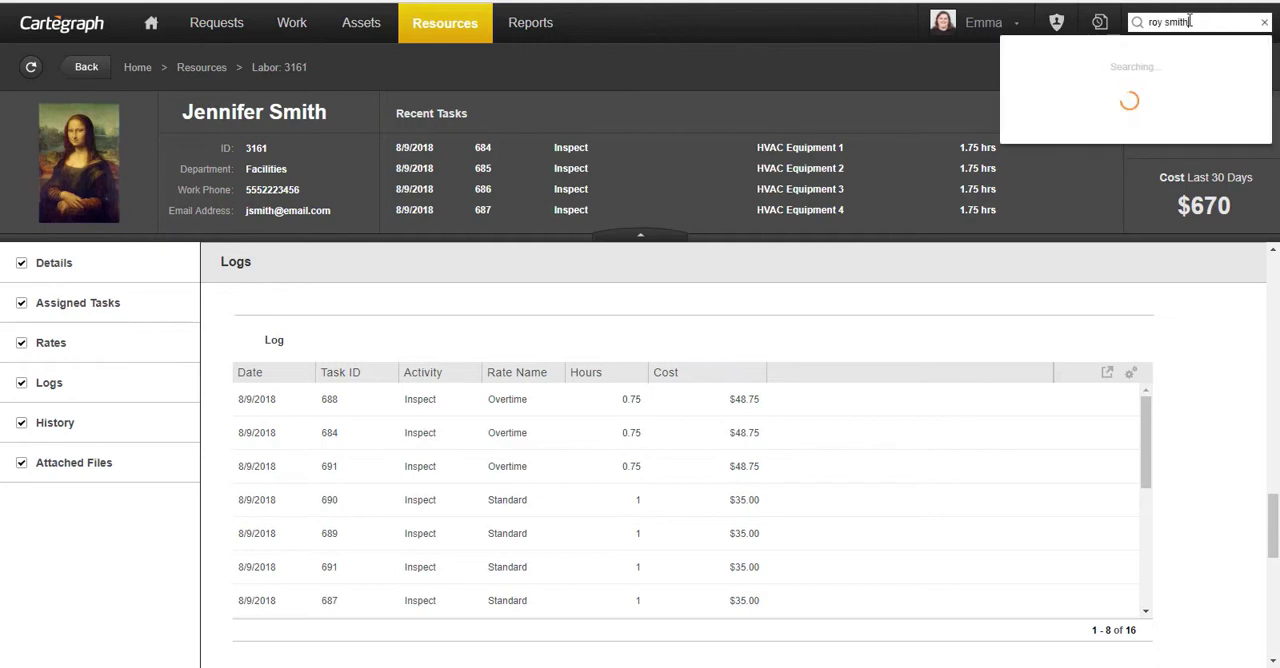
pyautogui.click(1030, 75)
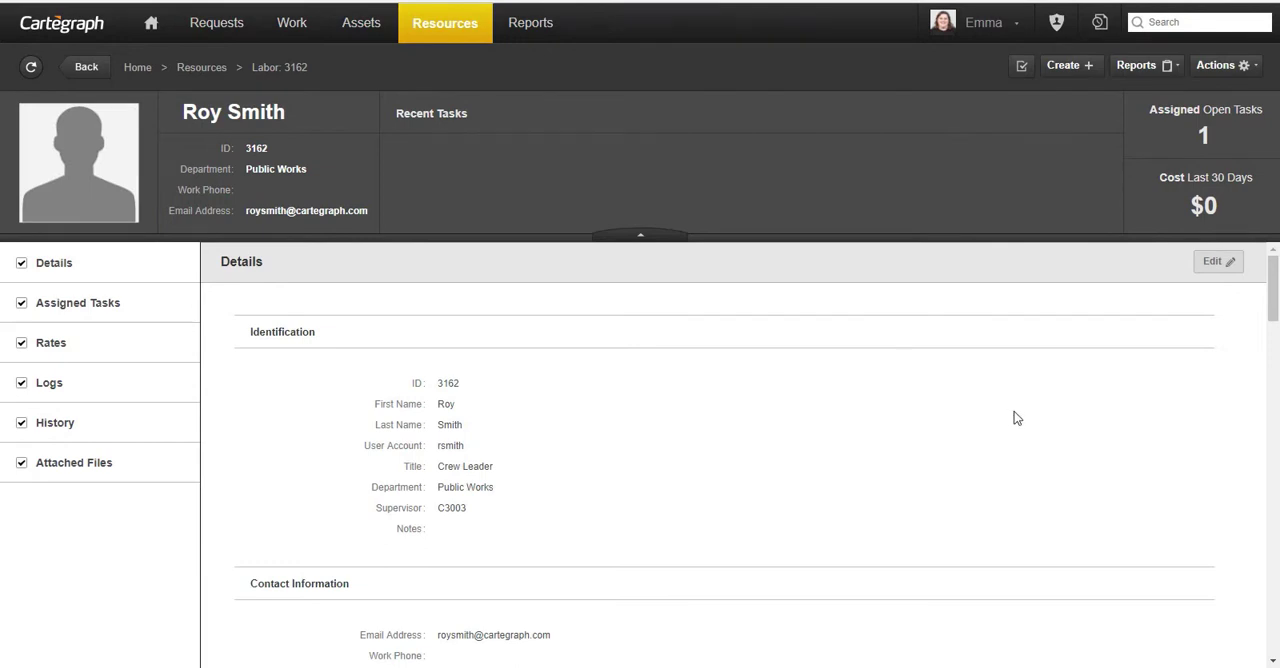
# - Upload the picture file images.jpg to the crew leader's attached files
pyautogui.scroll(-4, 1100, 420)
pyautogui.scroll(-15, 1169, 437)
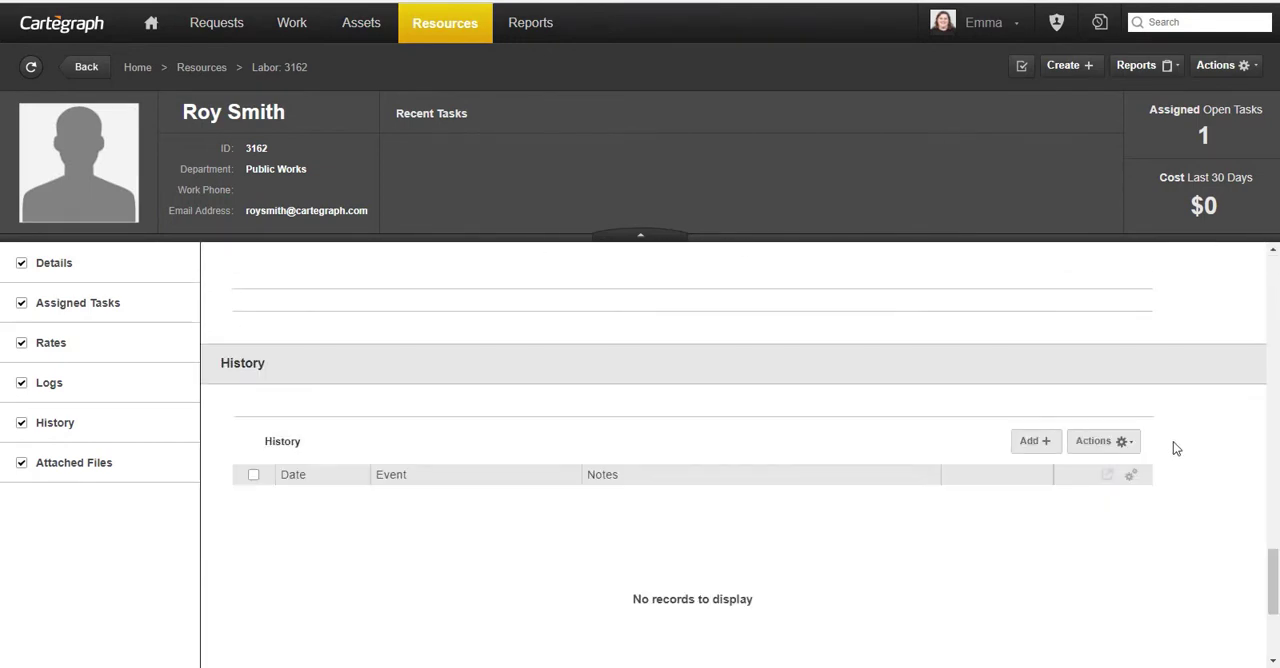
pyautogui.click(1216, 540)
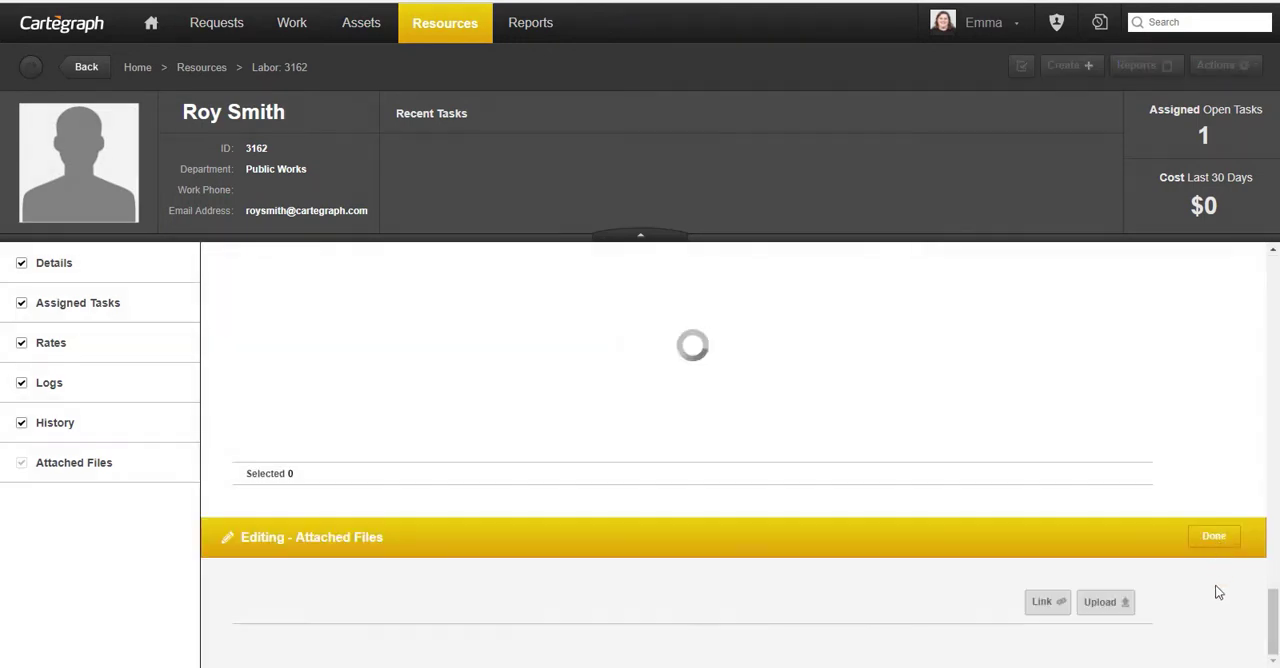
pyautogui.click(1108, 603)
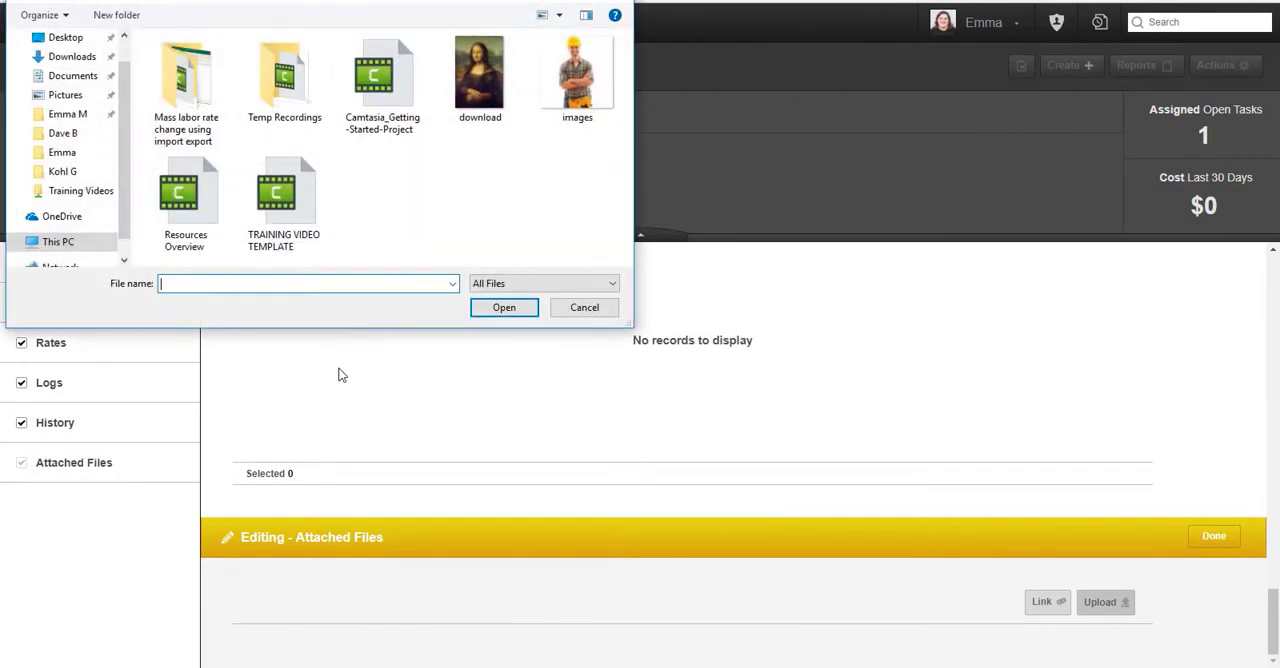
pyautogui.click(564, 102)
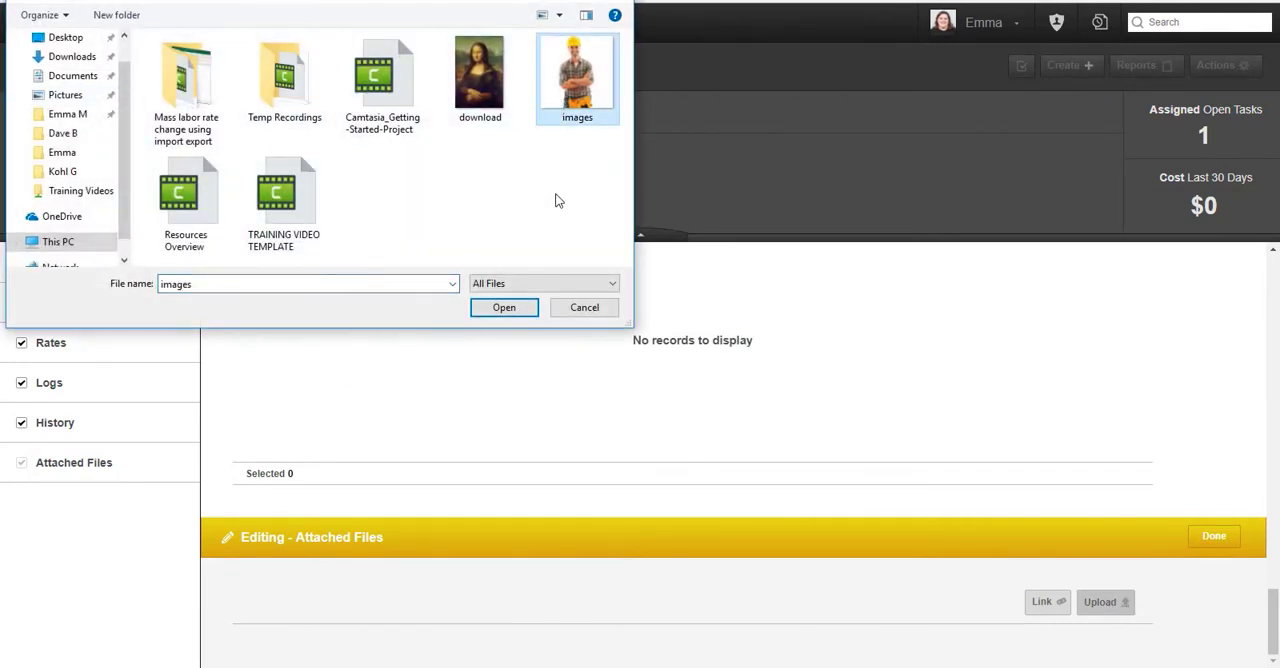
pyautogui.click(522, 312)
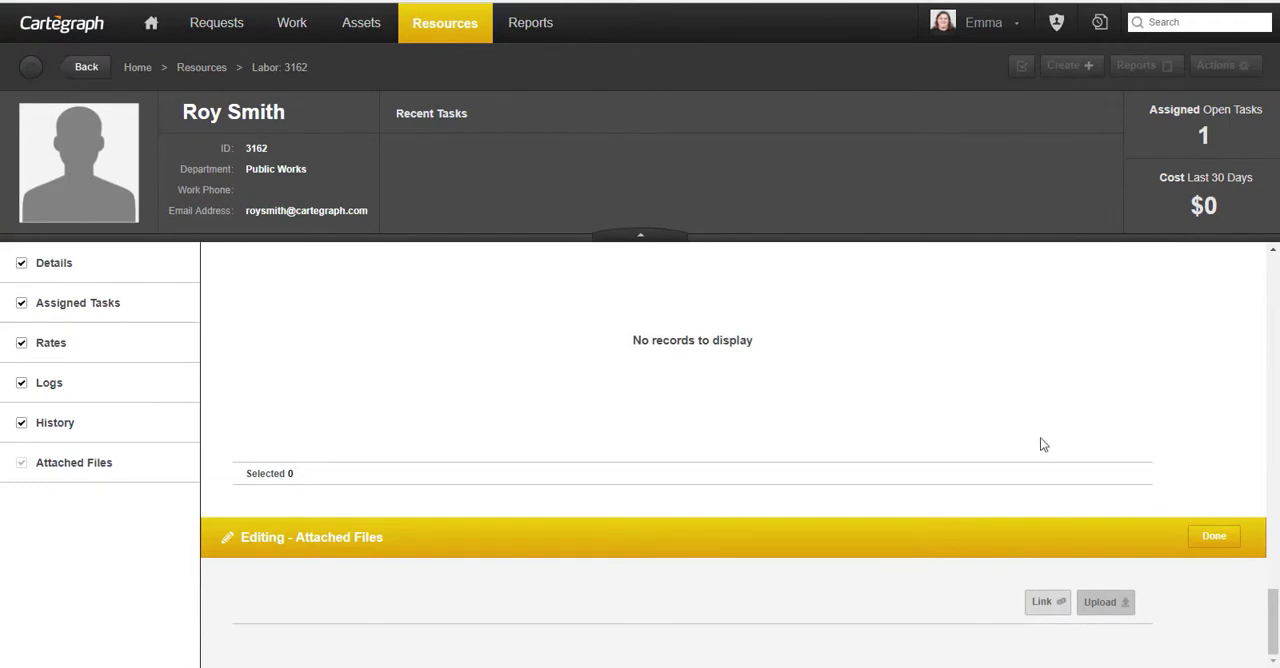
pyautogui.scroll(-1, 1146, 560)
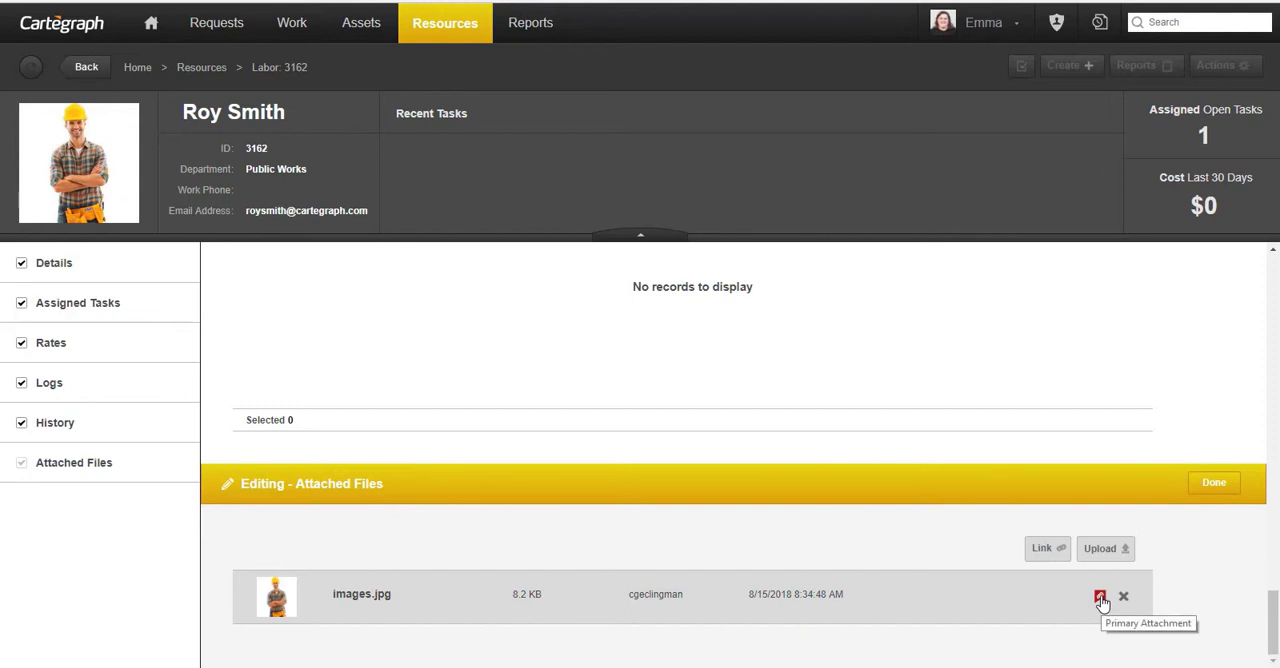
# - Toggle the primary attachment setting of images.jpg off and back on, and finish editing the attached files
pyautogui.click(1100, 598)
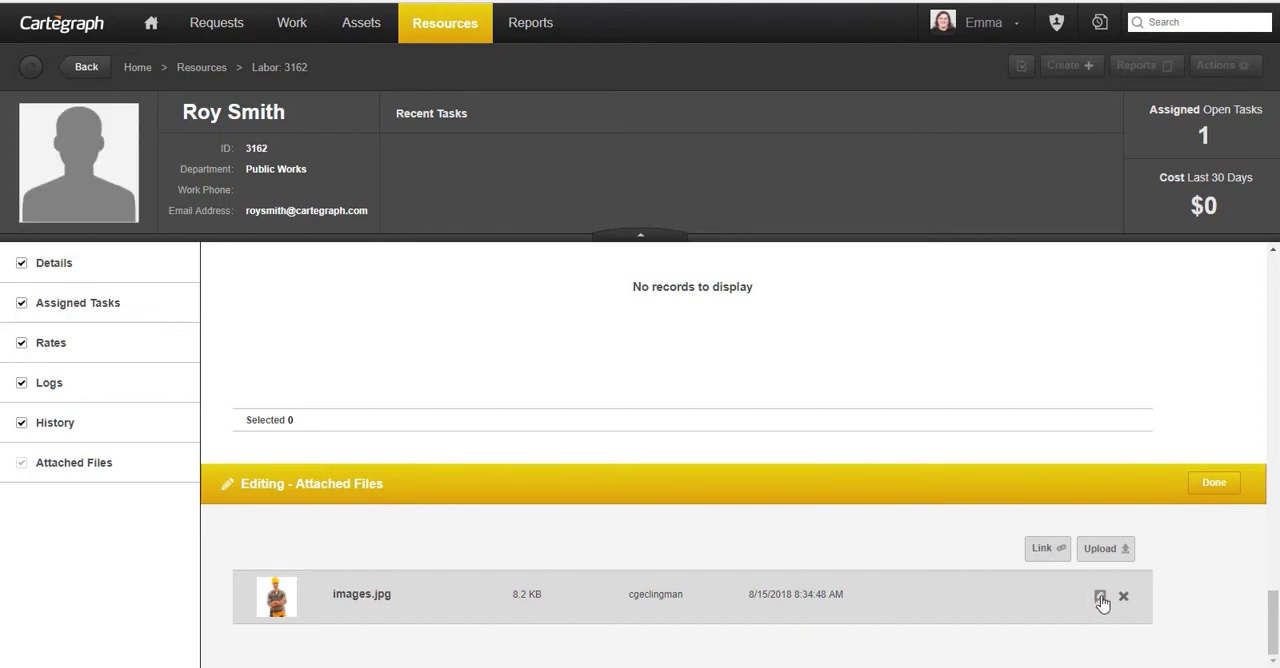
pyautogui.click(1100, 598)
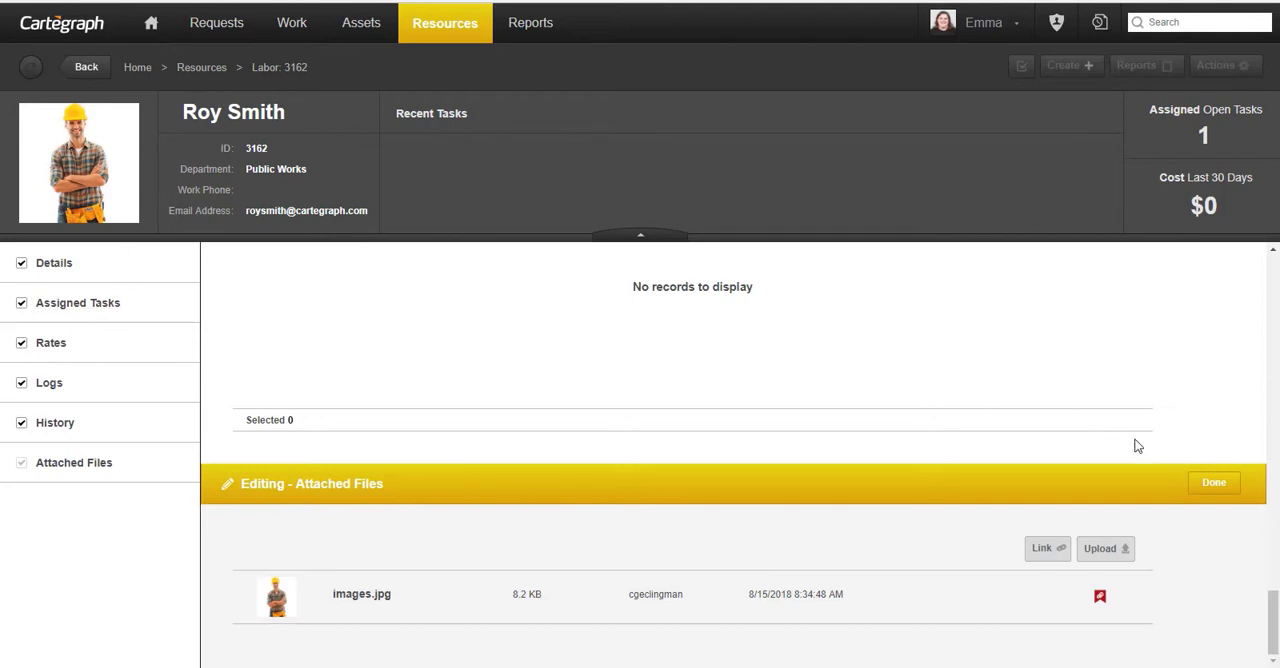
pyautogui.click(1210, 493)
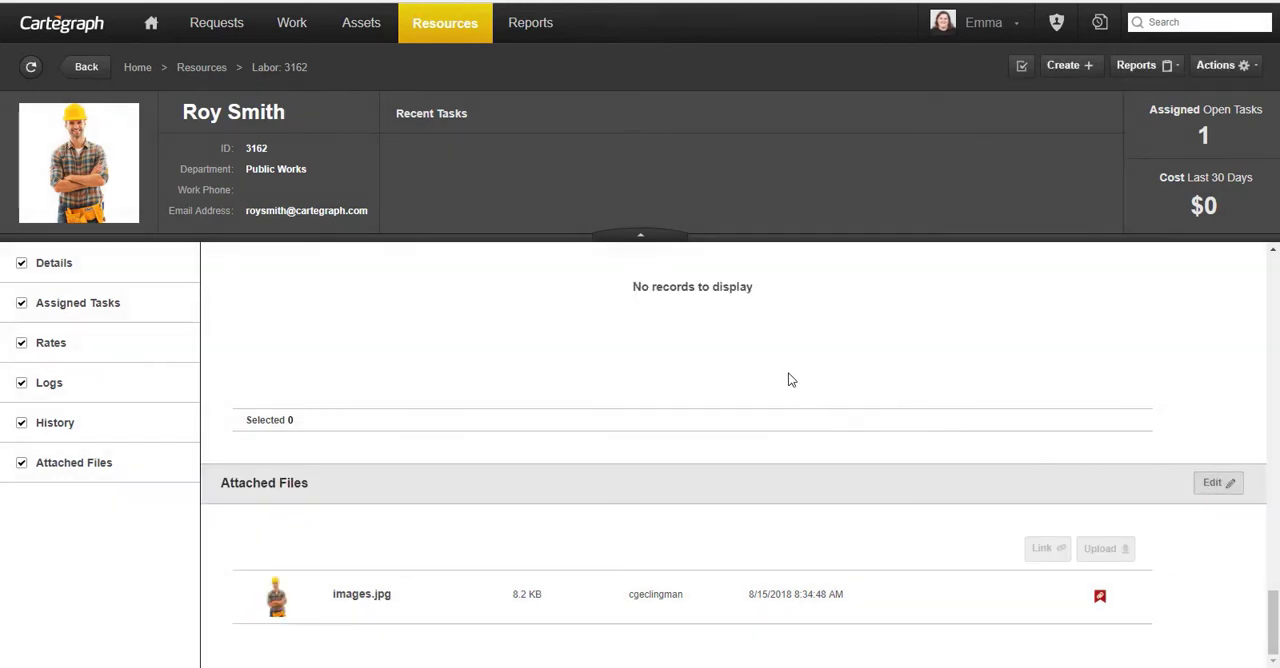
# - In the Work area, turn off the filtered All Tasks layer and add a new unfiltered All Tasks layer
pyautogui.click(296, 30)
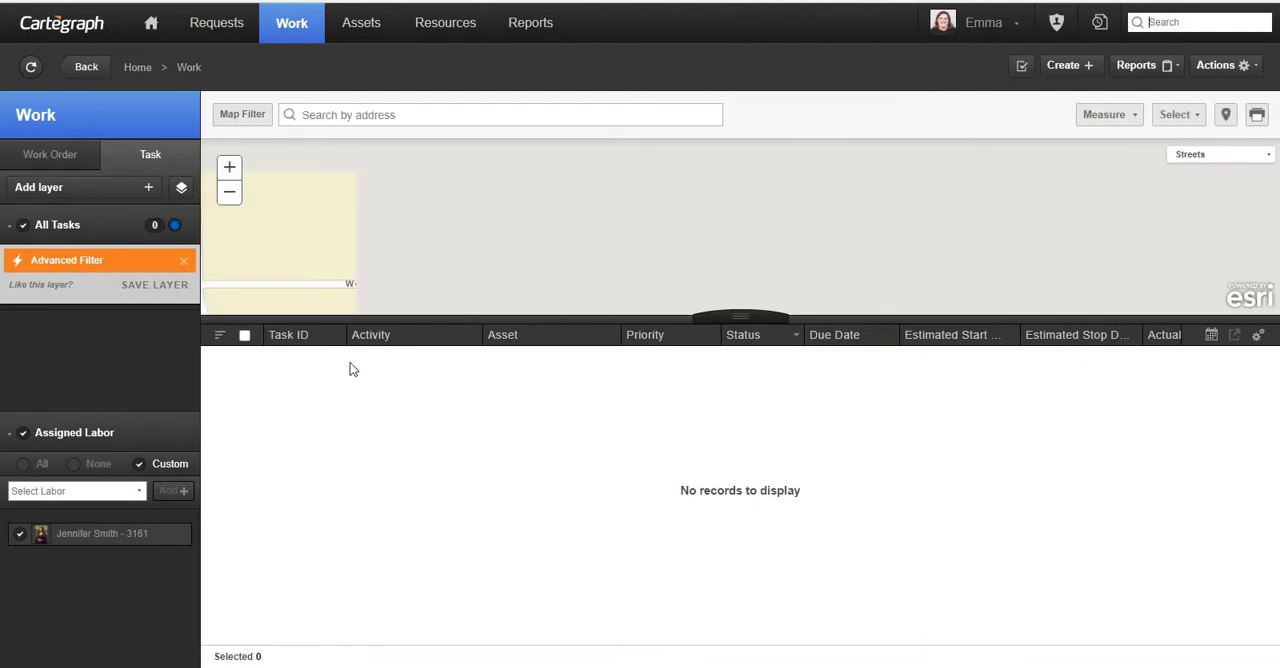
pyautogui.click(25, 229)
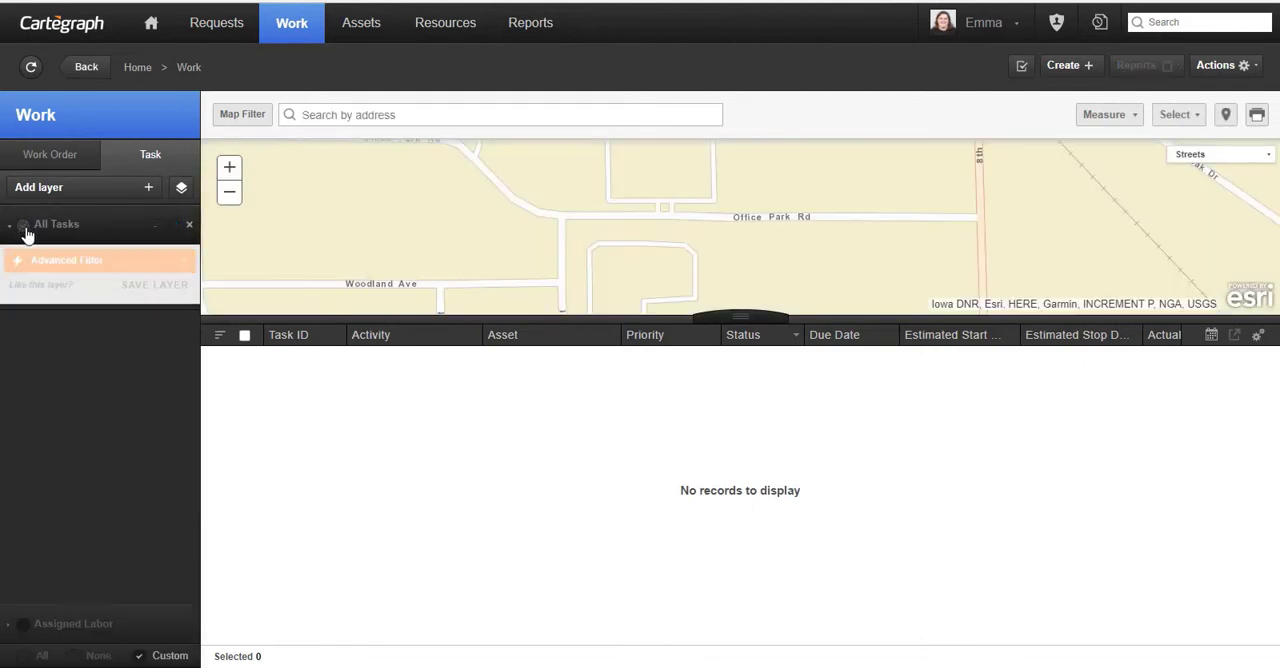
pyautogui.click(77, 195)
pyautogui.click(78, 220)
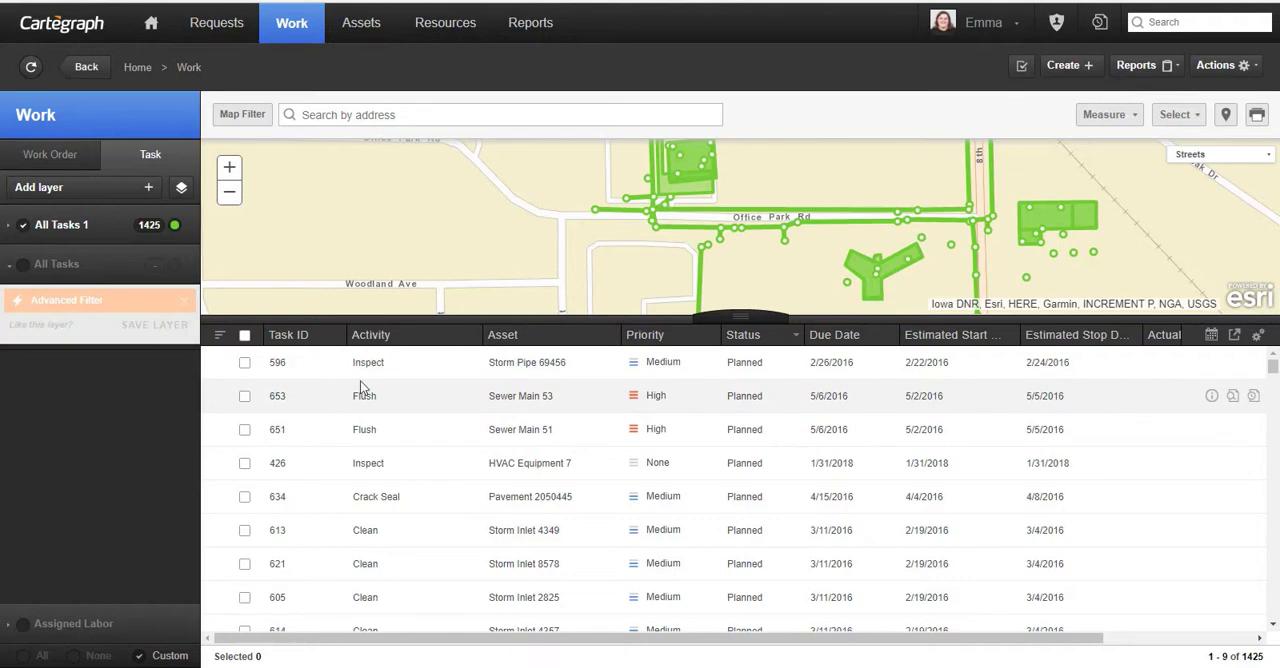
# - Open task 653, the Flush task on Sewer Main 53, and add the new crew leader to its assigned labor
pyautogui.click(244, 396)
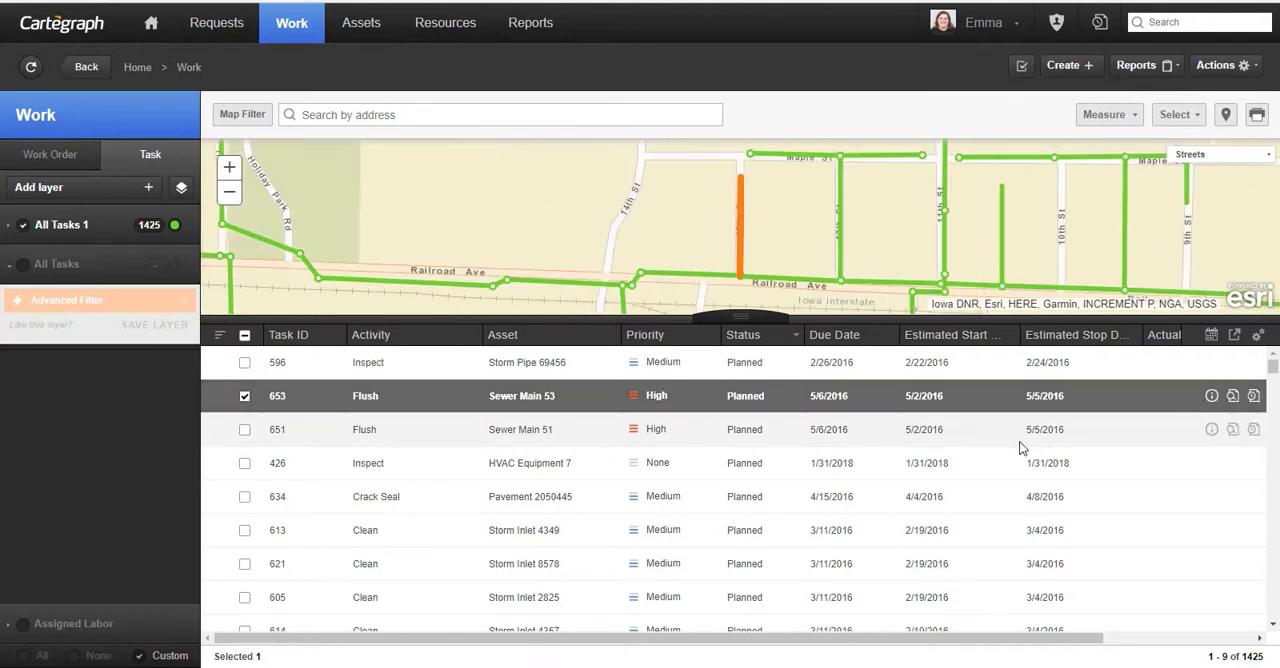
pyautogui.click(1232, 397)
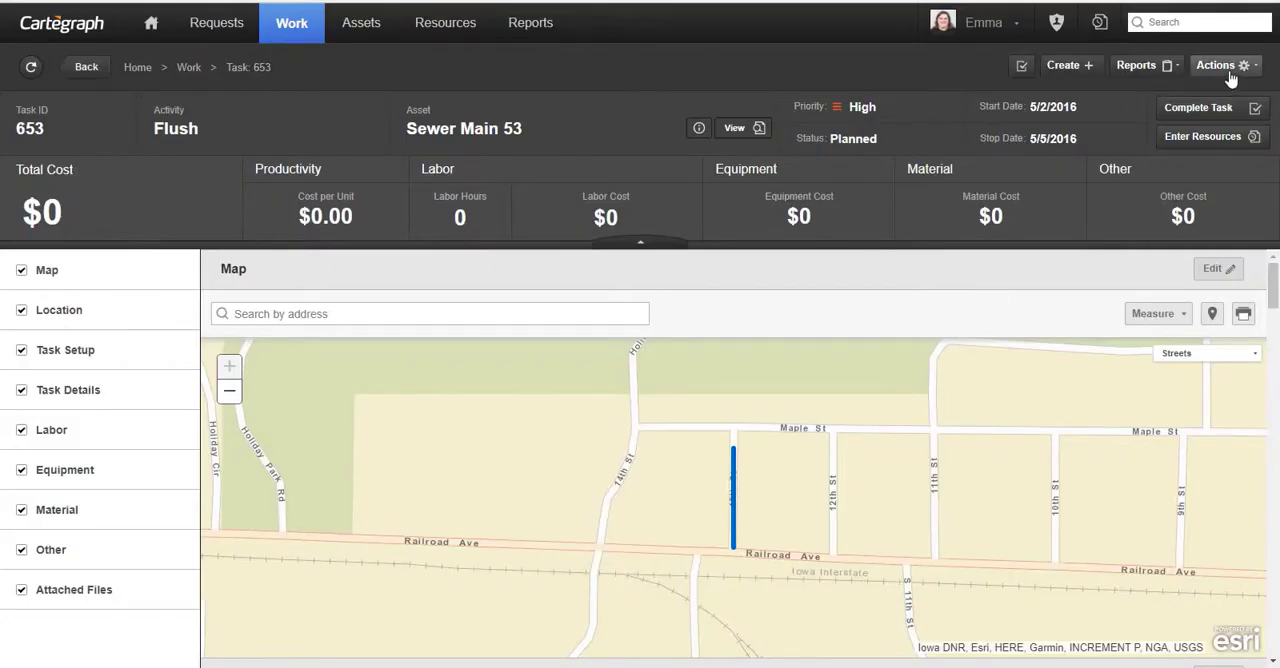
pyautogui.click(1230, 68)
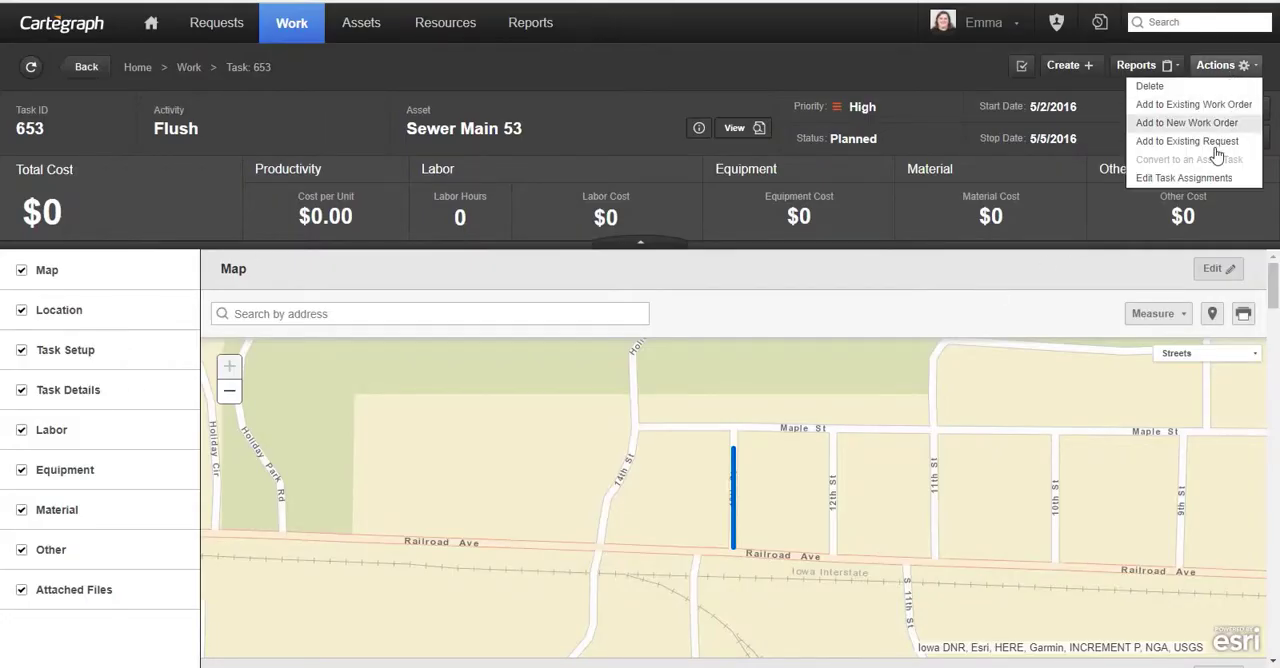
pyautogui.click(1212, 181)
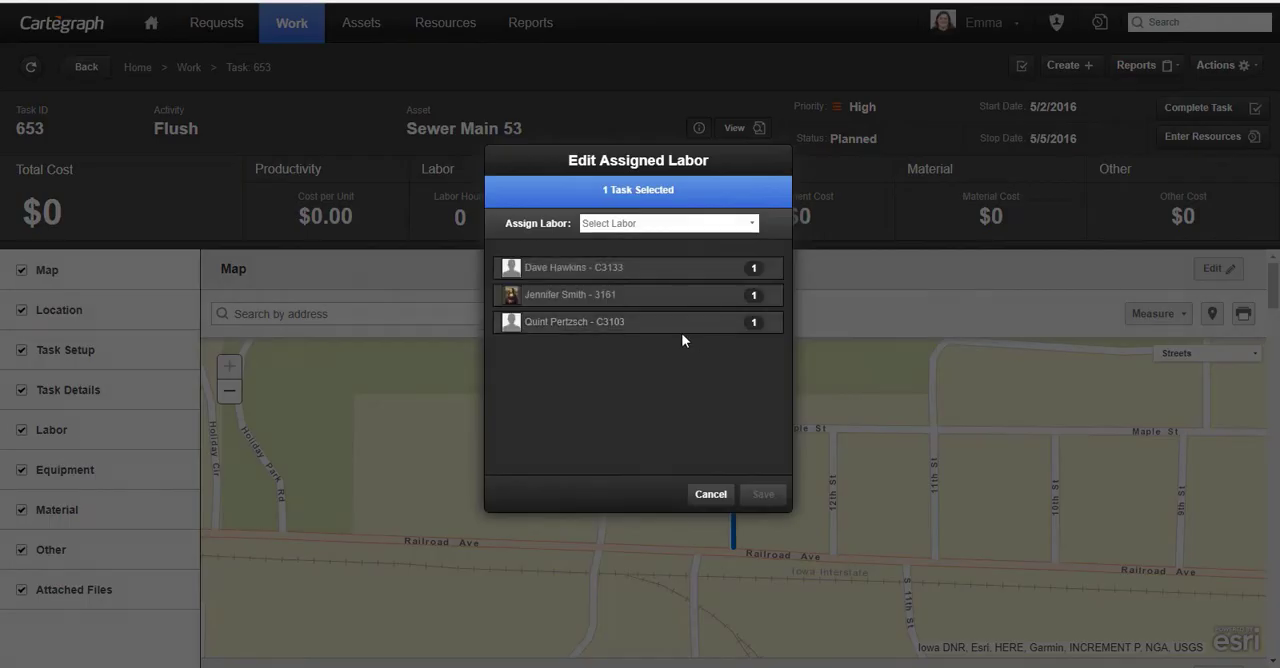
pyautogui.click(698, 224)
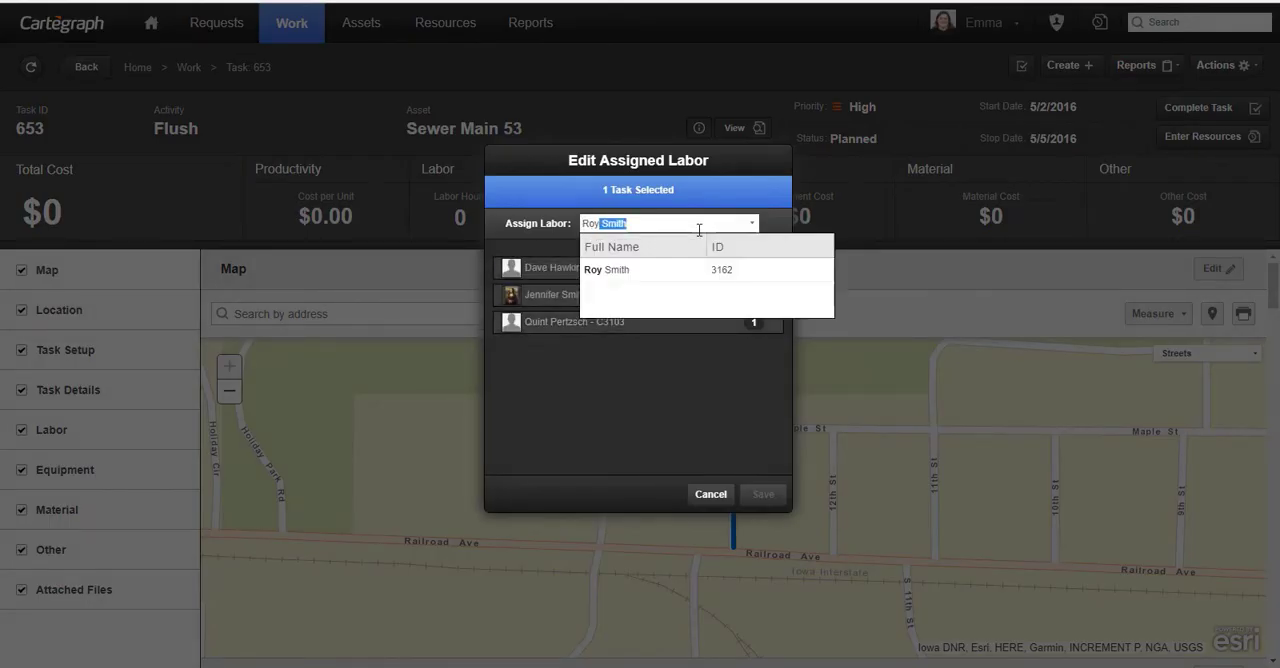
pyautogui.click(692, 272)
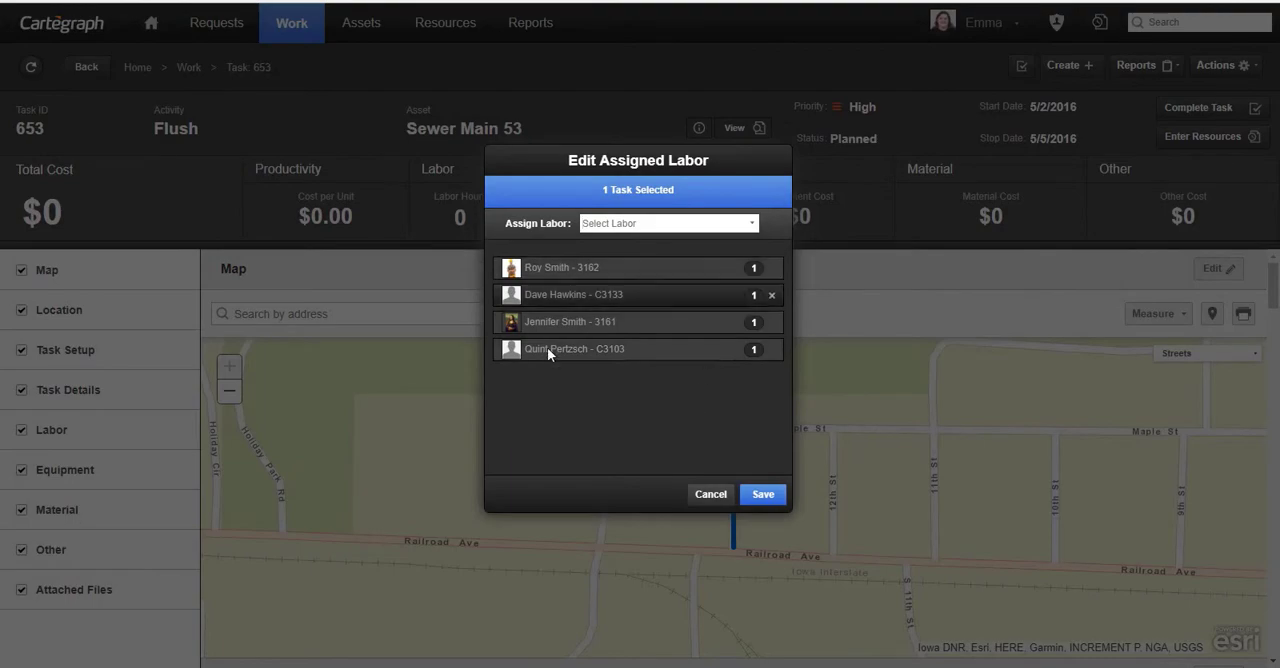
pyautogui.click(755, 500)
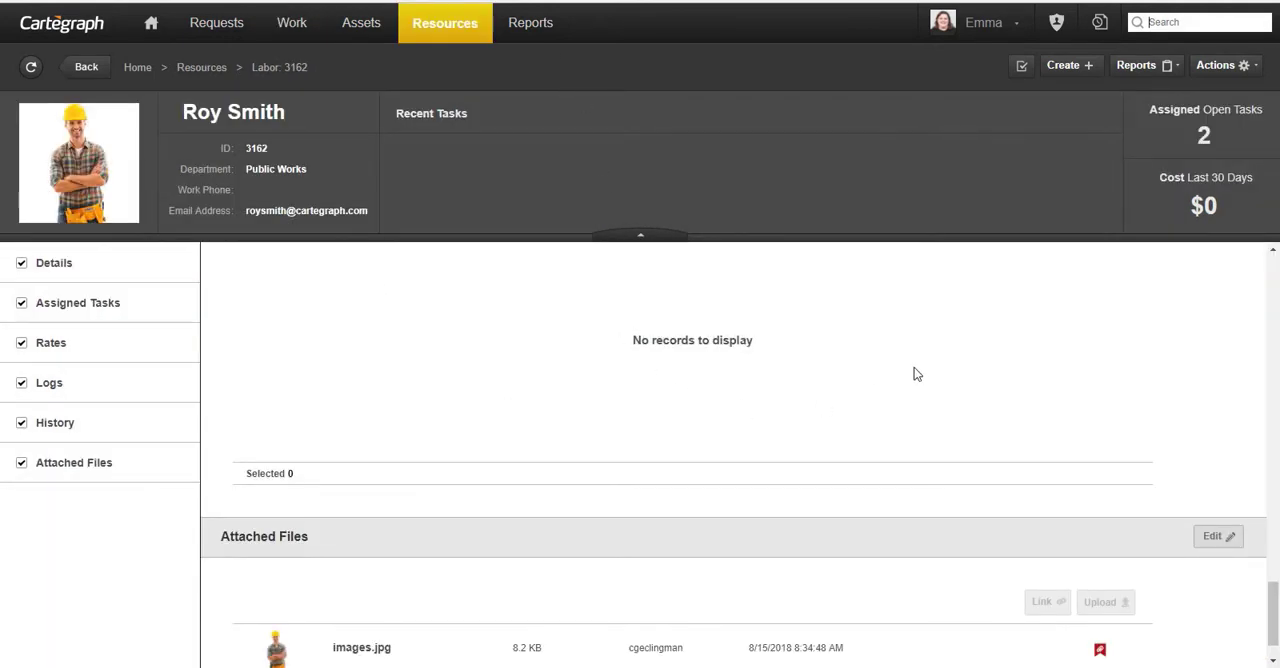
# - From the crew leader's assigned tasks, open Inspect task 691 on HVAC Equipment 8 and its time sheet for entering resources
pyautogui.scroll(10, 917, 374)
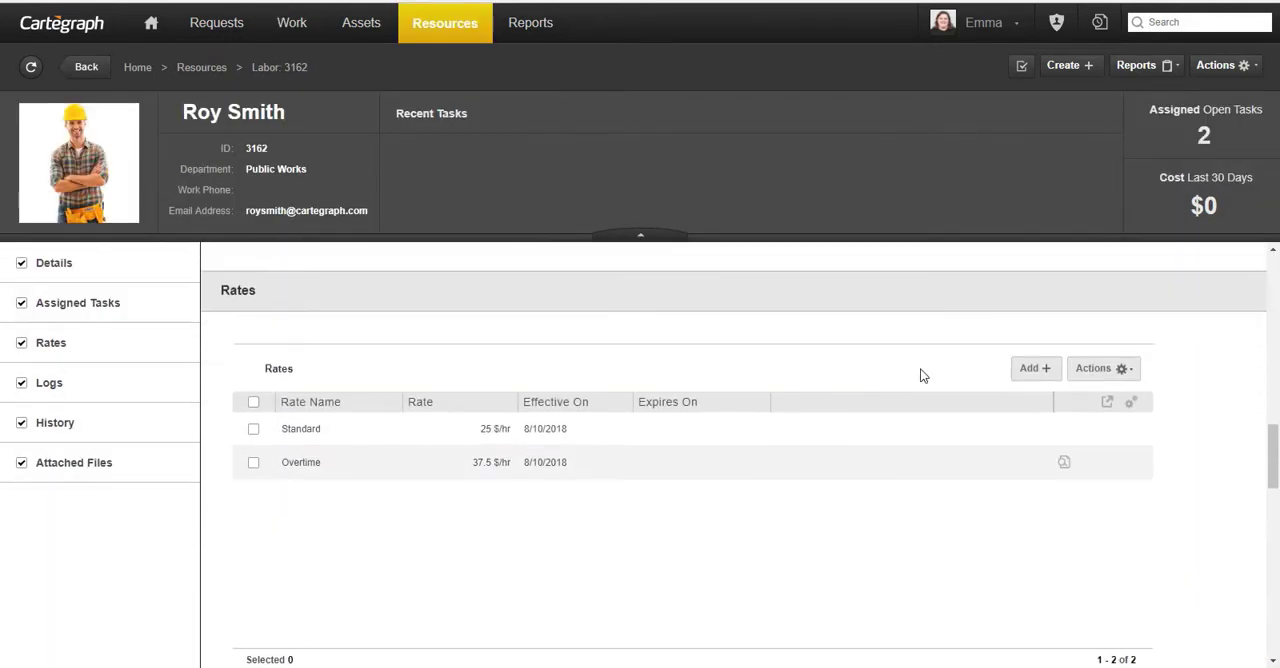
pyautogui.scroll(5, 921, 370)
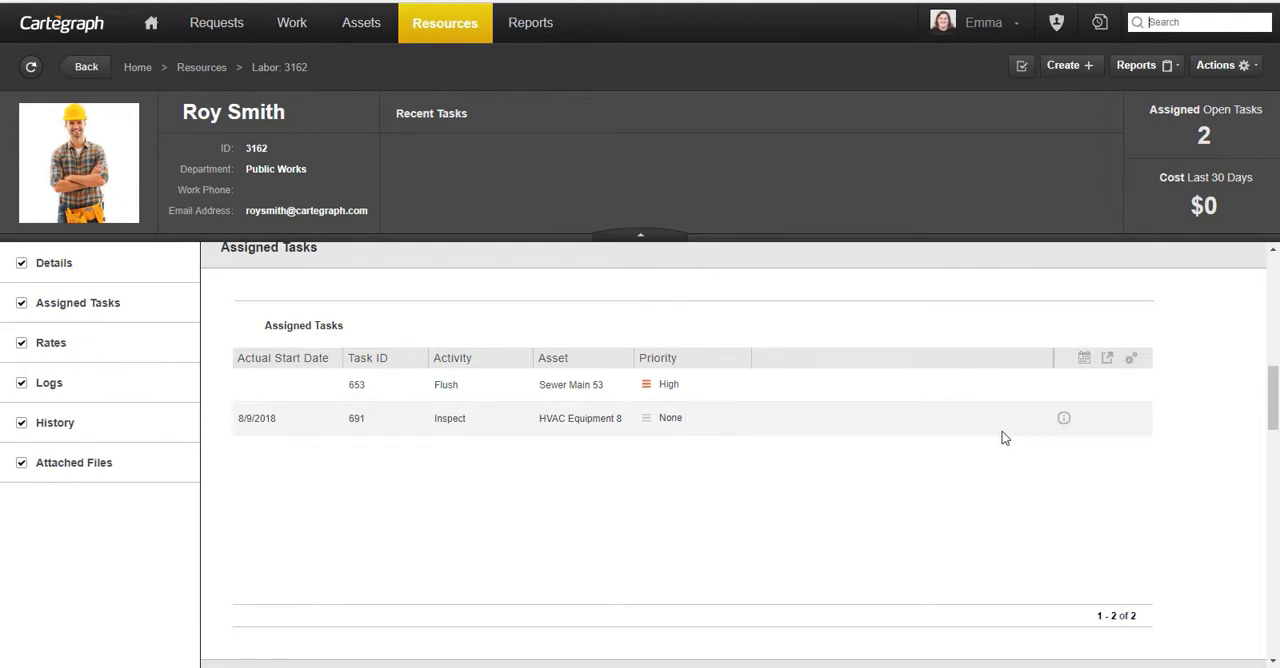
pyautogui.click(357, 420)
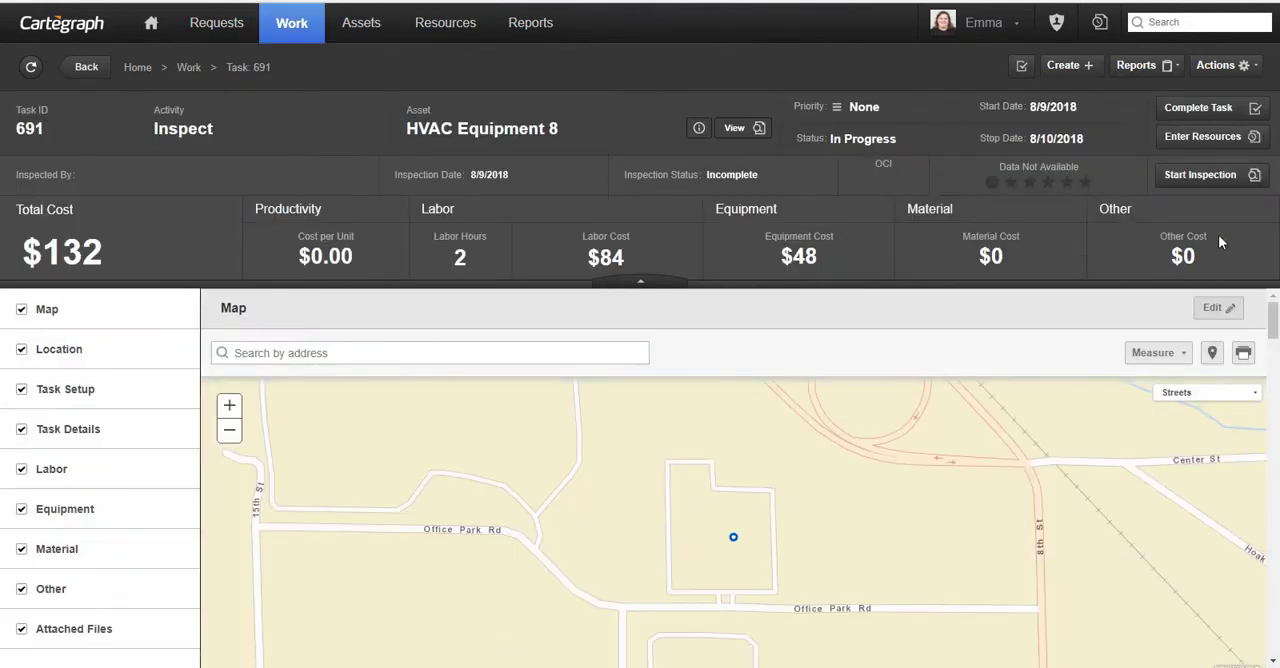
pyautogui.click(1198, 140)
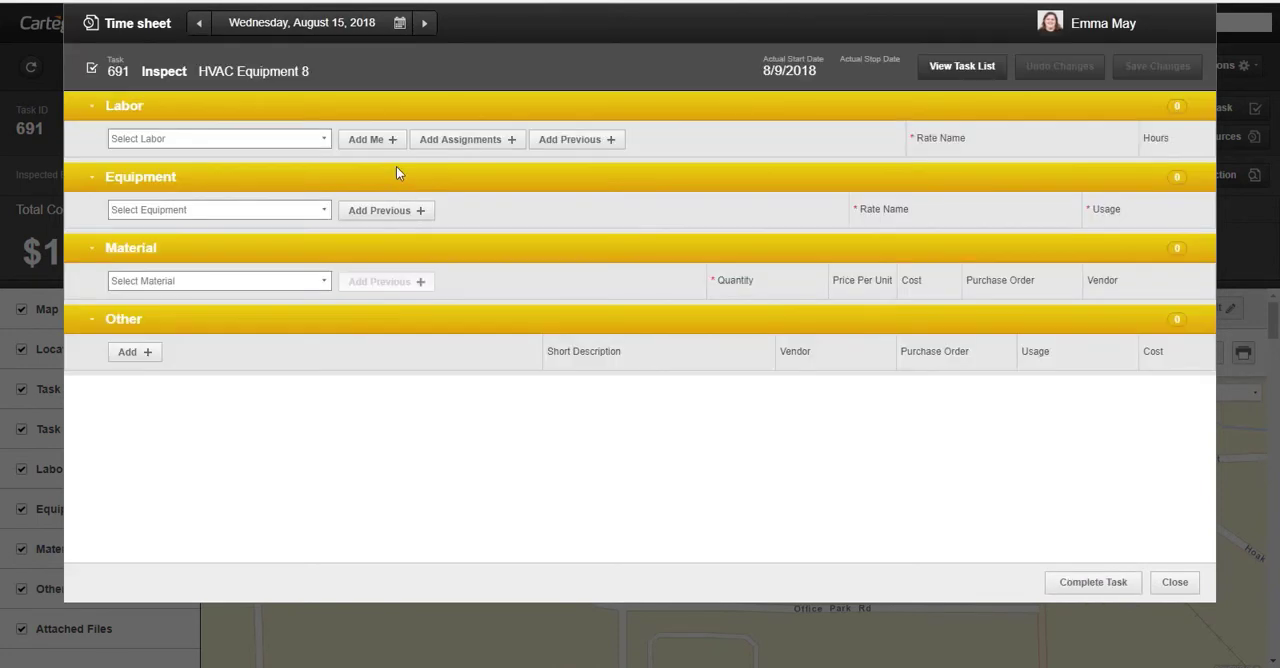
# - Add the assigned labor to the time sheet, keeping only the crew leader with 4 hours at the Standard rate, and save it
pyautogui.click(448, 151)
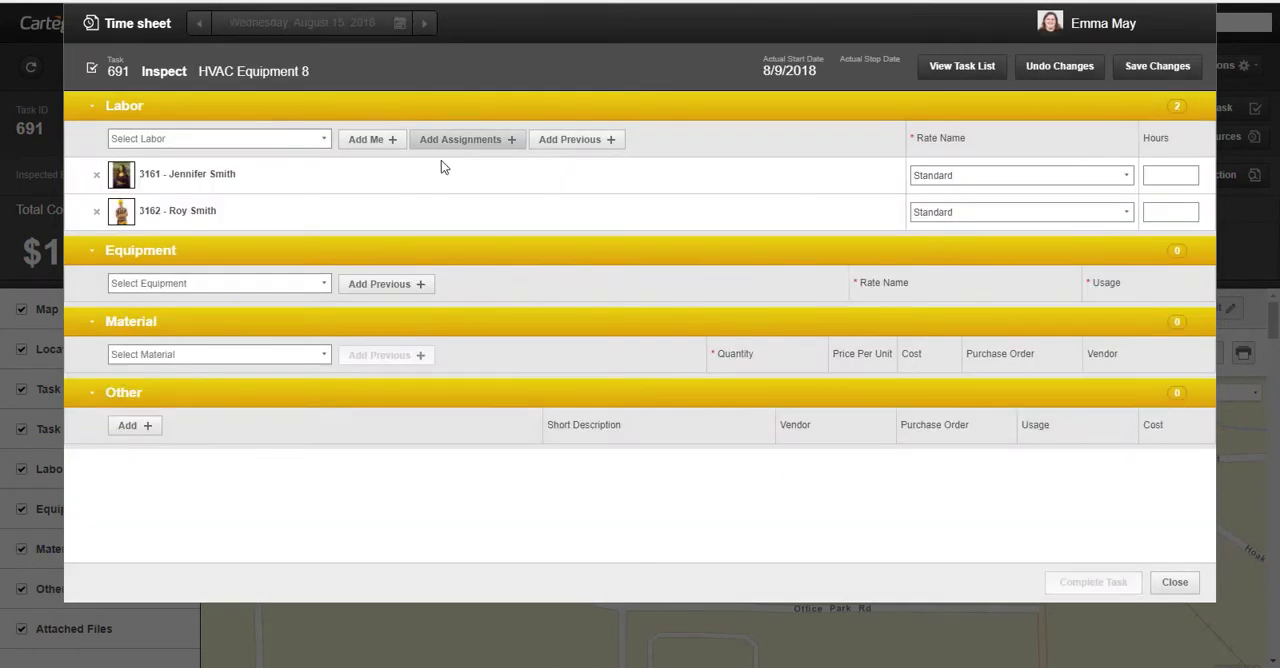
pyautogui.click(97, 177)
pyautogui.click(1156, 174)
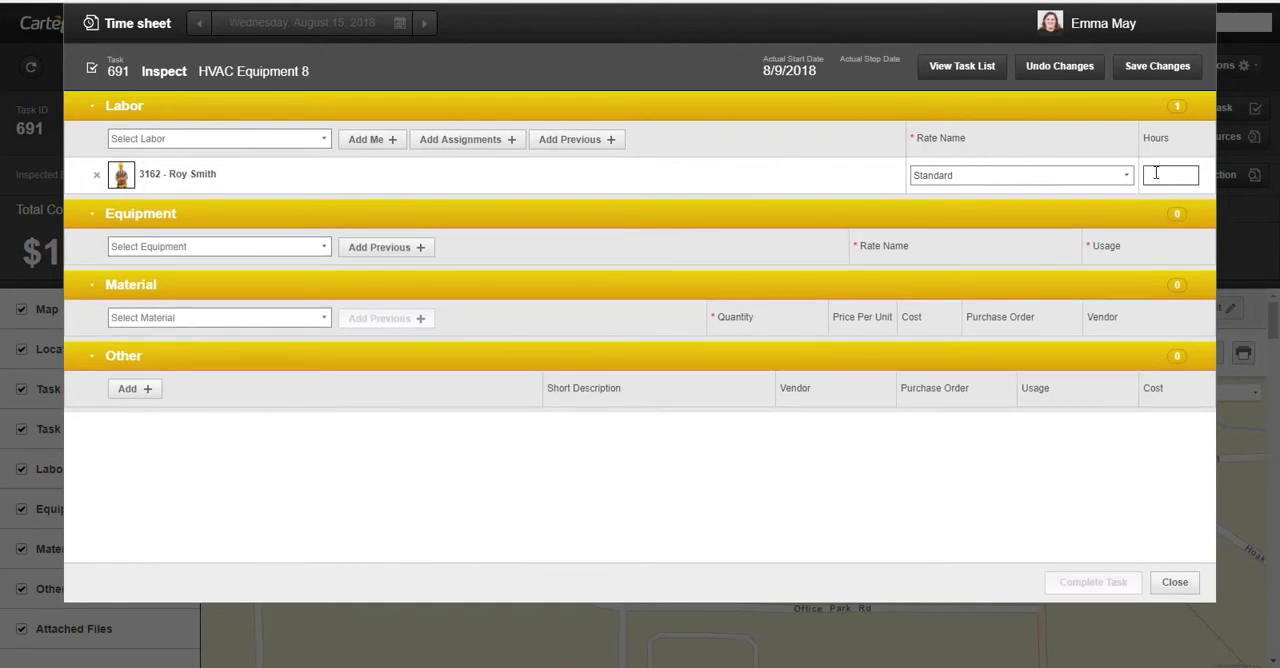
pyautogui.write('4')
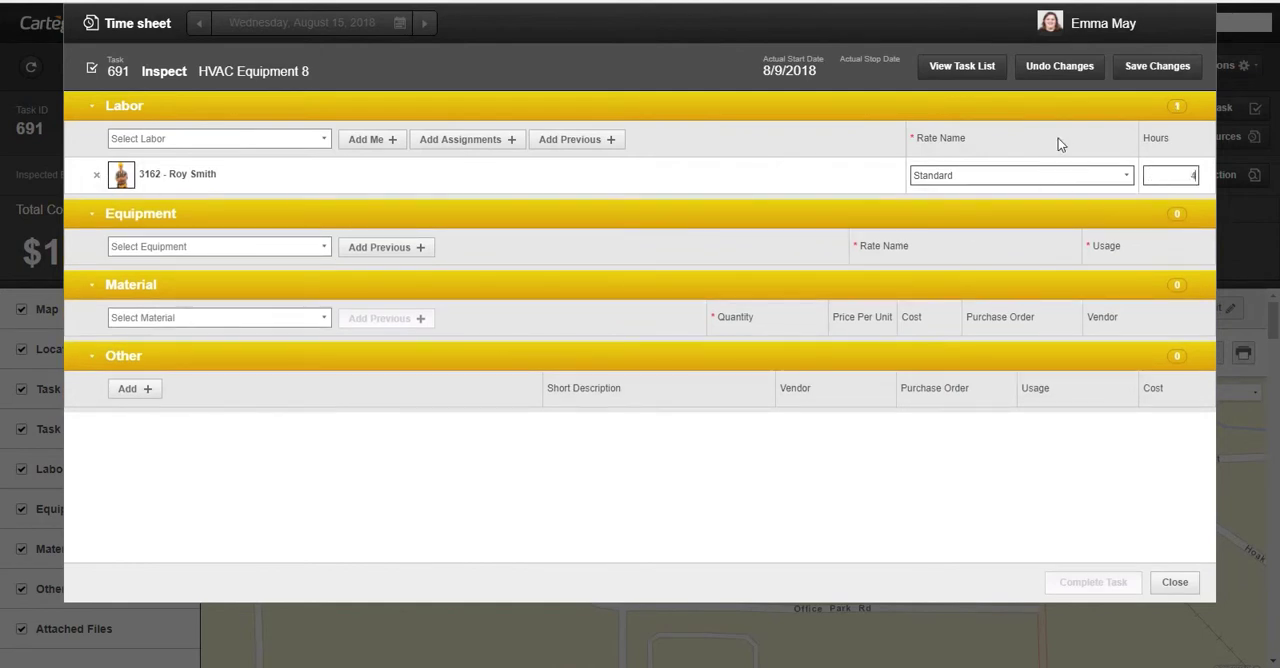
pyautogui.click(1143, 76)
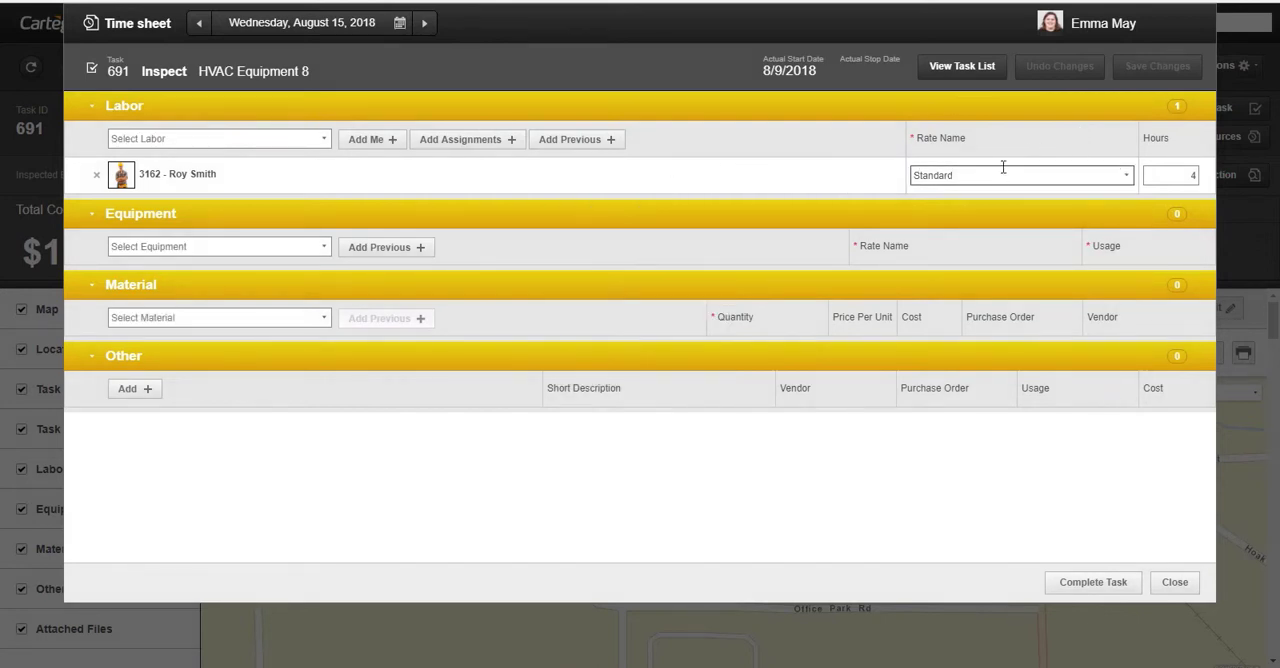
pyautogui.click(1176, 584)
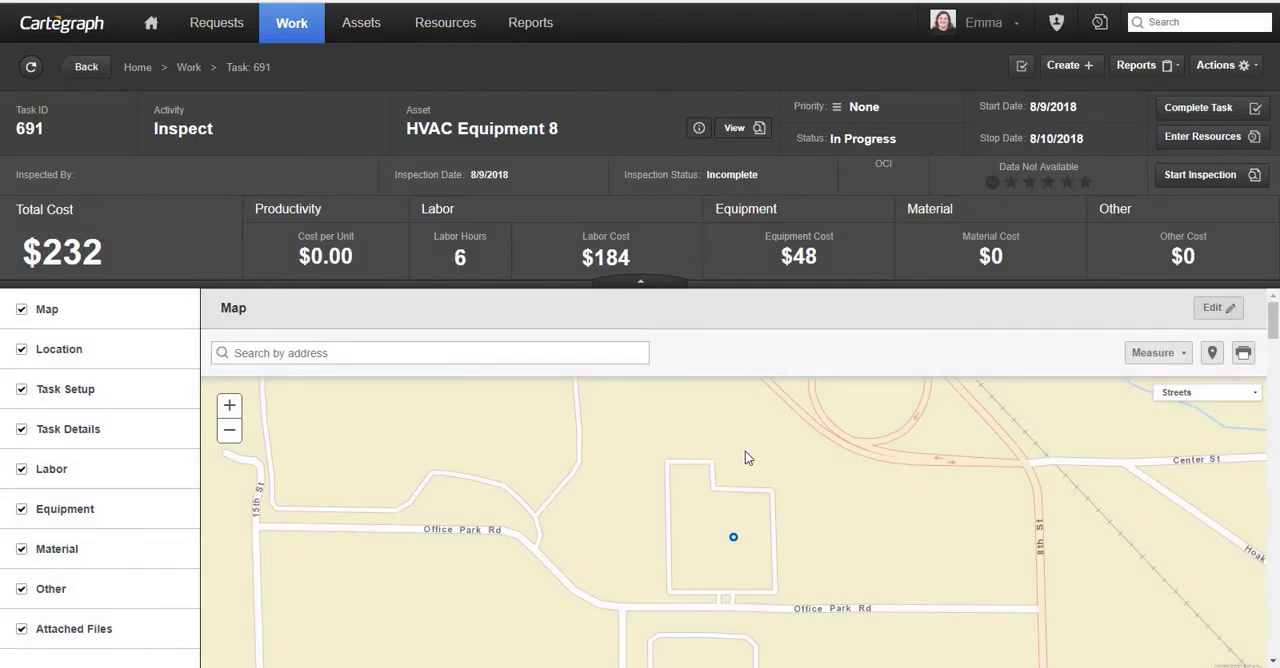
# - Return to the crew leader's labor record and review the recent tasks, 30-day cost and details
pyautogui.click(451, 29)
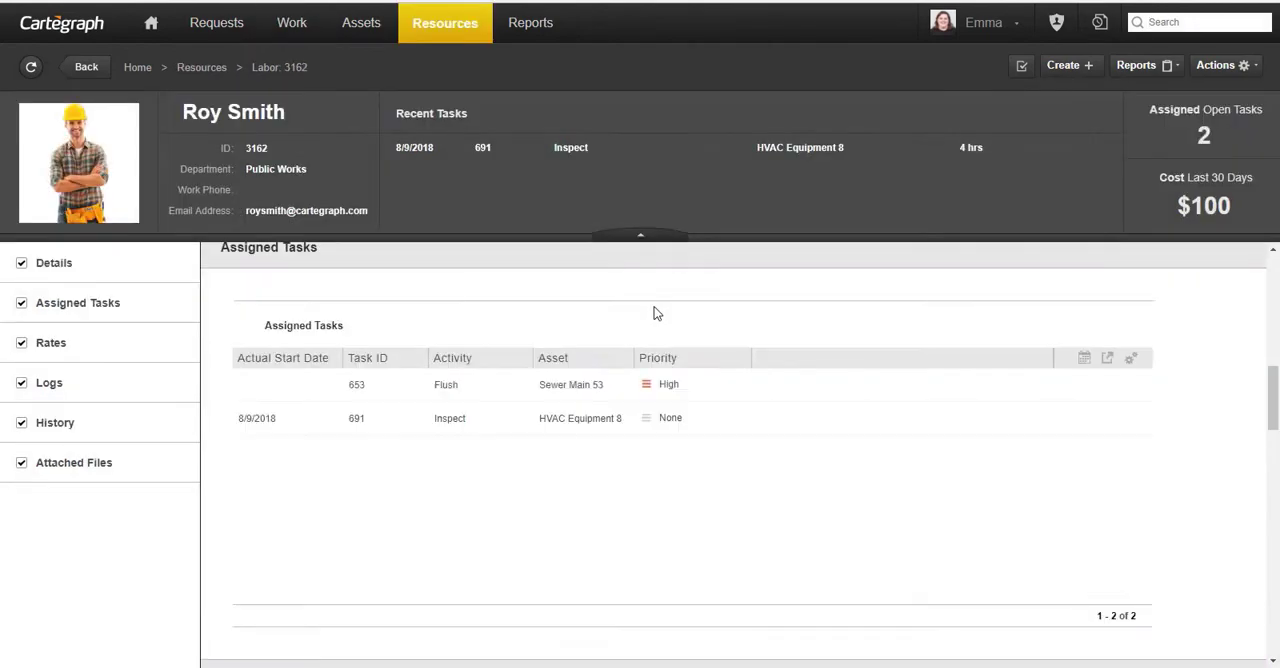
pyautogui.scroll(3, 777, 343)
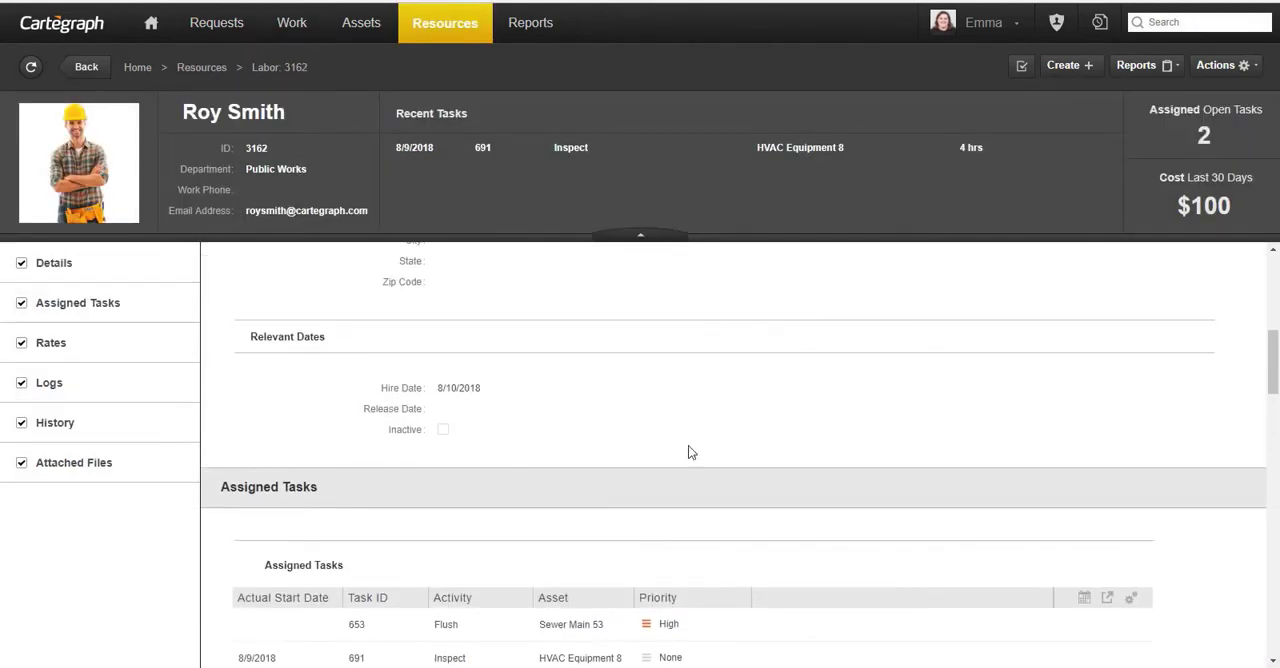
pyautogui.scroll(5, 817, 386)
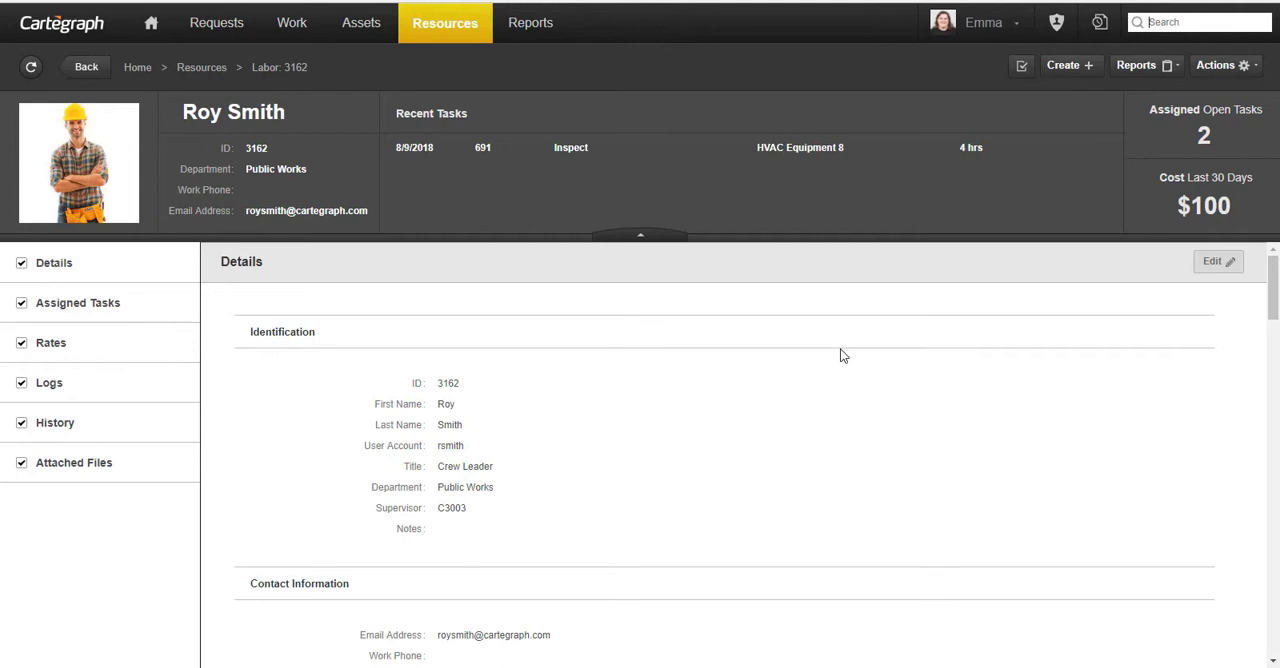
# - Go back to the Resources list and switch it from Labor to Equipment
pyautogui.click(202, 68)
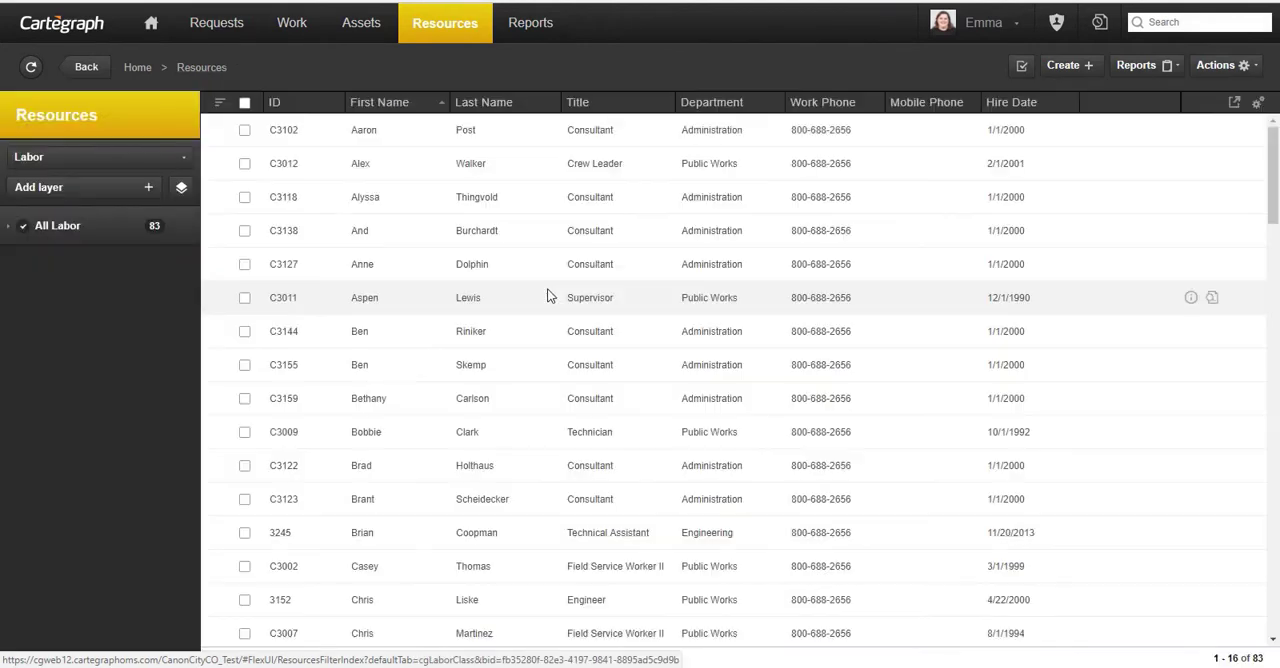
pyautogui.click(100, 163)
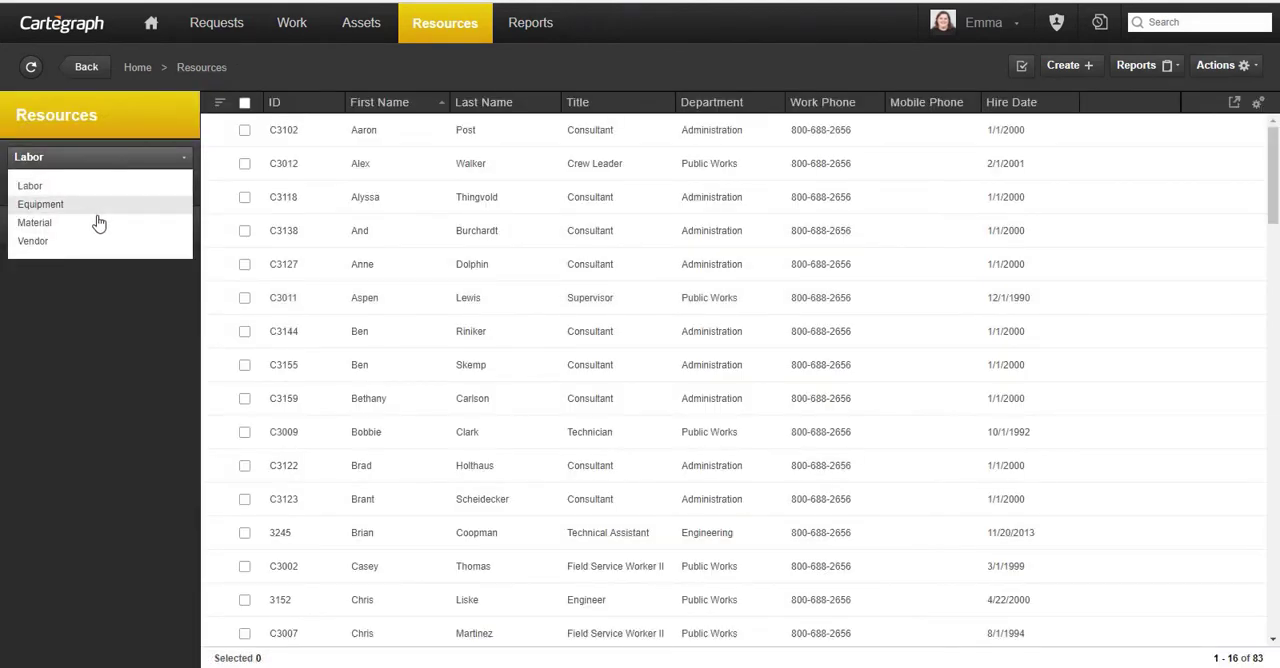
pyautogui.click(100, 205)
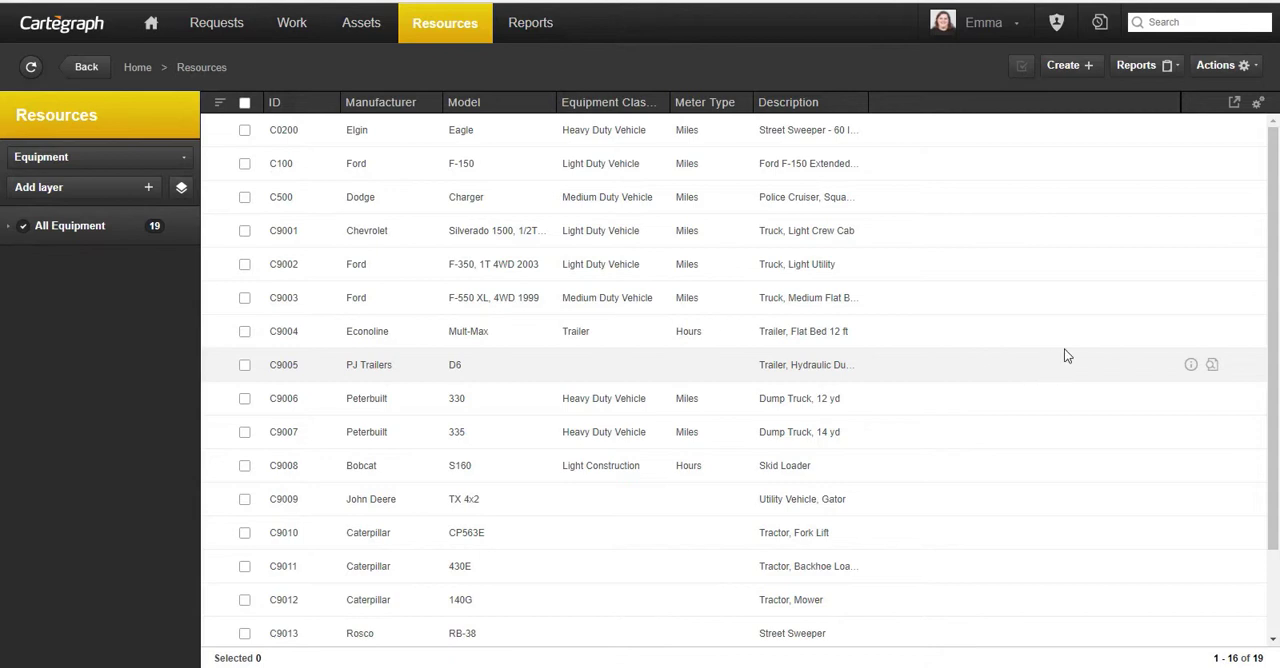
# - Create a new equipment record with manufacturer Chevrolet, model Silverado and year 2018
pyautogui.click(1066, 66)
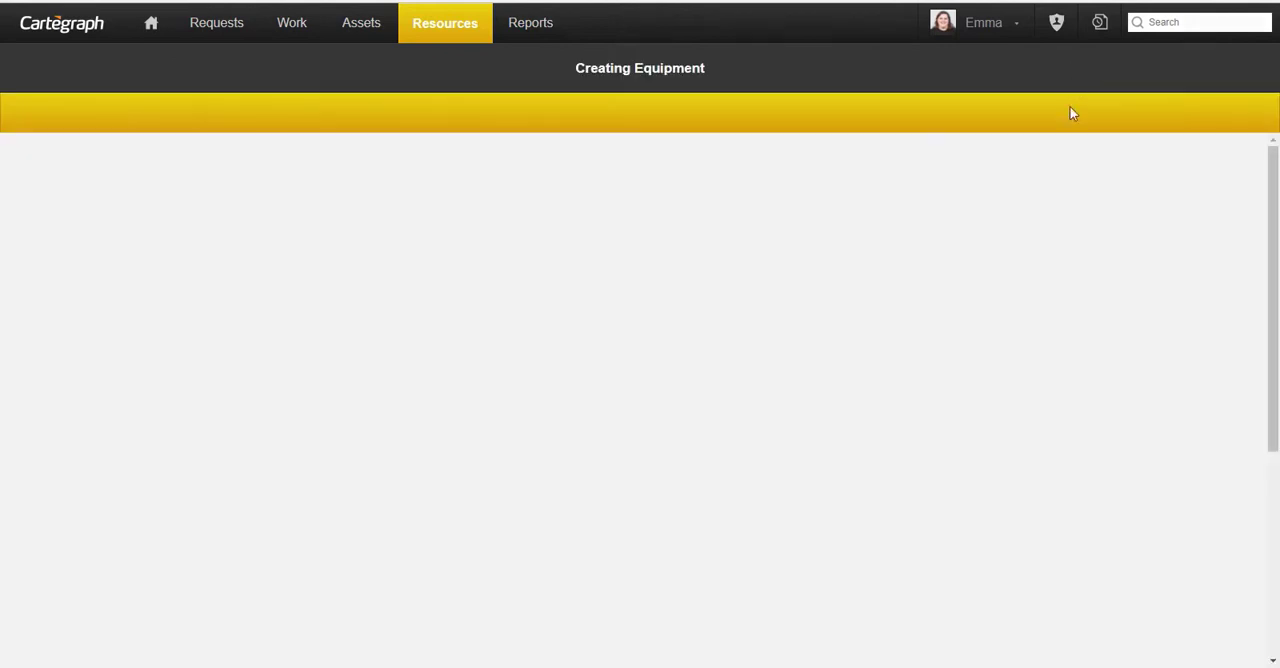
pyautogui.scroll(-1, 519, 278)
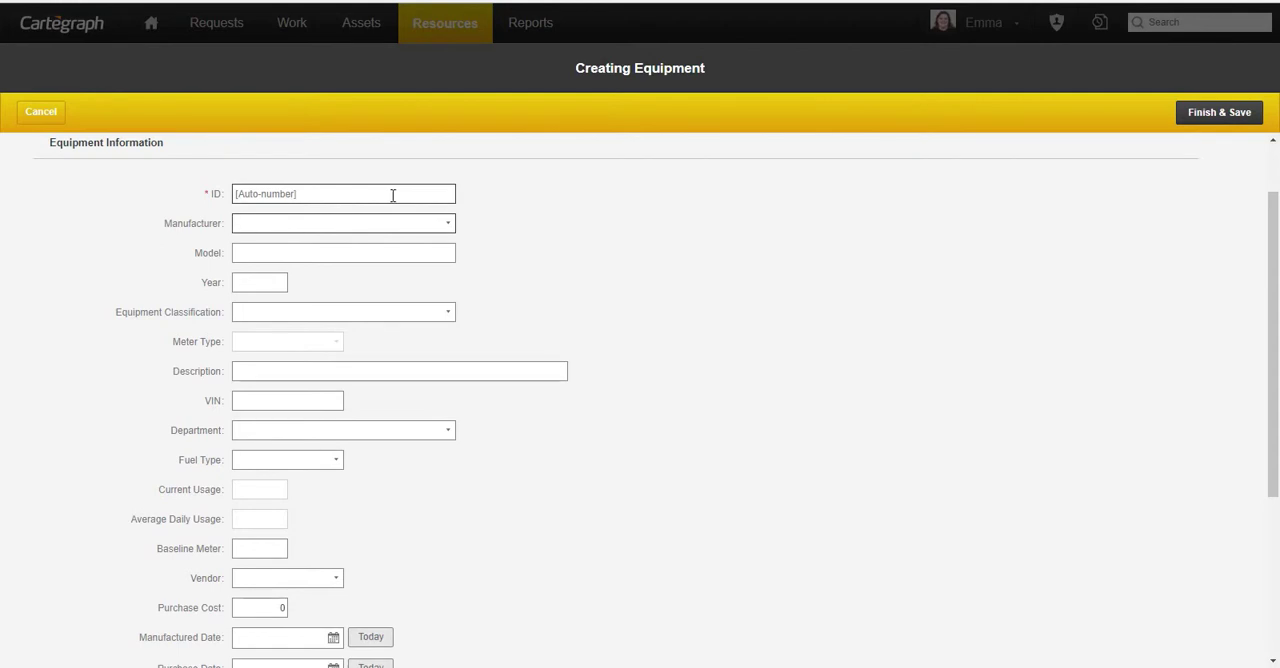
pyautogui.write('c')
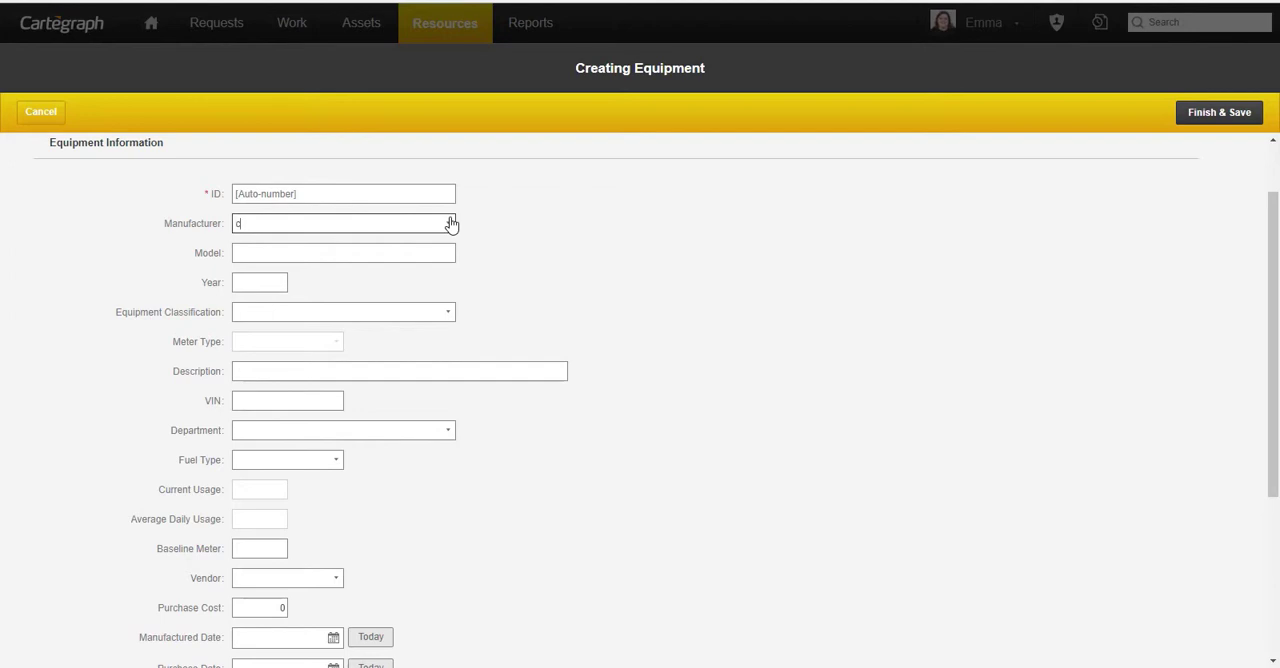
pyautogui.write('he')
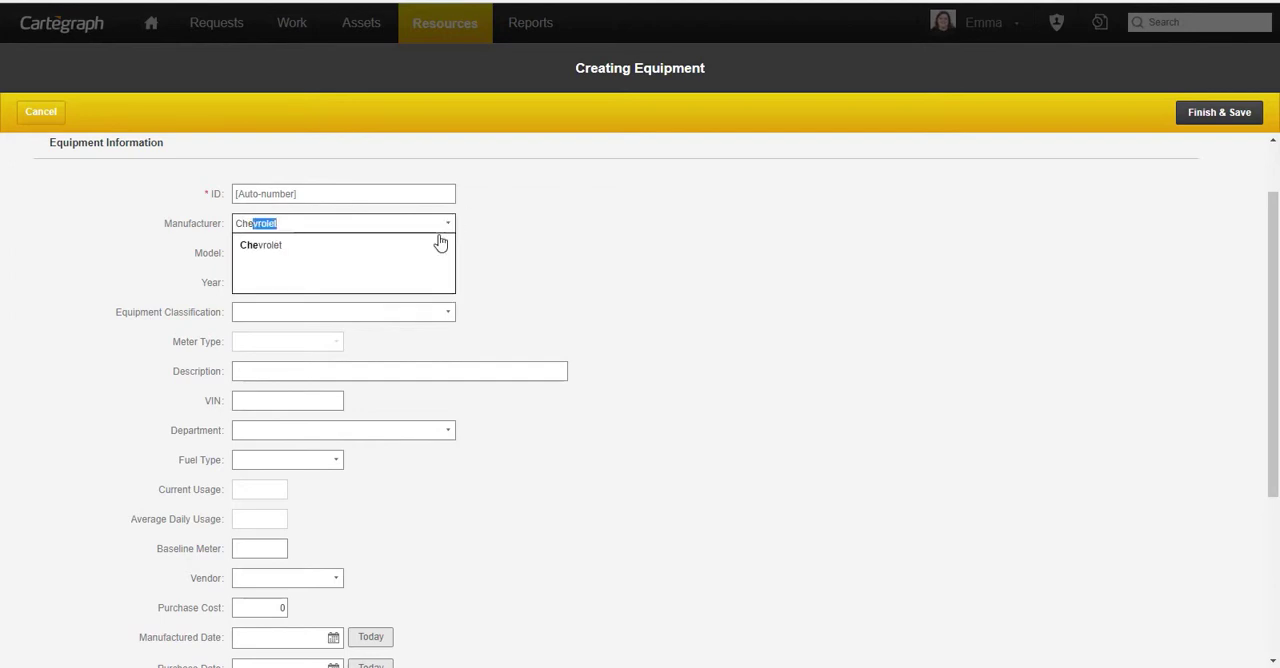
pyautogui.click(437, 243)
pyautogui.click(412, 254)
pyautogui.write('Sil')
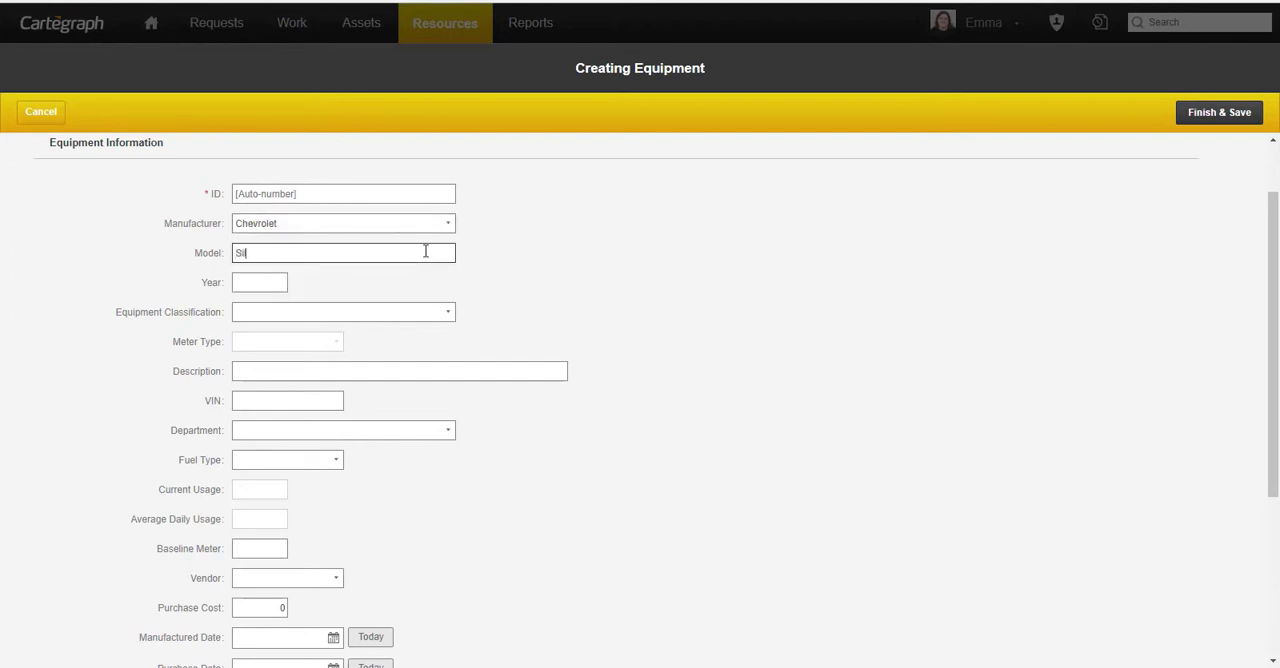
pyautogui.write('verado')
pyautogui.press('Tab')
pyautogui.write('2018')
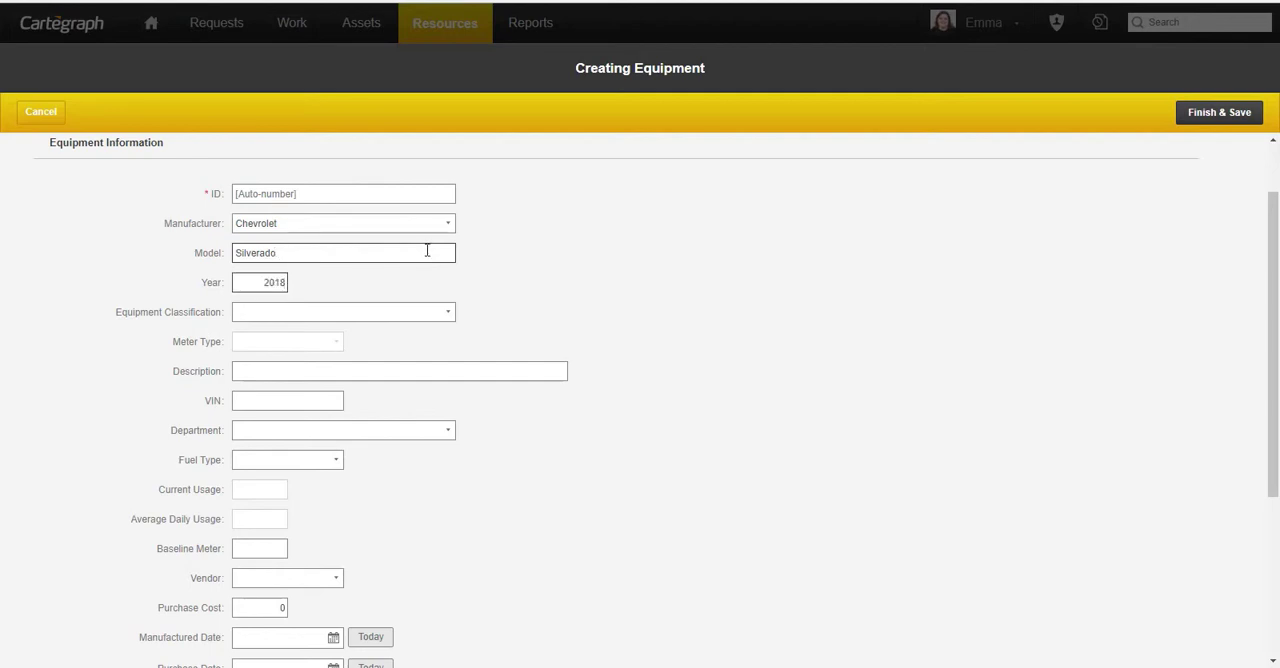
# - Classify the new equipment as Heavy Duty Vehicle and set its baseline meter to 100
pyautogui.click(447, 314)
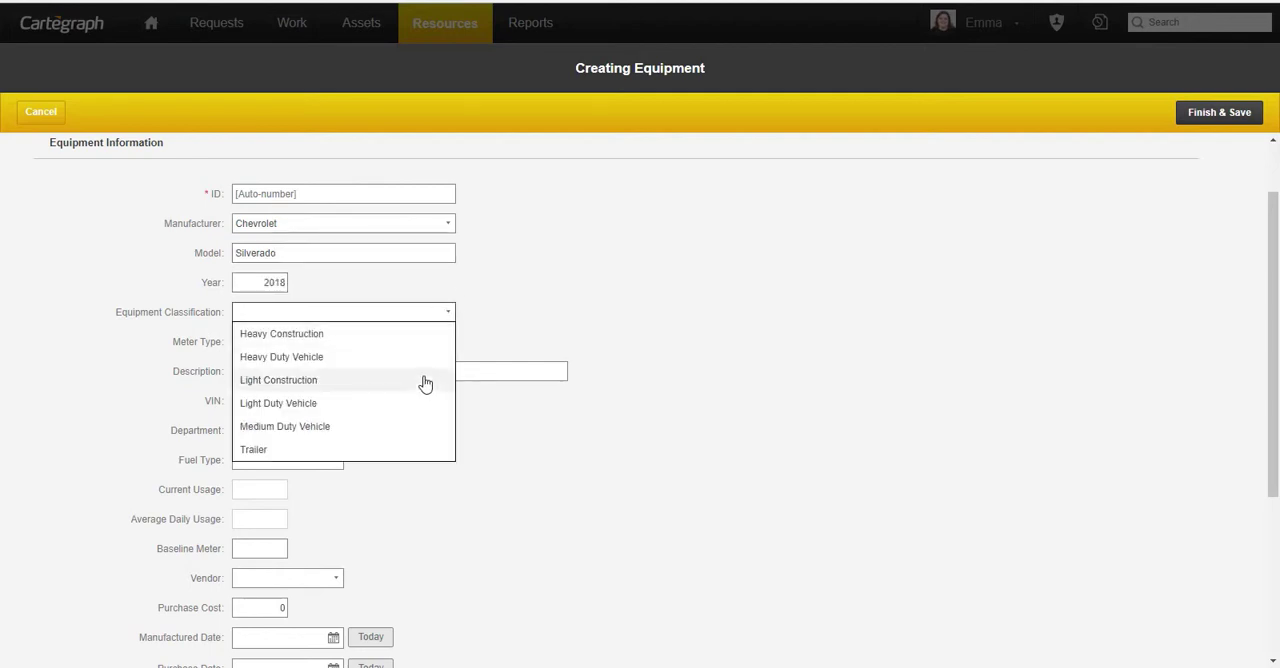
pyautogui.click(424, 360)
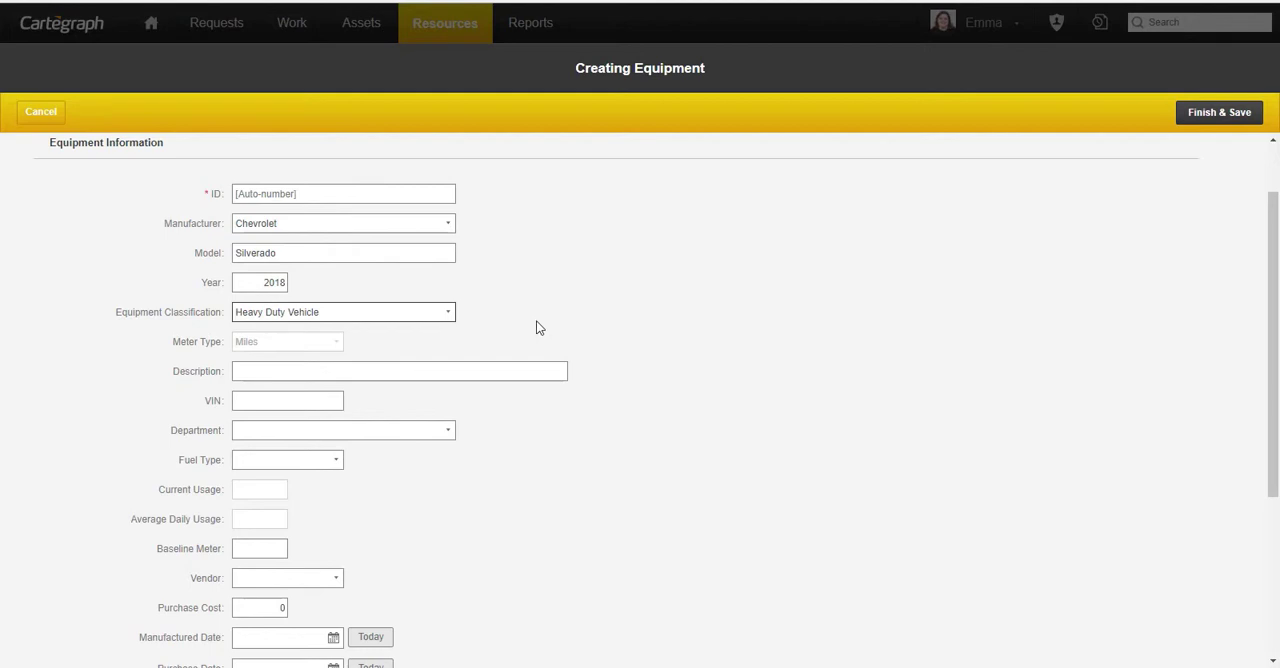
pyautogui.scroll(-2, 535, 327)
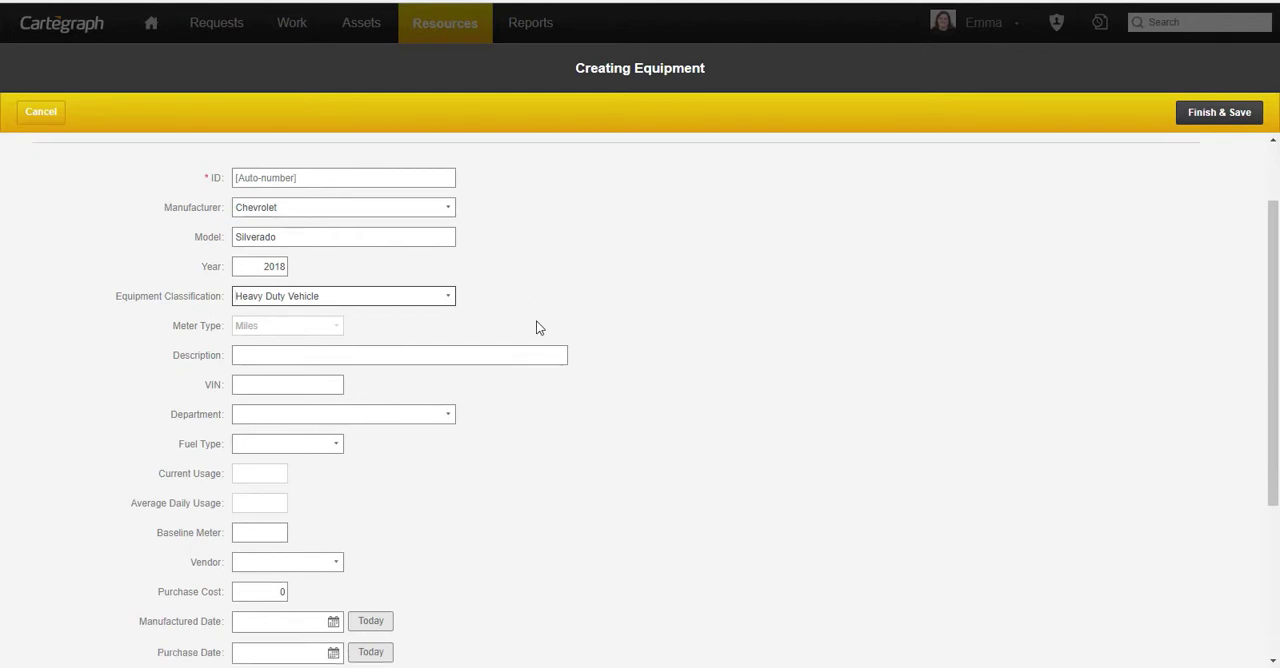
pyautogui.click(282, 466)
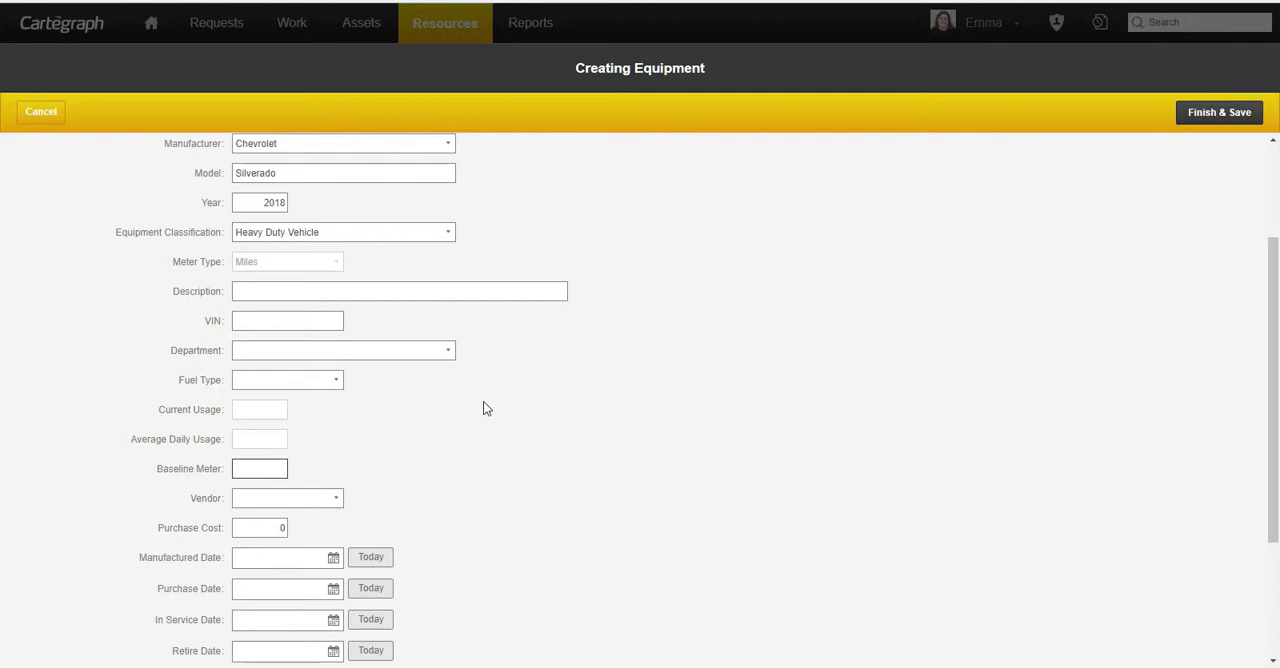
pyautogui.write('100')
# - Set the purchase cost to 20000 and use today's date, 8/15/2018, as the purchase and in service dates
pyautogui.scroll(-3, 471, 434)
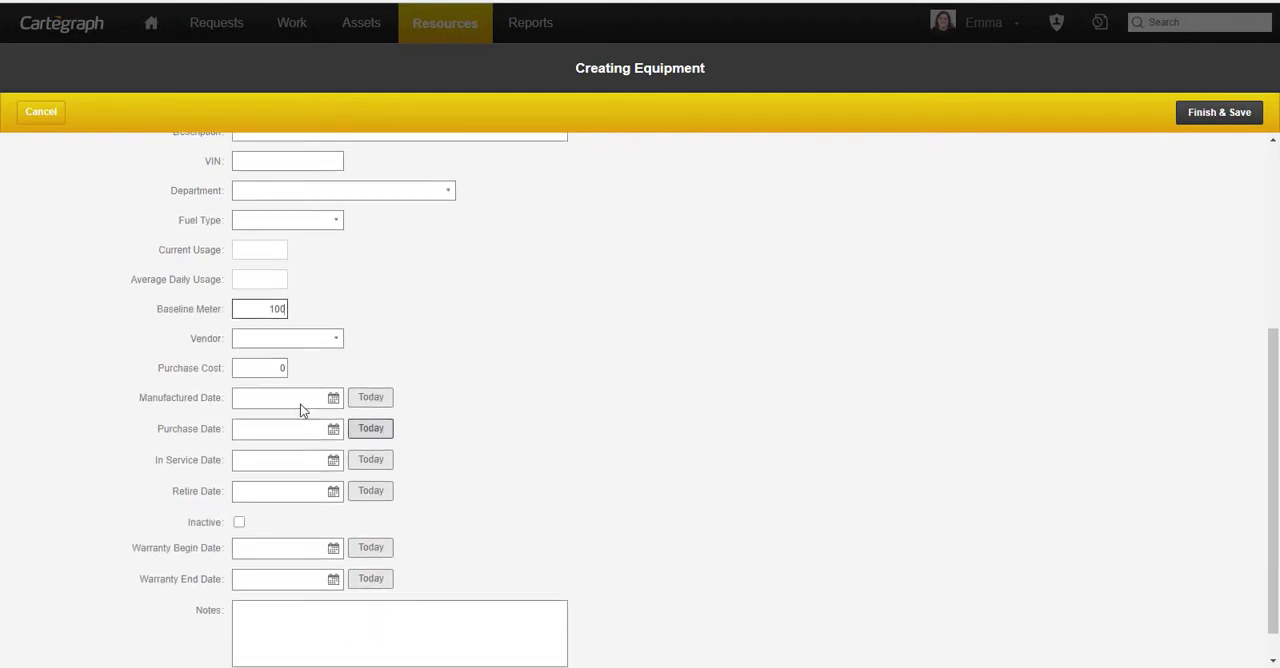
pyautogui.click(277, 368)
pyautogui.doubleClick(277, 369)
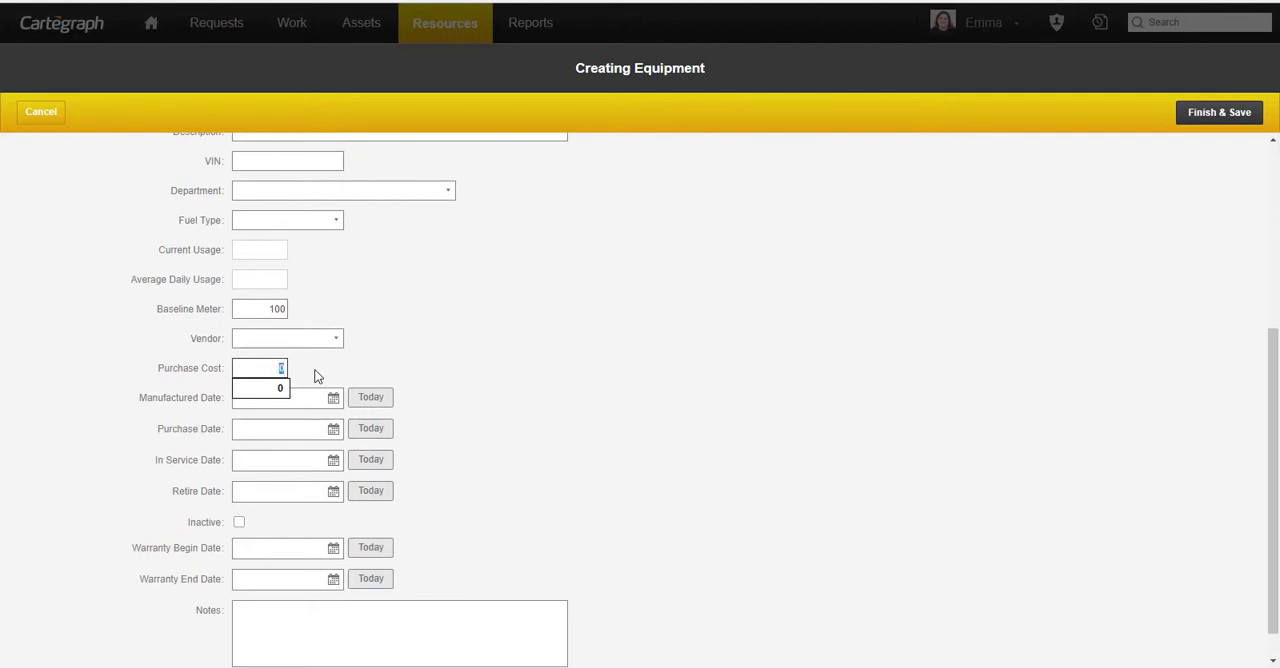
pyautogui.write('20000')
pyautogui.click(378, 432)
pyautogui.click(378, 464)
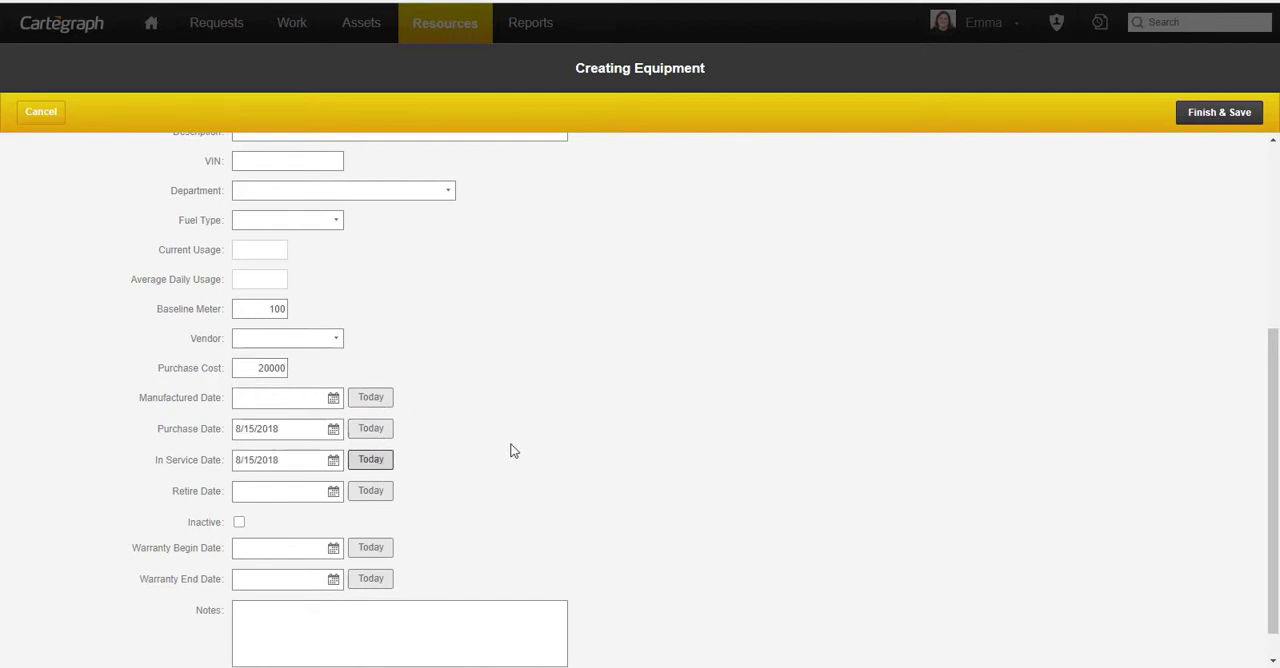
# - Use today's date, 8/15/2018, as the warranty begin and end dates and save the new equipment record
pyautogui.scroll(-1, 510, 450)
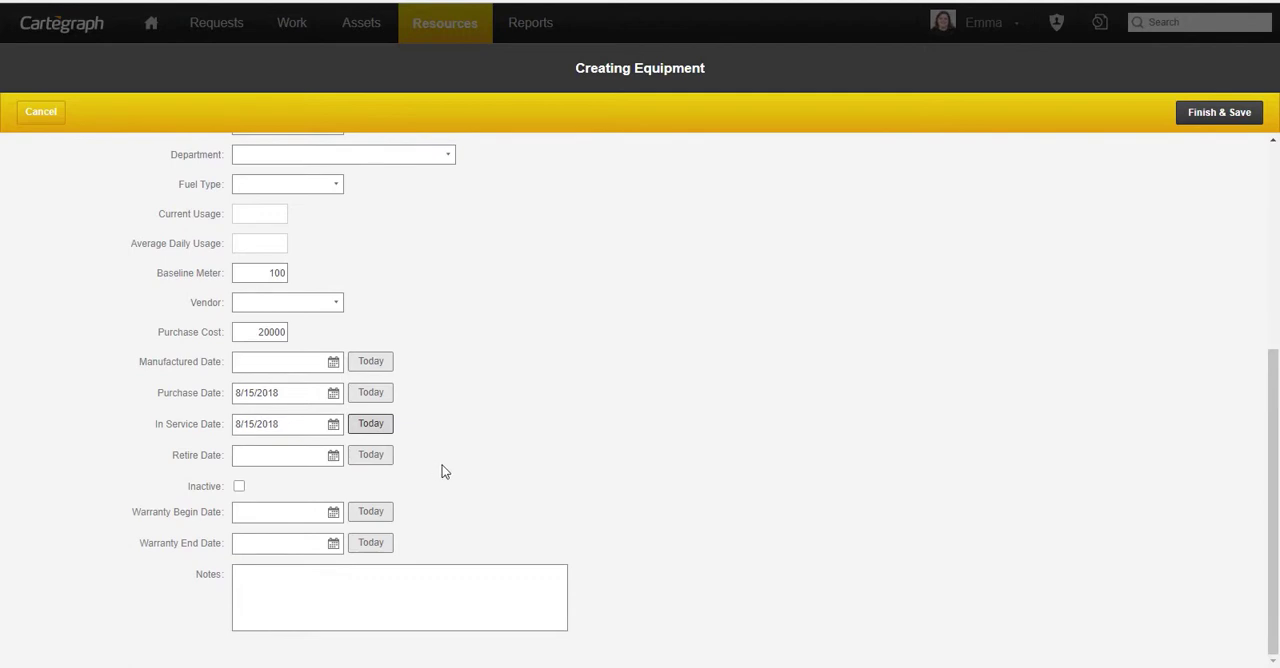
pyautogui.click(377, 513)
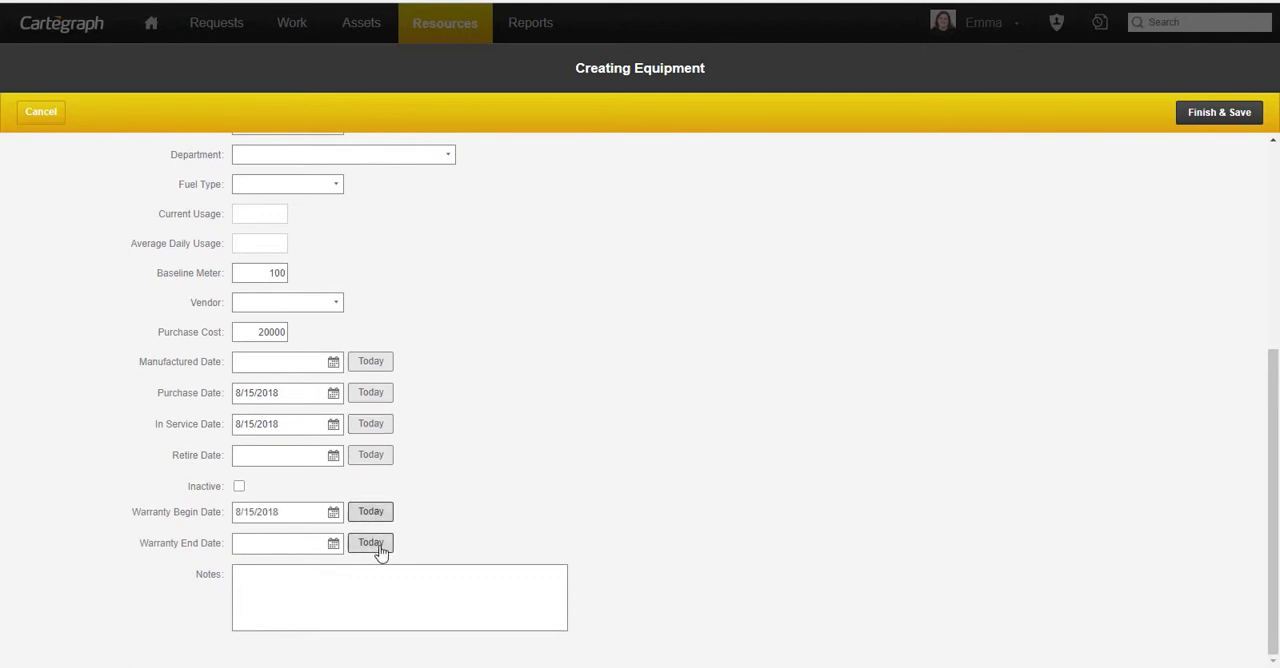
pyautogui.click(377, 544)
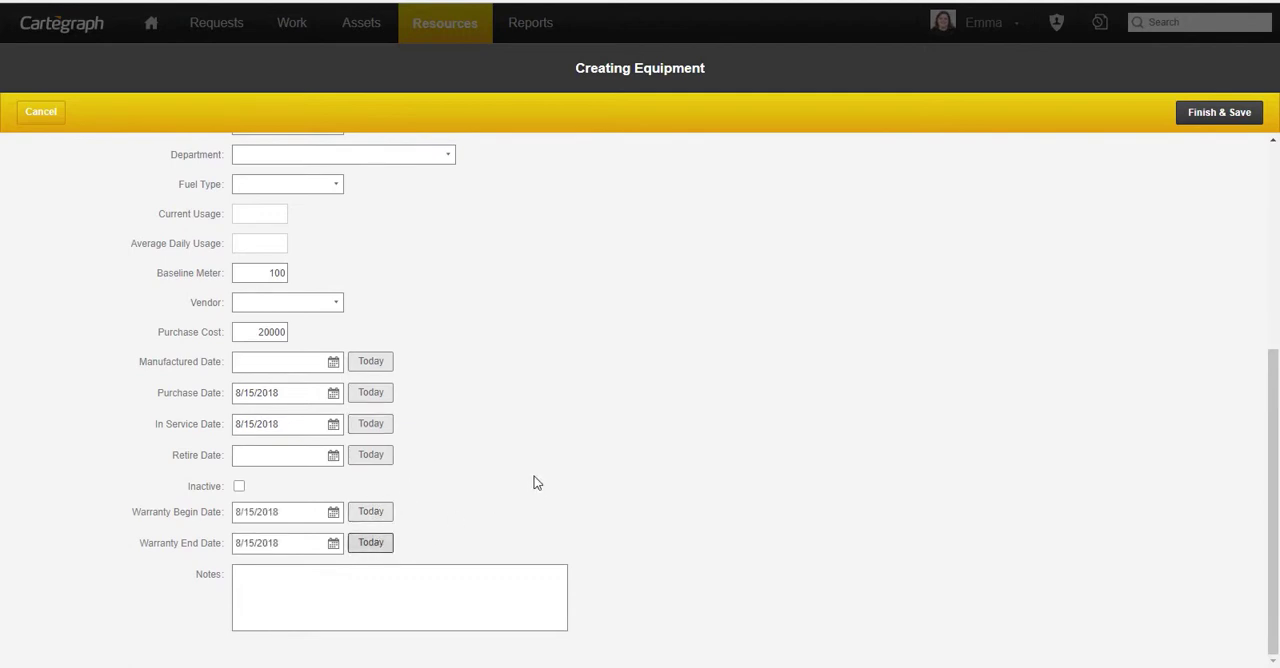
pyautogui.scroll(1, 533, 485)
pyautogui.scroll(5, 530, 485)
pyautogui.scroll(-6, 563, 403)
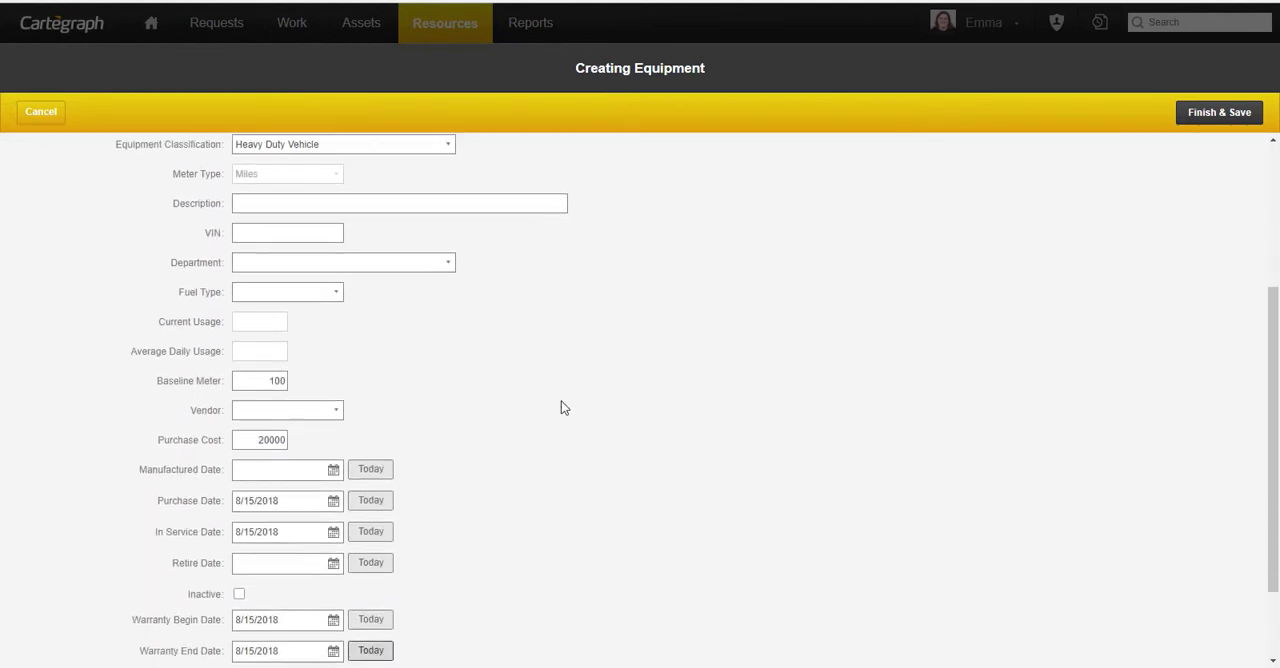
pyautogui.scroll(7, 509, 484)
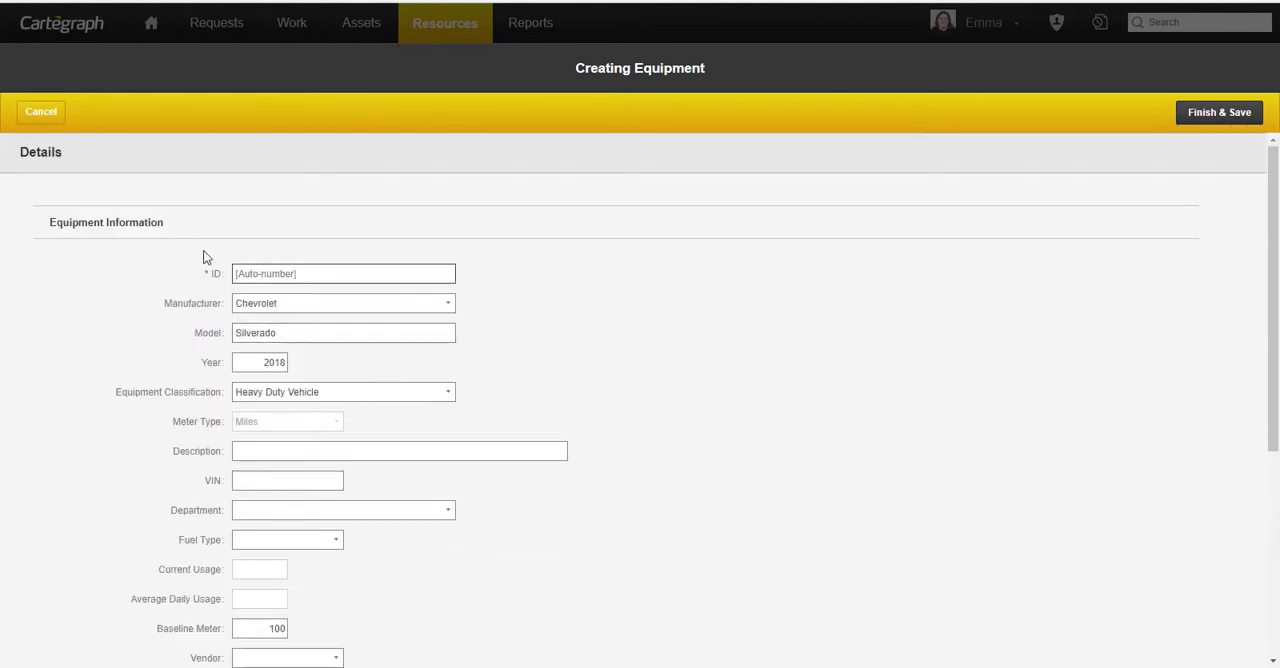
pyautogui.click(1241, 118)
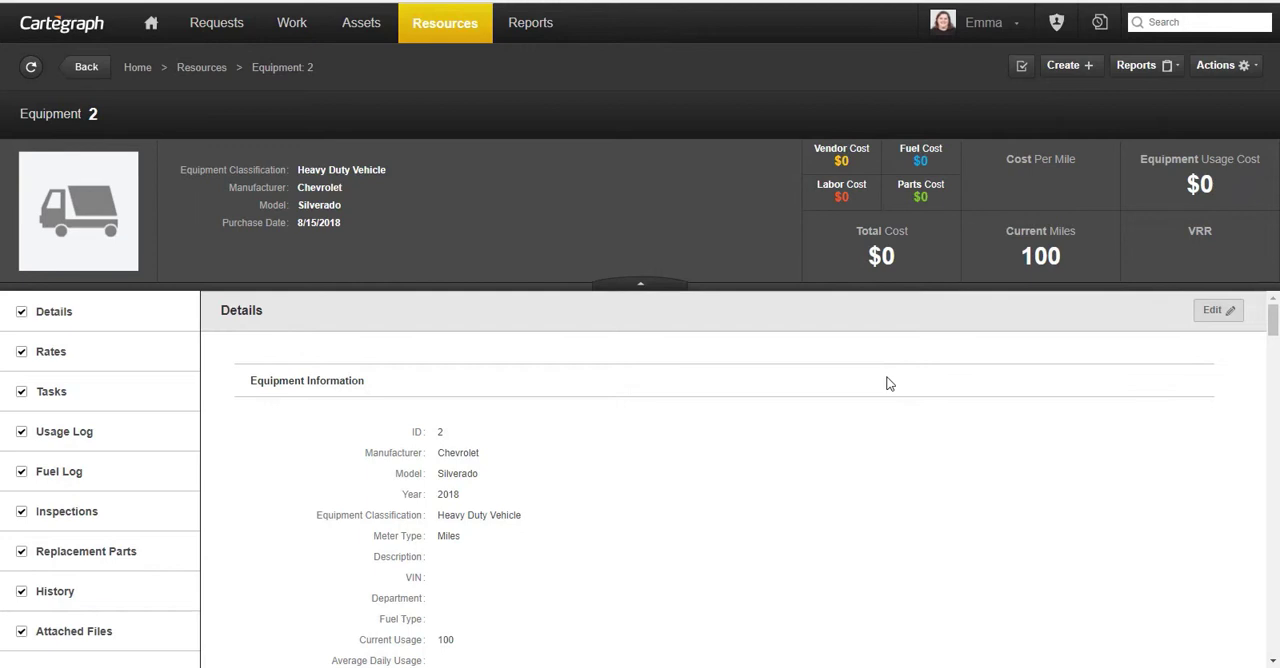
# - Search for equipment C9001 and open its record
pyautogui.click(1199, 22)
pyautogui.write('equipment 2')
pyautogui.write('9001')
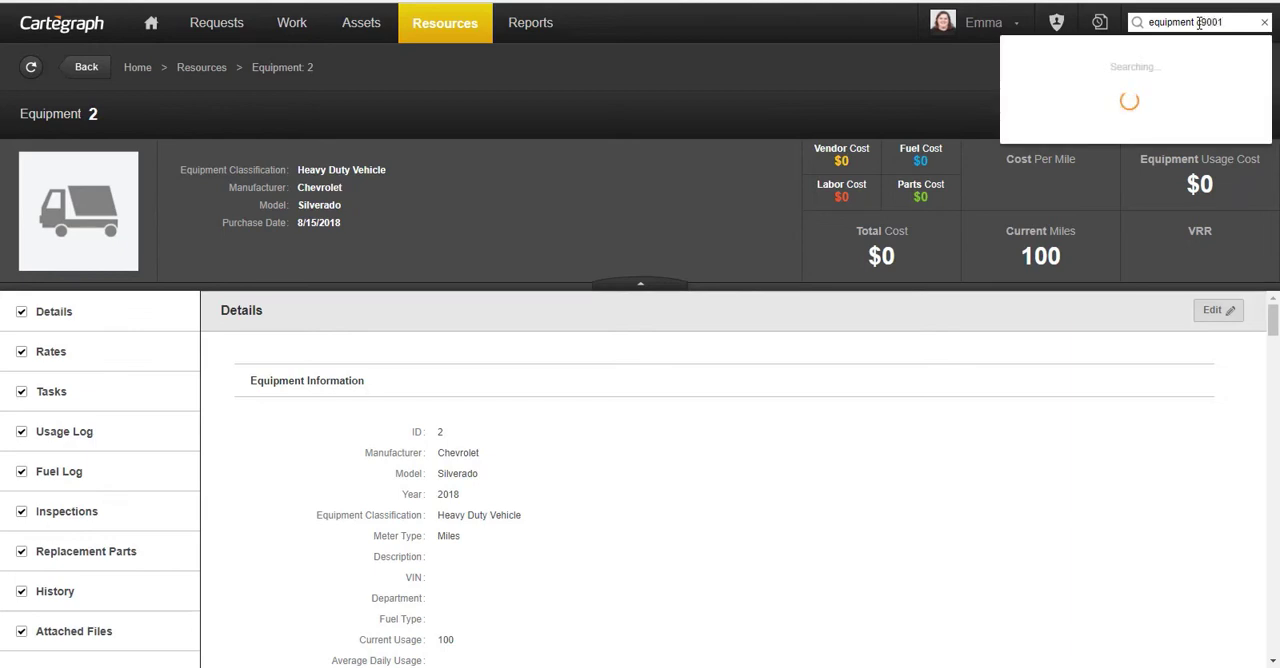
pyautogui.click(1151, 77)
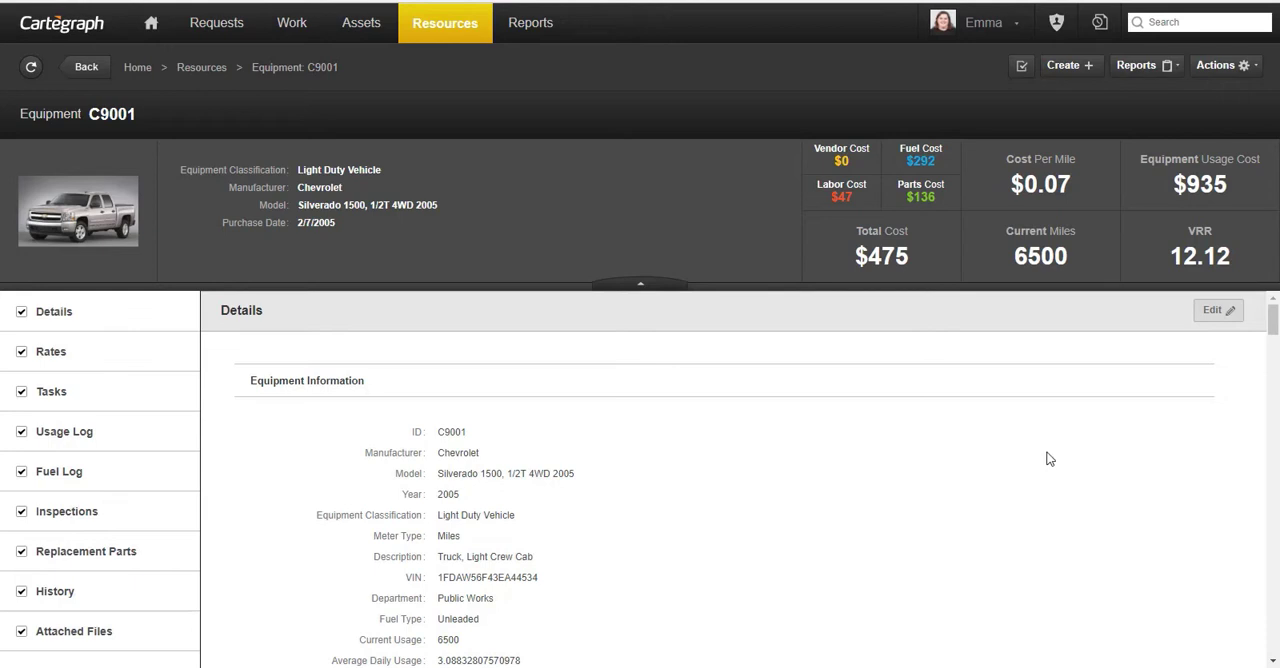
# - Add an Overtime rate of 41.25 $/hr to equipment C9001
pyautogui.scroll(-1, 1049, 458)
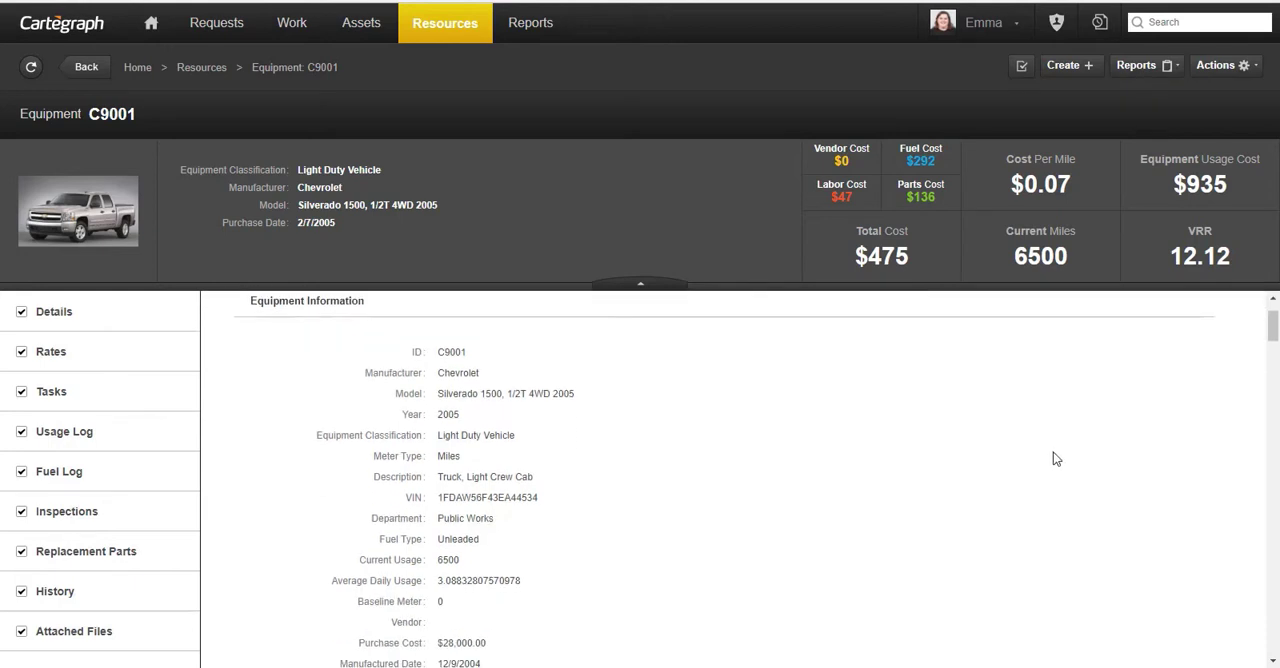
pyautogui.scroll(-8, 1056, 458)
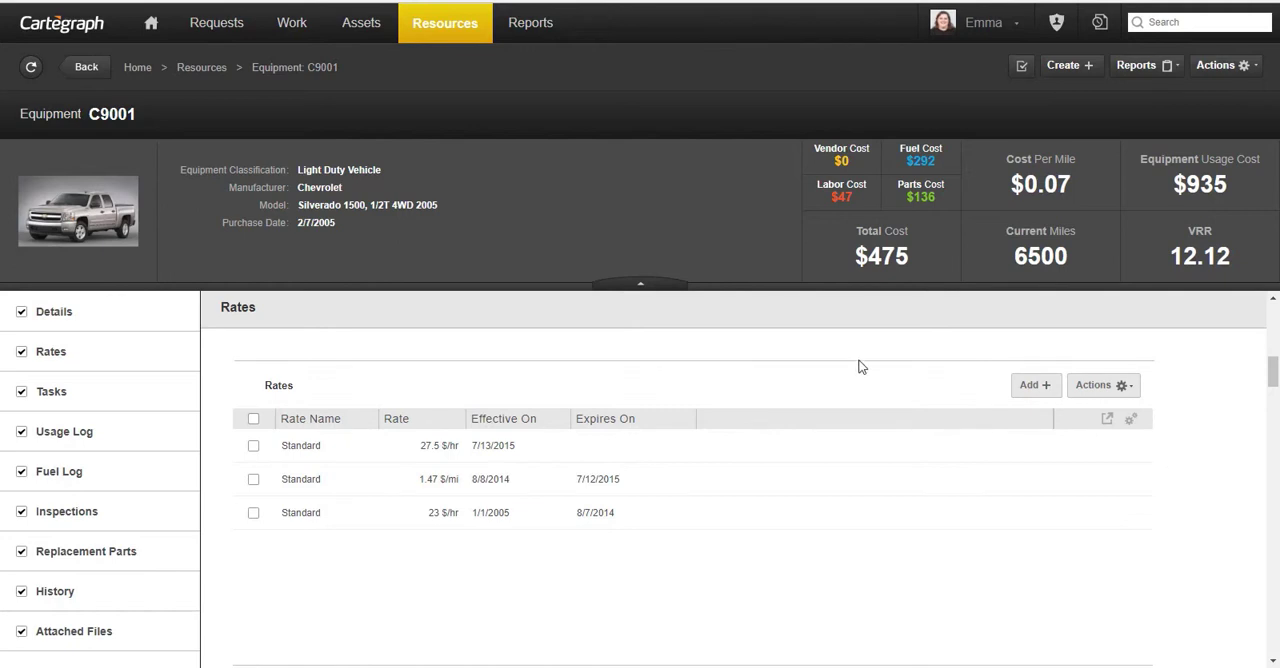
pyautogui.click(1040, 398)
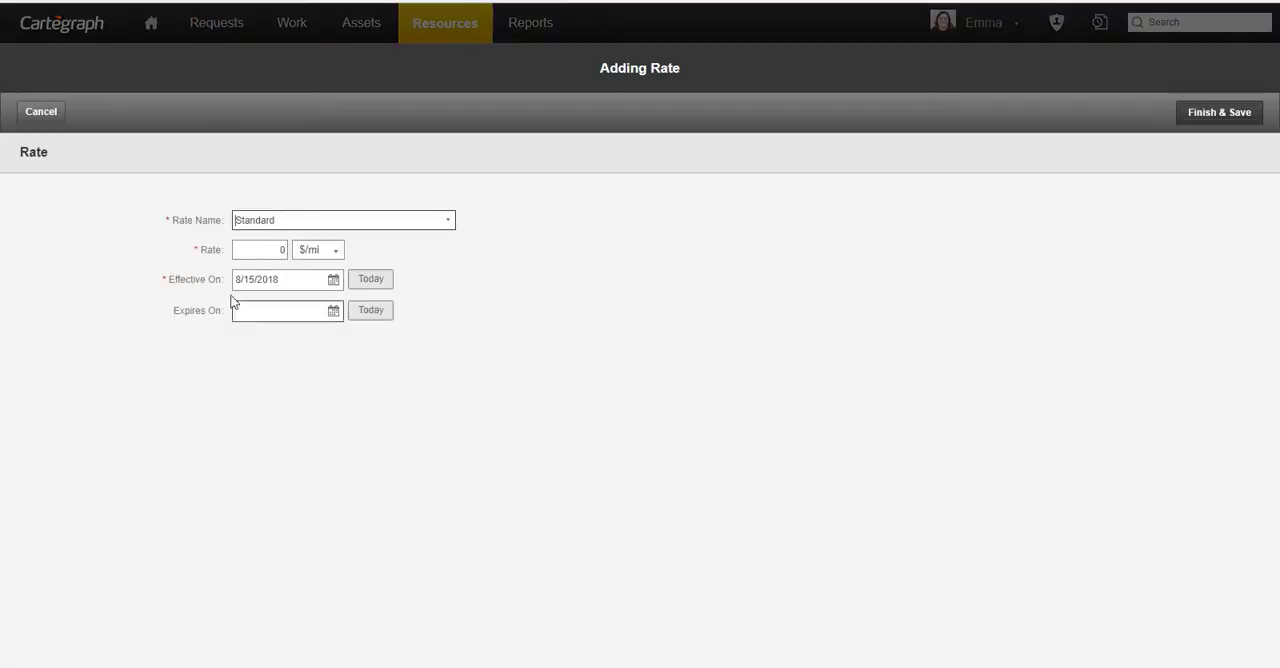
pyautogui.click(449, 232)
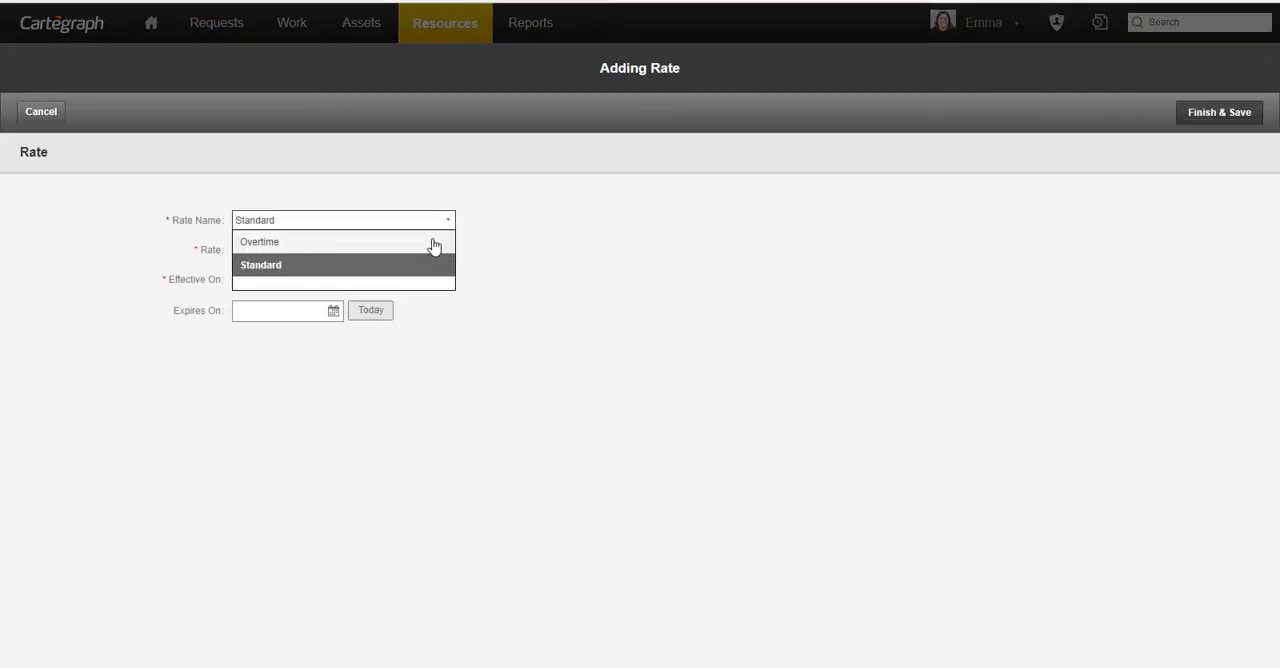
pyautogui.click(440, 242)
pyautogui.write('41.25')
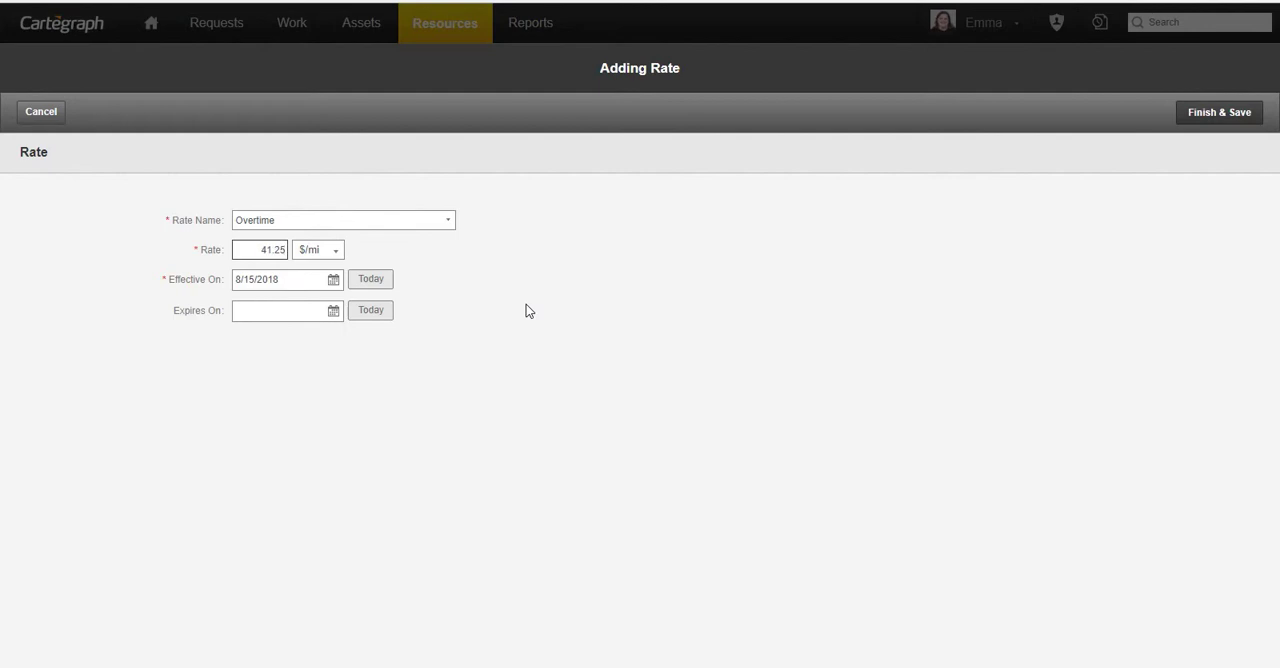
pyautogui.click(336, 251)
pyautogui.click(334, 289)
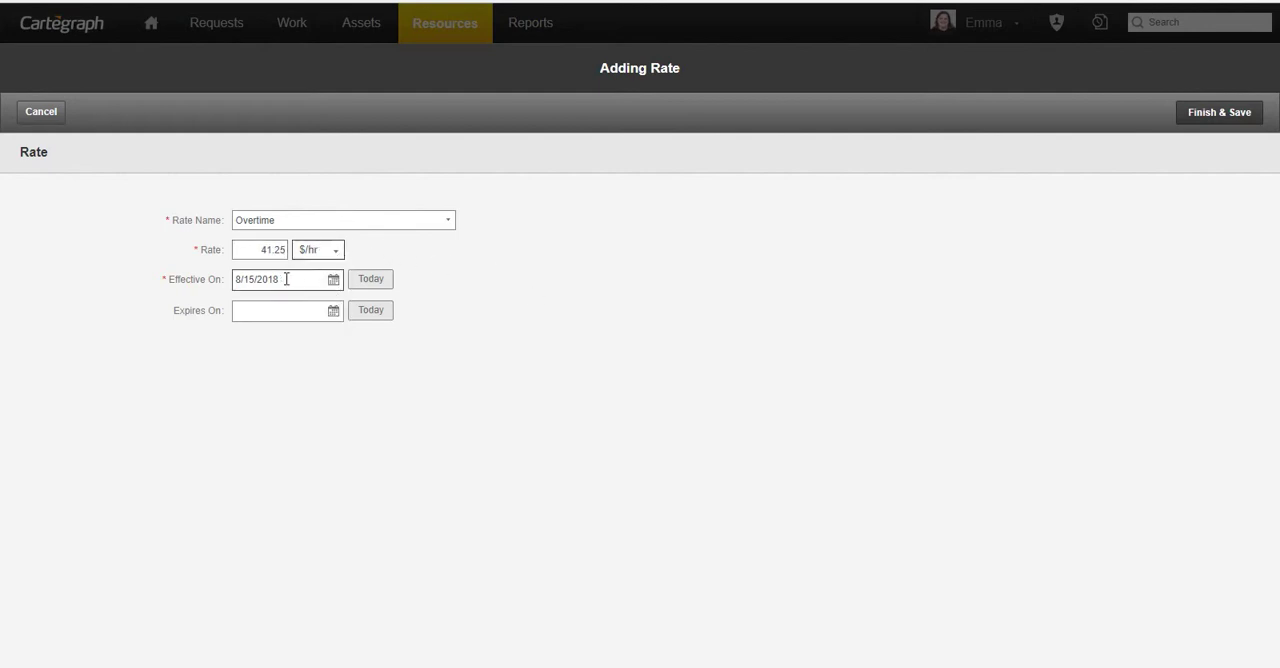
# - Set the overtime rate's effective date to 7/13/2015 and save the rate
pyautogui.moveTo(288, 279); pyautogui.dragTo(164, 278)
pyautogui.write('7/13/2015')
pyautogui.click(1210, 114)
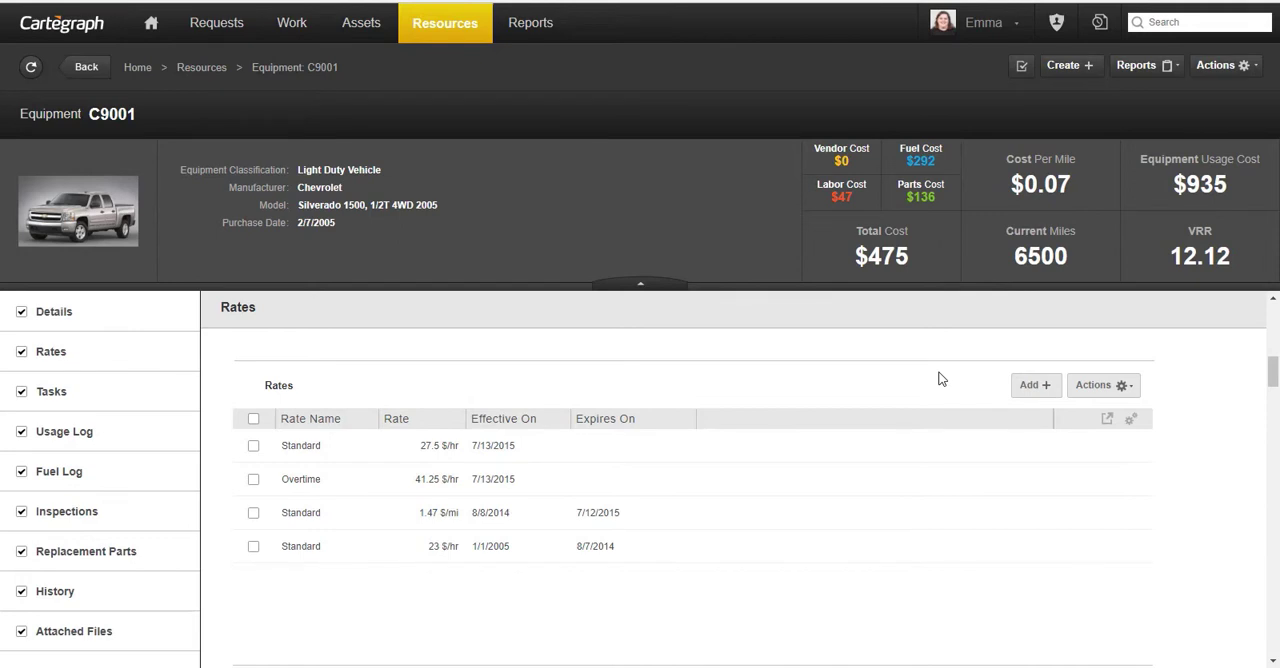
# - Create an Equipment Maintenance task for equipment C9001, assign the employee found by first name as labor, and save it as a standalone task
pyautogui.scroll(-3, 940, 379)
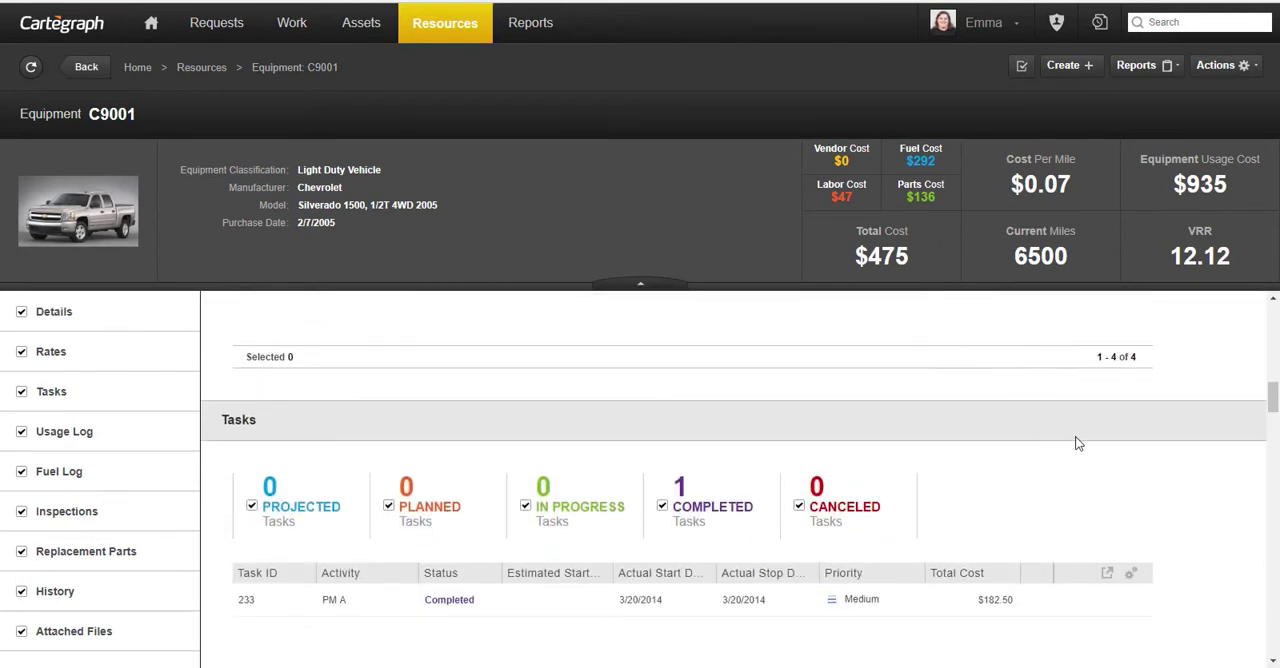
pyautogui.scroll(-1, 1077, 440)
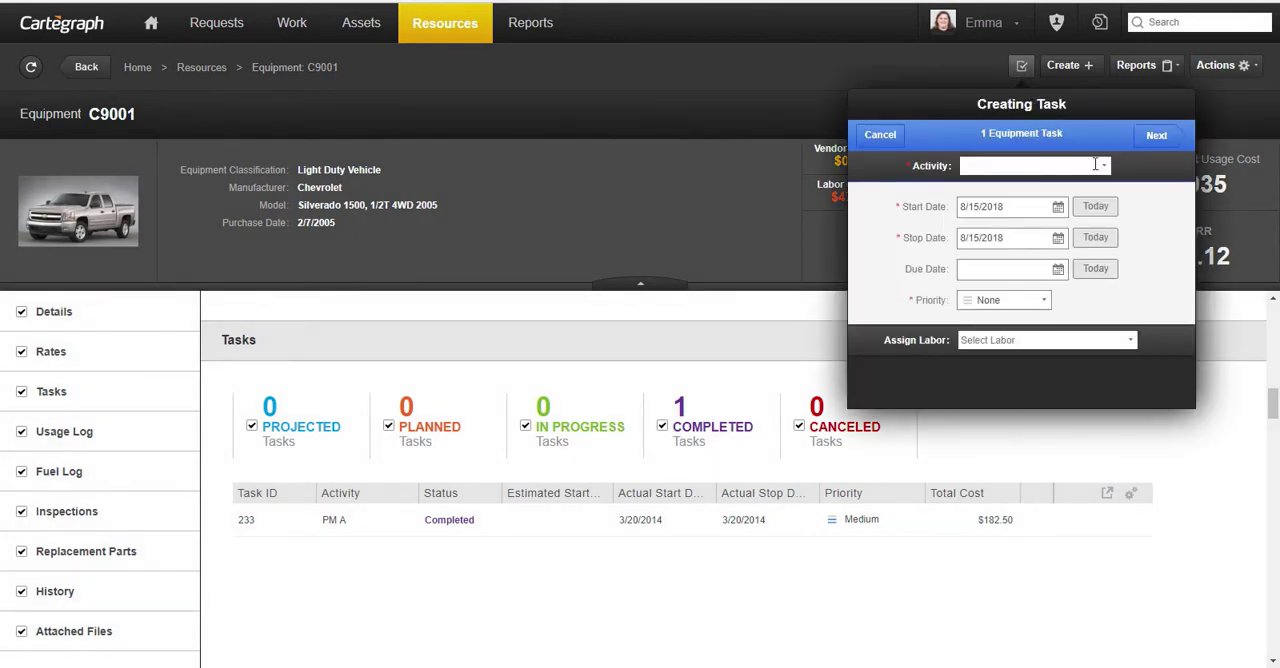
pyautogui.click(1104, 168)
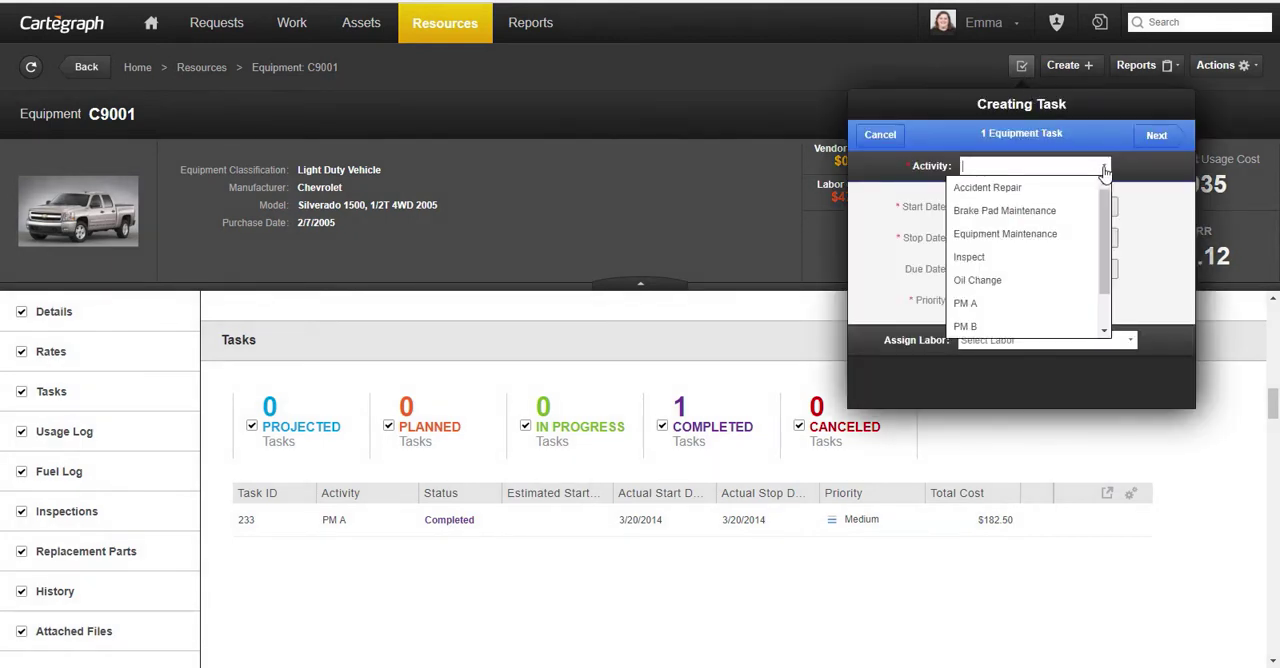
pyautogui.click(1068, 233)
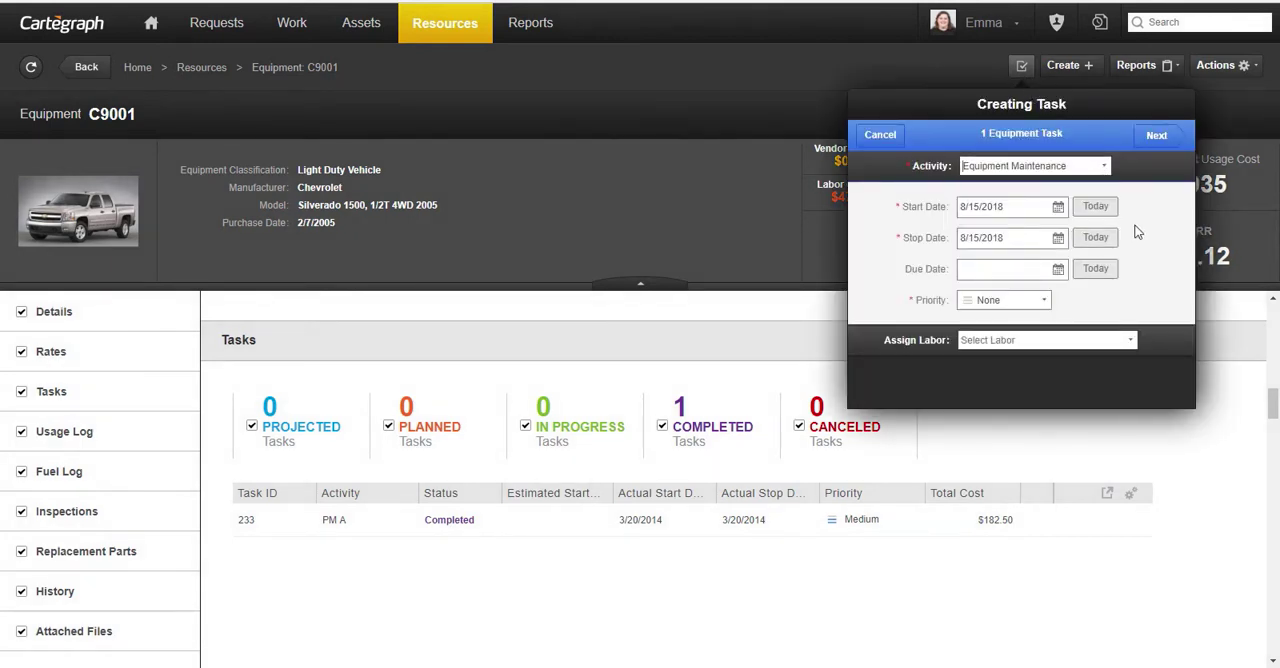
pyautogui.click(1052, 339)
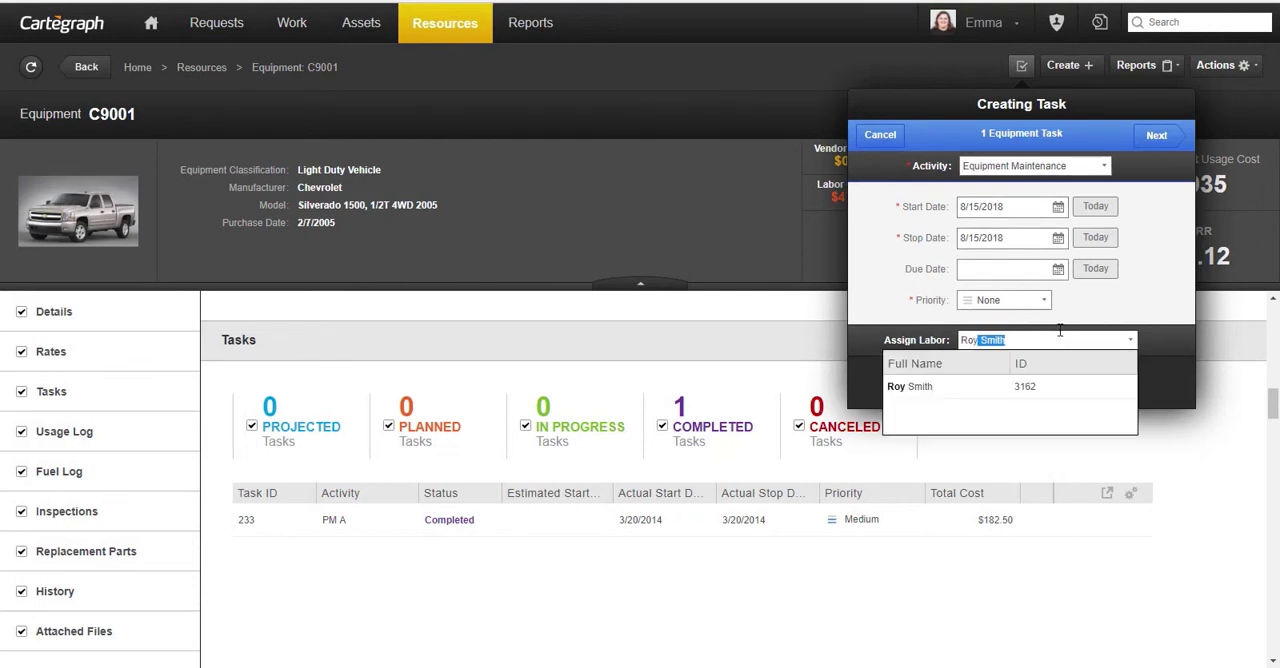
pyautogui.click(1068, 388)
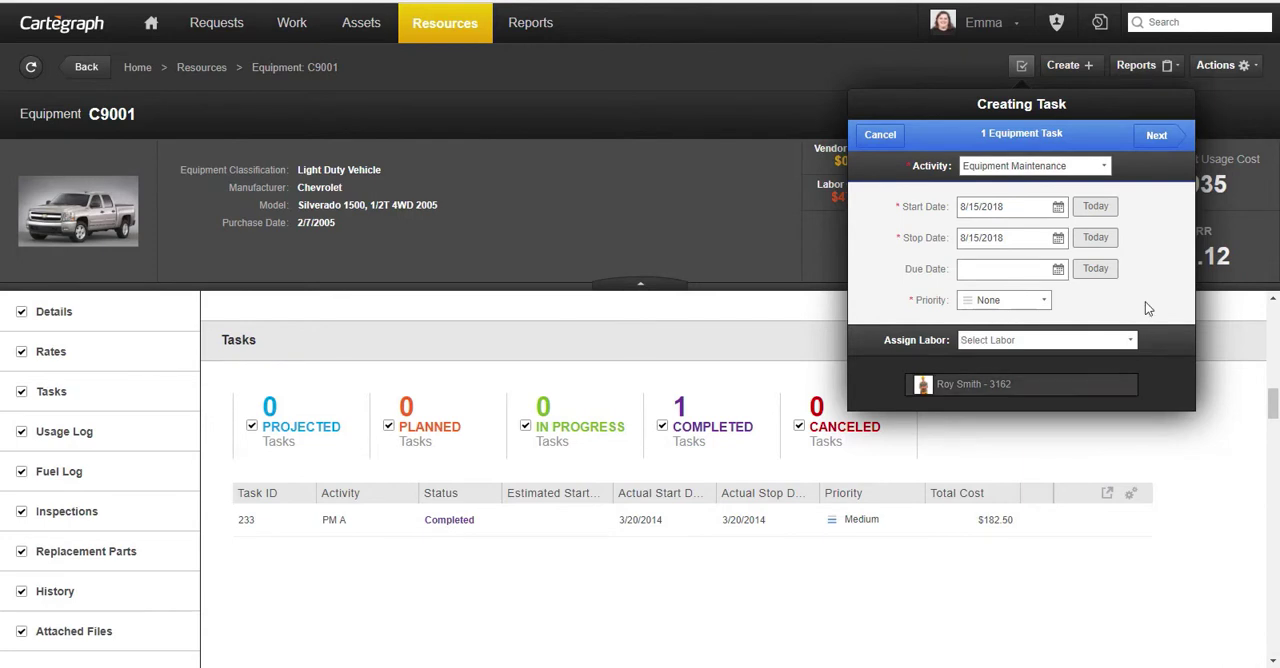
pyautogui.click(1154, 136)
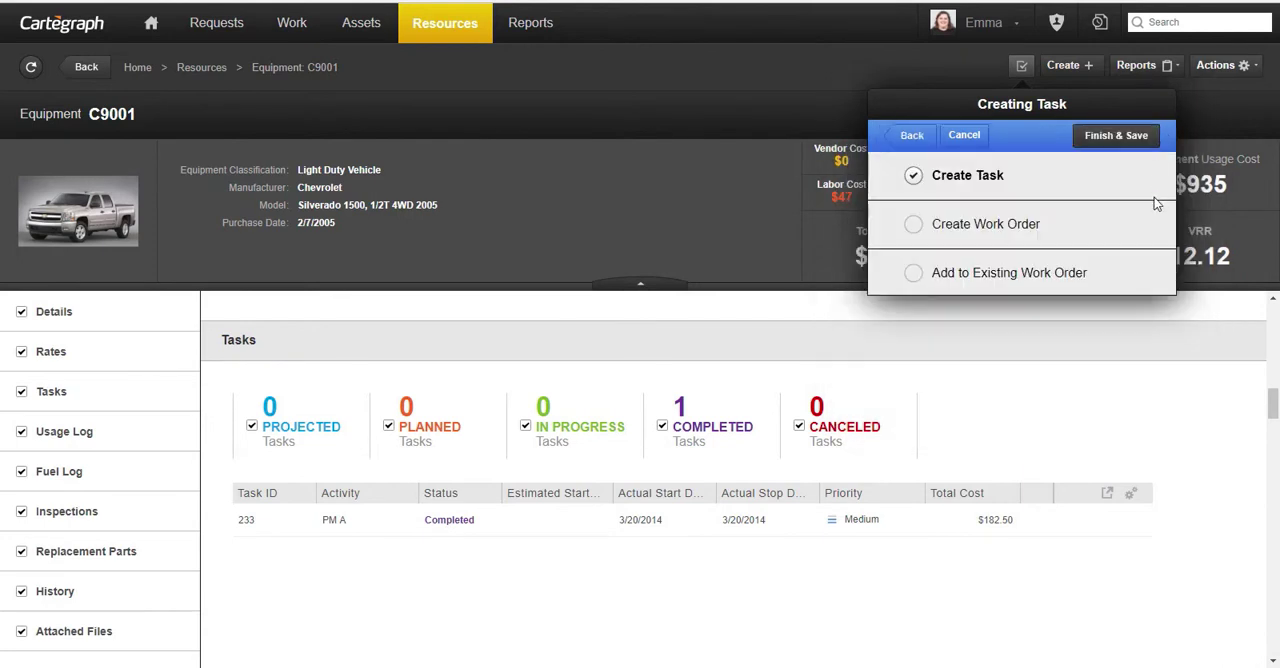
pyautogui.click(1128, 141)
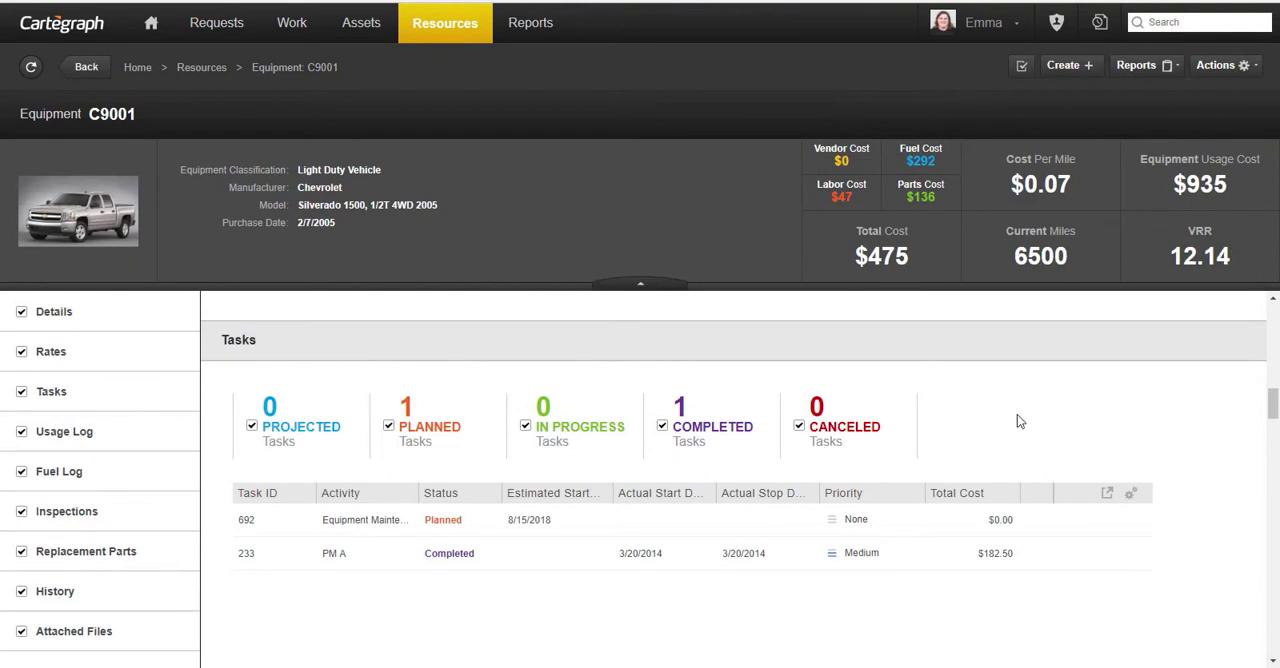
# - Add a fuel log entry to equipment C9001 with today's date, 8/15/2018, and fuel type Unleaded
pyautogui.scroll(-5, 1017, 414)
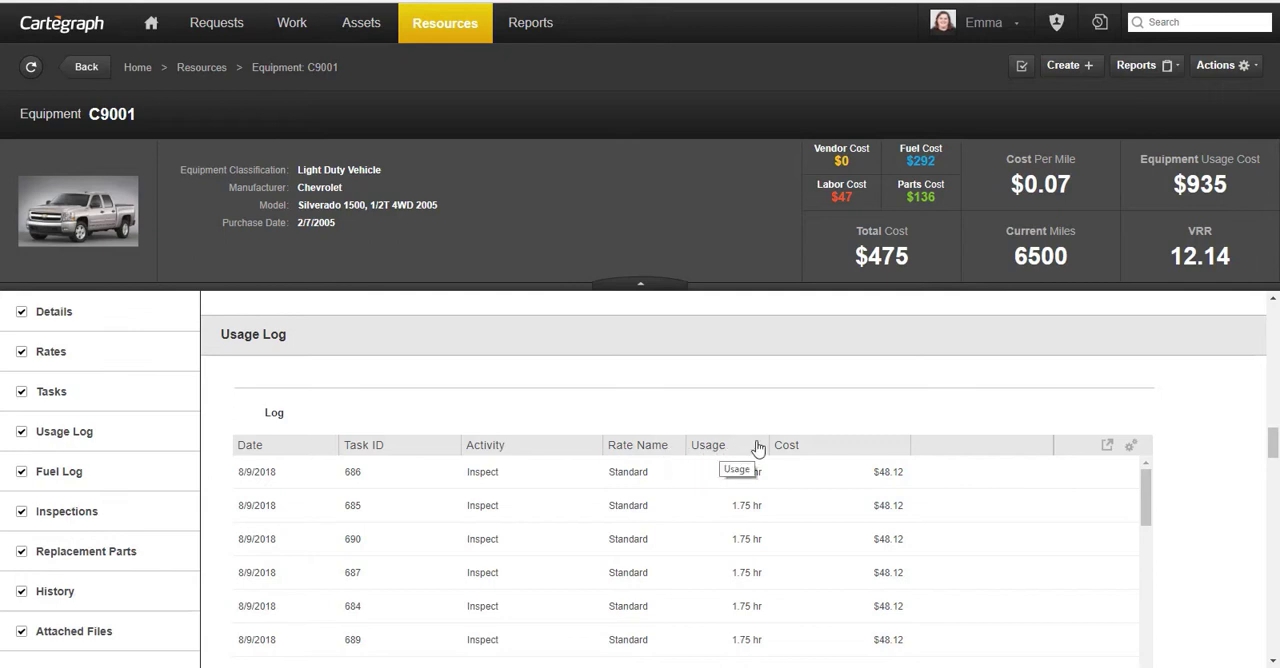
pyautogui.scroll(-5, 1036, 410)
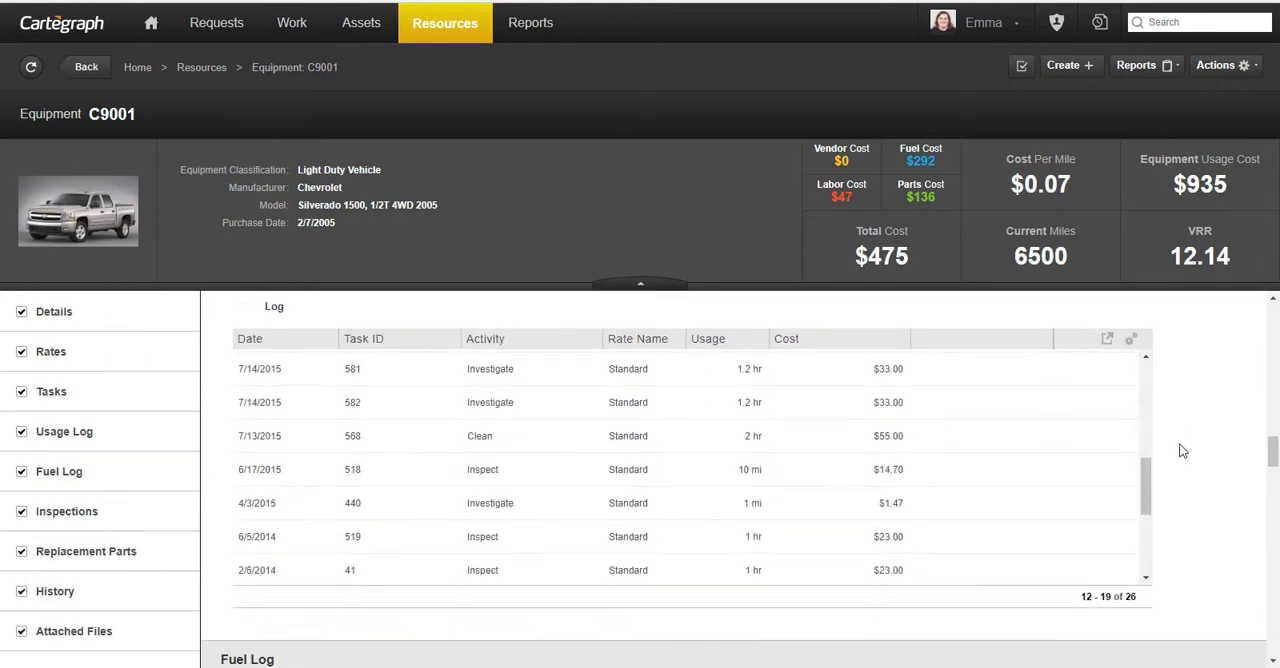
pyautogui.scroll(-3, 1183, 451)
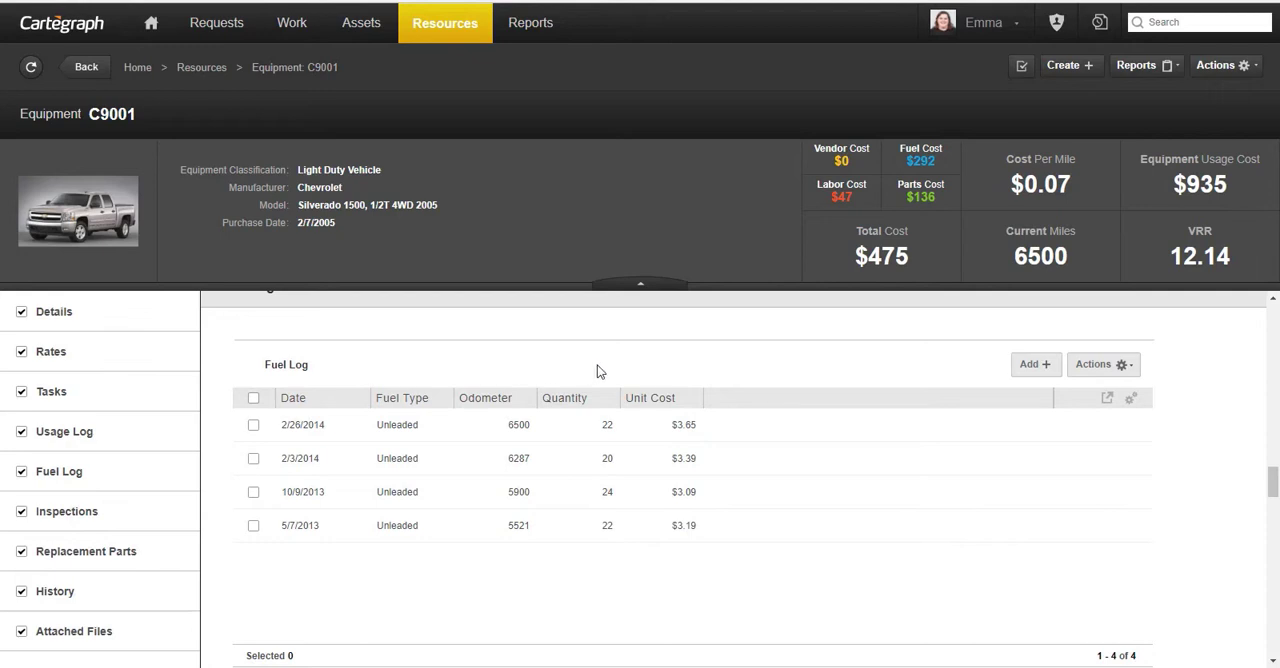
pyautogui.click(1028, 366)
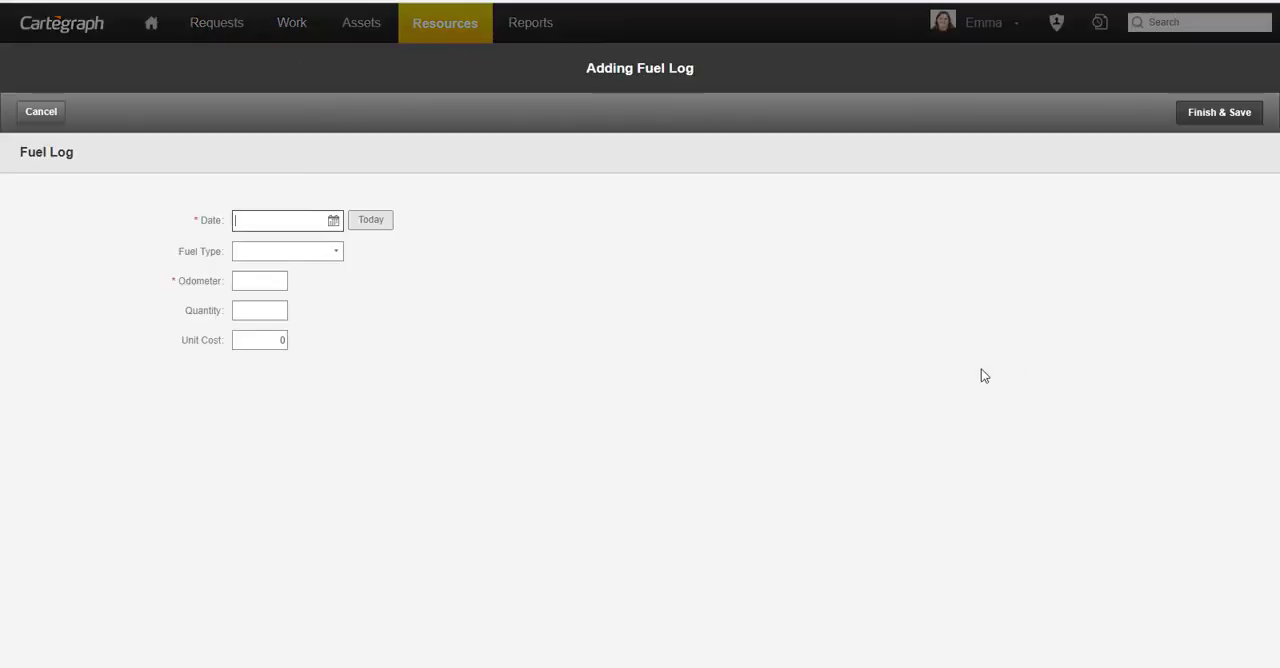
pyautogui.click(364, 224)
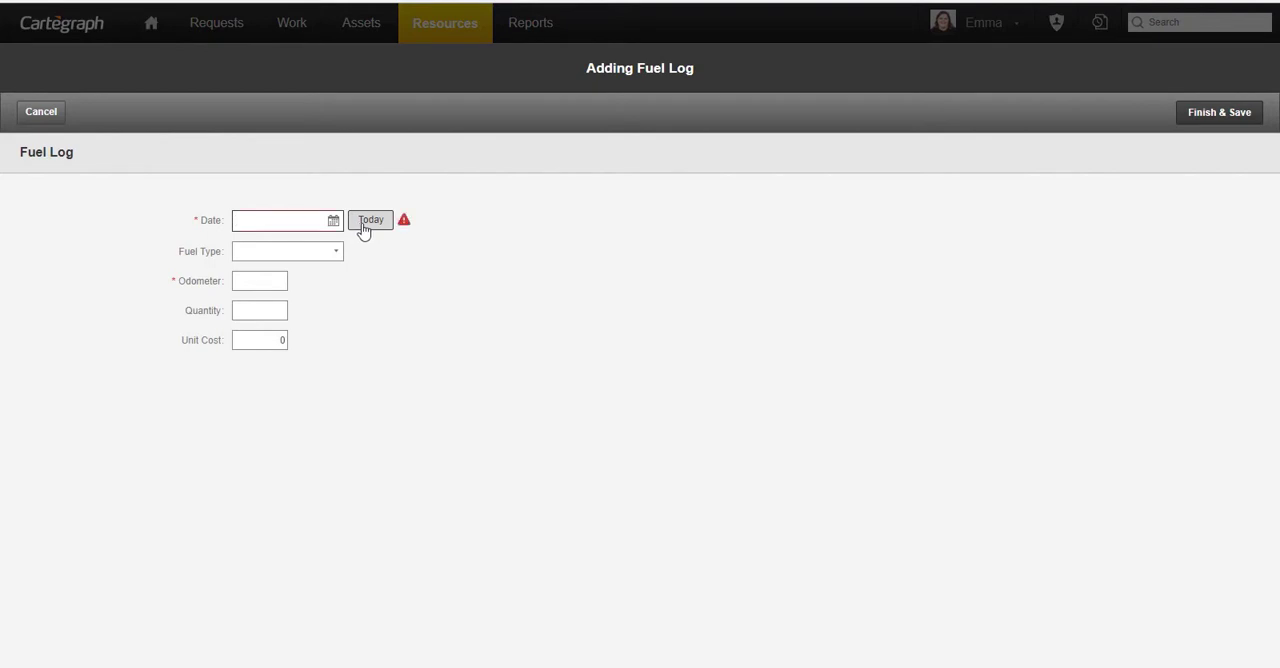
pyautogui.click(337, 254)
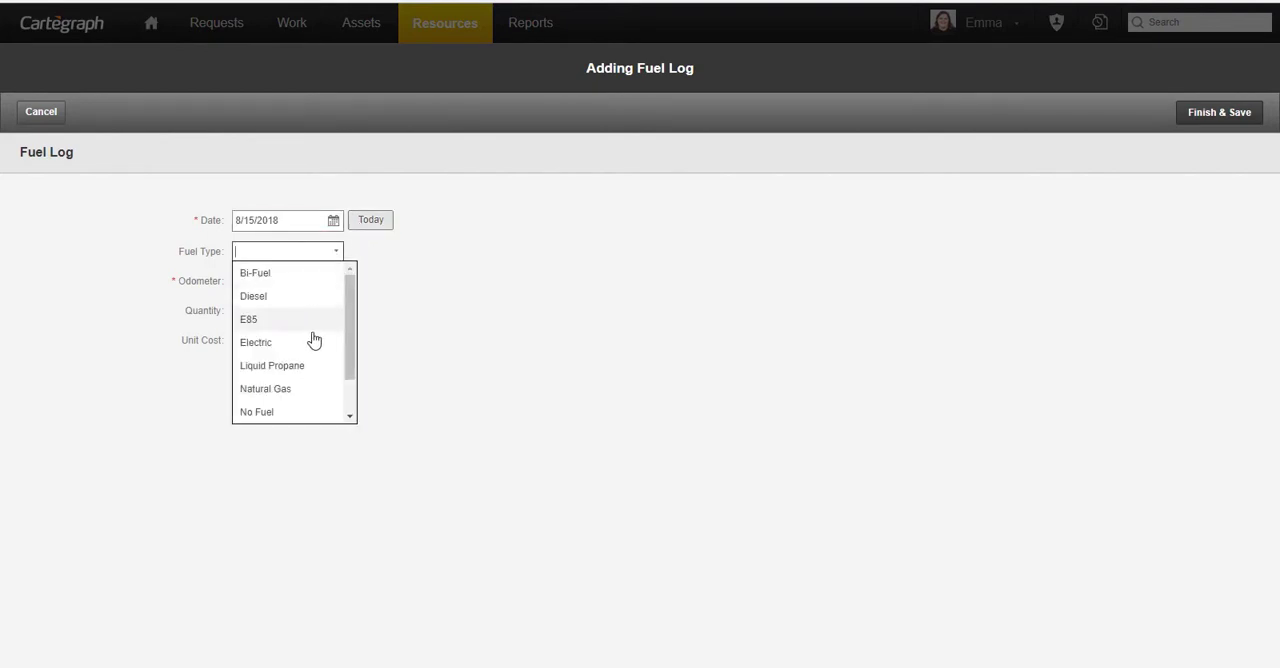
pyautogui.scroll(-1, 318, 329)
pyautogui.scroll(-1, 318, 329)
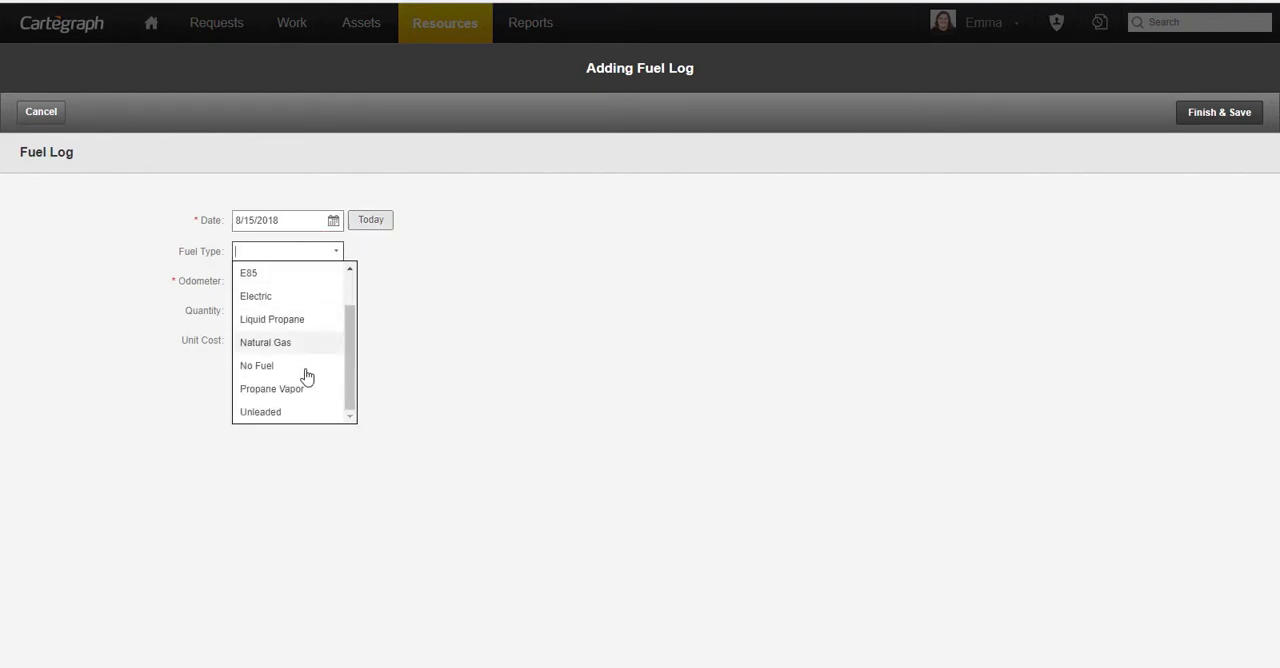
pyautogui.click(292, 412)
pyautogui.click(264, 285)
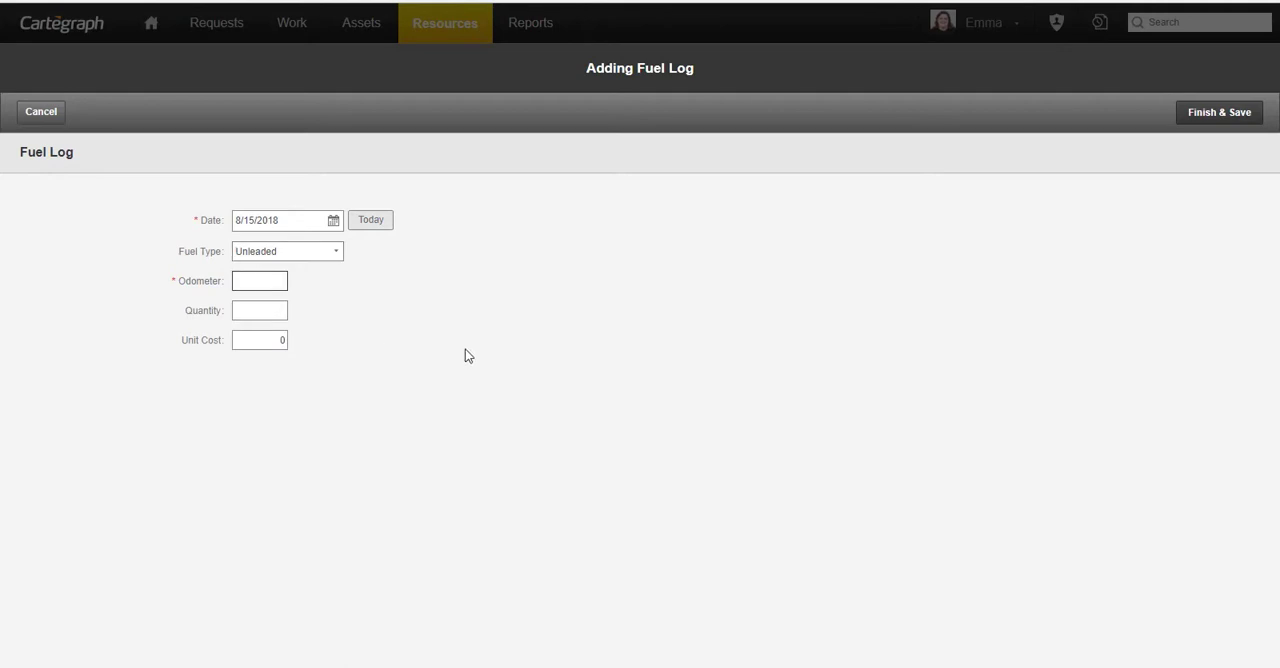
# - Set the fuel entry's odometer to 6800, quantity to 20 and unit cost to 2.62, and save it
pyautogui.write('6800')
pyautogui.click(280, 306)
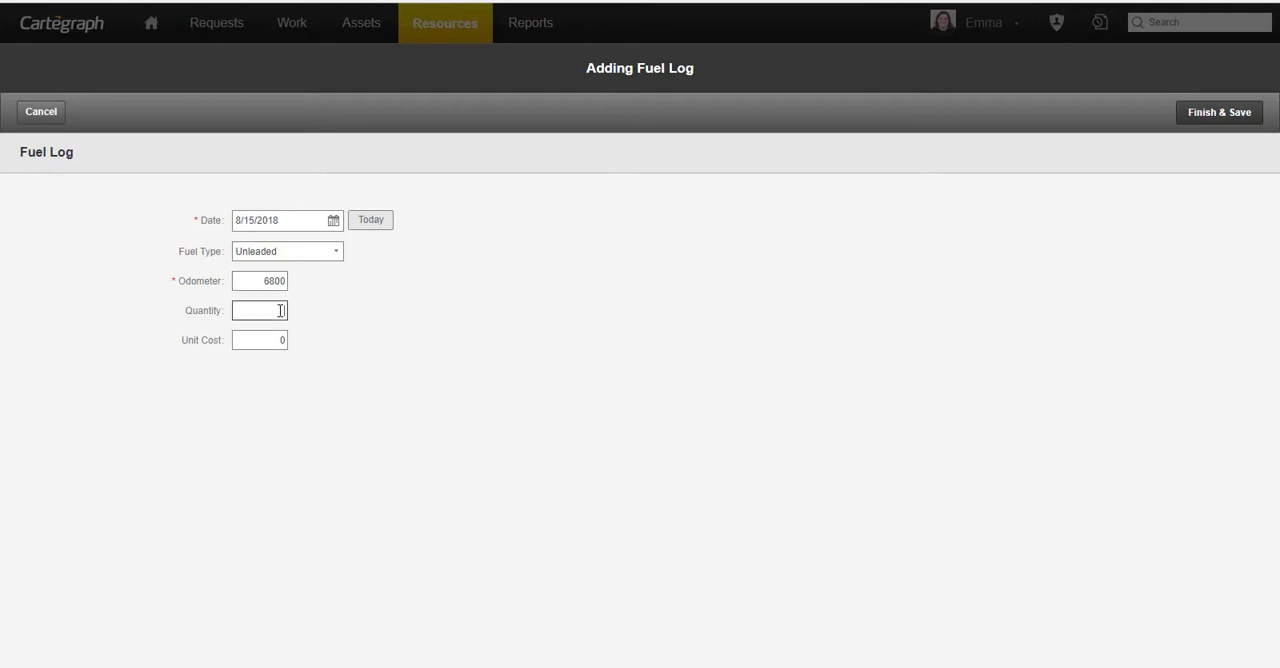
pyautogui.write('20')
pyautogui.press('Tab')
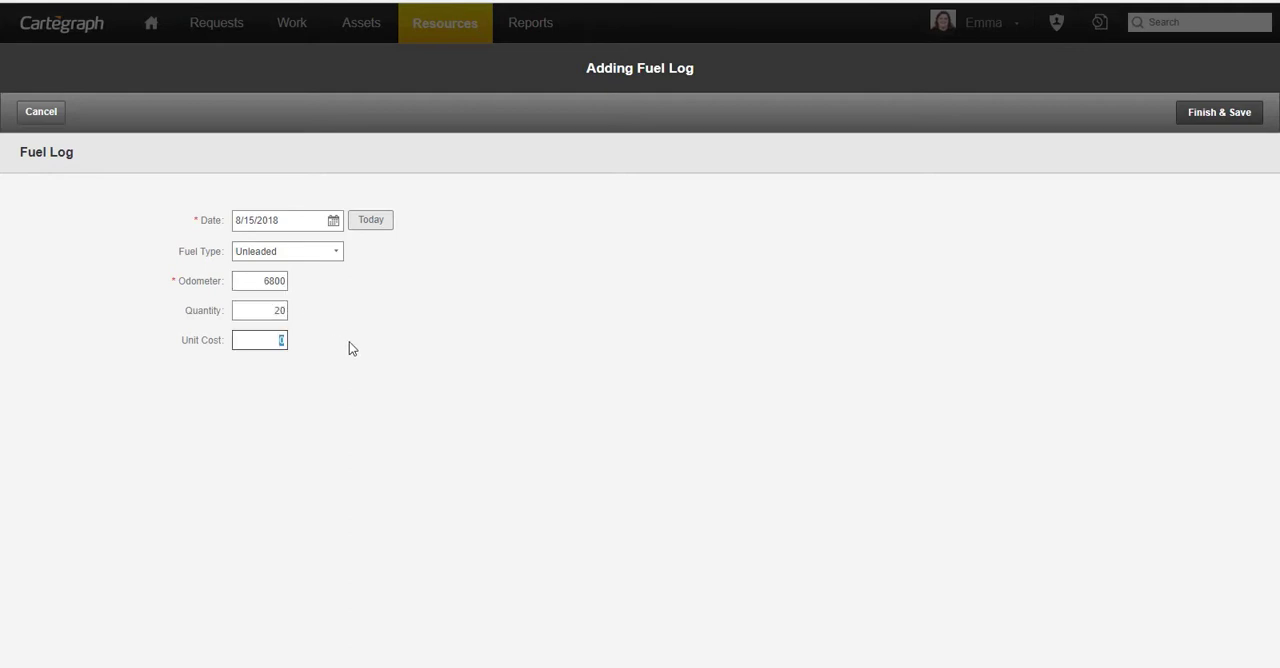
pyautogui.write('2.62')
pyautogui.click(1205, 112)
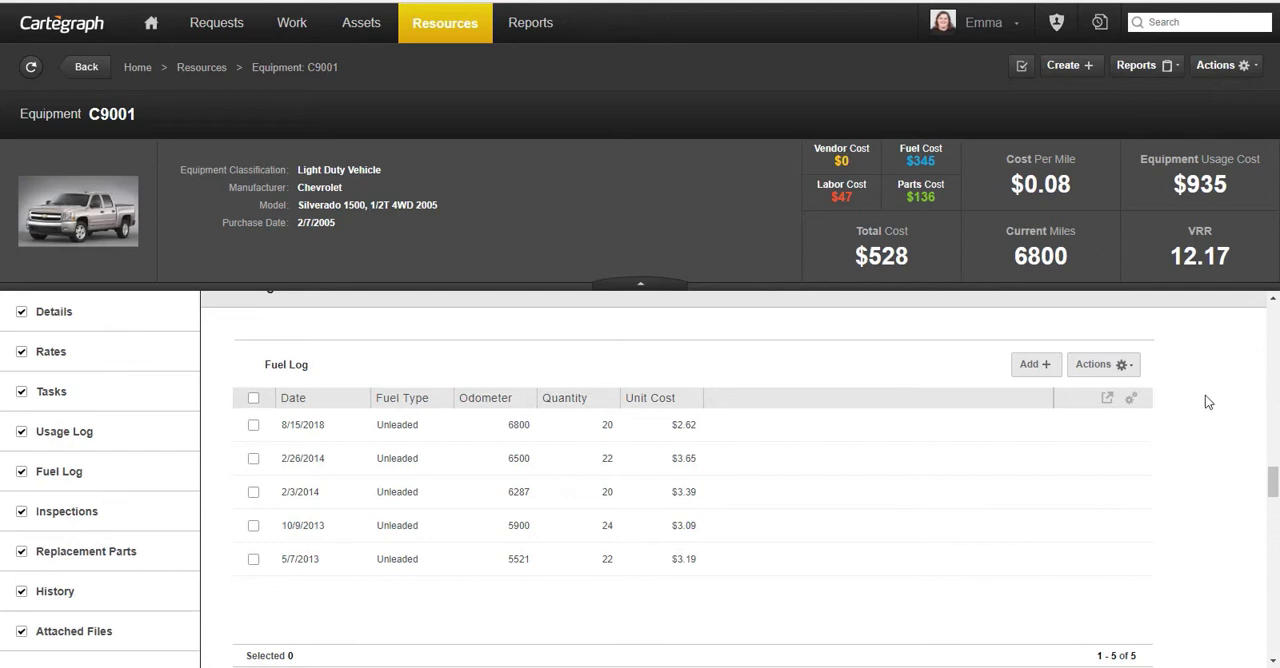
pyautogui.scroll(-3, 1204, 404)
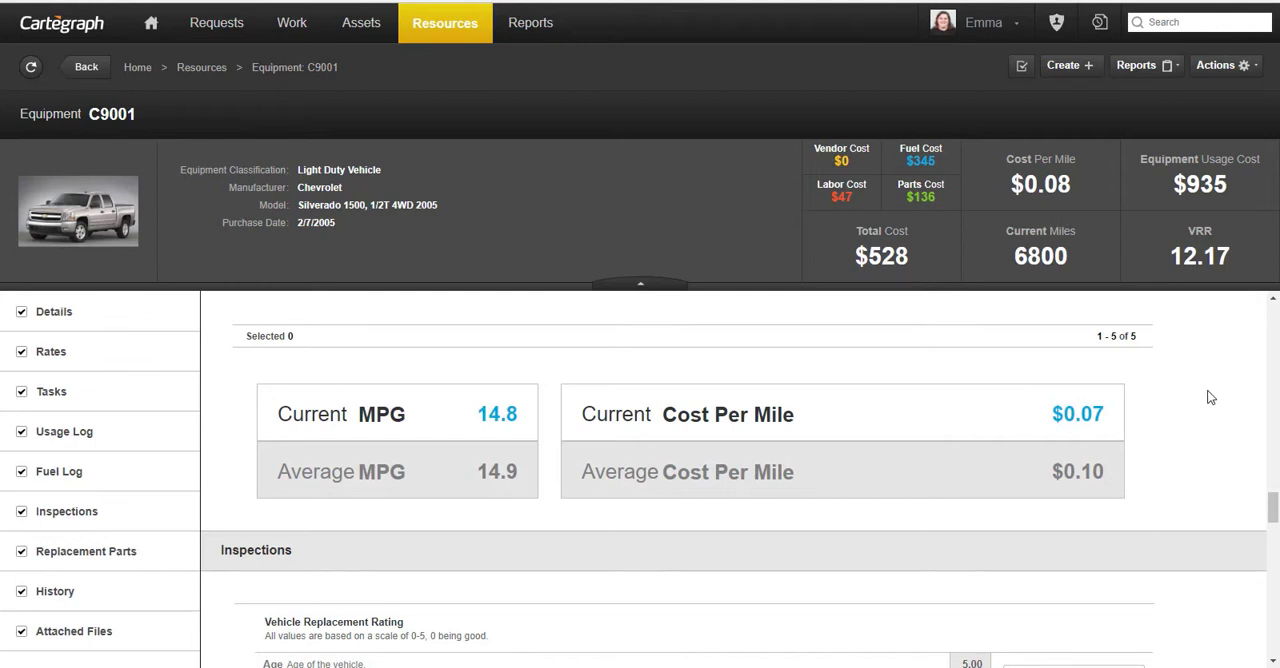
# - Review the Inspections, Replacement Parts, History and Attached Files sections of equipment C9001
pyautogui.scroll(-3, 1210, 397)
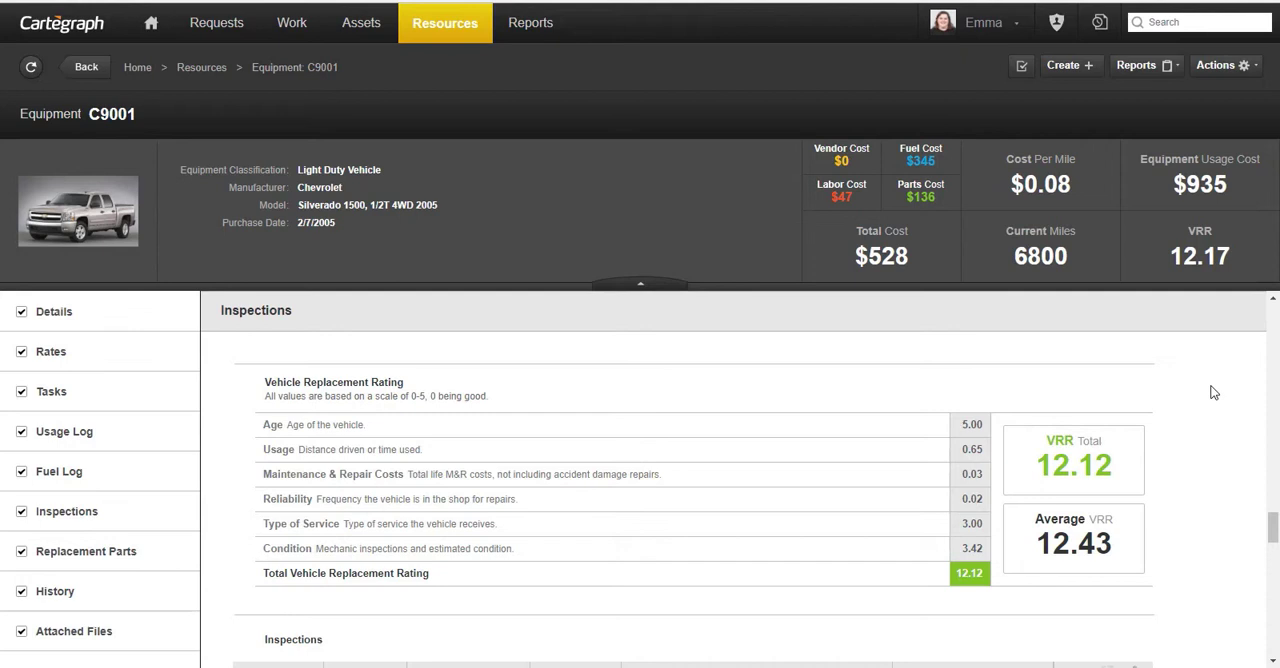
pyautogui.scroll(-3, 1212, 392)
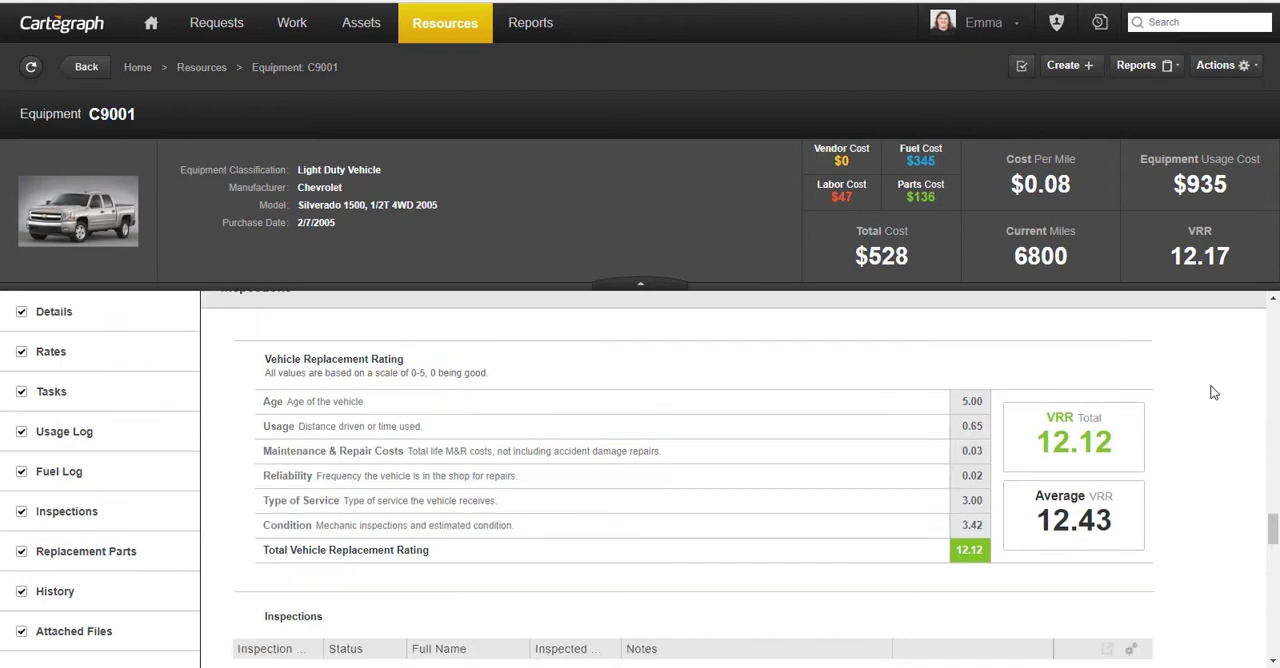
pyautogui.scroll(1, 1214, 392)
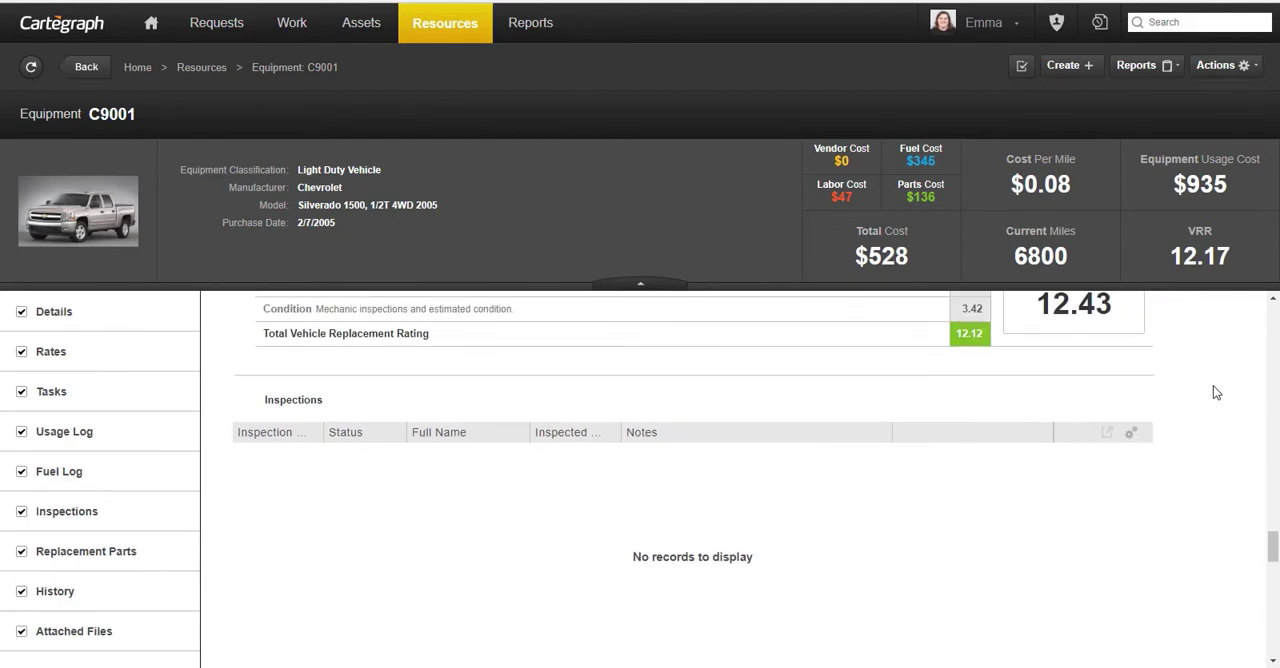
pyautogui.scroll(-4, 1213, 386)
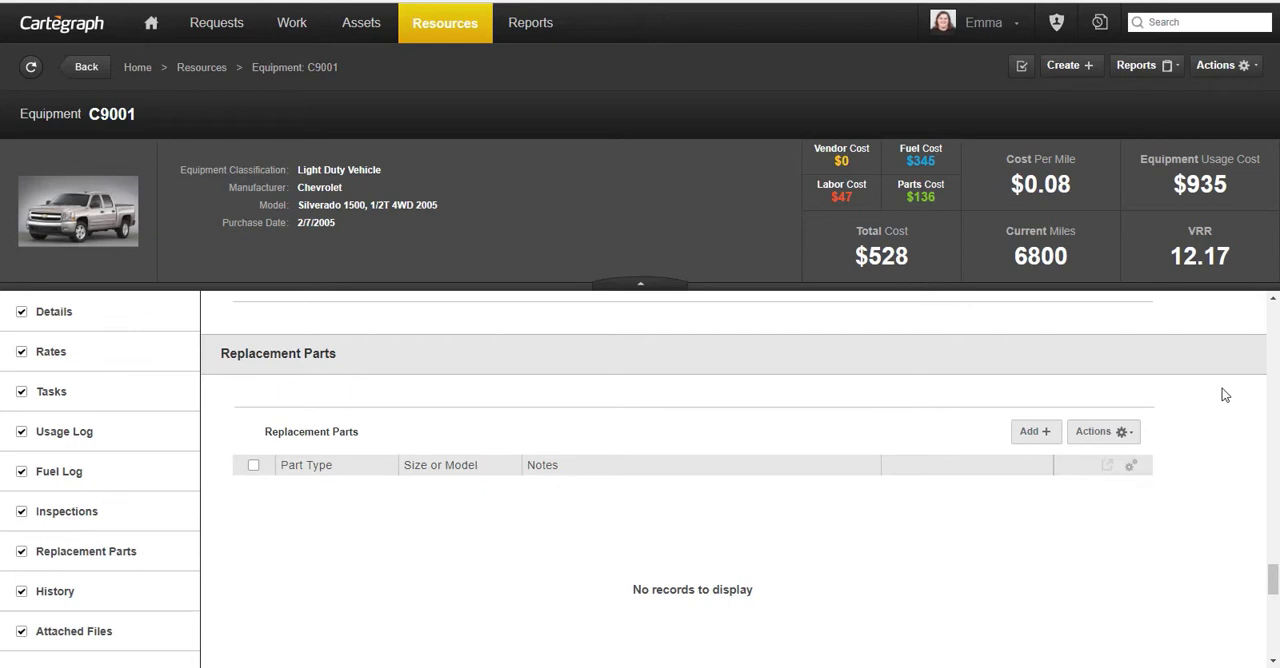
pyautogui.scroll(-3, 1226, 395)
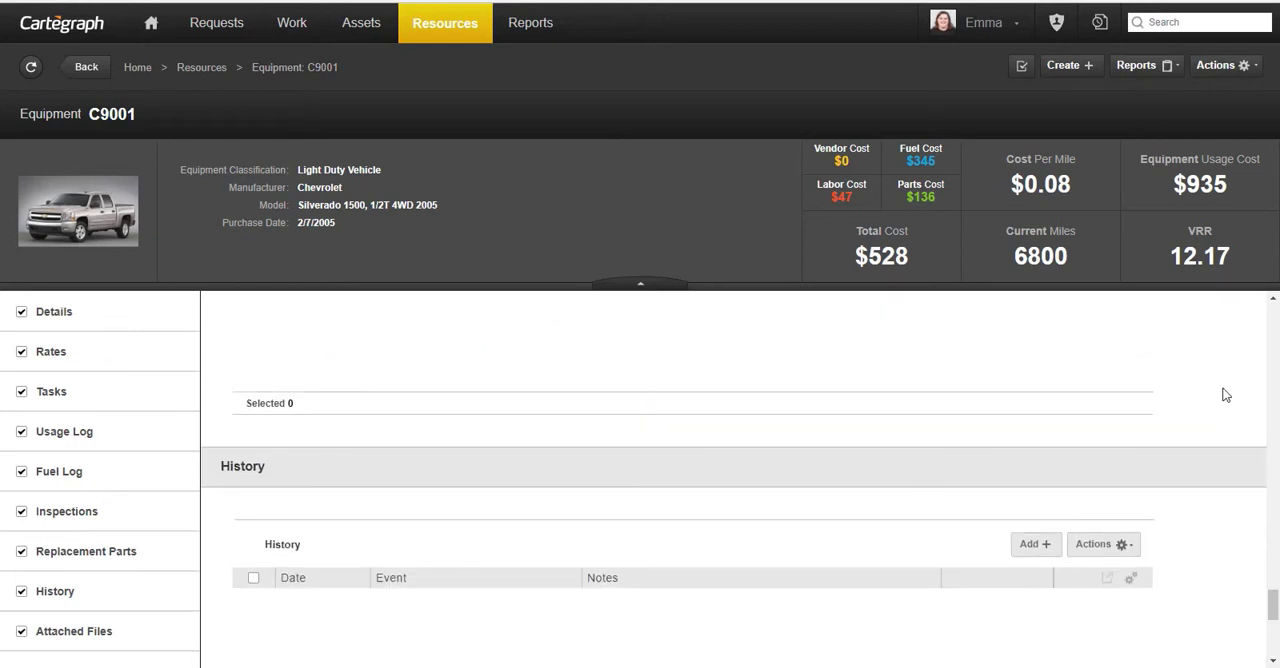
pyautogui.scroll(-2, 1226, 395)
pyautogui.scroll(-3, 1226, 395)
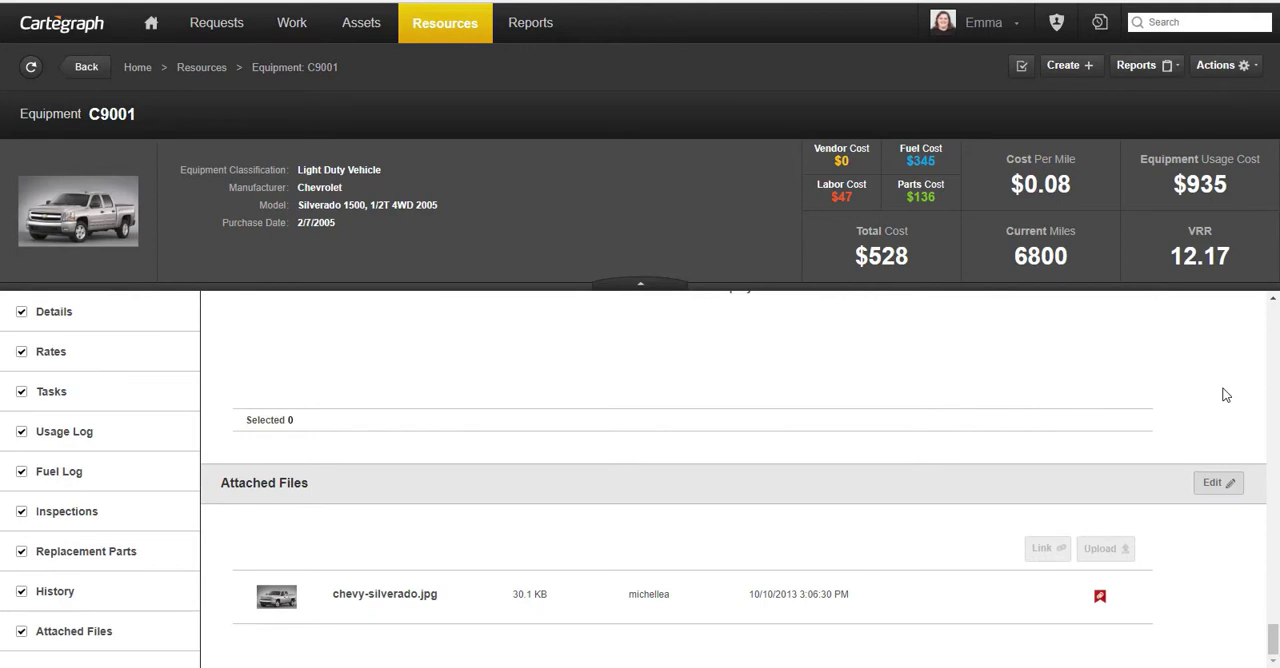
pyautogui.scroll(1, 1215, 474)
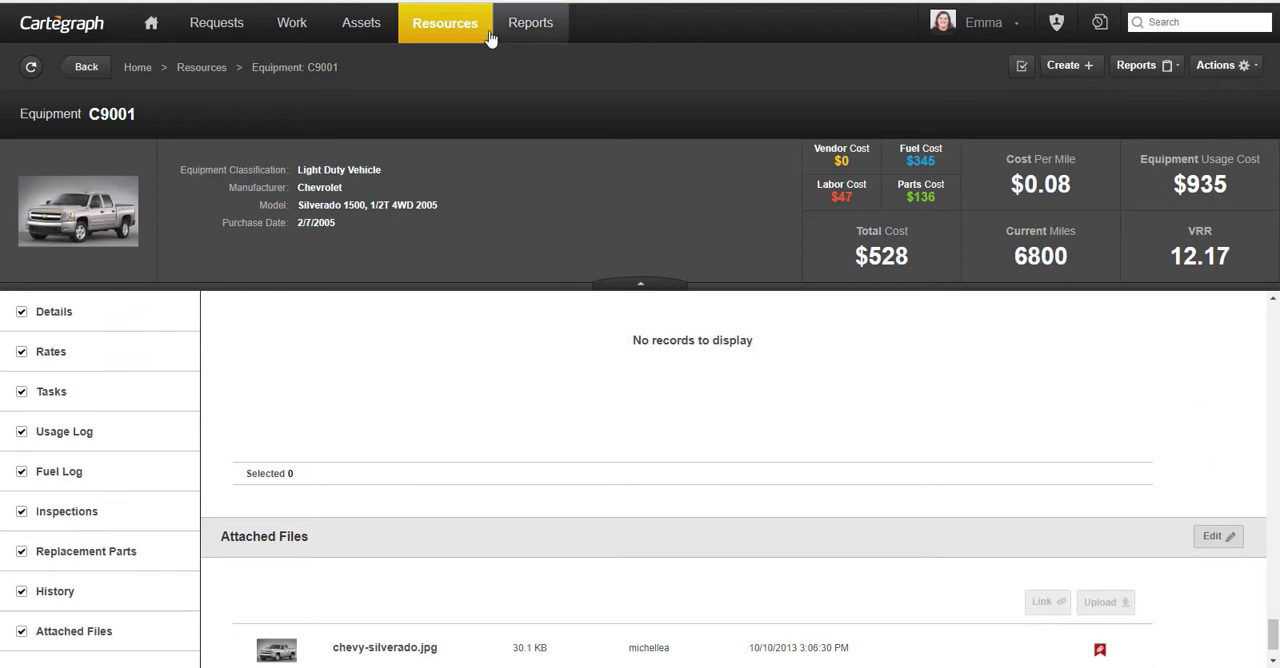
# - Create a material resource described as "Non-Stock Piping", turn off its stock item setting, and save it
pyautogui.click(454, 26)
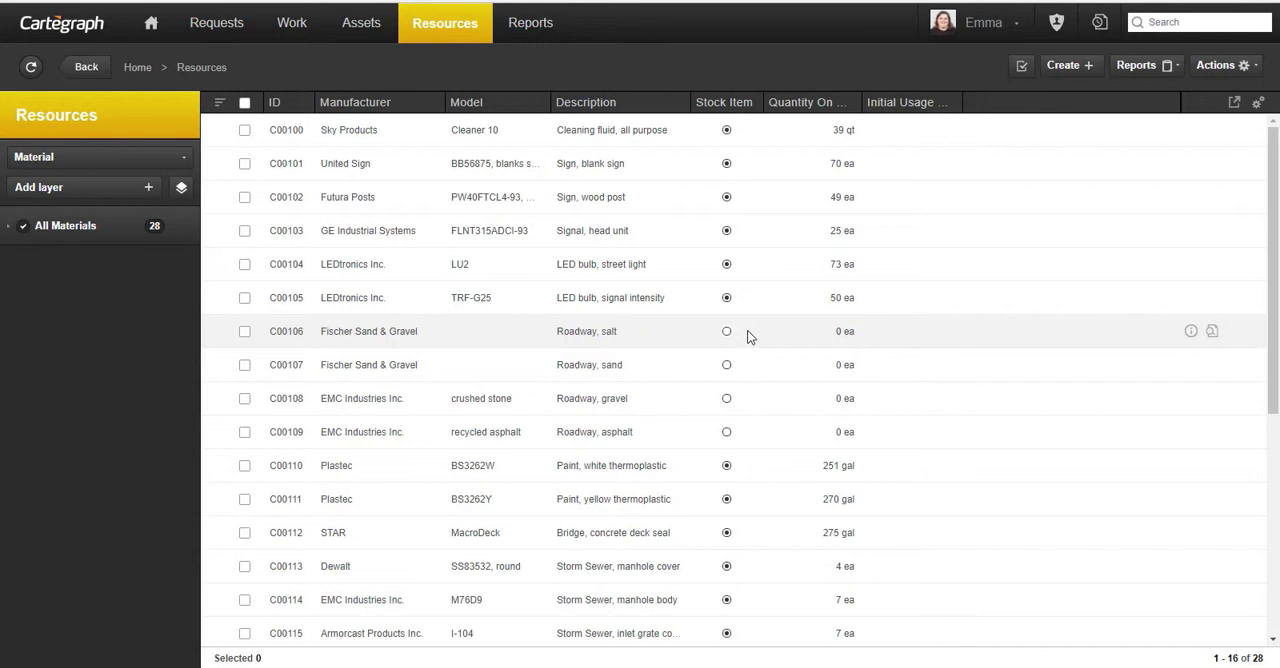
pyautogui.click(1070, 66)
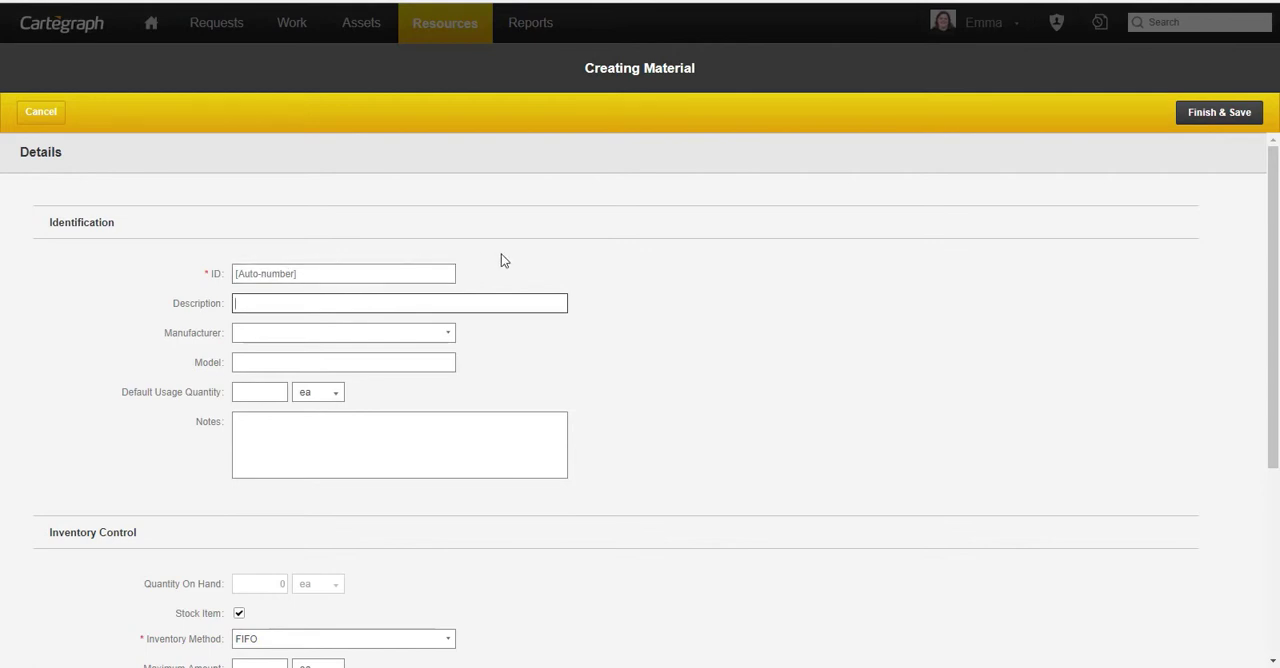
pyautogui.write('Non-Stick')
pyautogui.press('BackSpace')
pyautogui.press('BackSpace')
pyautogui.press('BackSpace')
pyautogui.write('ock Piping')
pyautogui.scroll(-2, 620, 396)
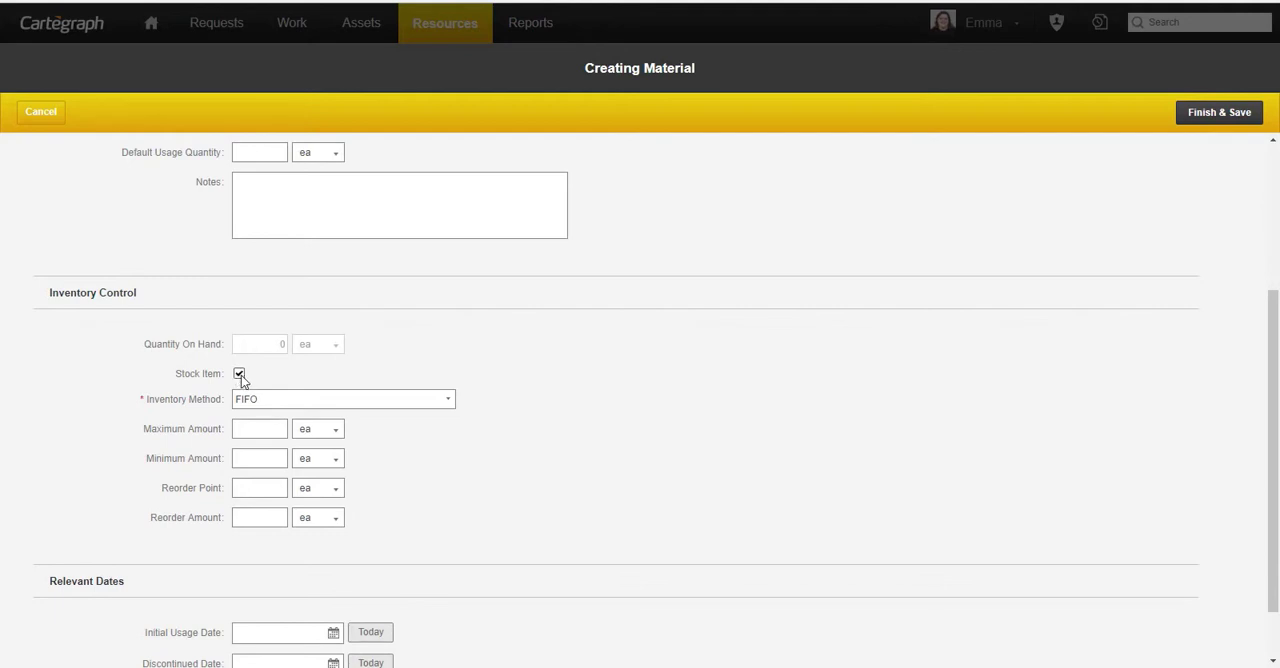
pyautogui.click(239, 374)
pyautogui.click(1220, 113)
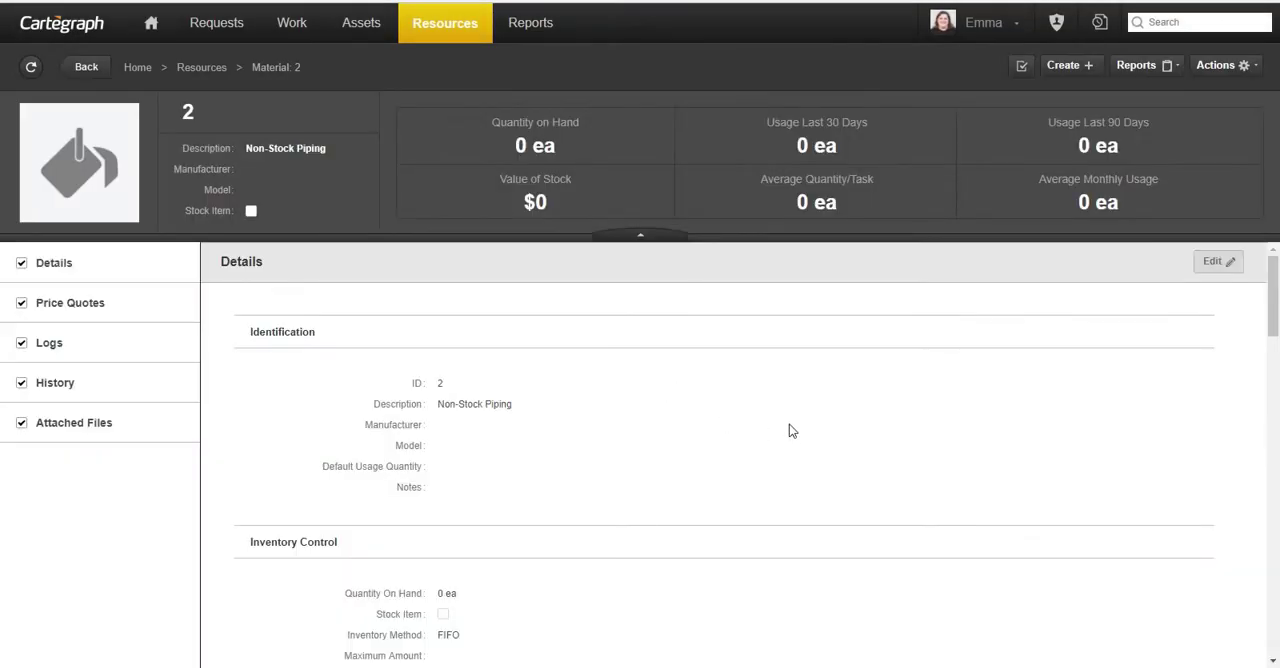
# - Start a vendor price quote for the Non-Stock Piping material with ABC Supply as the vendor
pyautogui.scroll(-3, 789, 430)
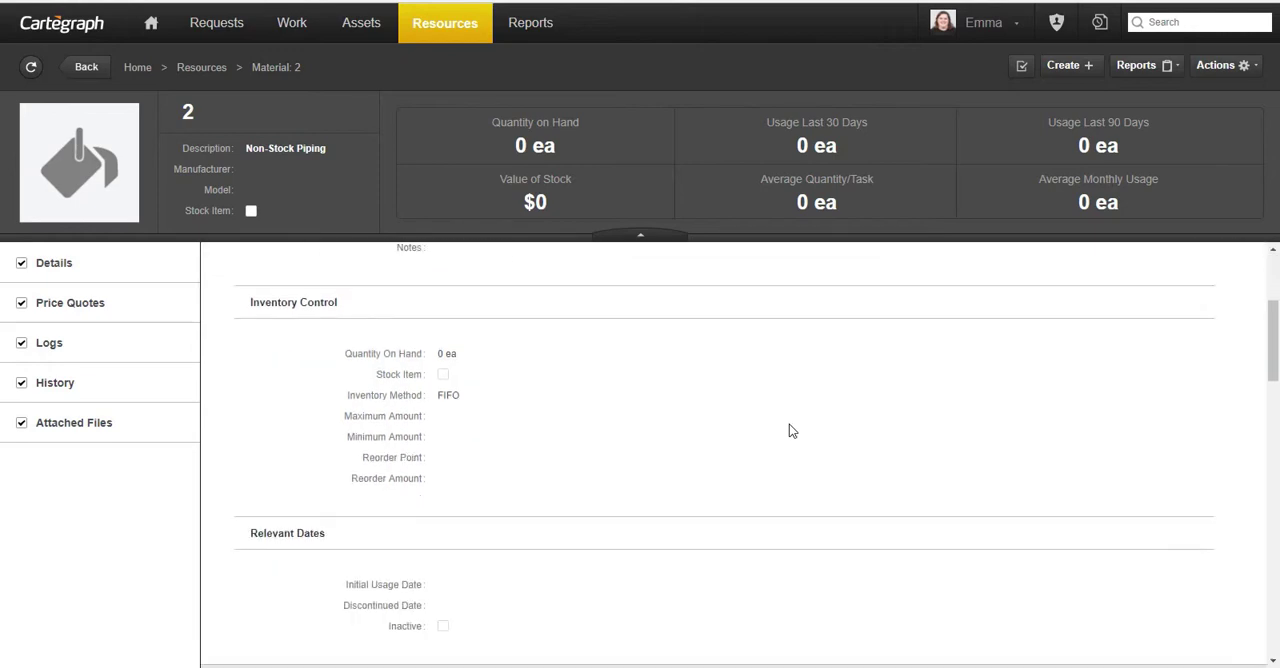
pyautogui.scroll(3, 789, 430)
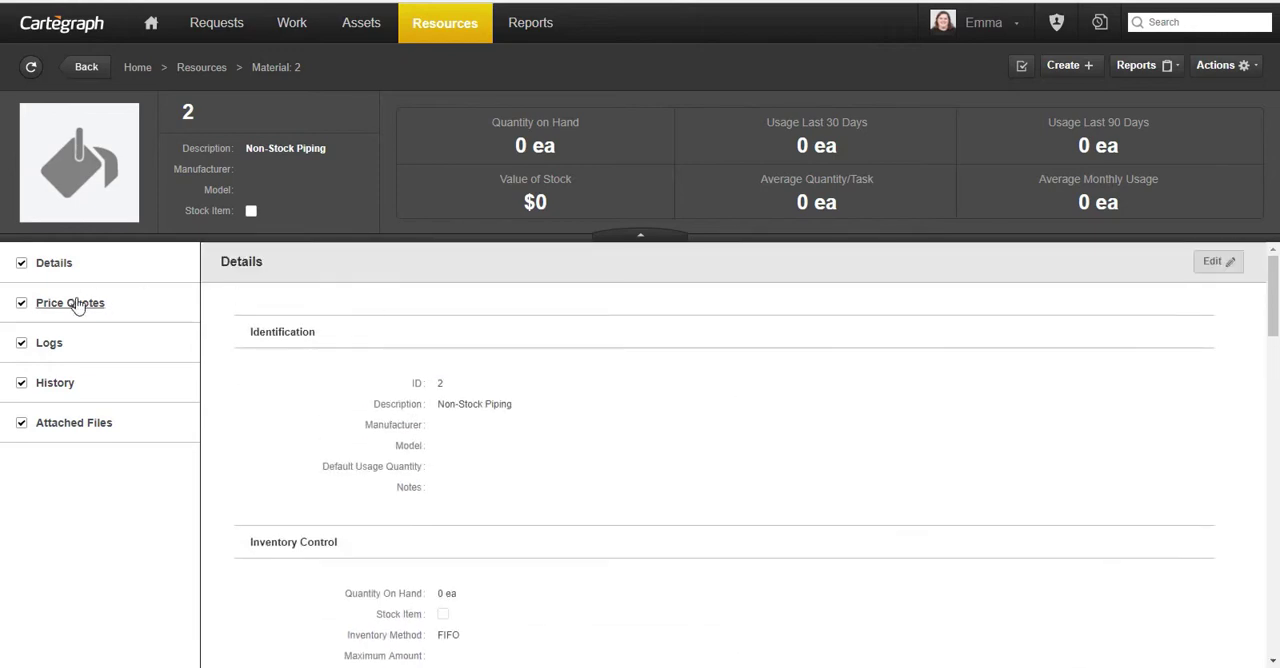
pyautogui.scroll(-7, 770, 450)
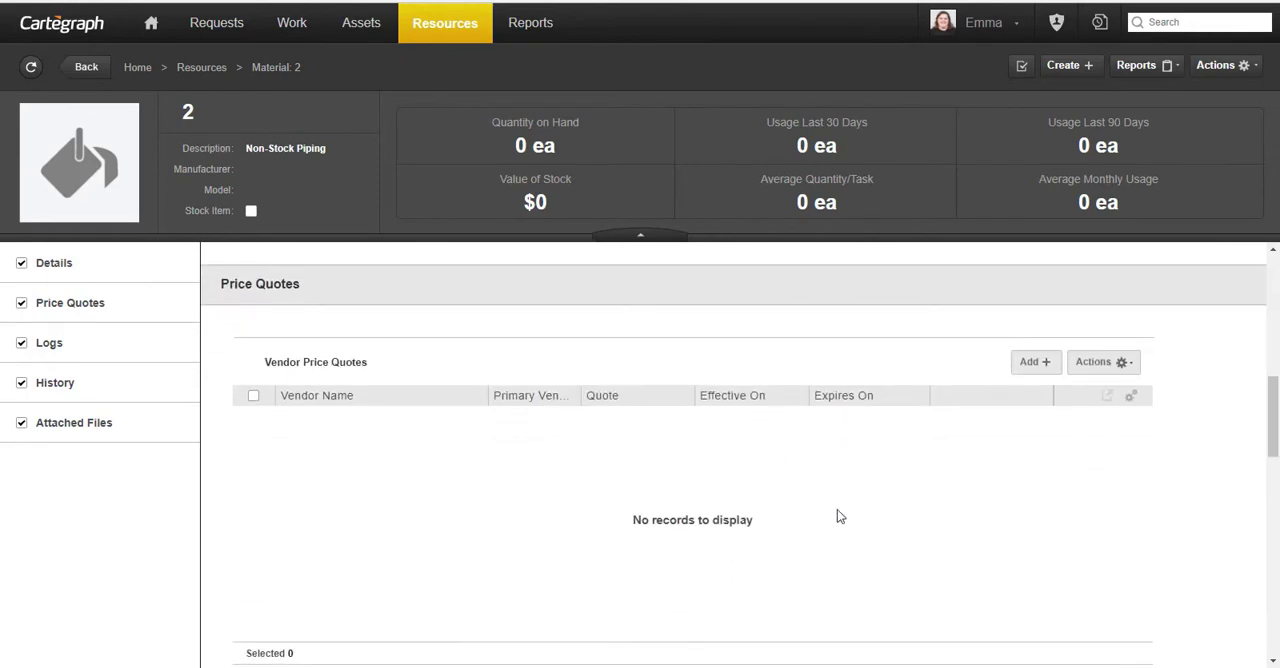
pyautogui.click(1033, 362)
pyautogui.click(336, 220)
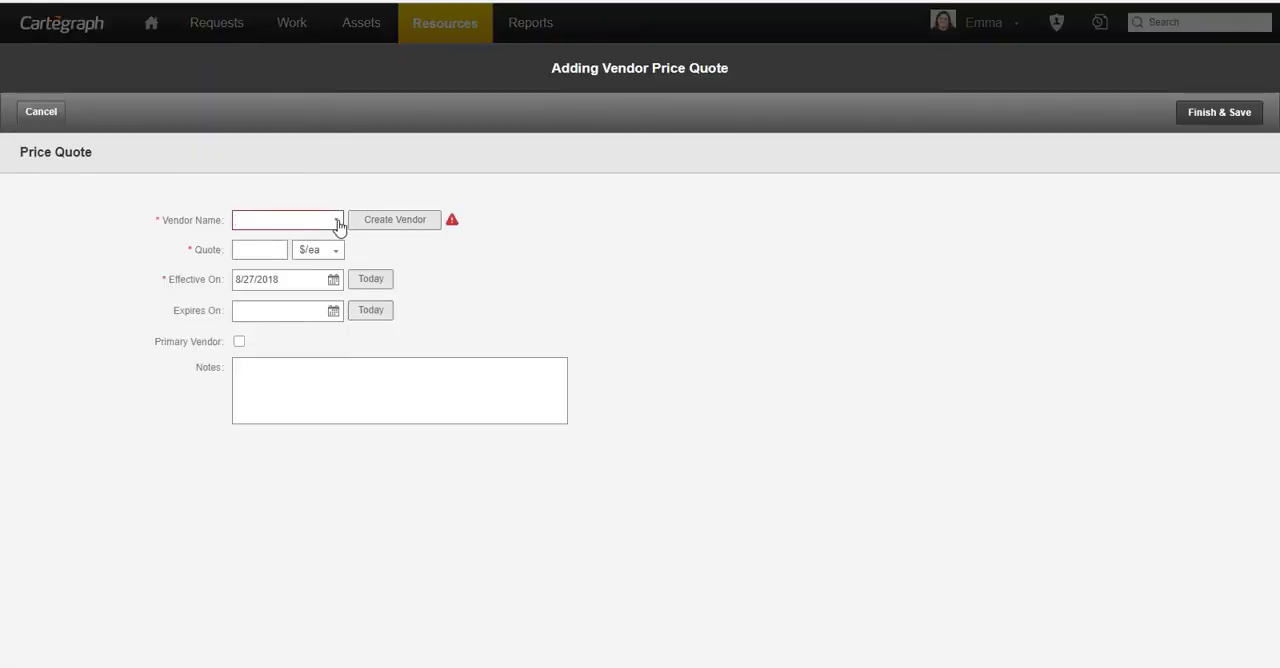
pyautogui.click(316, 243)
# - Set the quote to 10 $/ft, mark ABC Supply as the primary vendor, and save the price quote
pyautogui.click(260, 249)
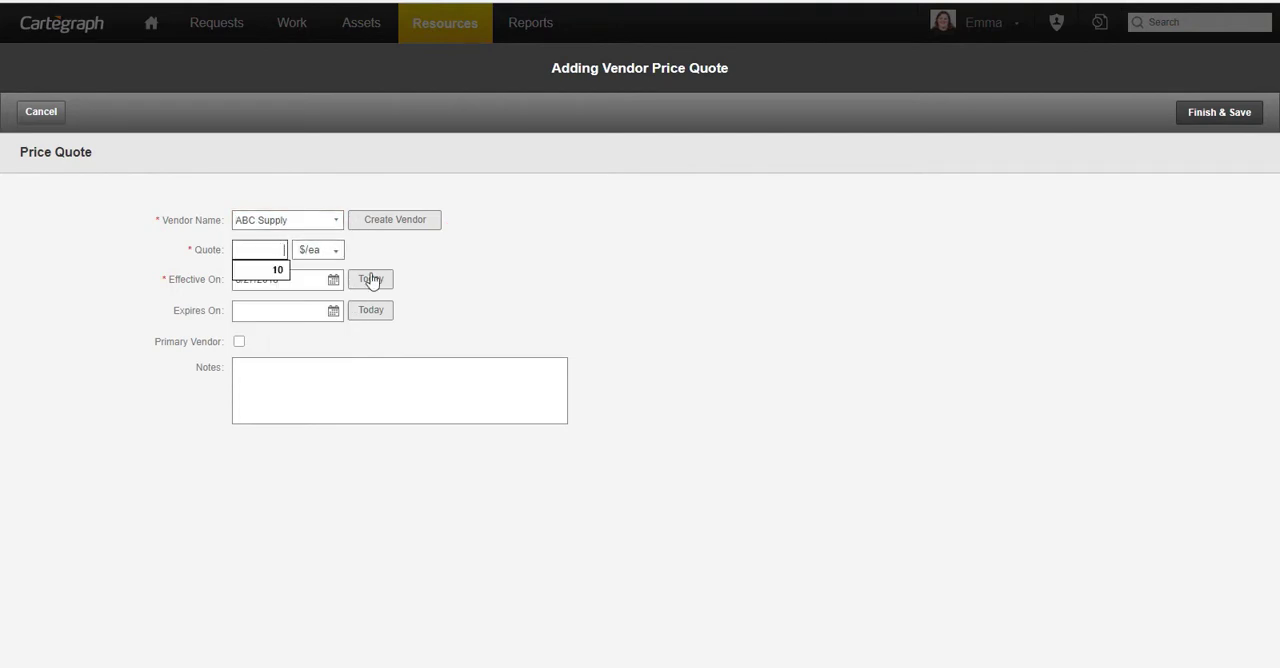
pyautogui.click(283, 271)
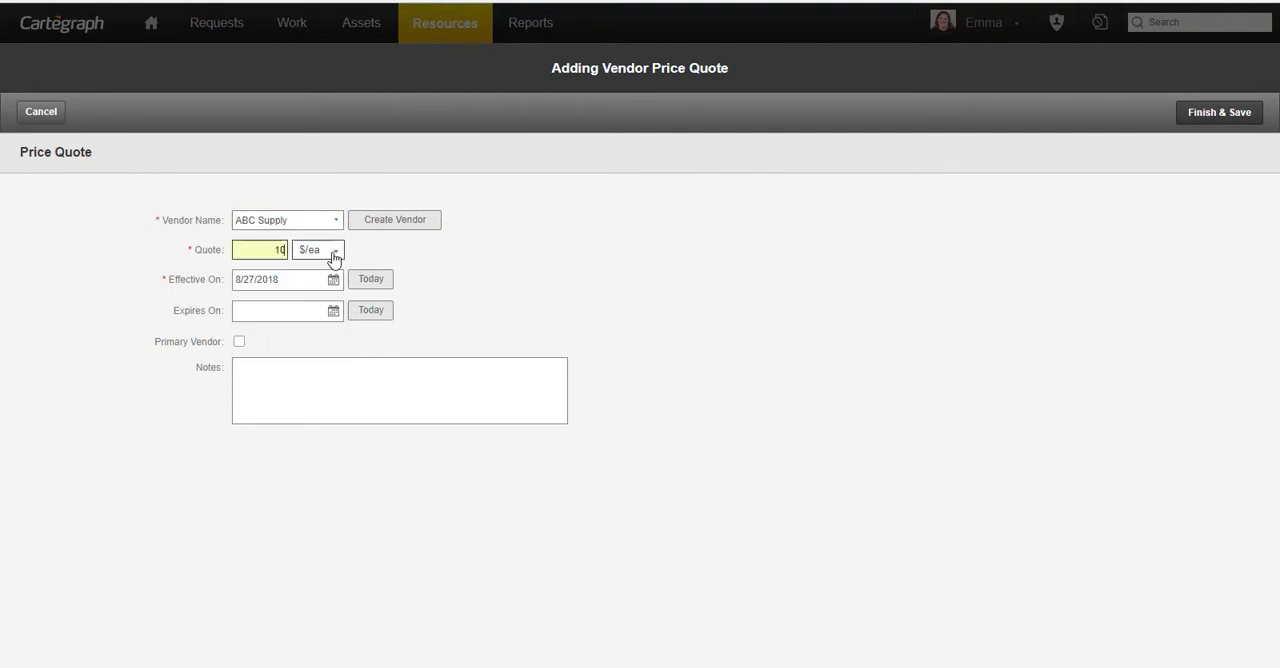
pyautogui.click(331, 250)
pyautogui.moveTo(345, 287); pyautogui.dragTo(343, 310)
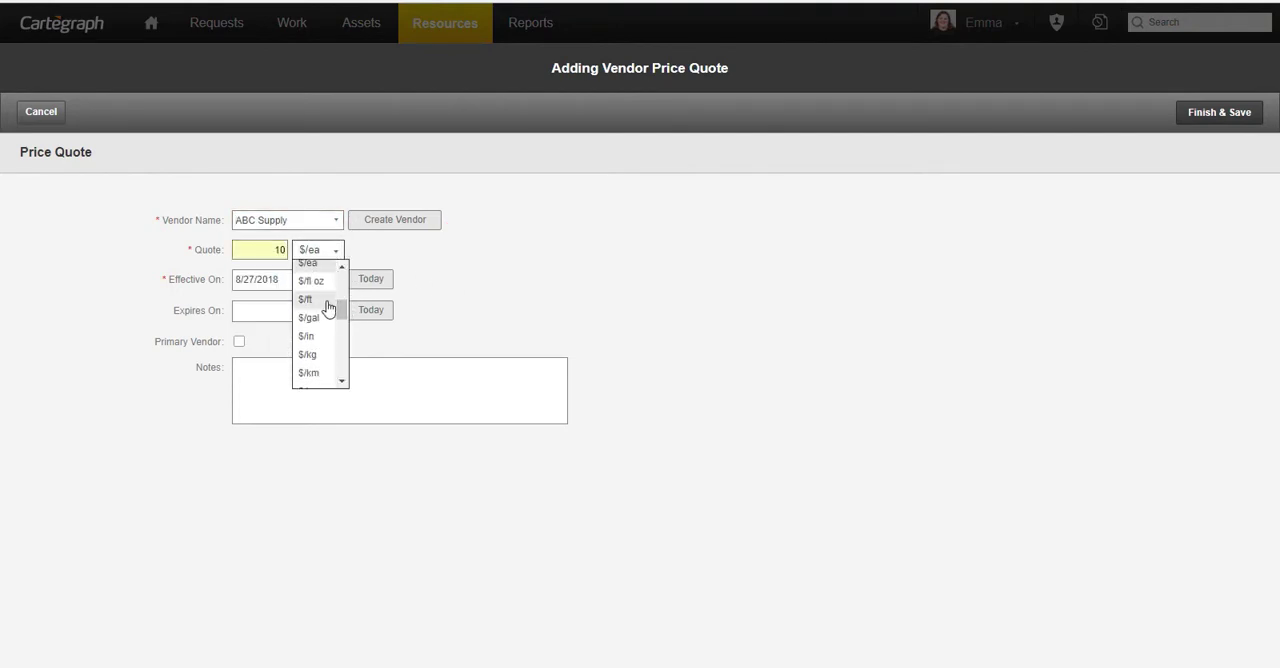
pyautogui.click(330, 299)
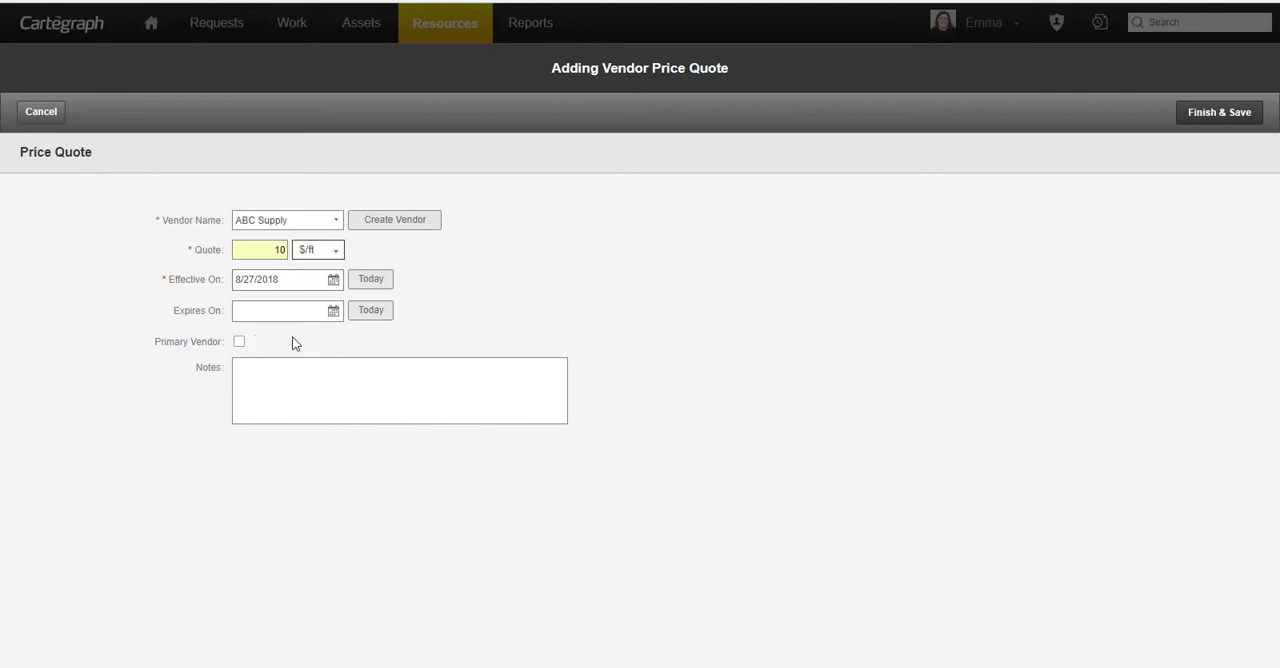
pyautogui.click(239, 345)
pyautogui.click(1205, 114)
pyautogui.scroll(1, 775, 350)
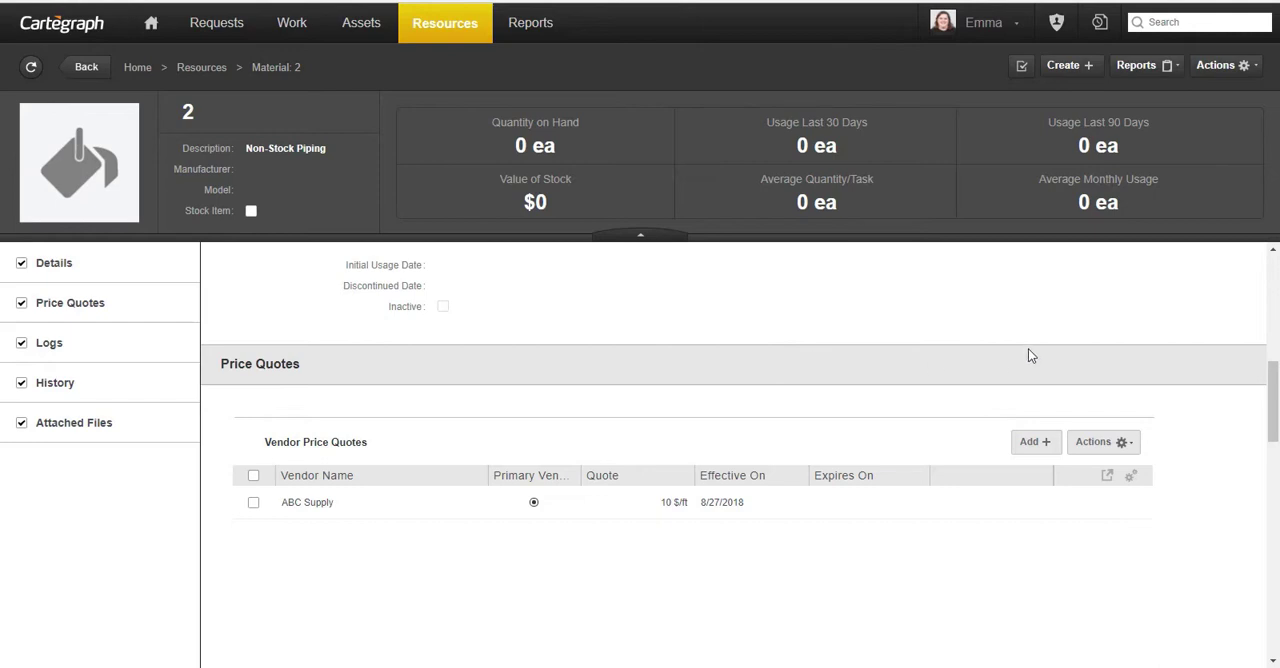
# - Start a new material record with the description "Stock Piping" and the manufacturer Rosco
pyautogui.click(1067, 66)
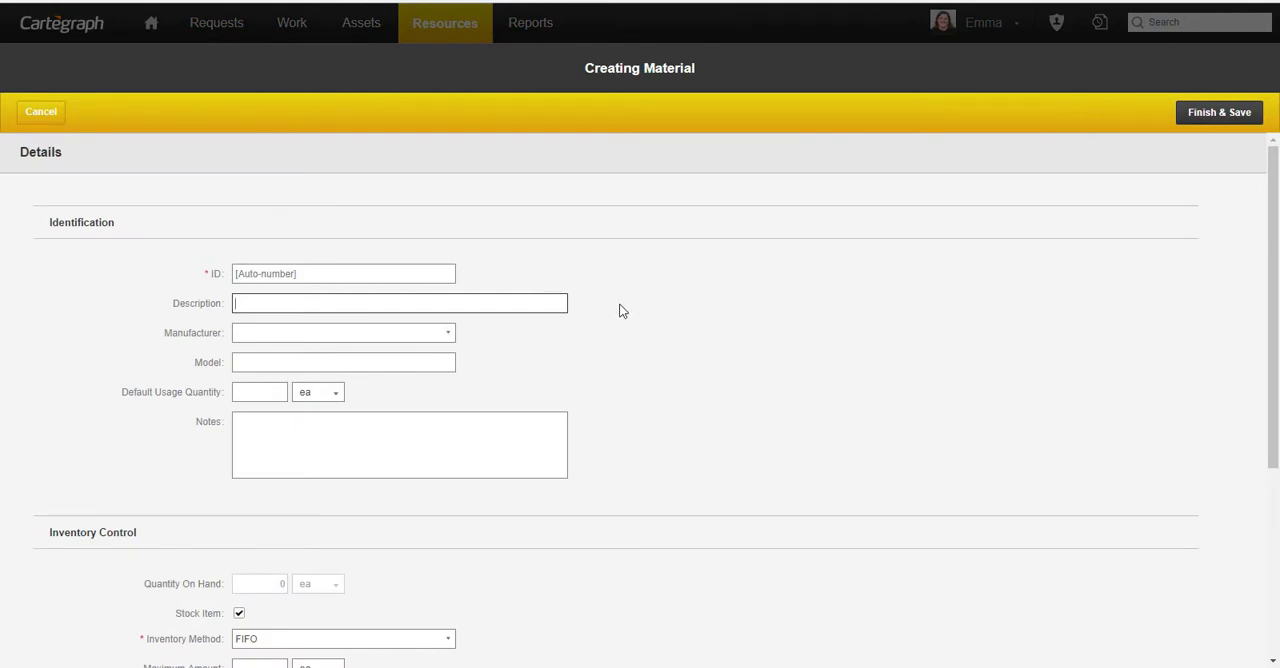
pyautogui.scroll(-1, 620, 312)
pyautogui.scroll(1, 620, 312)
pyautogui.write('Stock Pip')
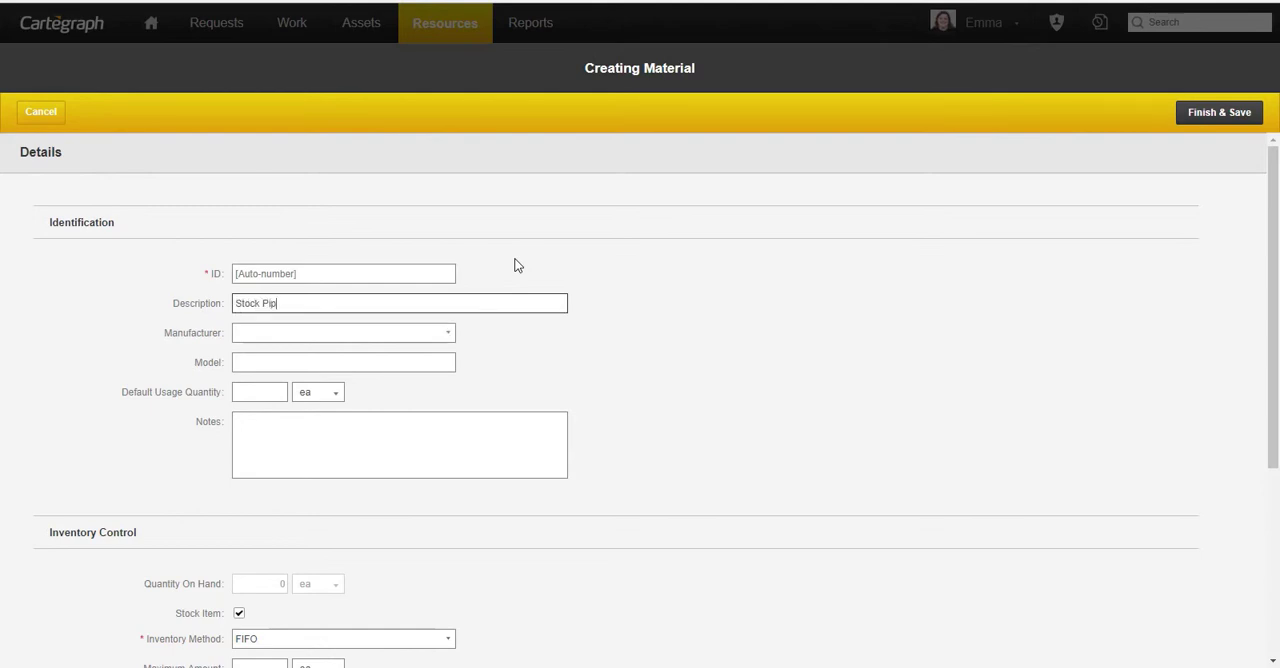
pyautogui.write('ing')
pyautogui.write('Rosco')
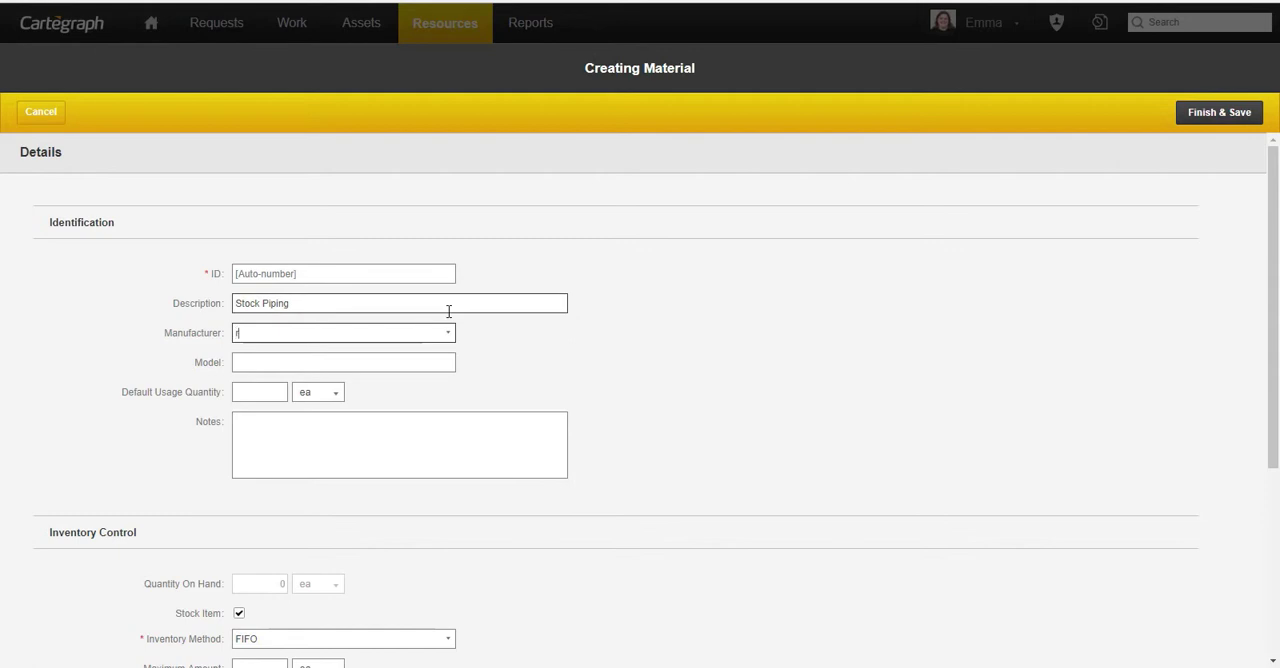
pyautogui.click(372, 360)
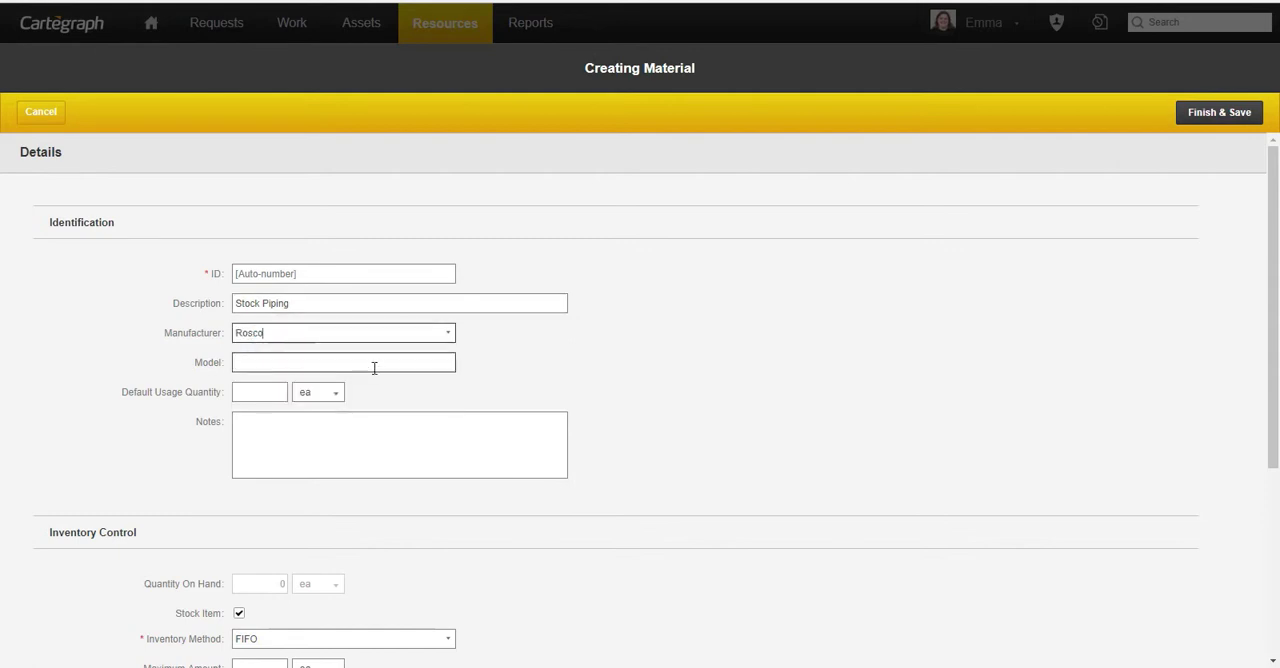
# - Set the Stock Piping material's default usage quantity to 5 ft
pyautogui.click(272, 392)
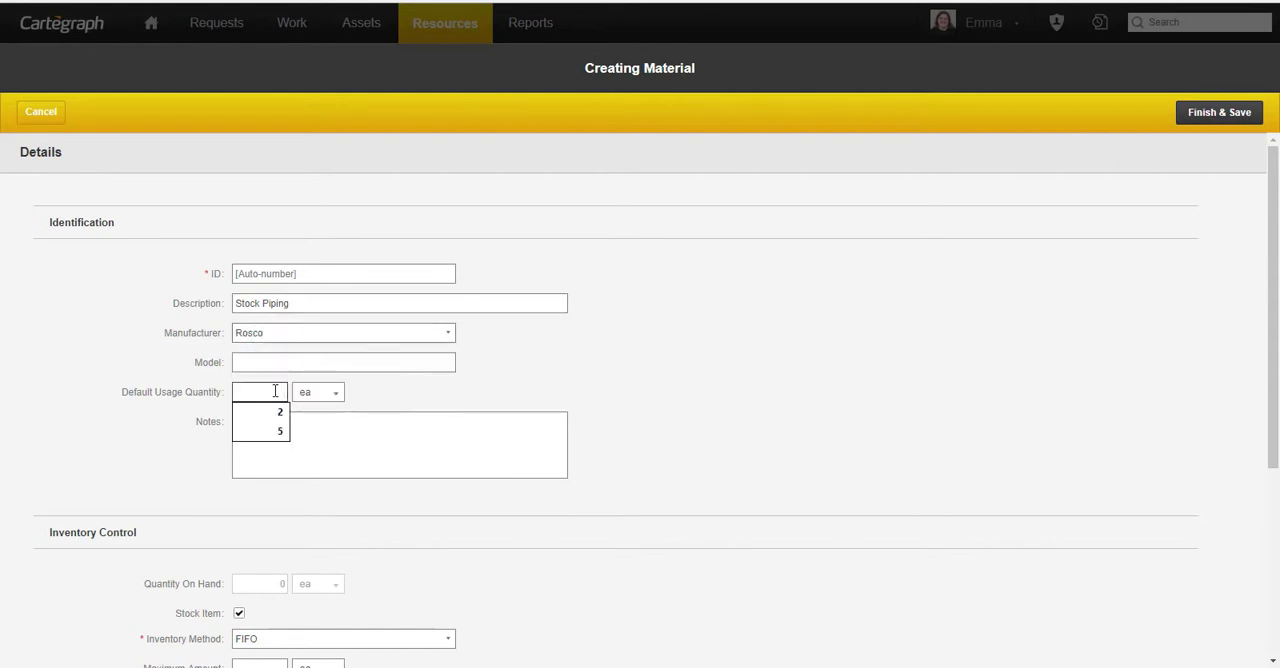
pyautogui.write('5')
pyautogui.click(322, 393)
pyautogui.scroll(-2, 329, 483)
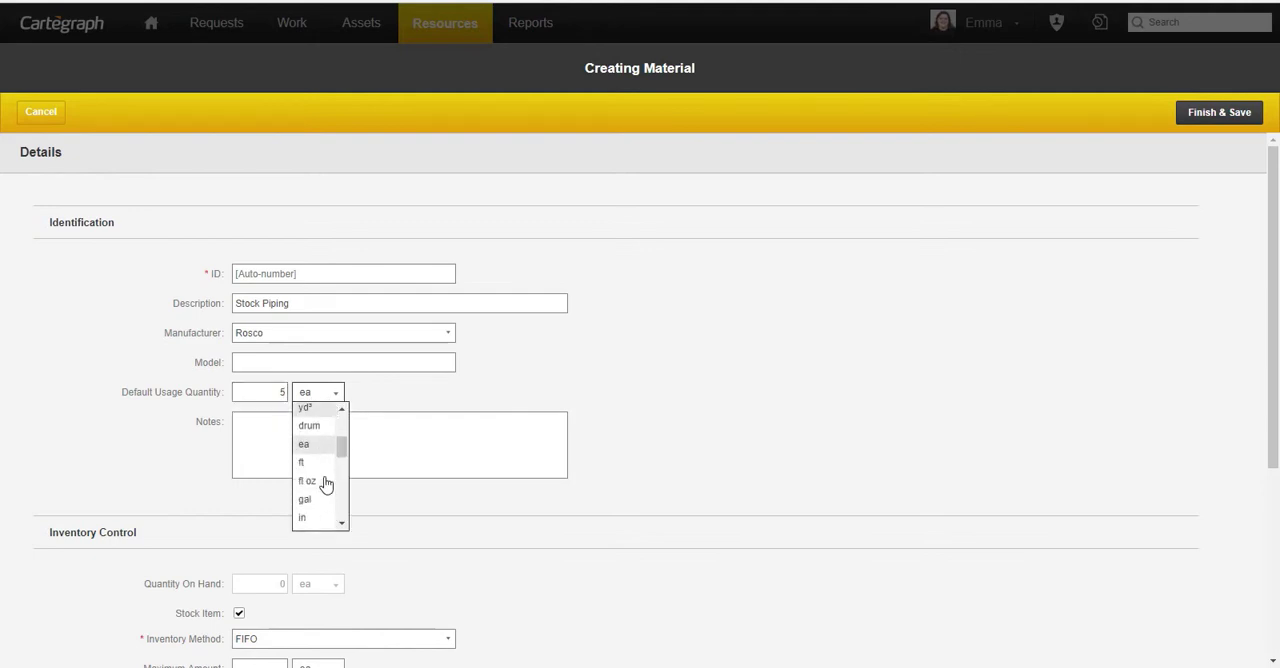
pyautogui.click(312, 462)
# - Set the material's maximum inventory amount to 100 ft and its minimum amount to 2 ft
pyautogui.scroll(-2, 610, 450)
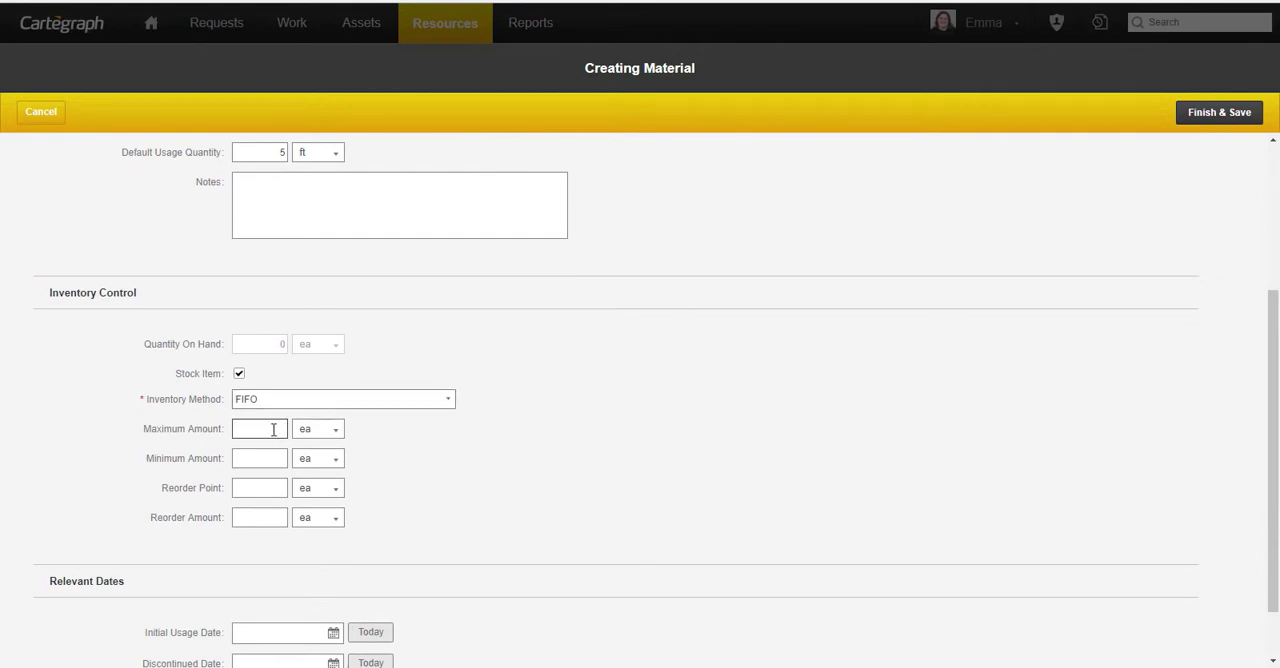
pyautogui.write('100')
pyautogui.click(312, 430)
pyautogui.scroll(-2, 313, 510)
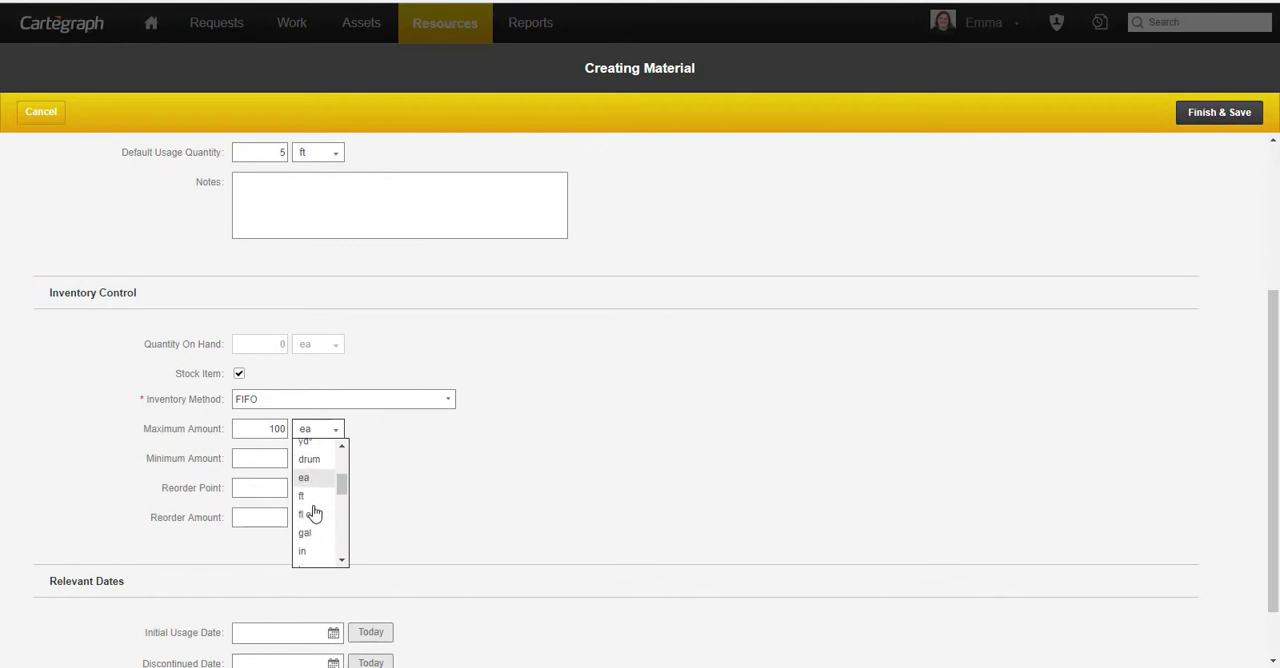
pyautogui.click(313, 508)
pyautogui.click(263, 455)
pyautogui.write('2')
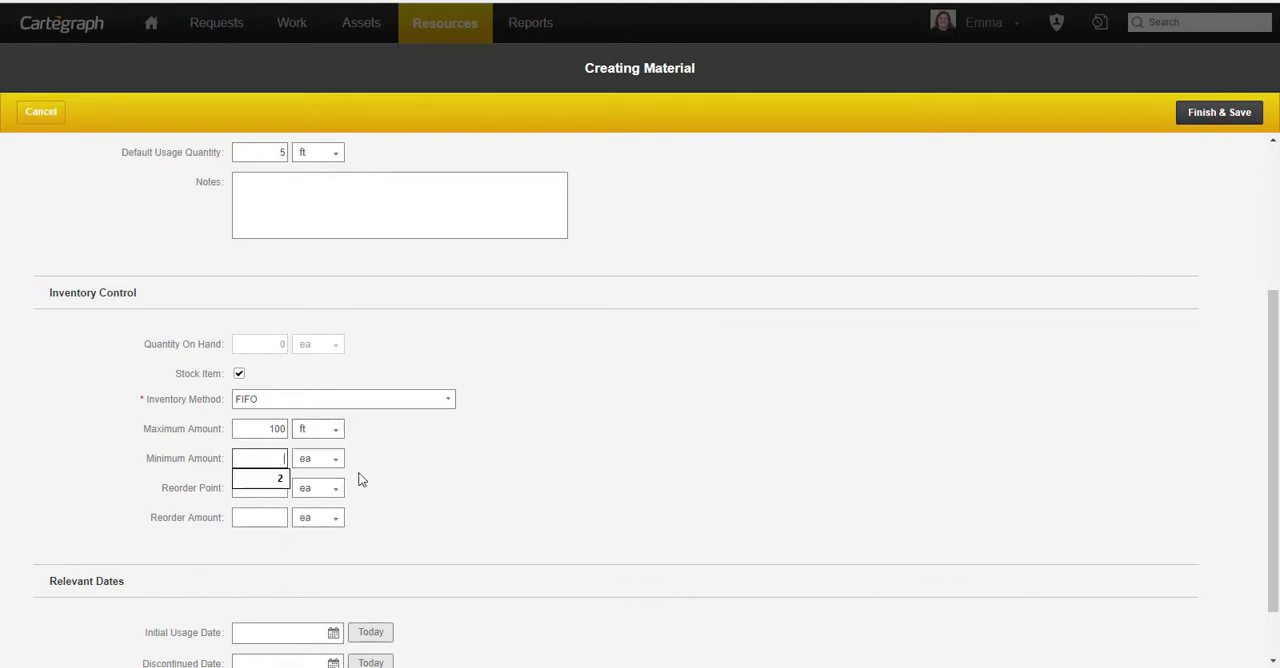
pyautogui.click(334, 462)
pyautogui.scroll(-2, 314, 540)
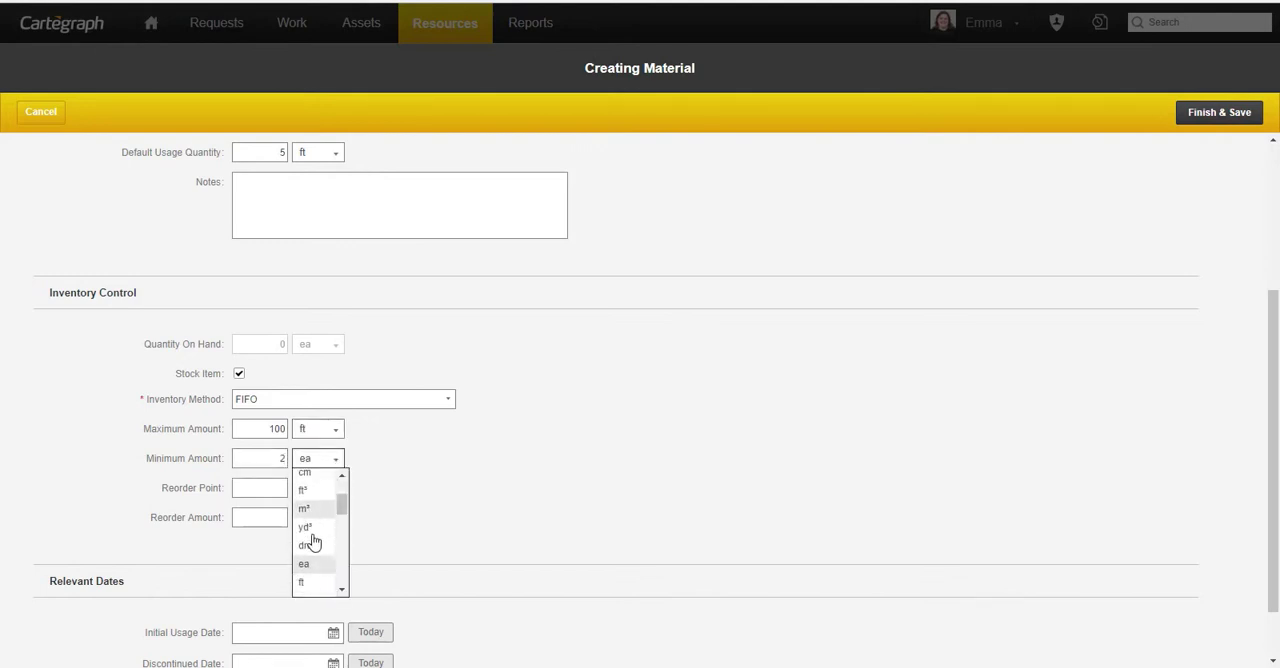
pyautogui.click(314, 534)
# - Set the material's reorder point to 3 ft and its reorder amount to 50 ft
pyautogui.click(277, 490)
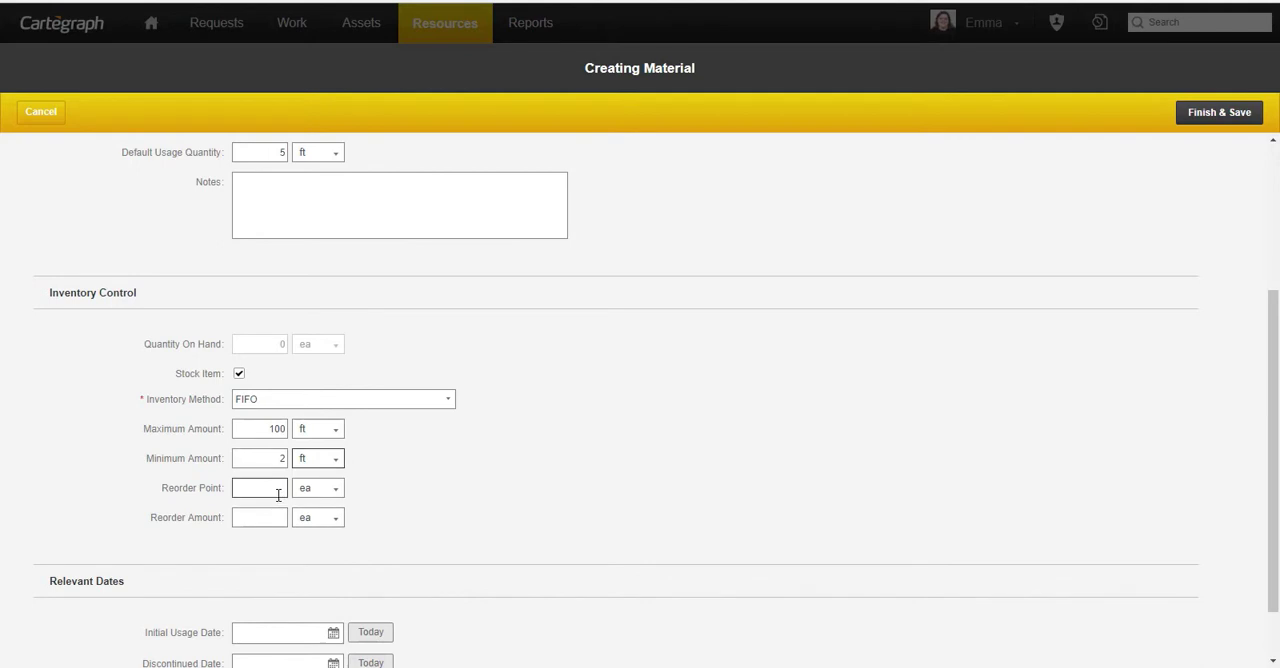
pyautogui.write('3')
pyautogui.click(335, 490)
pyautogui.scroll(-2, 326, 536)
pyautogui.scroll(1, 326, 536)
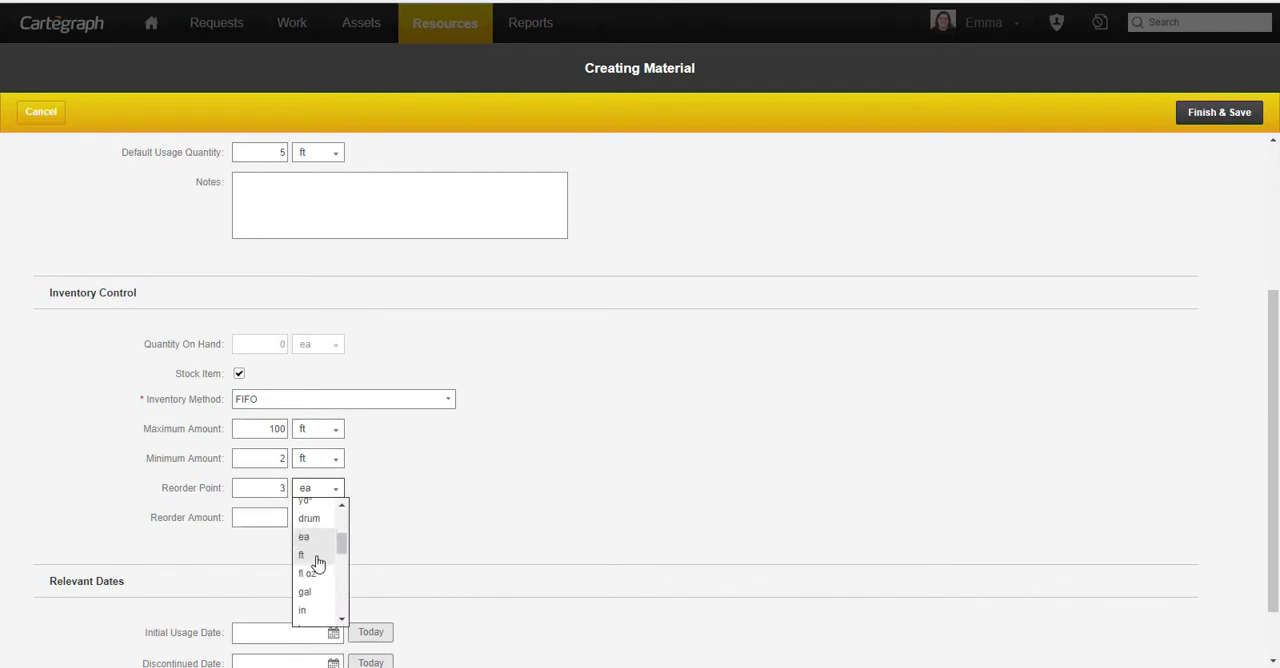
pyautogui.click(316, 558)
pyautogui.click(278, 518)
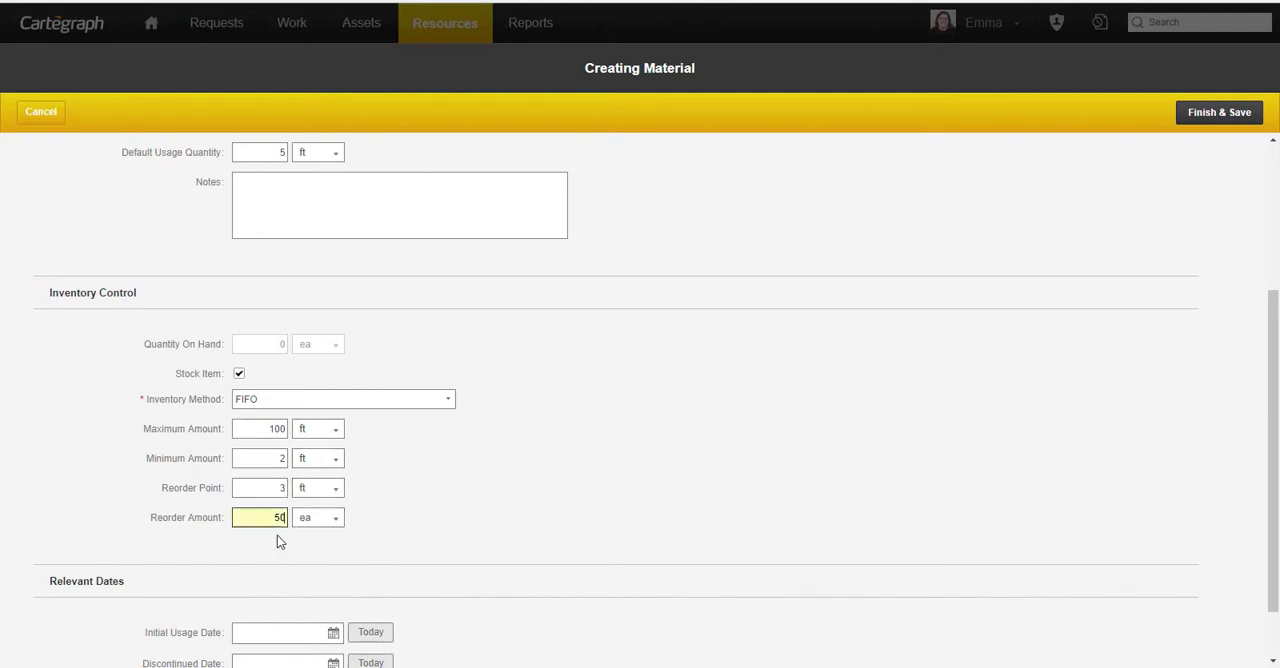
pyautogui.click(318, 518)
pyautogui.scroll(-2, 320, 568)
pyautogui.click(320, 591)
# - Set the initial usage date to today's date, 8/27/2018, and save the Stock Piping material
pyautogui.scroll(-1, 653, 500)
pyautogui.click(381, 568)
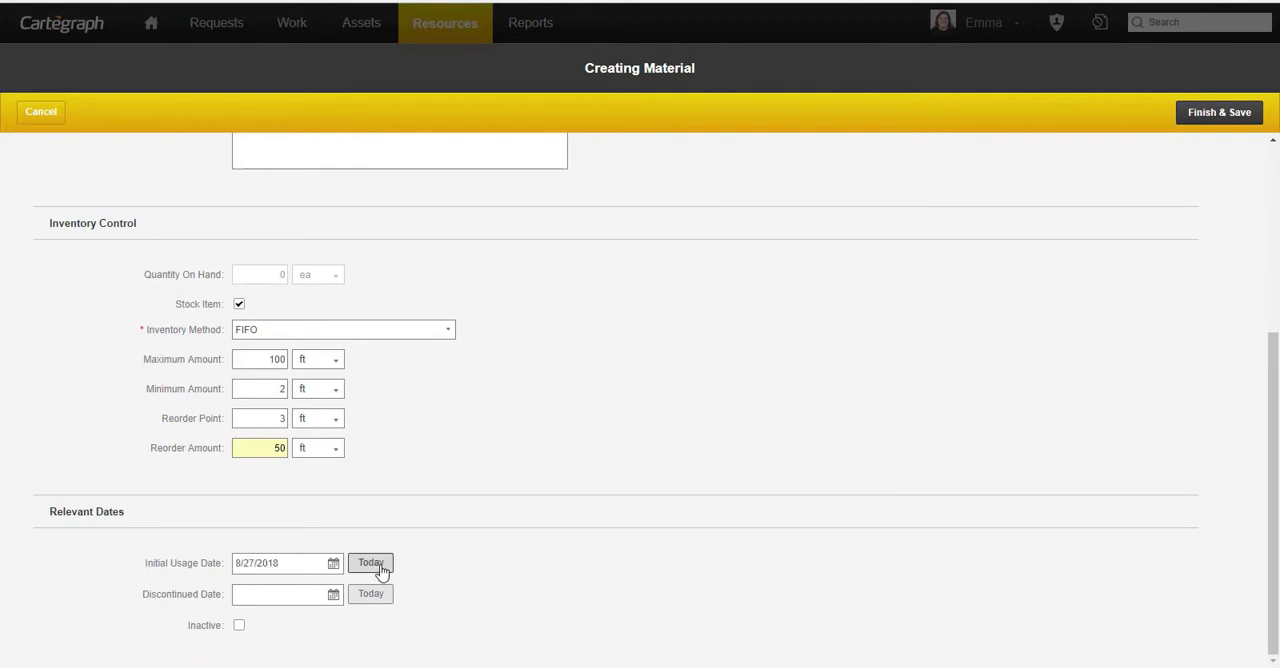
pyautogui.click(1207, 120)
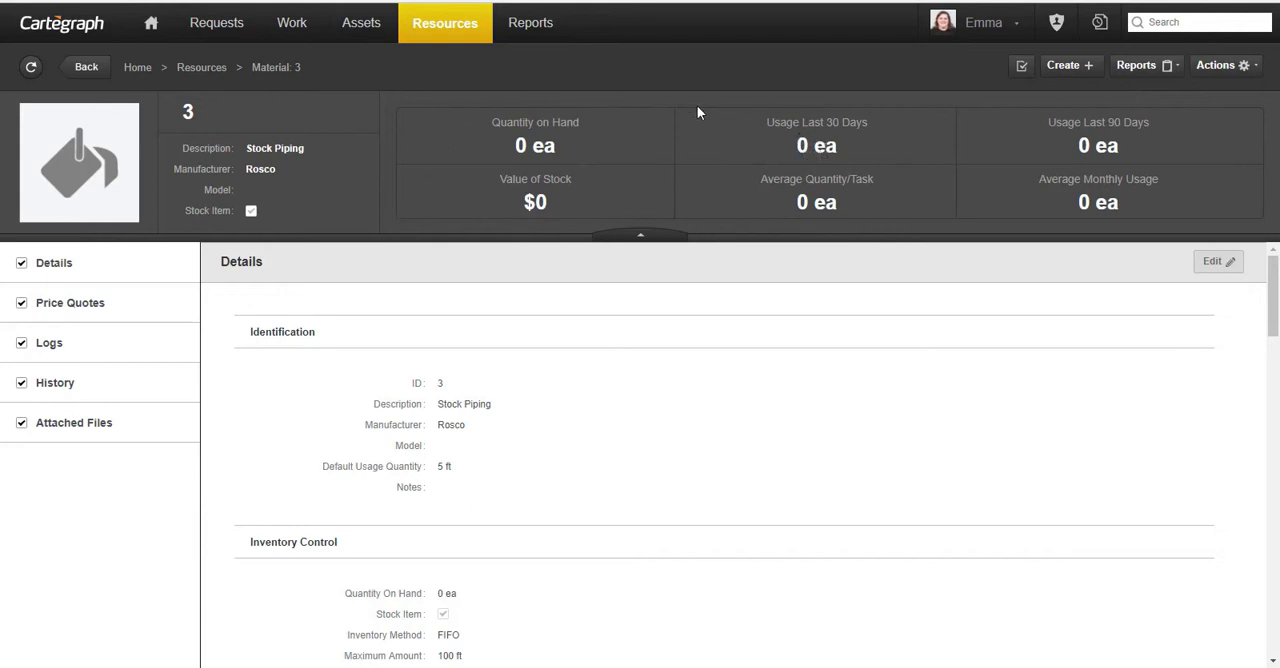
# - Start a stock entry for 50 ft of the Stock Piping material and set its cost to 500
pyautogui.click(1237, 73)
pyautogui.click(1220, 88)
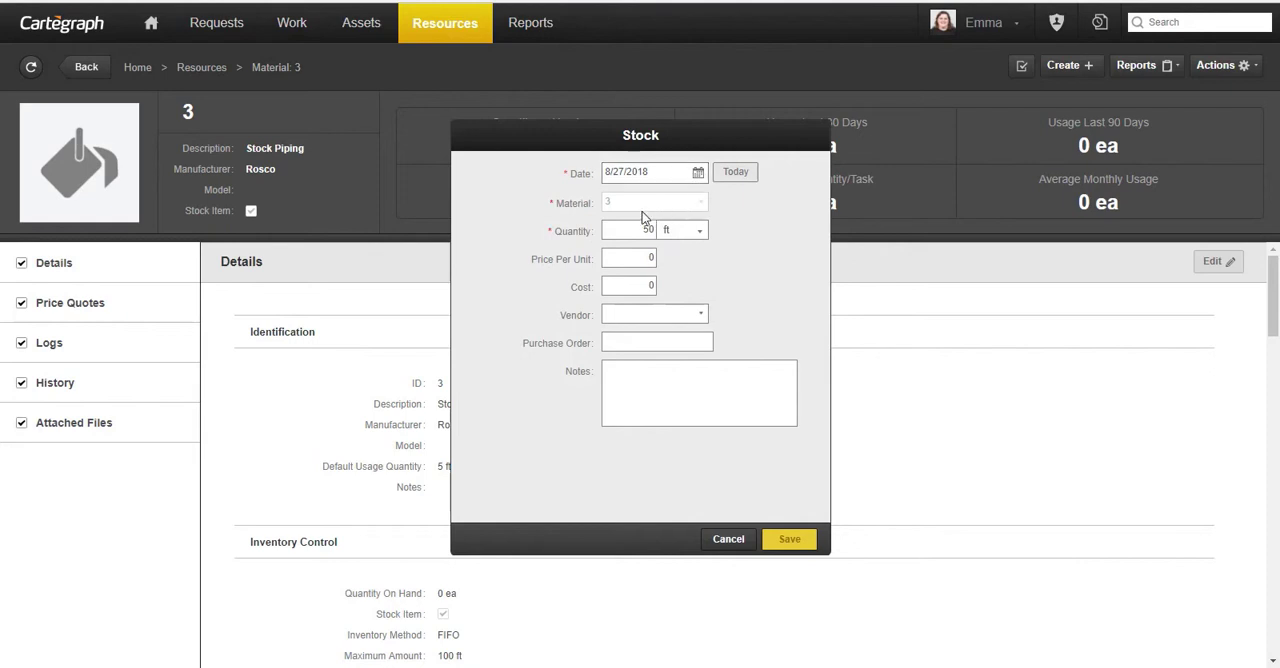
pyautogui.click(627, 232)
pyautogui.click(643, 258)
pyautogui.click(652, 287)
pyautogui.write('500')
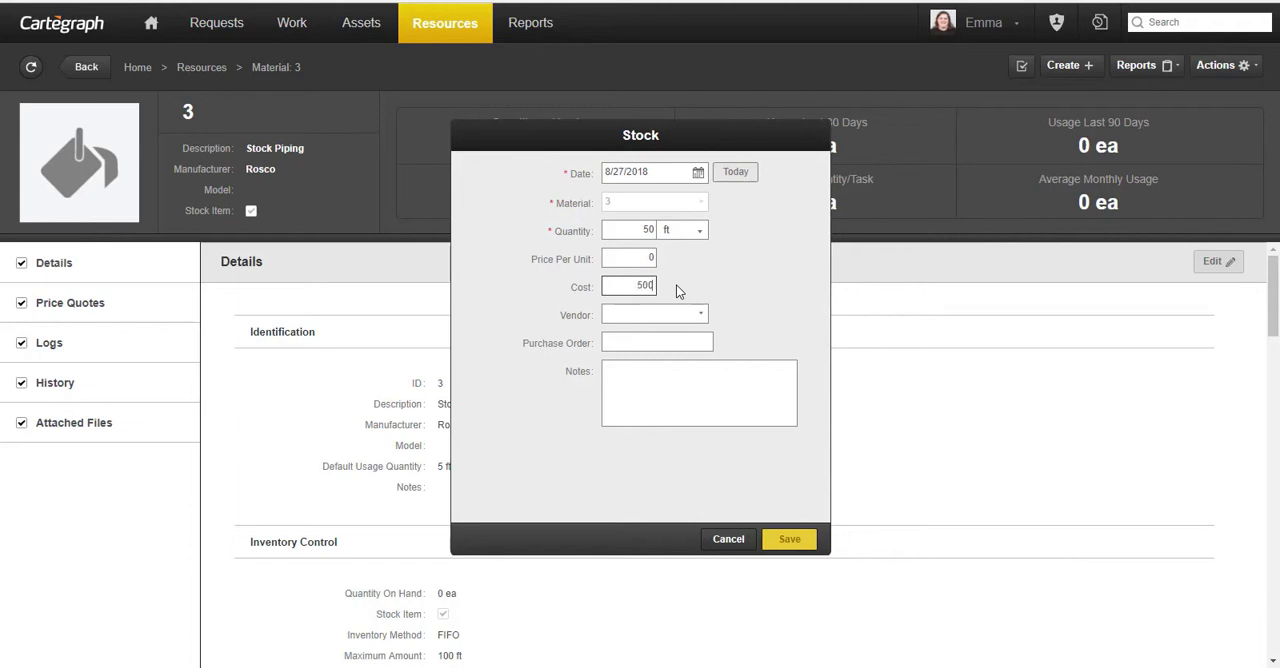
pyautogui.write('.00')
pyautogui.press('BackSpace')
pyautogui.press('BackSpace')
pyautogui.press('BackSpace')
pyautogui.write('0')
# - Set the stock entry's price per unit to 10 and save it
pyautogui.hotkey('shift', 'Tab')
pyautogui.write('10')
pyautogui.click(794, 543)
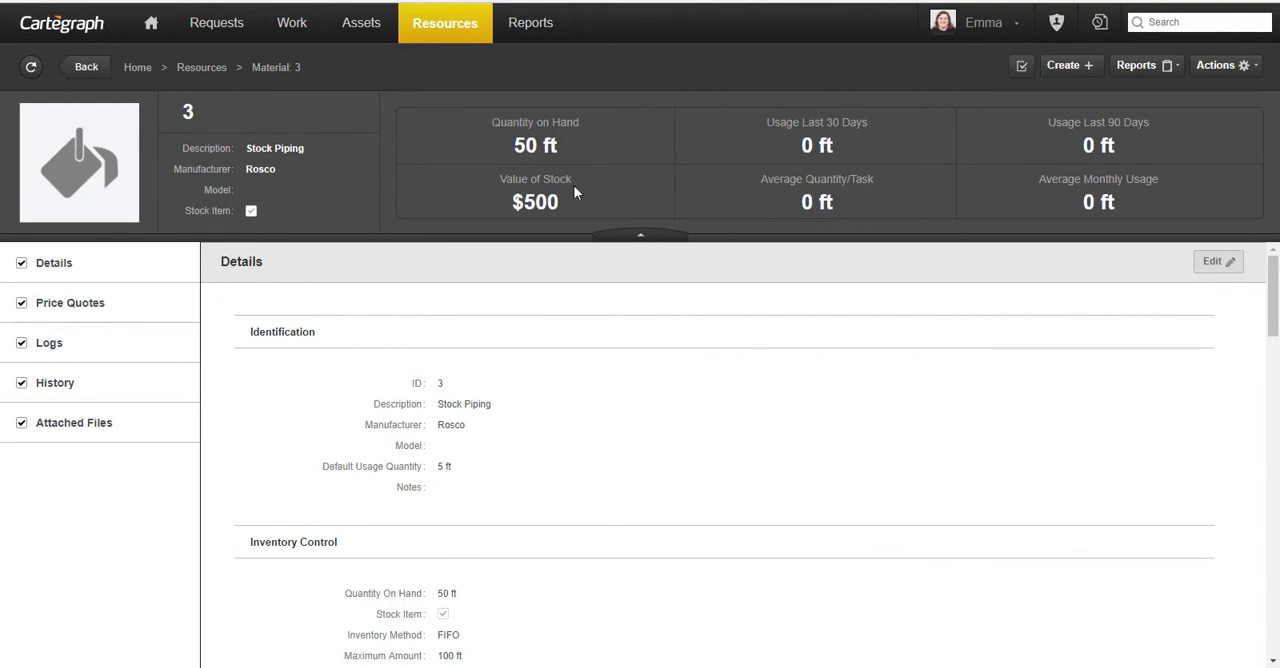
# - Go to the material's logs and record an increase adjustment of 5 ft at a price per unit of 10
pyautogui.click(45, 348)
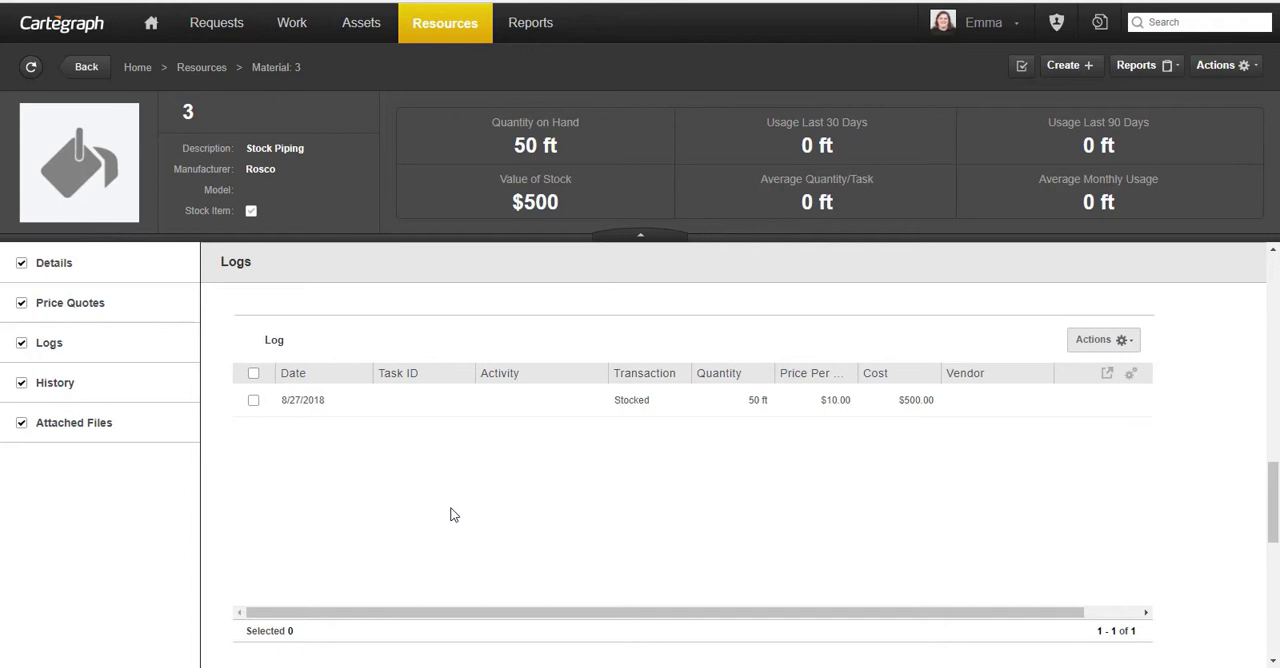
pyautogui.click(1243, 69)
pyautogui.click(1225, 123)
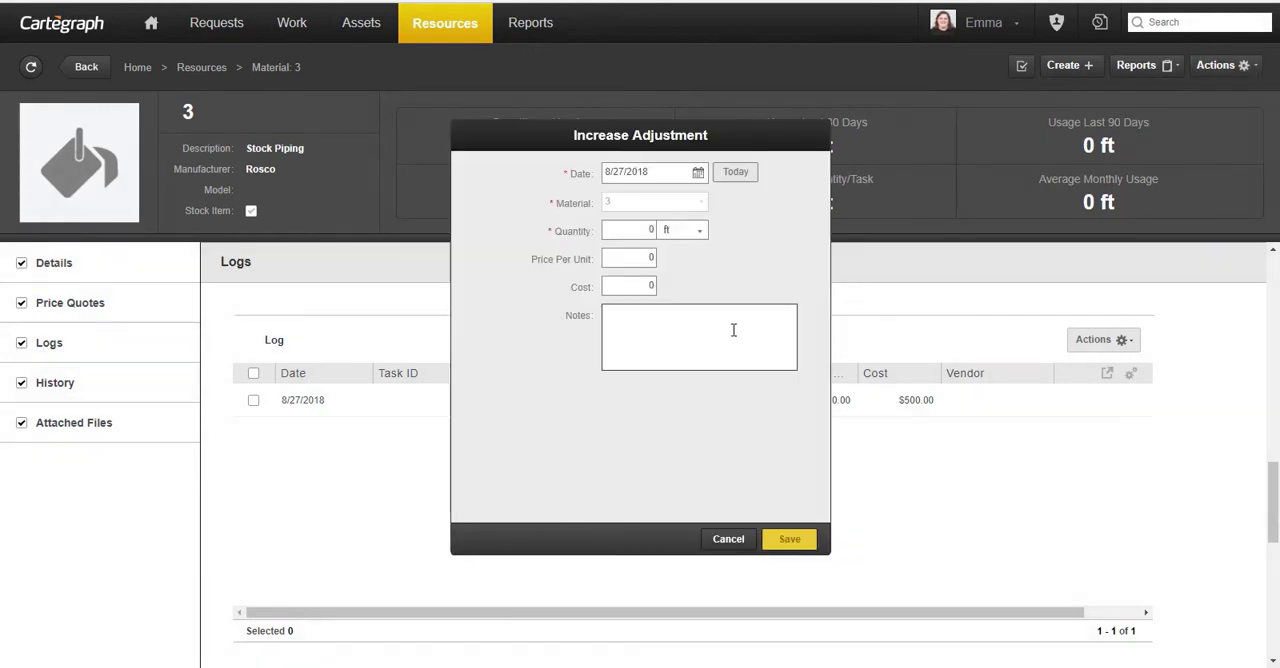
pyautogui.click(640, 230)
pyautogui.write('5')
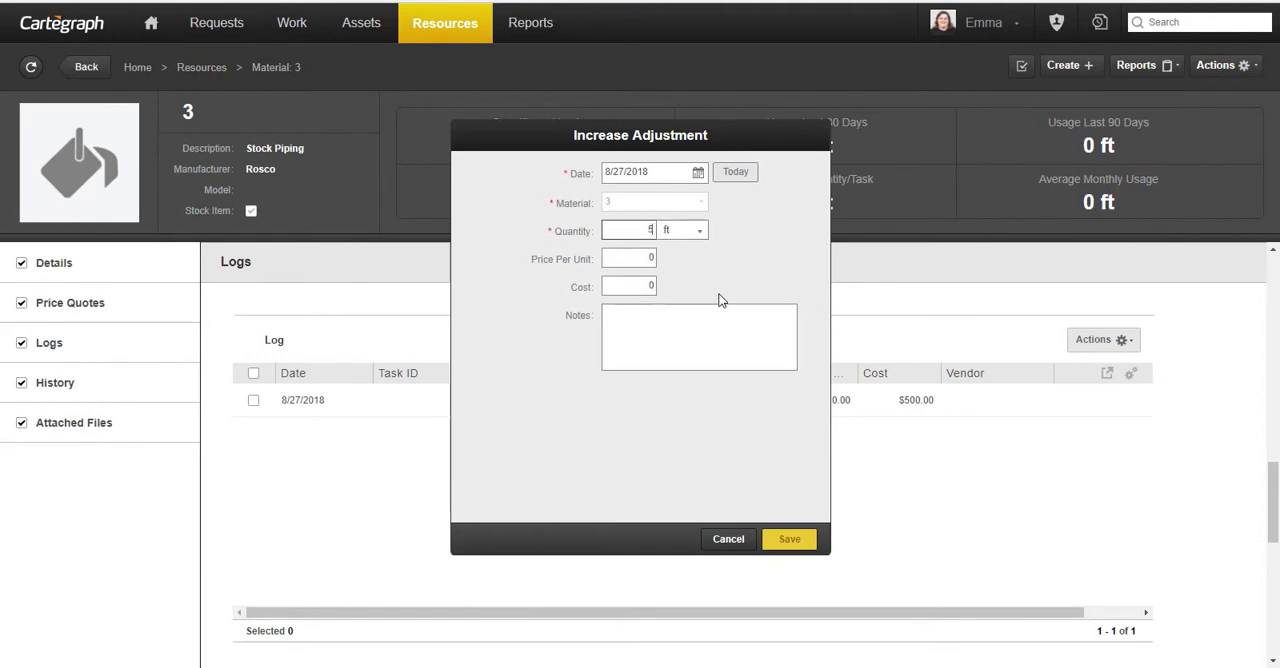
pyautogui.click(628, 260)
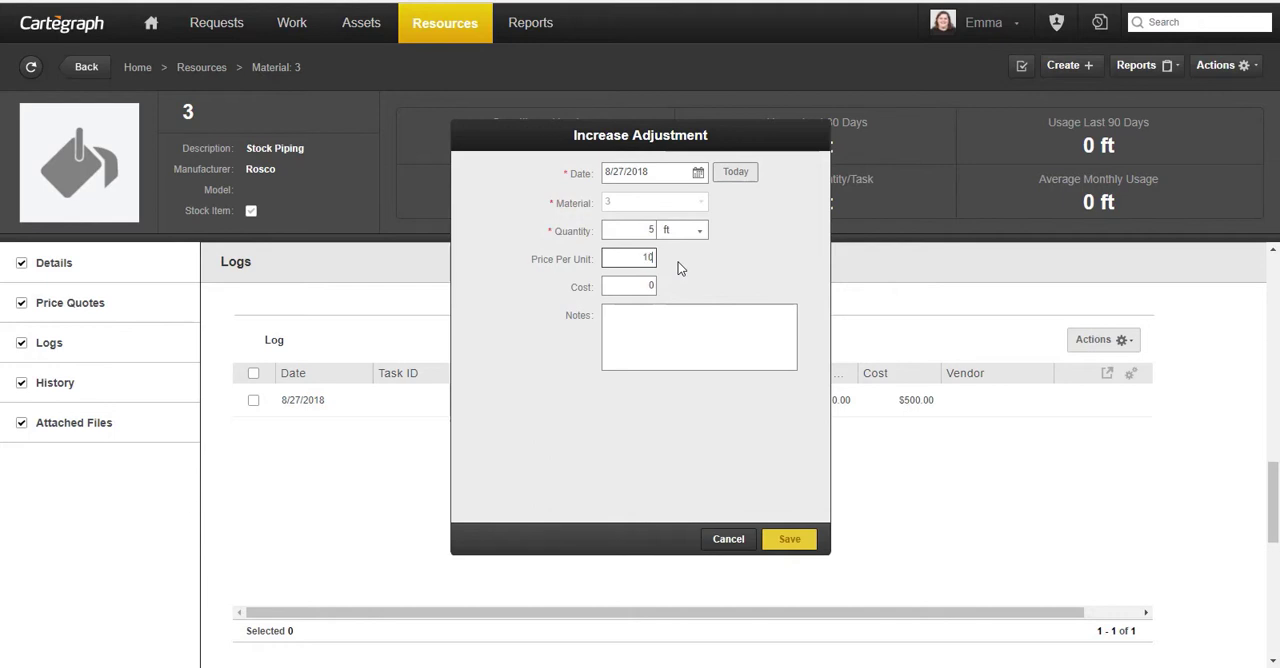
pyautogui.click(679, 264)
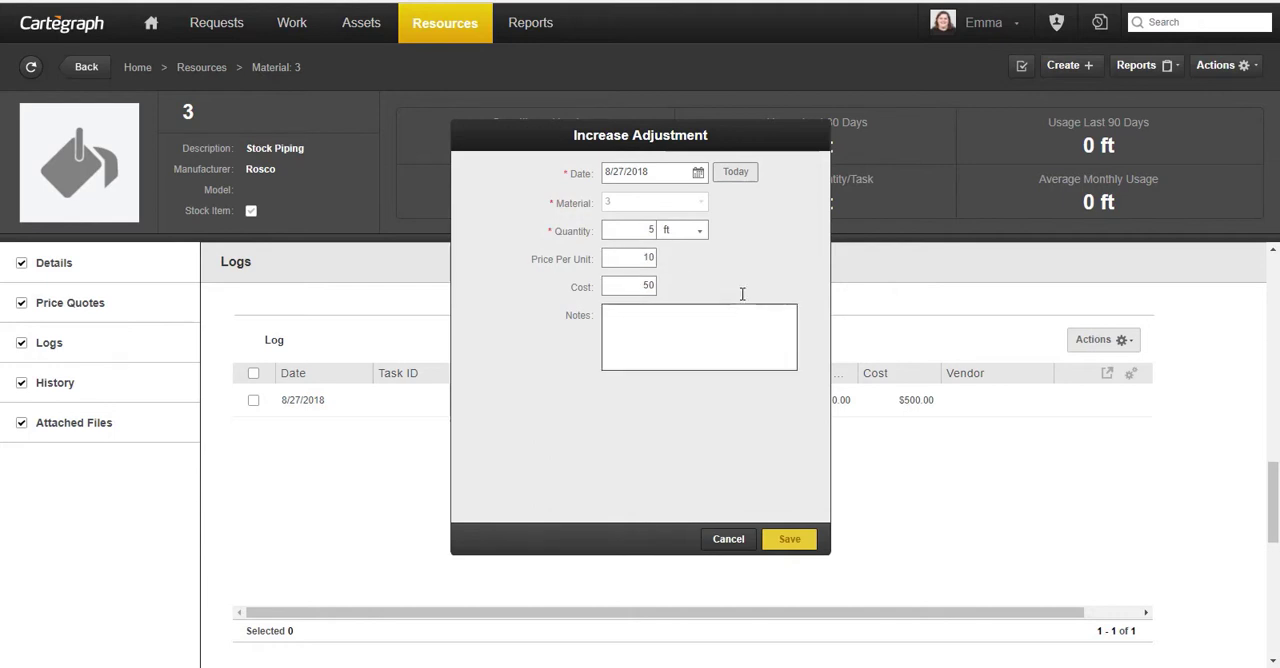
pyautogui.click(790, 543)
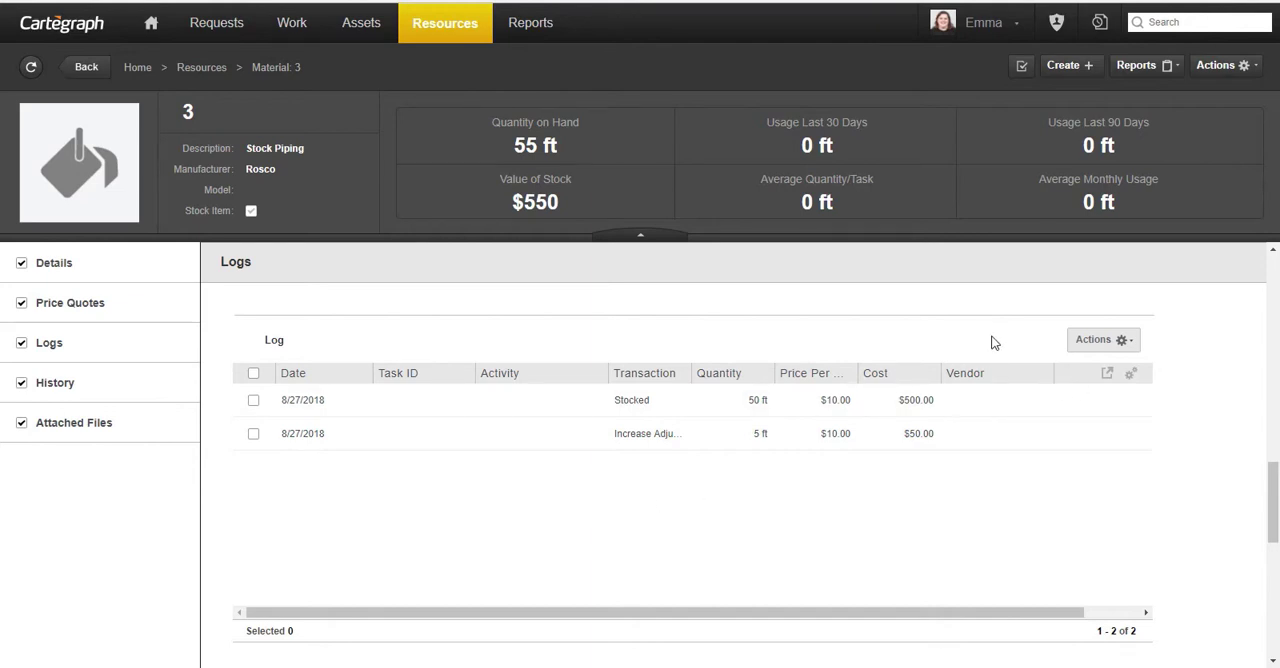
# - Record and save a decrease adjustment of 12 ft for the Stock Piping material
pyautogui.click(1208, 68)
pyautogui.click(1208, 108)
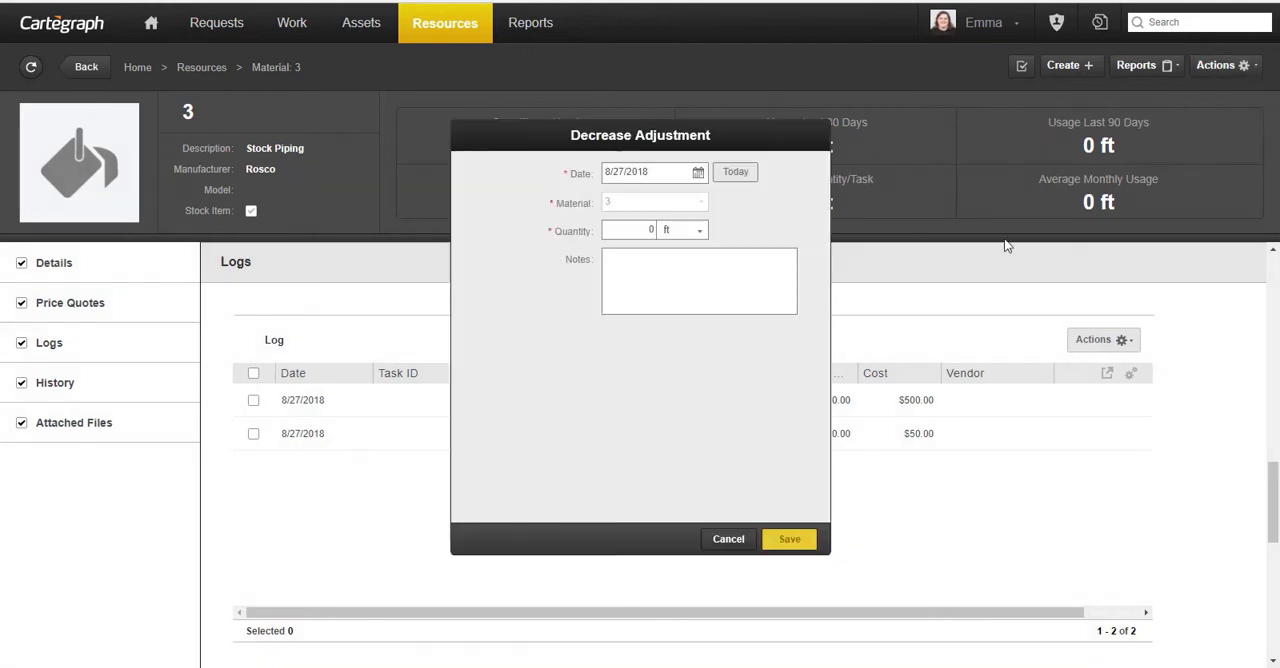
pyautogui.click(635, 230)
pyautogui.write('1')
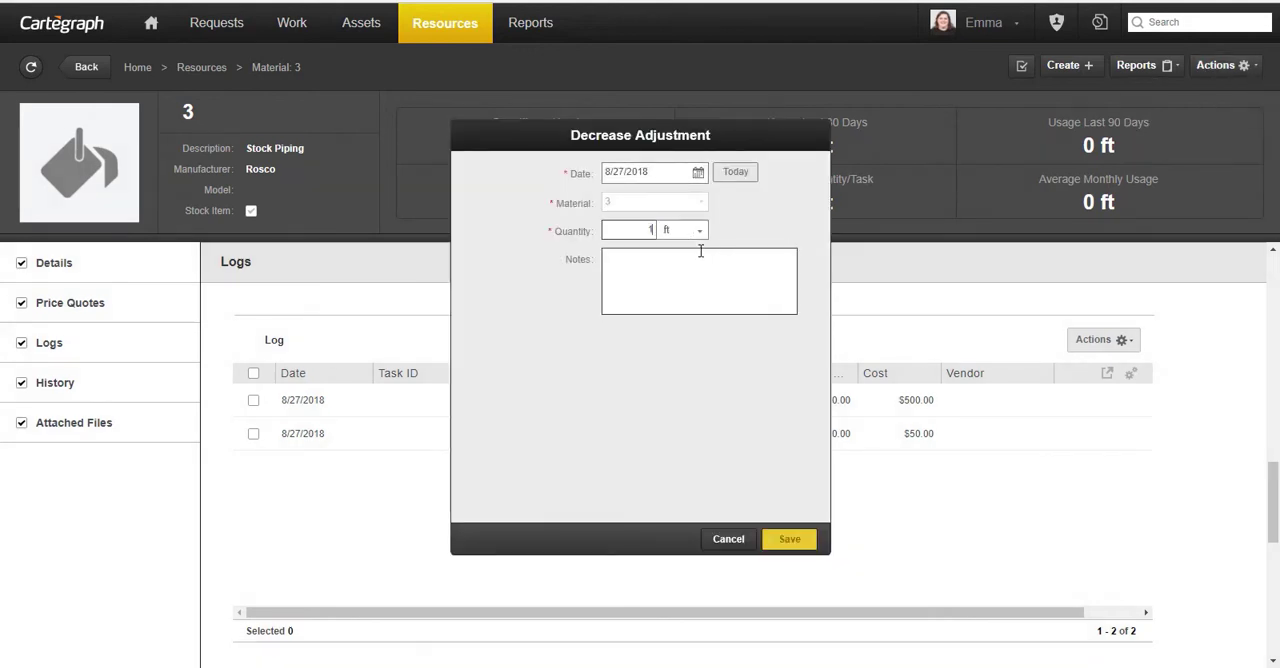
pyautogui.write('2')
pyautogui.click(787, 542)
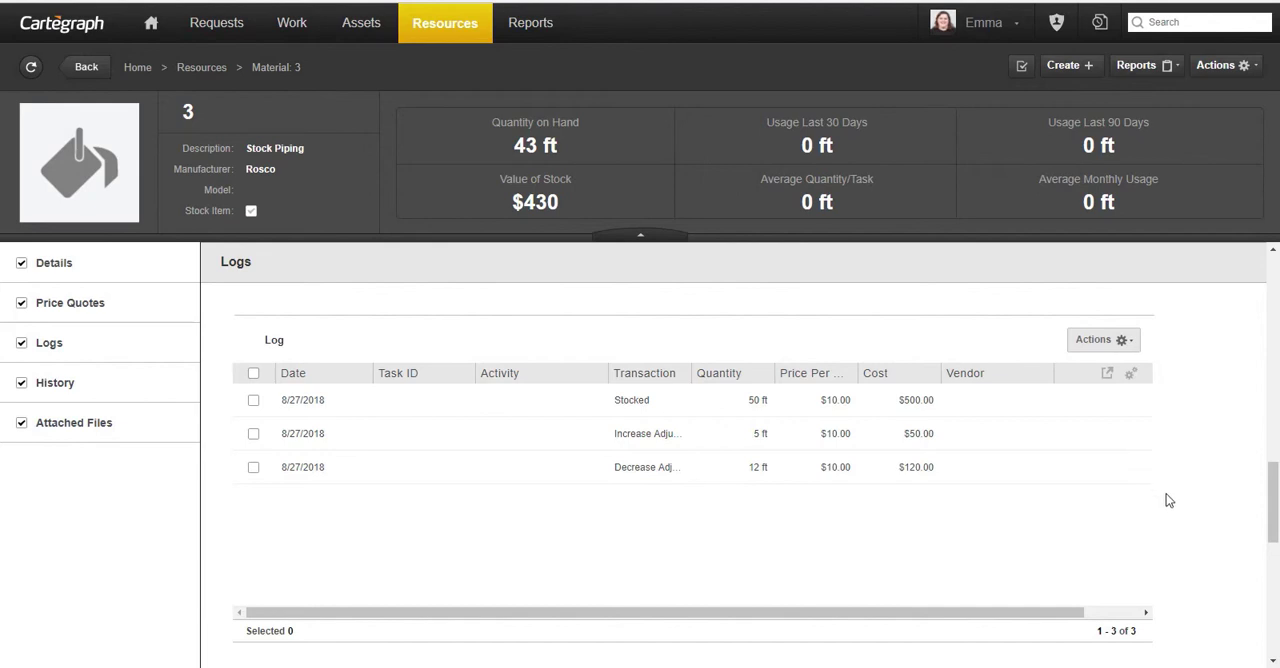
# - Return to the resources list and switch it to vendors
pyautogui.scroll(1, 1169, 508)
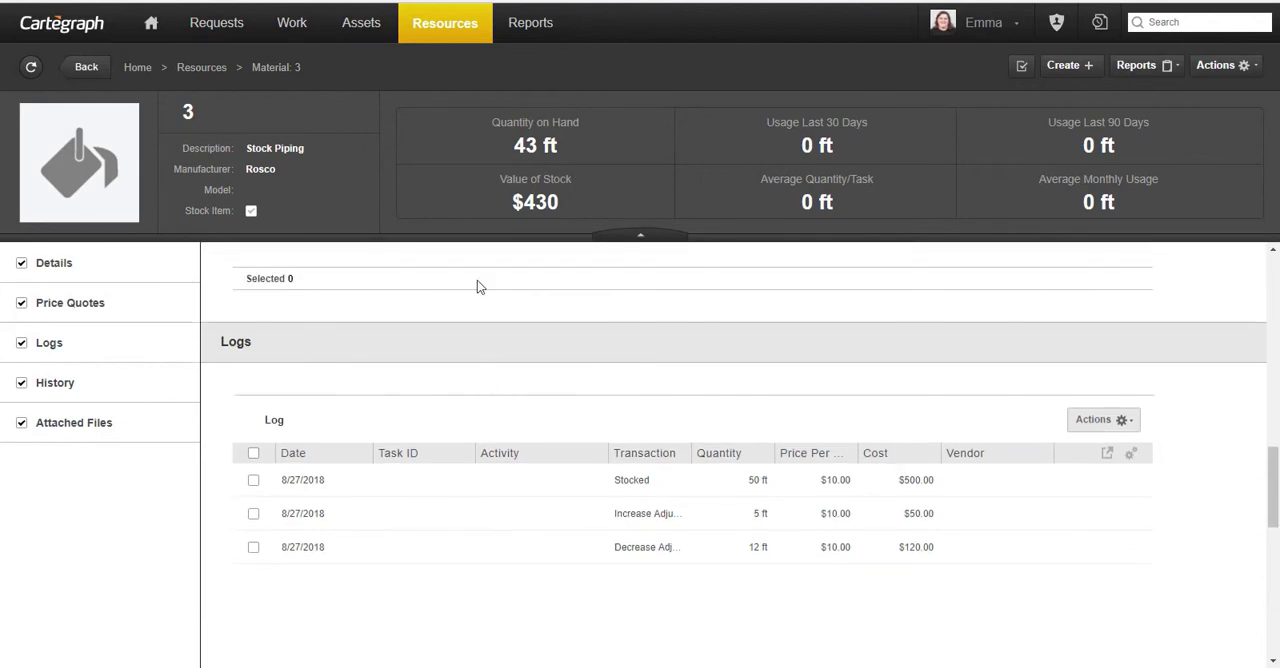
pyautogui.click(438, 30)
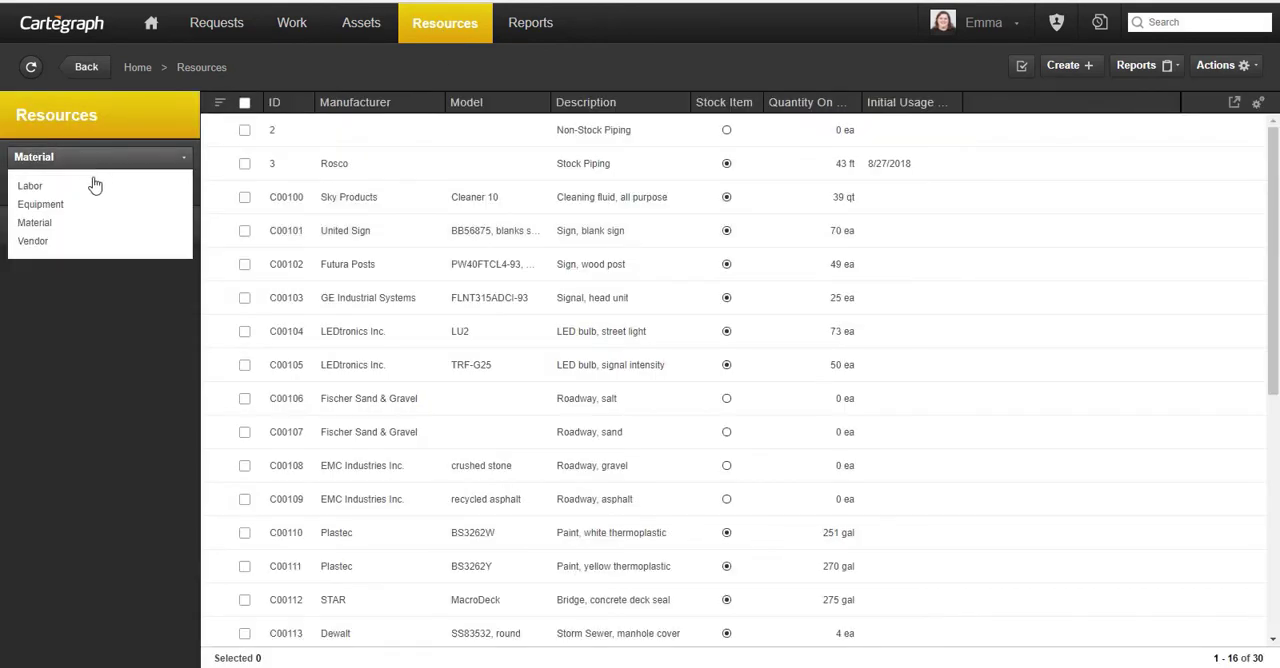
pyautogui.click(72, 242)
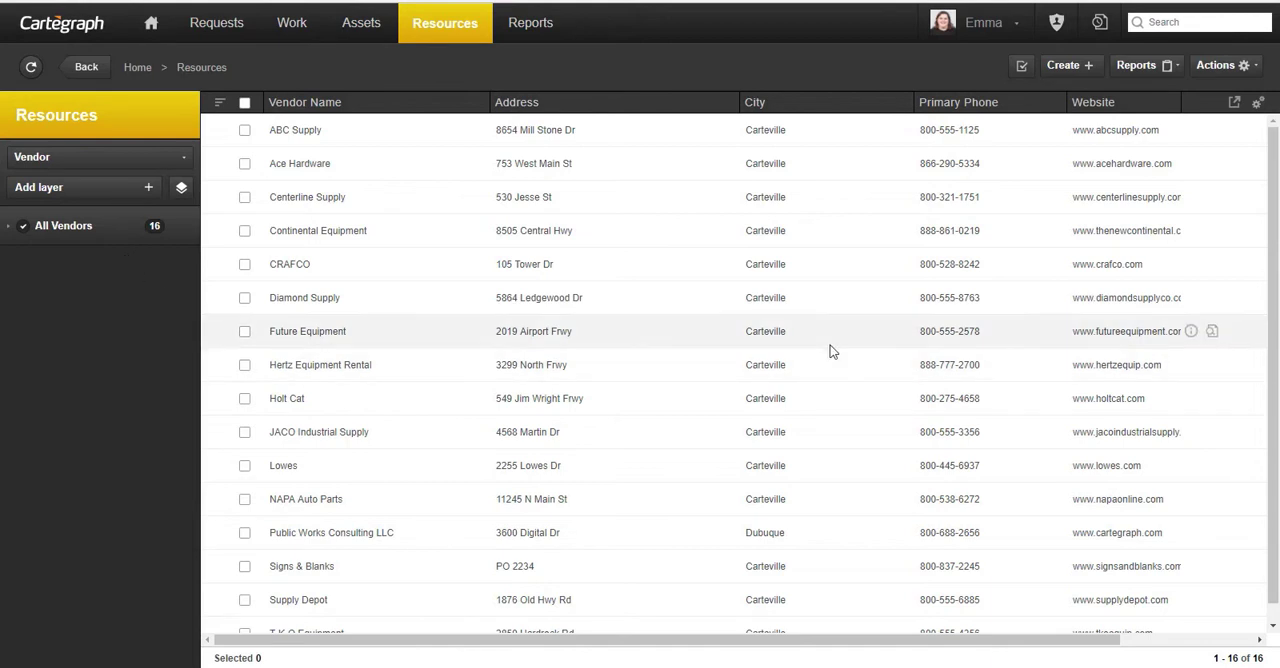
# - Create a new vendor record with the name Cartegraph Shop
pyautogui.click(1067, 66)
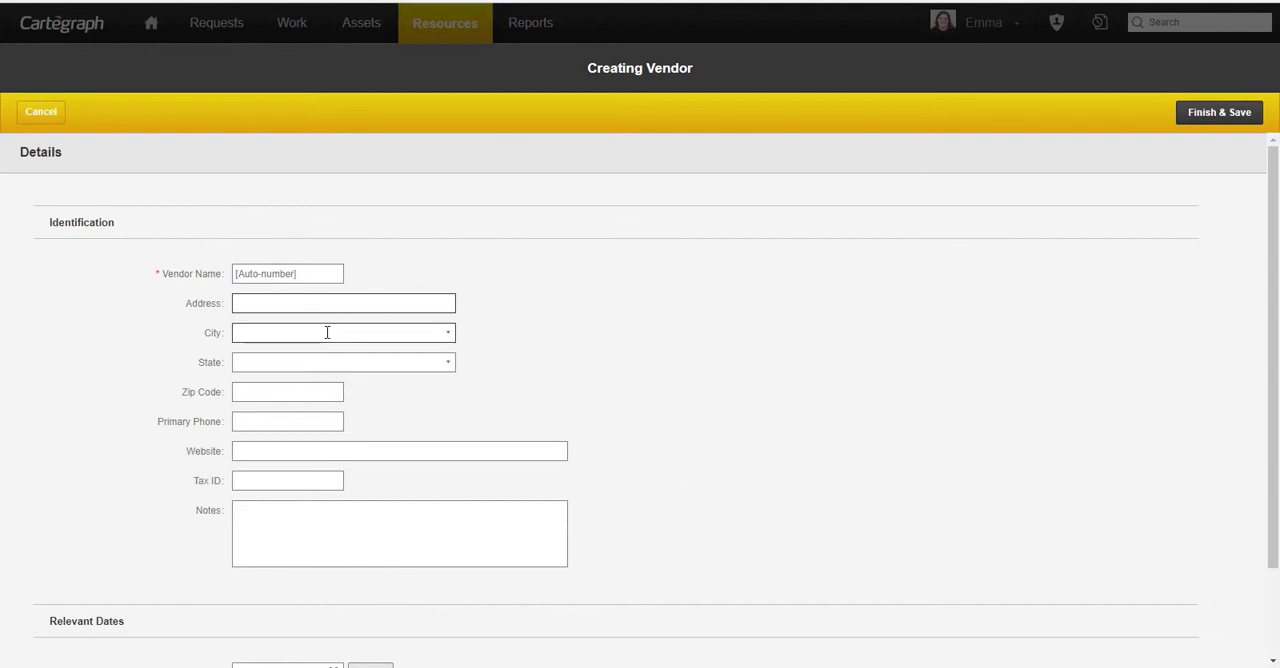
pyautogui.click(278, 274)
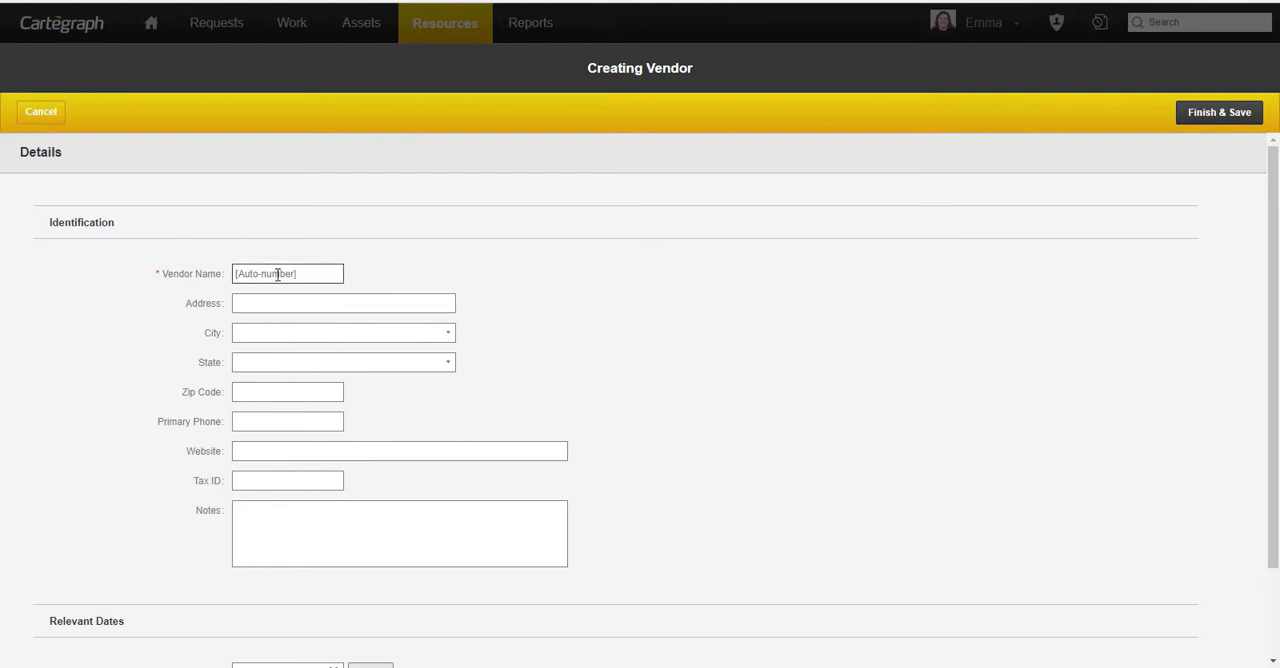
pyautogui.write('Cartegraph sho')
pyautogui.press('BackSpace')
pyautogui.press('BackSpace')
pyautogui.press('BackSpace')
pyautogui.write('Shop')
pyautogui.press('Tab')
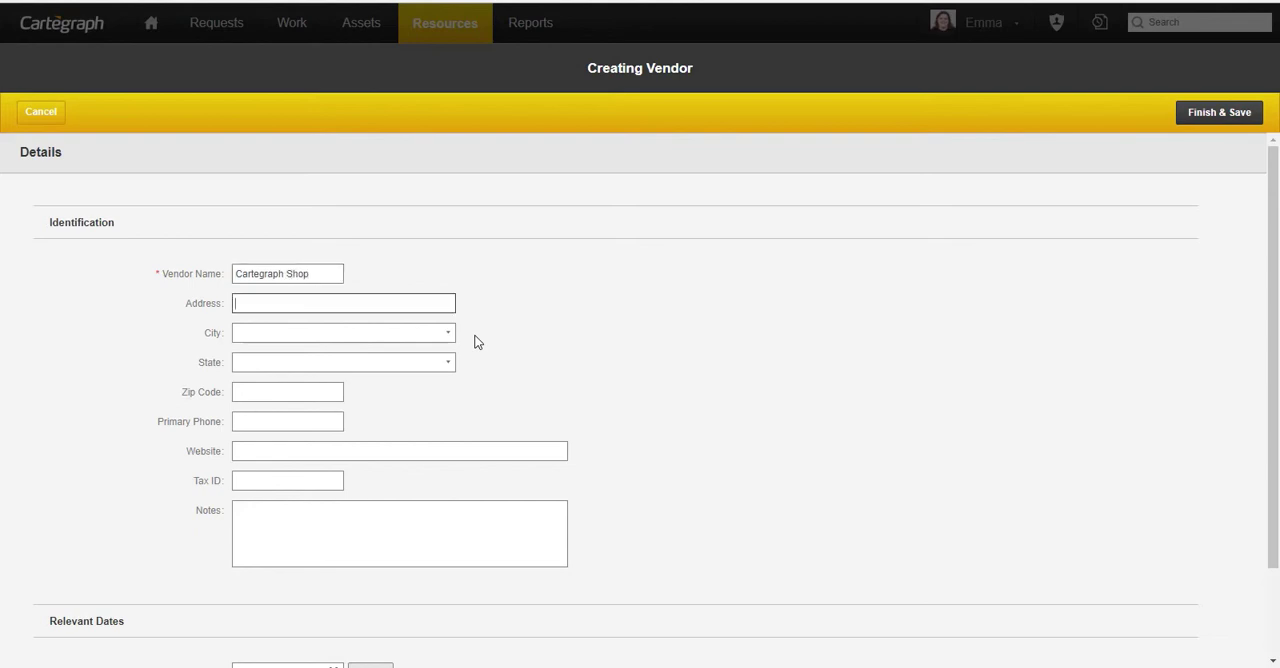
# - Enter the new vendor's street address
pyautogui.write('36-')
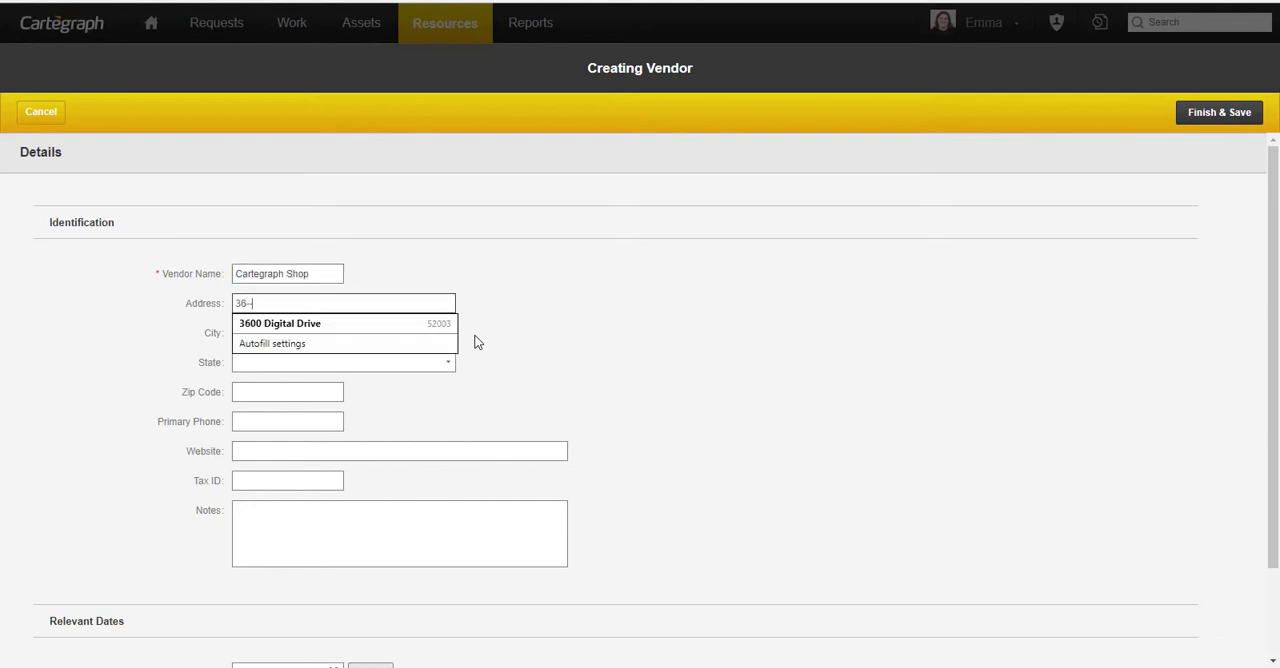
pyautogui.write('-00 Digital Drive')
pyautogui.click(478, 342)
# - Select Dubuque as the vendor's city and Iowa as its state
pyautogui.click(428, 334)
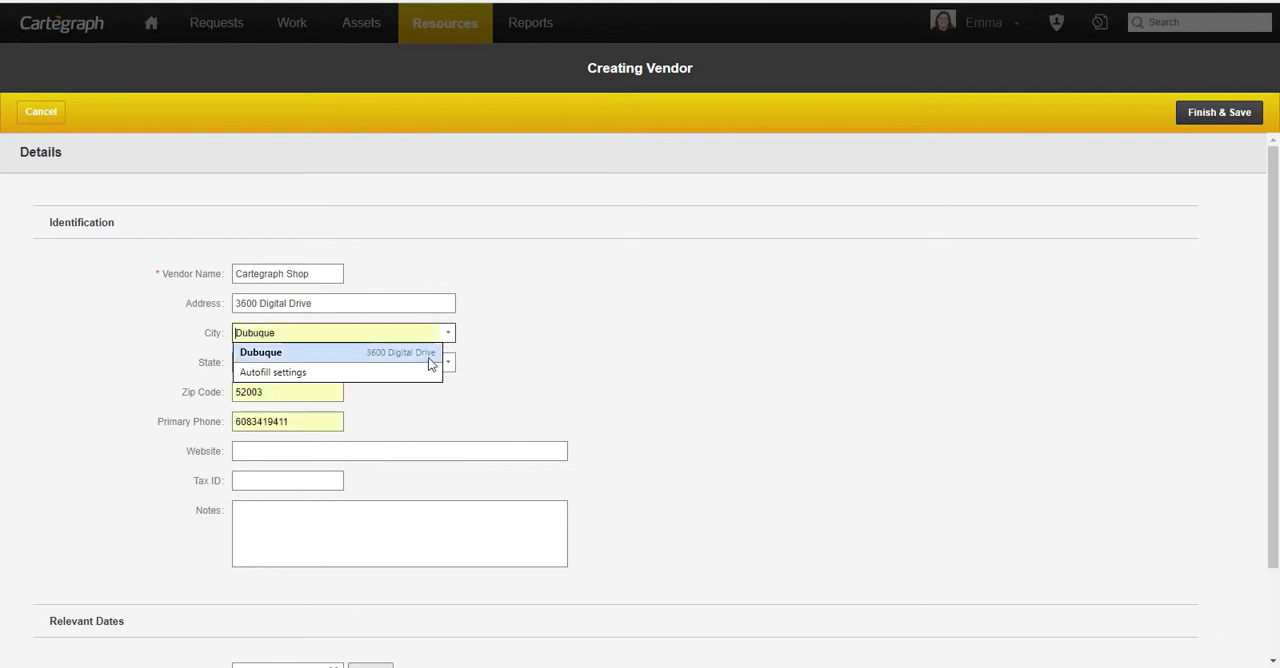
pyautogui.click(482, 346)
pyautogui.click(450, 338)
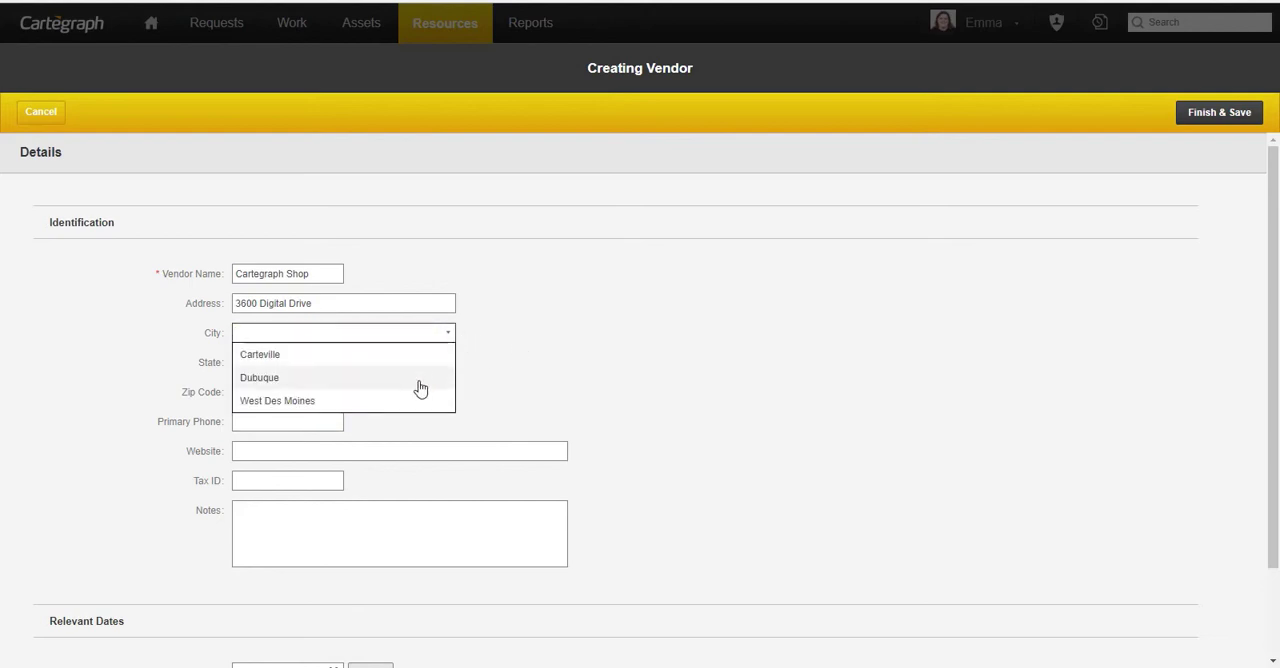
pyautogui.click(422, 380)
pyautogui.click(449, 366)
pyautogui.scroll(-3, 409, 460)
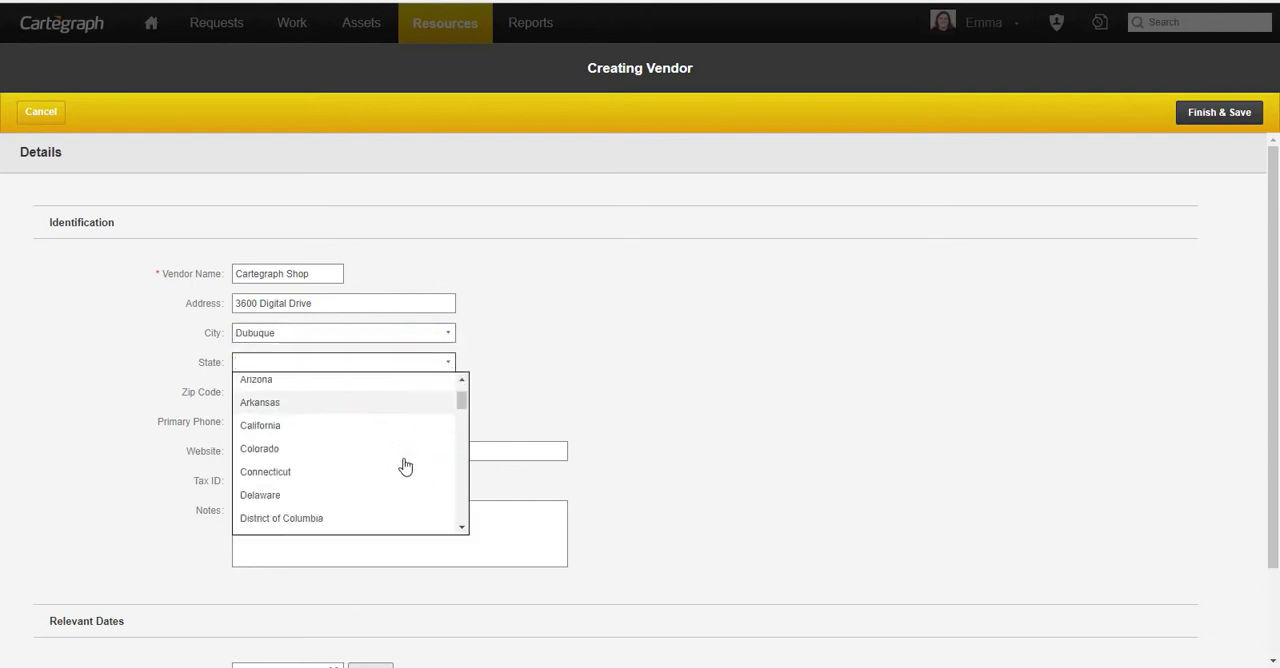
pyautogui.click(345, 491)
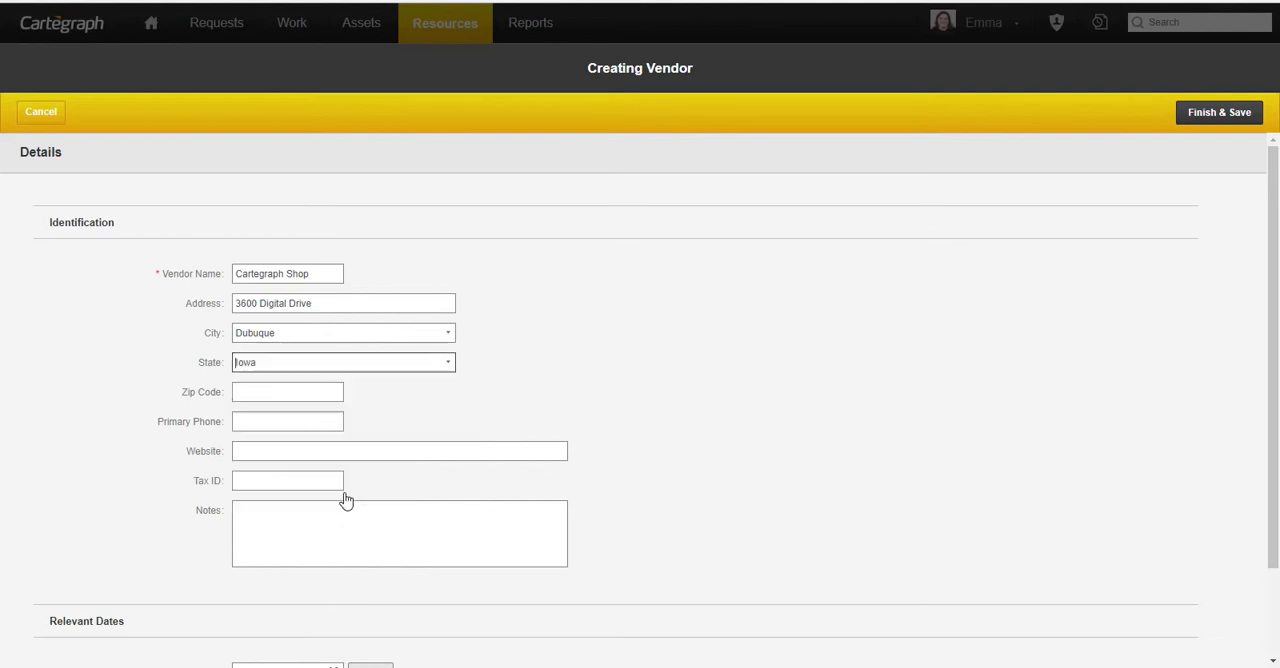
# - Fill in the vendor's zip code and primary phone number
pyautogui.click(291, 393)
pyautogui.write('52003')
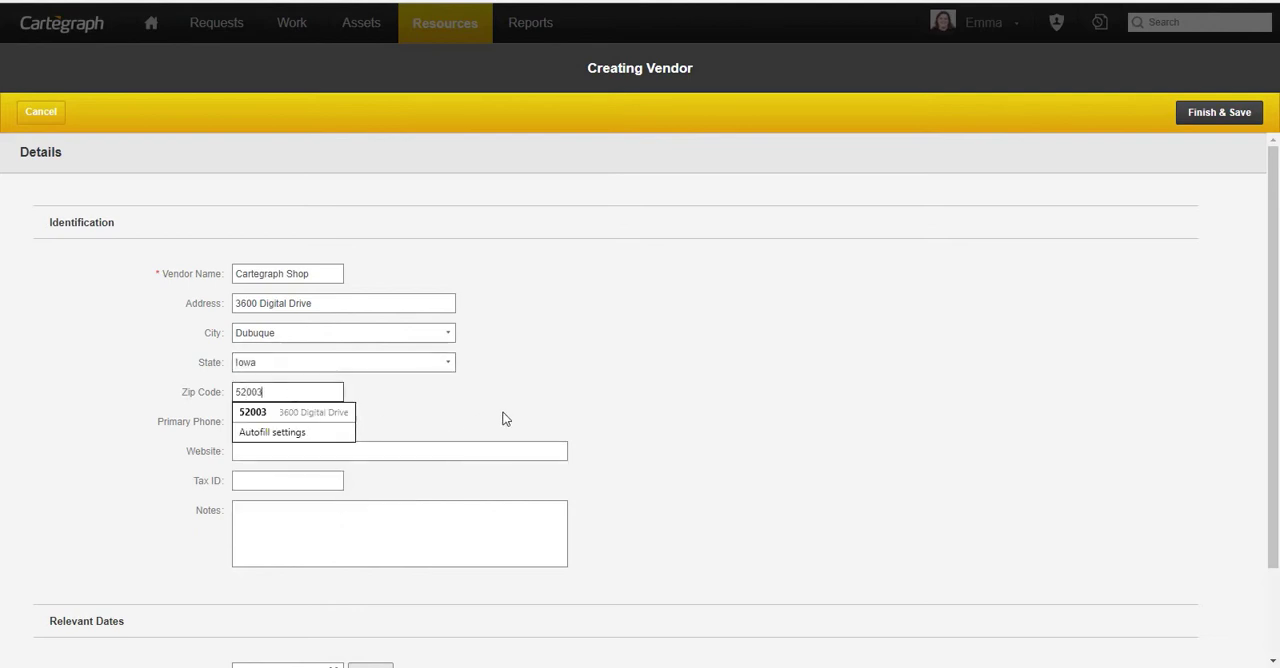
pyautogui.click(505, 419)
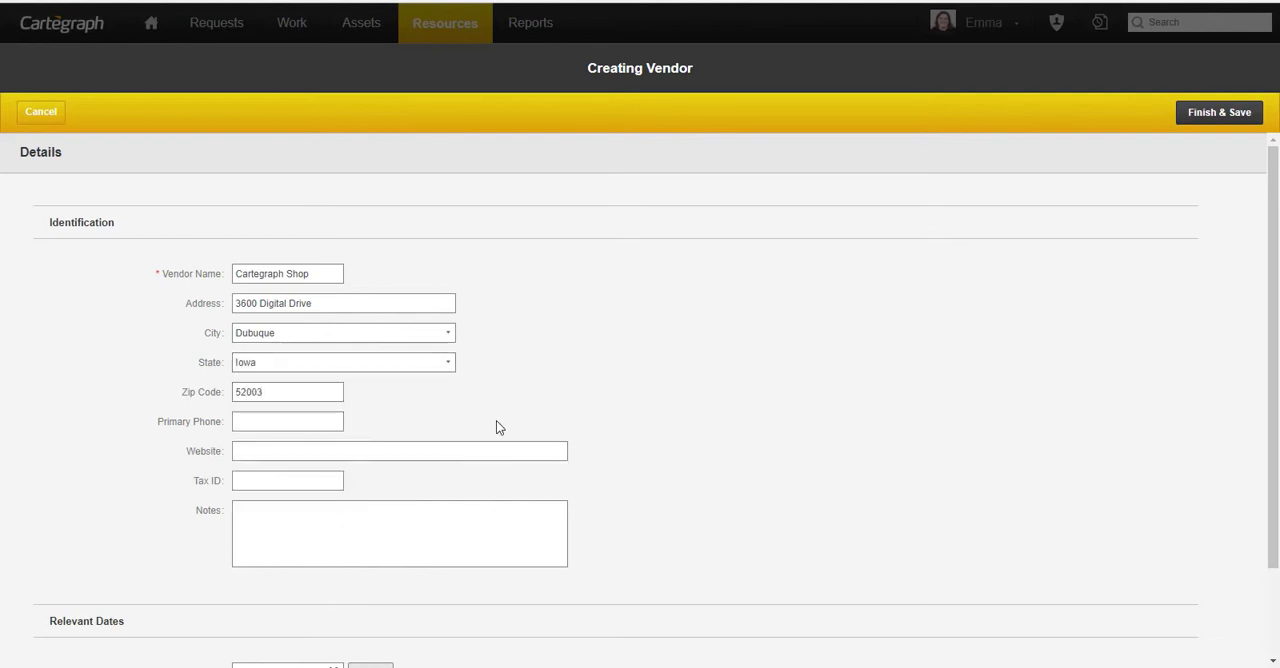
pyautogui.click(263, 421)
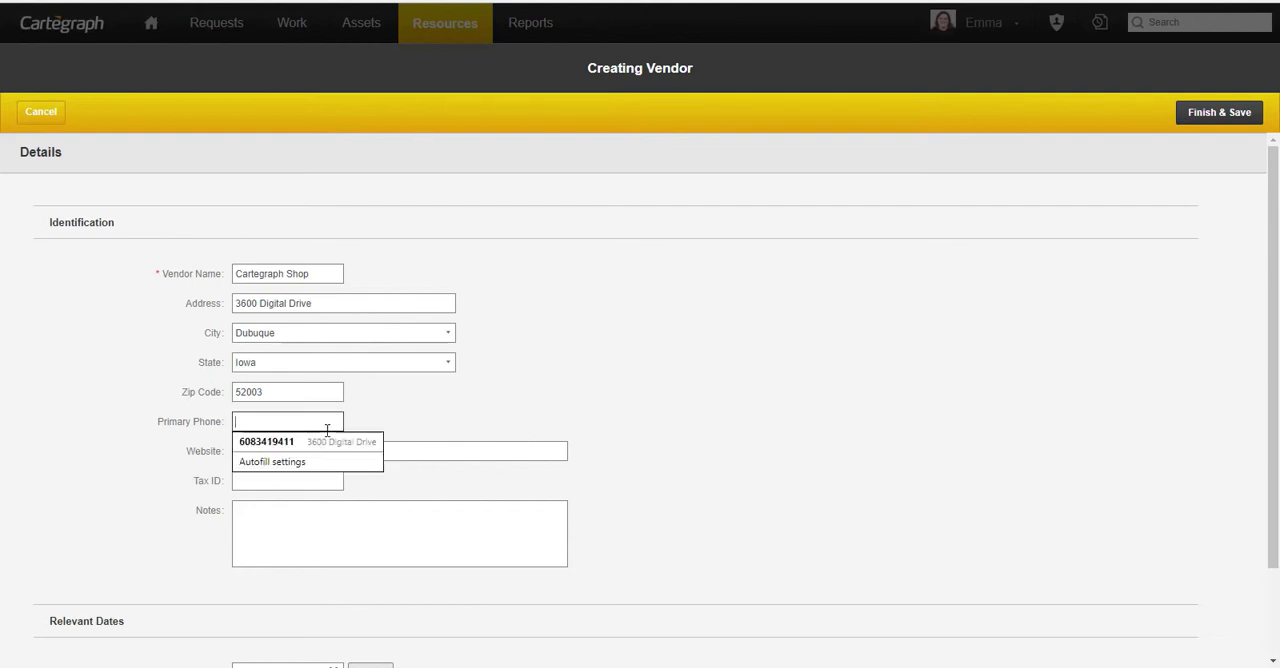
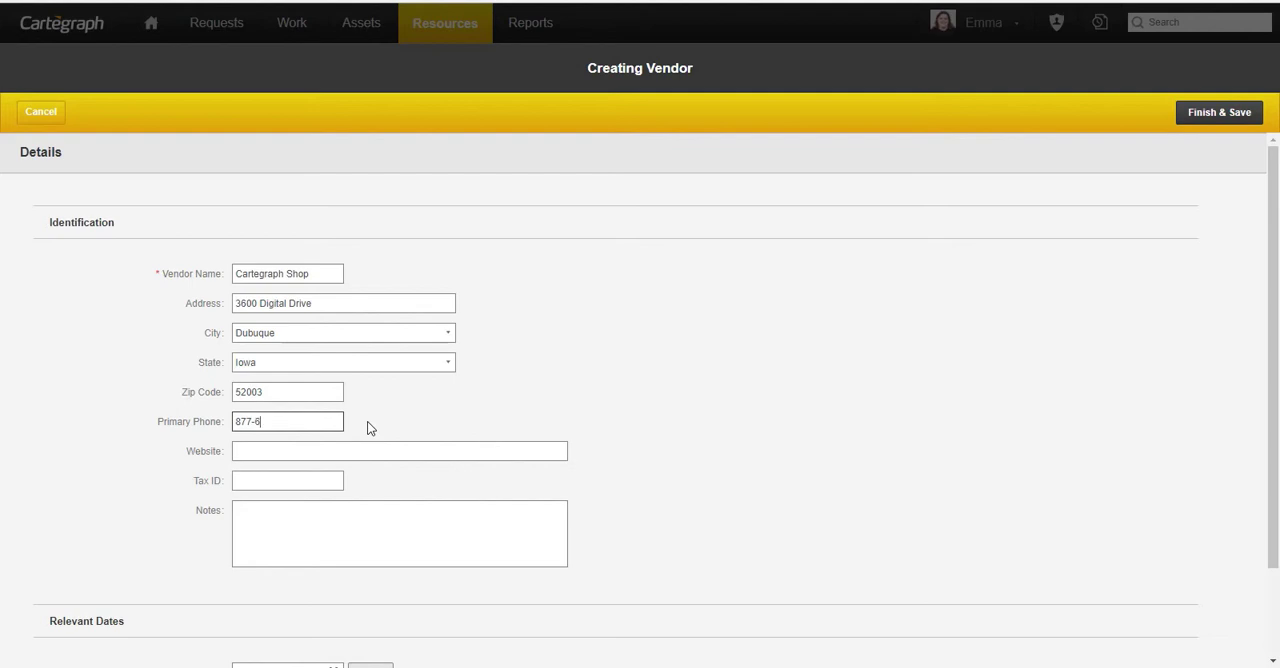
pyautogui.click(275, 452)
pyautogui.write('www')
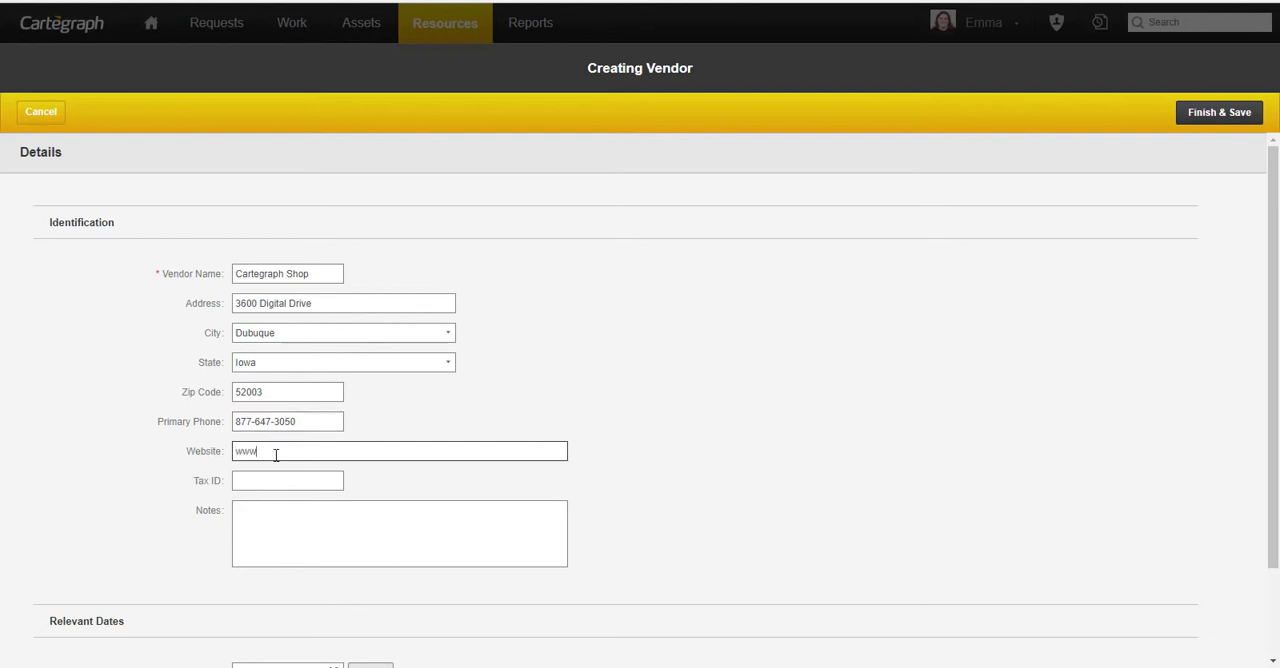
pyautogui.write('.cartegraphshop.com')
pyautogui.click(541, 494)
# - Set the vendor's established date to 1/1/2000 and save the vendor record
pyautogui.scroll(-1, 618, 484)
pyautogui.scroll(-1, 618, 484)
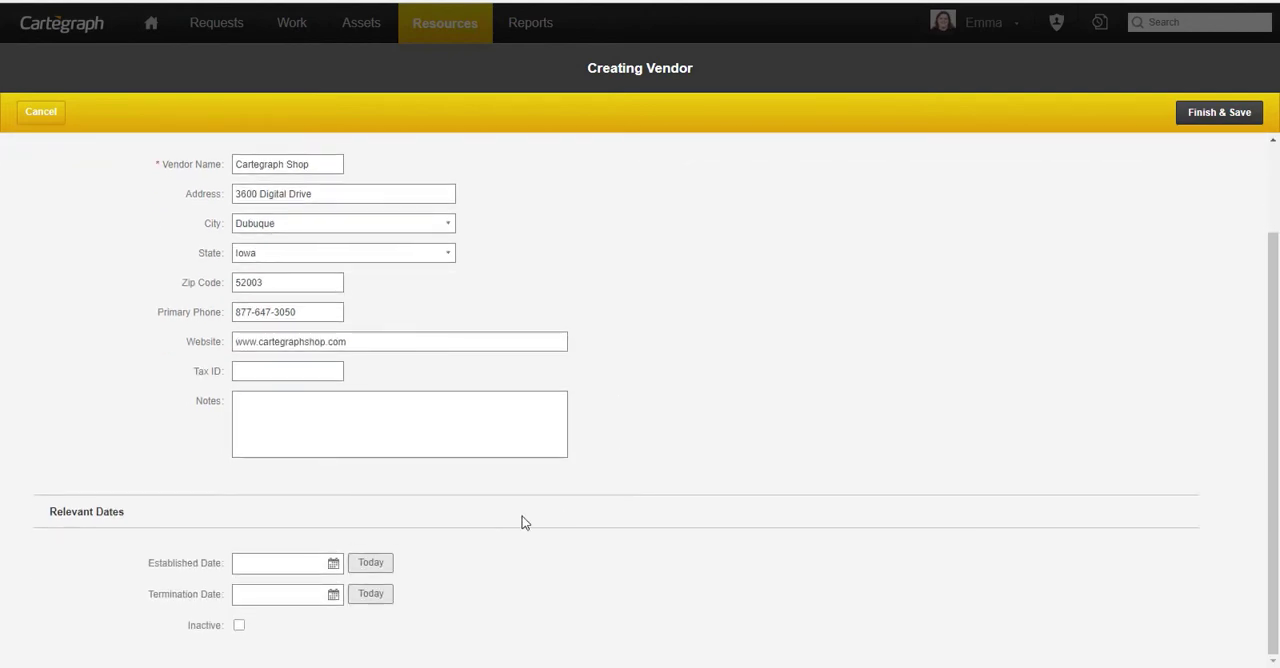
pyautogui.click(307, 556)
pyautogui.write('1/1/2000')
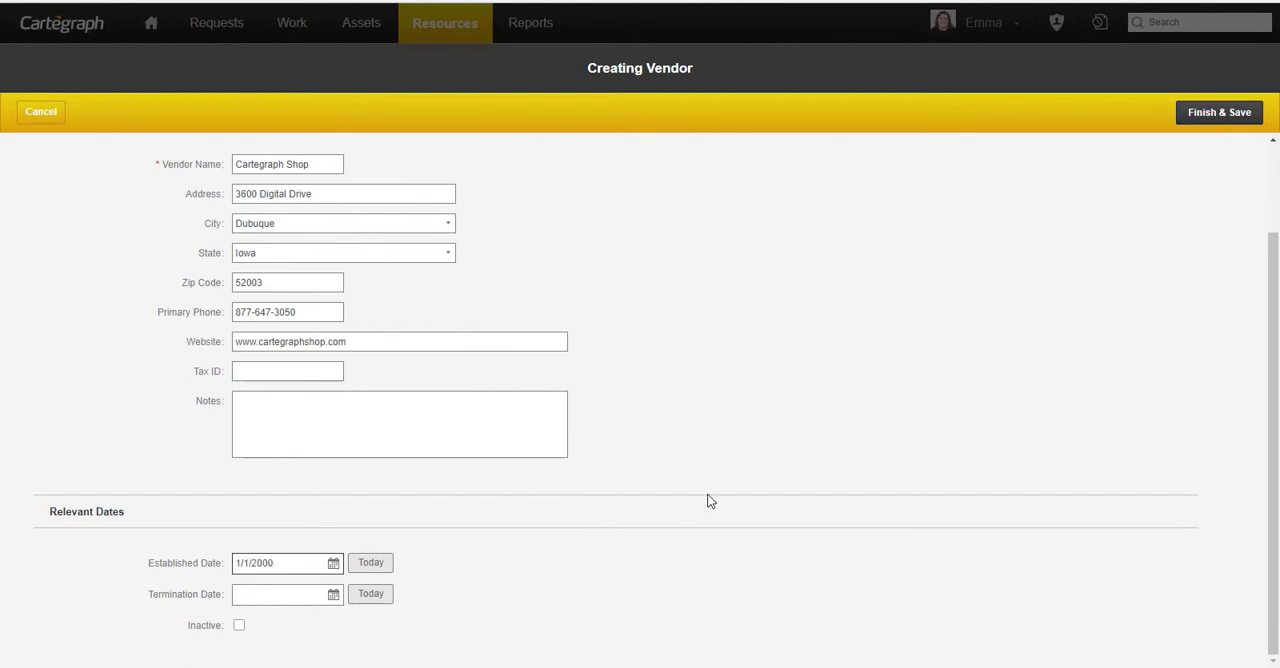
pyautogui.click(1210, 118)
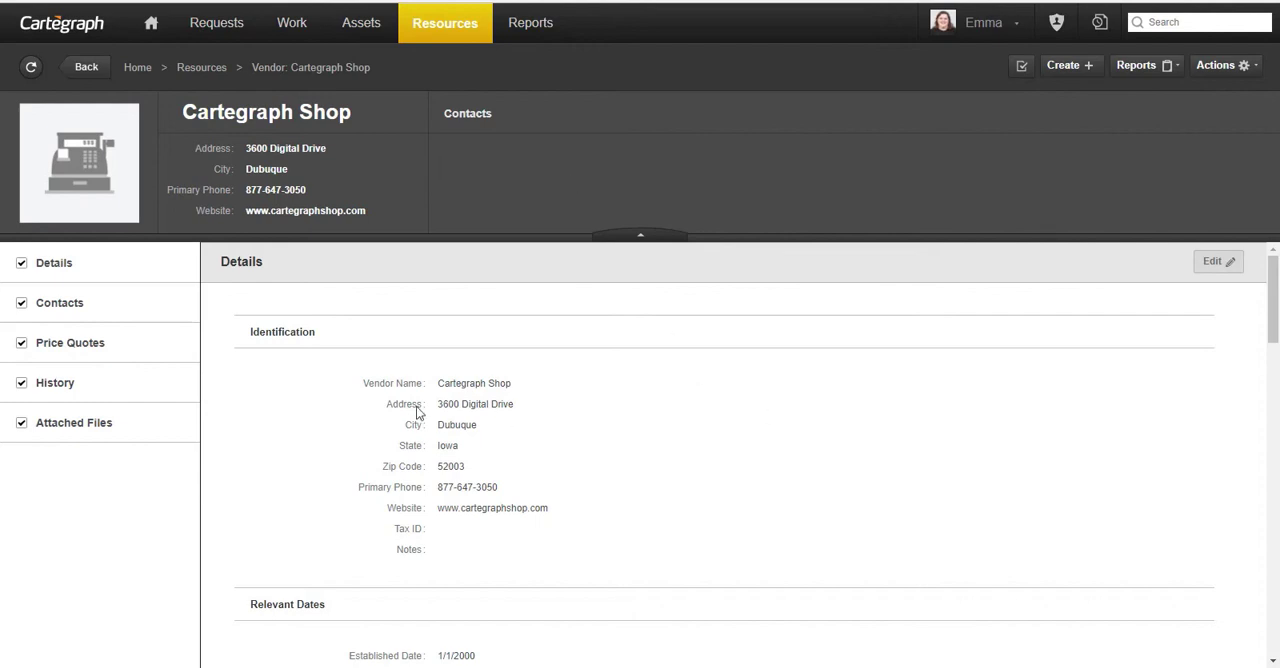
# - Start a new contact for the vendor, filling in the contact's full name and the title Lead Engineer
pyautogui.click(60, 306)
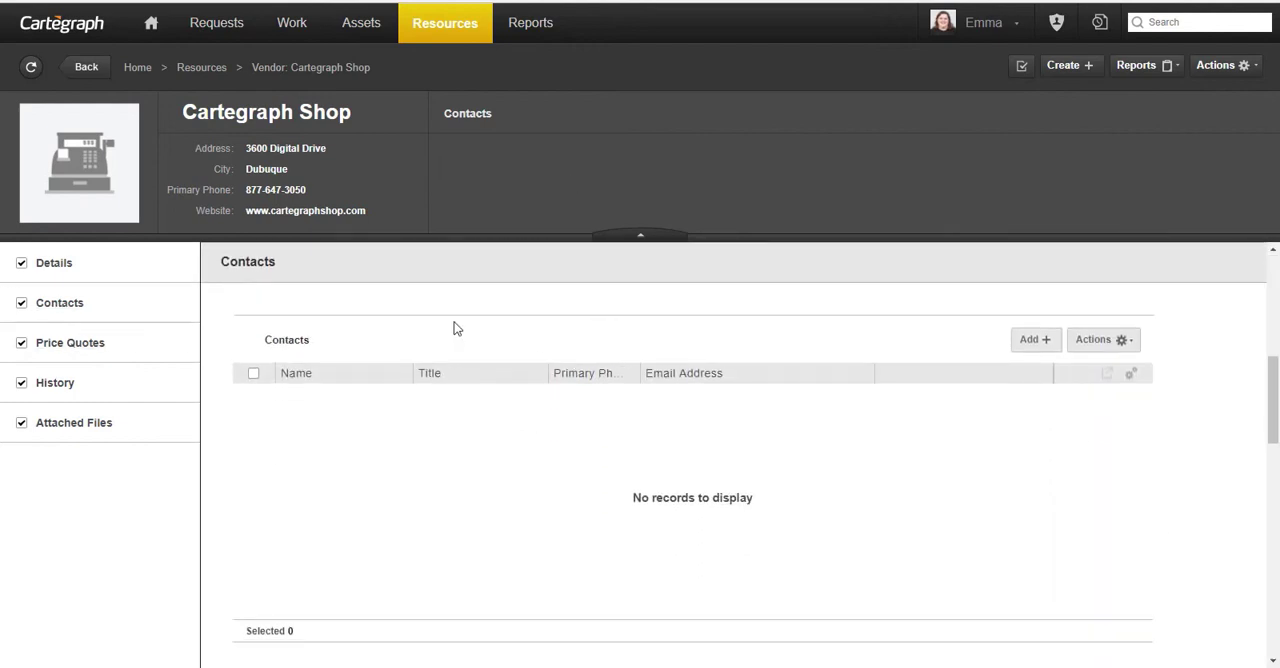
pyautogui.click(1036, 340)
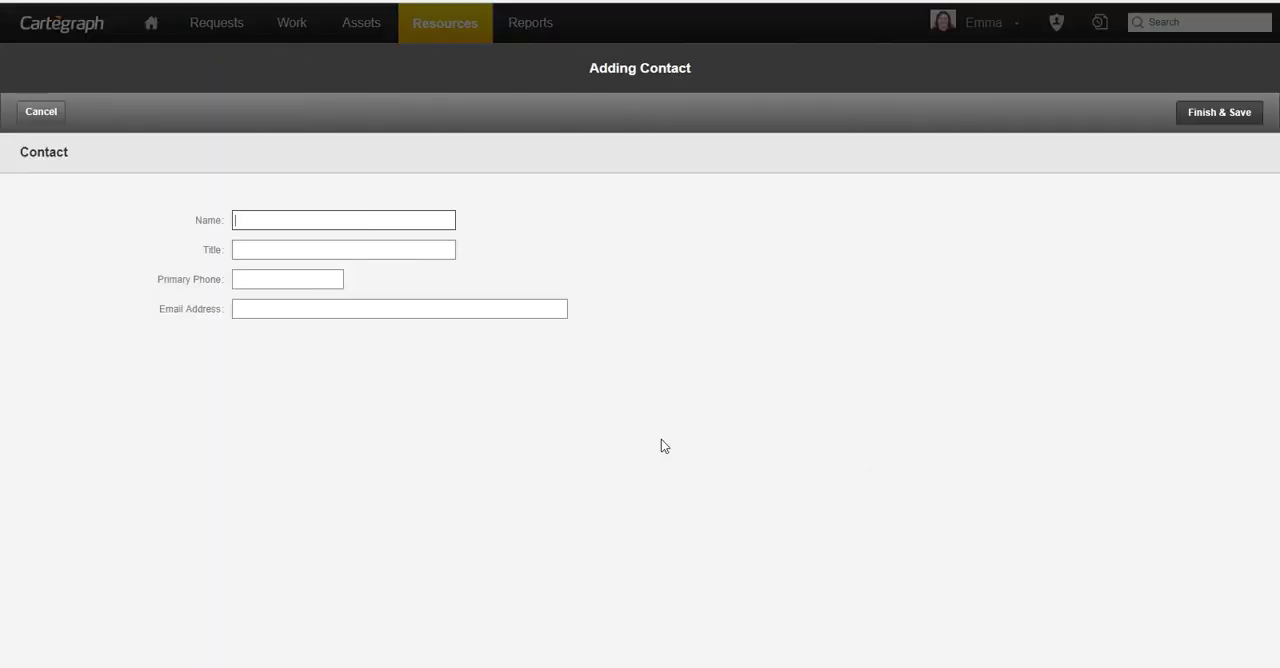
pyautogui.click(335, 220)
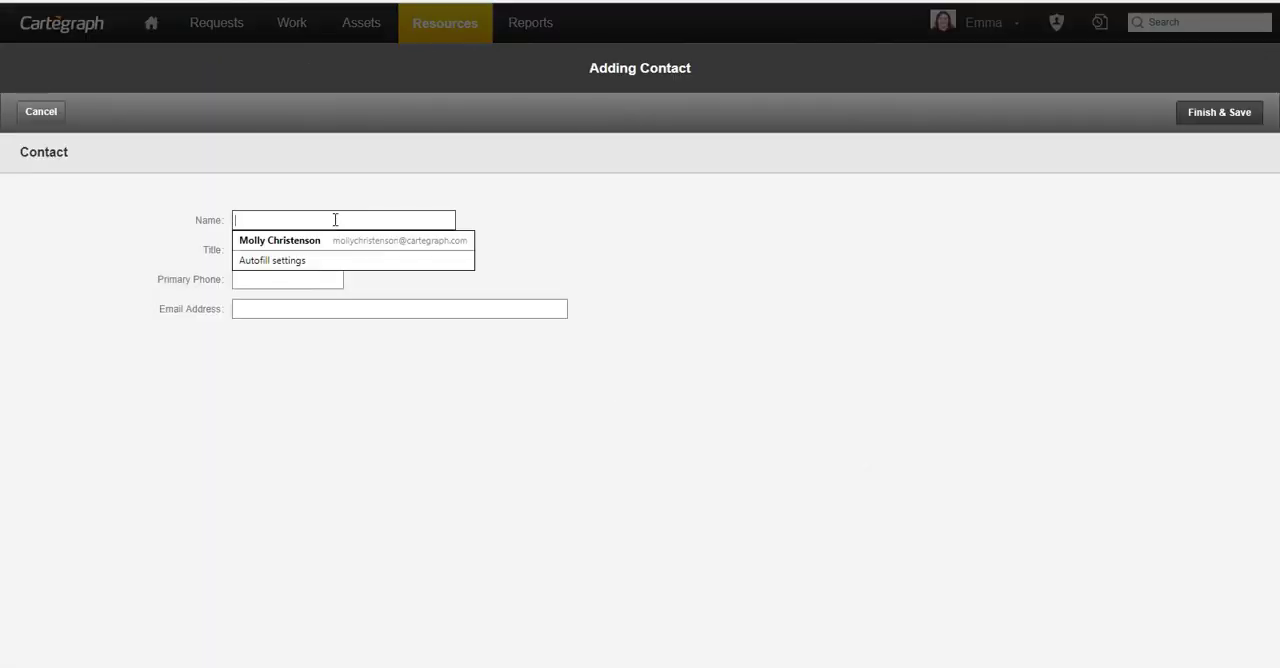
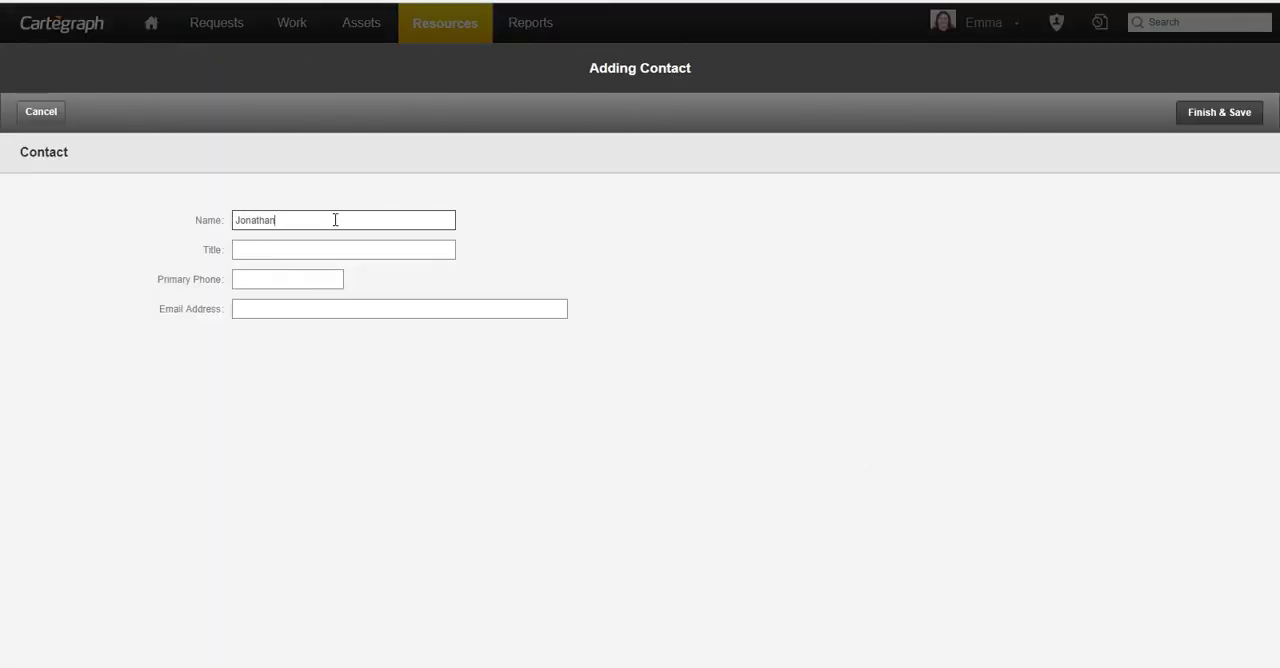
pyautogui.press('Tab')
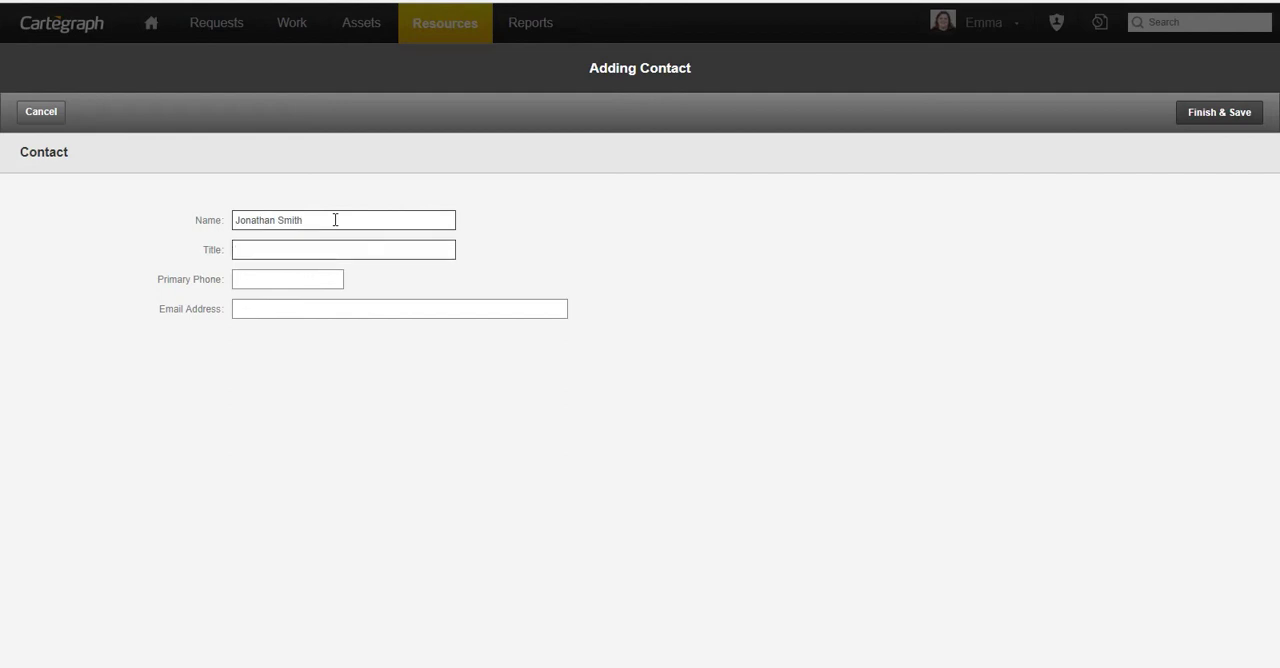
pyautogui.write('Lead Engineer')
pyautogui.press('Tab')
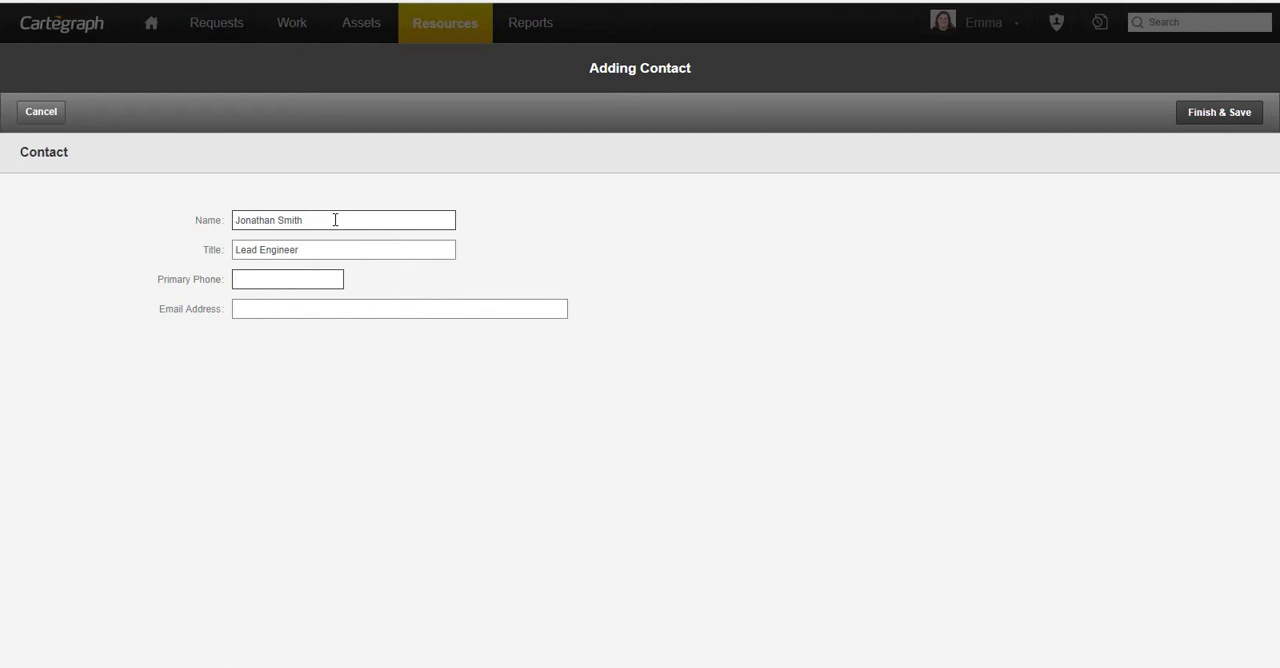
# - Fill in the Lead Engineer contact's primary phone number and e-mail address, and save the contact
pyautogui.press('Tab')
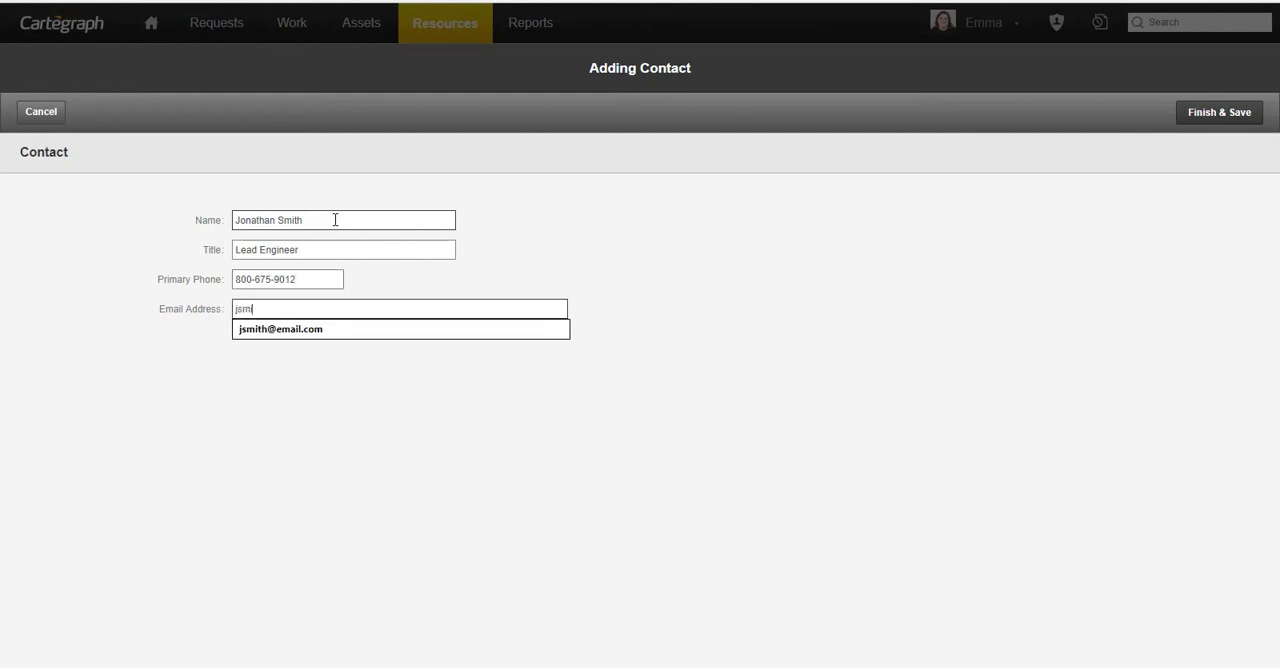
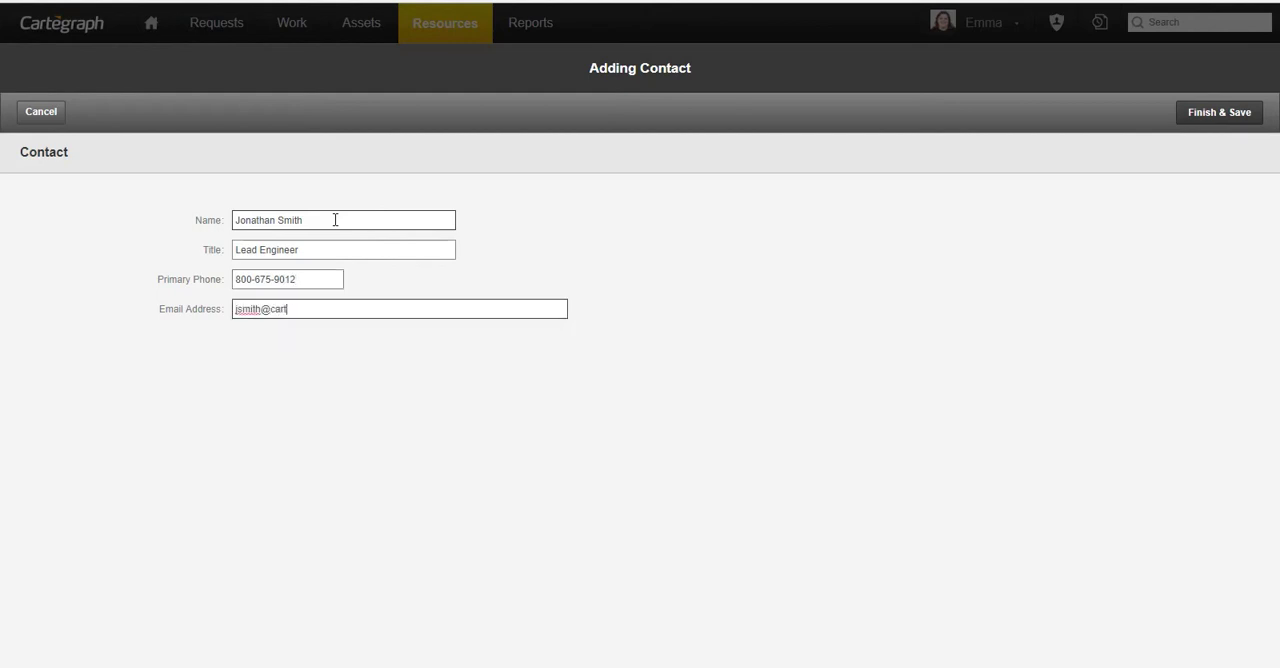
pyautogui.click(1215, 114)
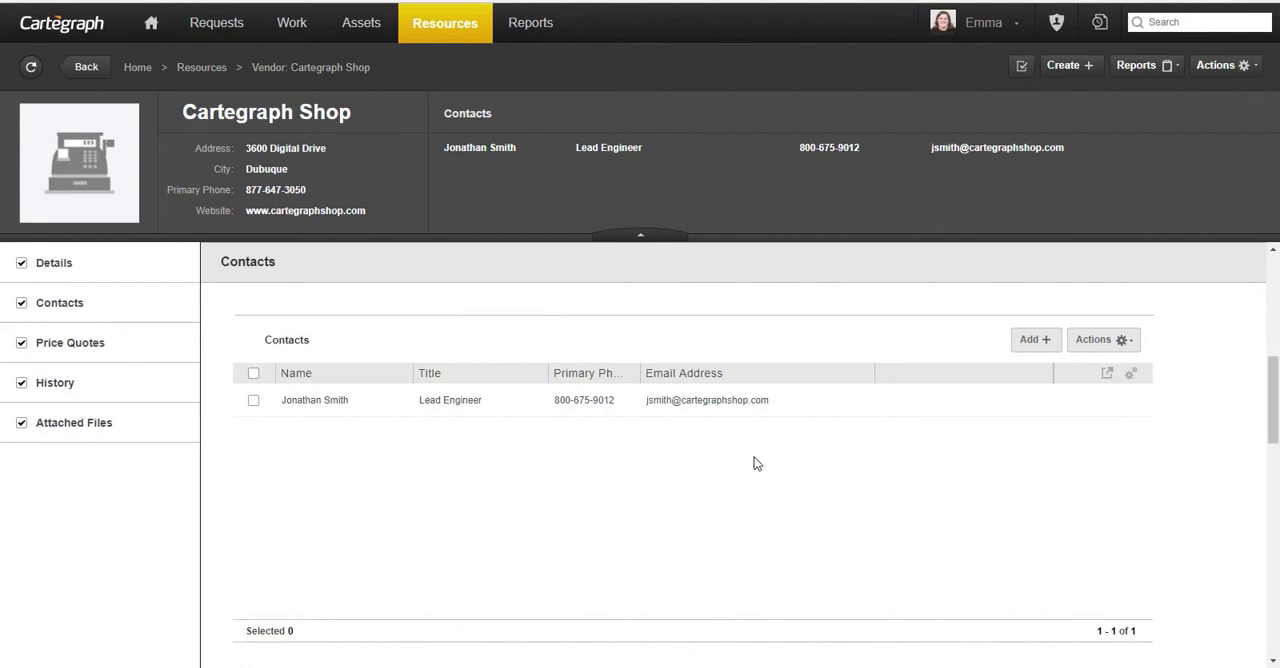
# - Start a second vendor contact, filling in the contact's full name and the title Shop Supervisor
pyautogui.click(1045, 345)
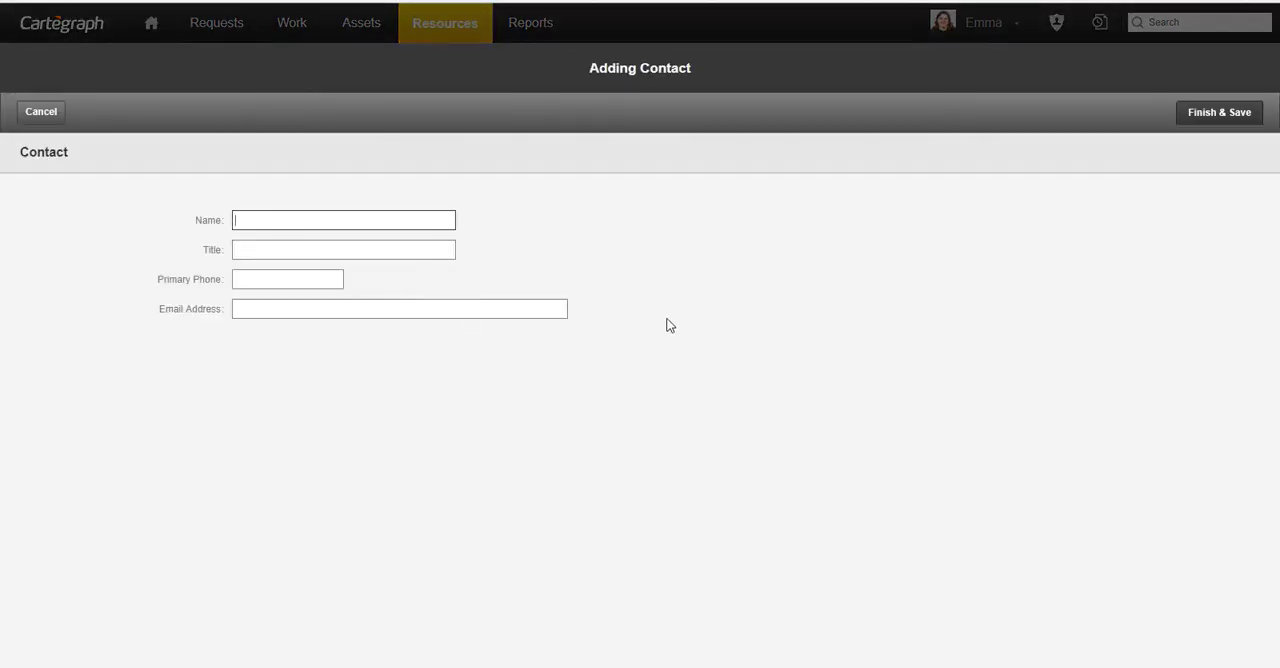
pyautogui.press('Tab')
pyautogui.write('Shop sup')
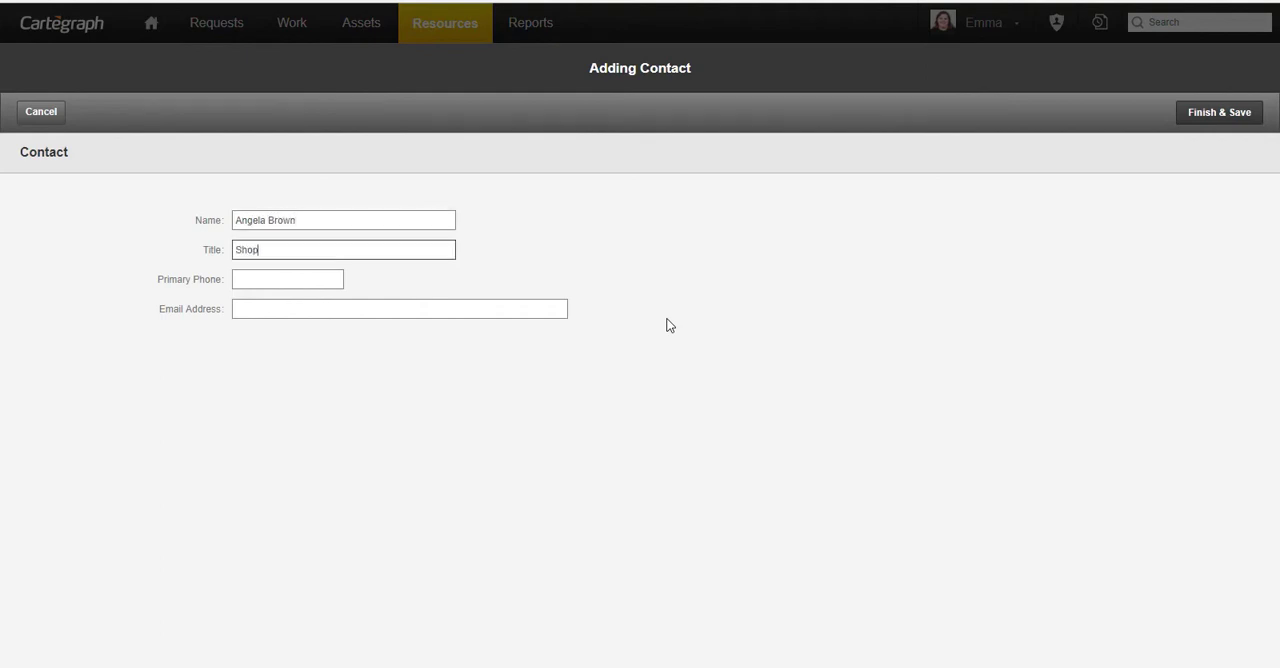
pyautogui.press('BackSpace')
pyautogui.press('BackSpace')
pyautogui.press('BackSpace')
pyautogui.press('BackSpace')
pyautogui.write('Supervisor')
pyautogui.press('Tab')
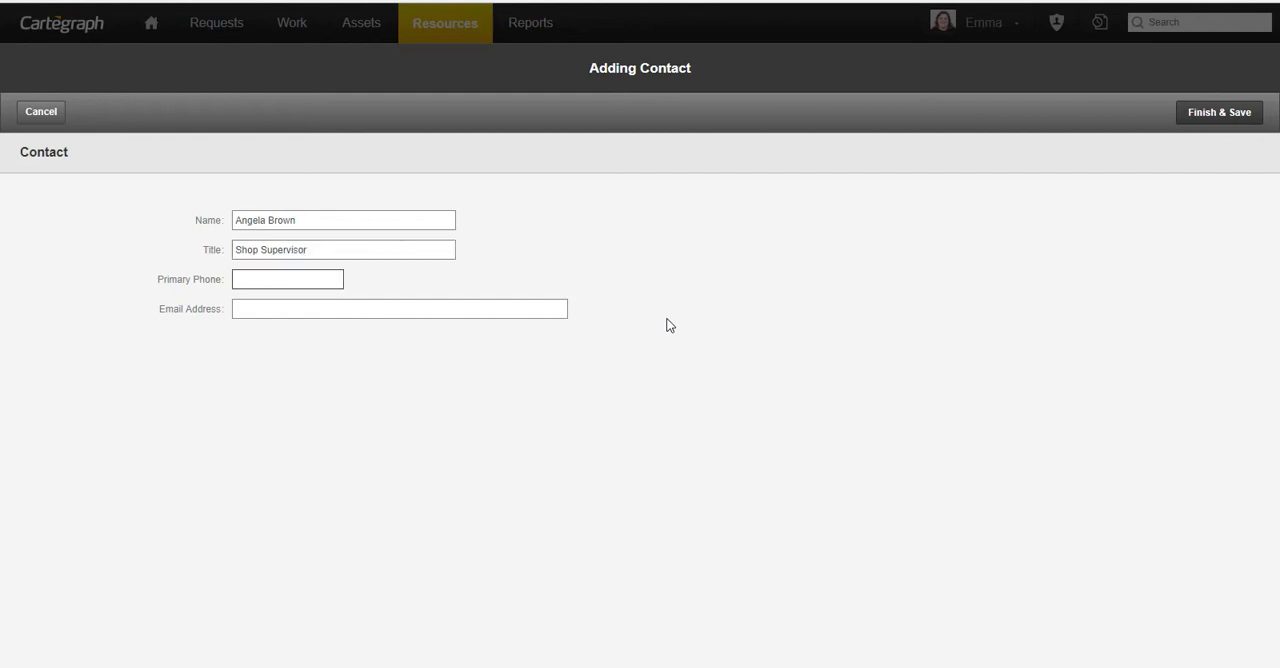
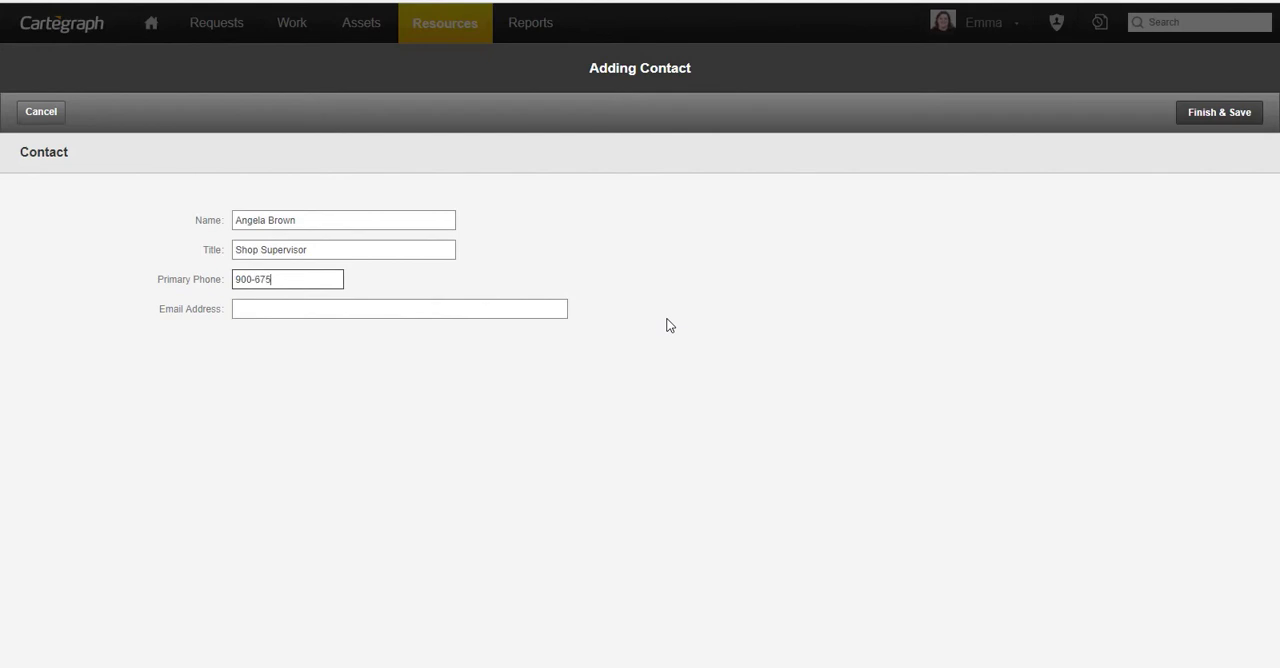
# - Fill in the Shop Supervisor contact's primary phone number and e-mail address, and save the contact
pyautogui.press('Tab')
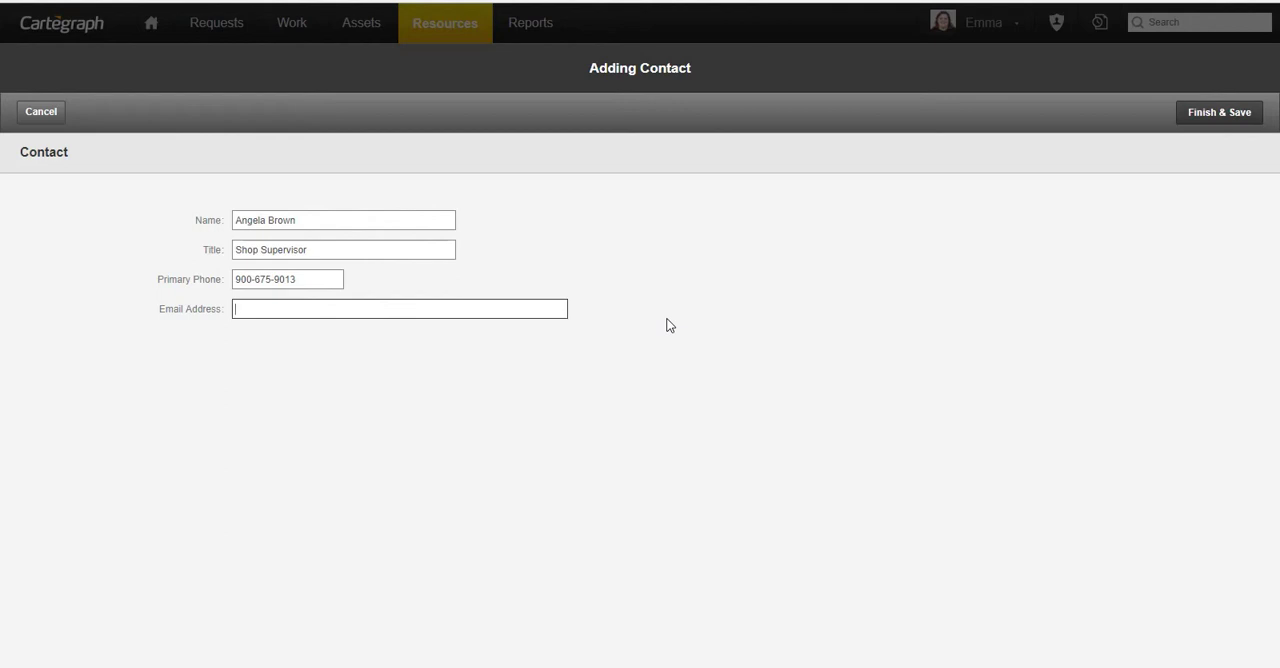
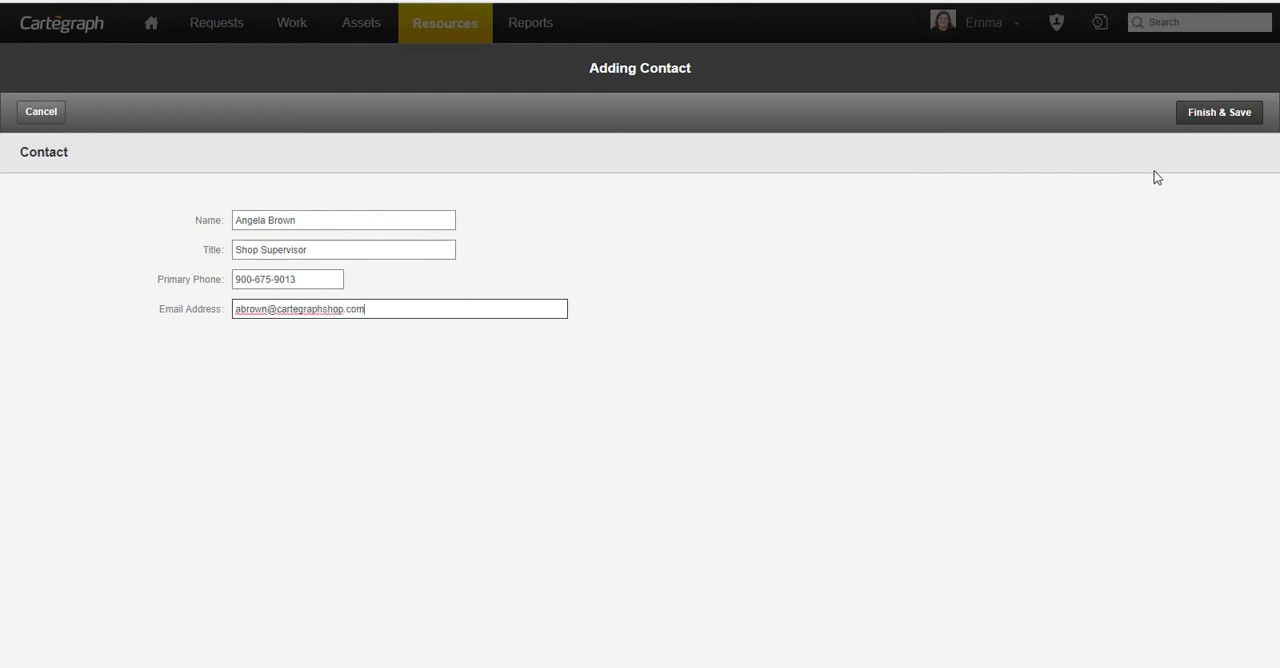
pyautogui.click(1222, 118)
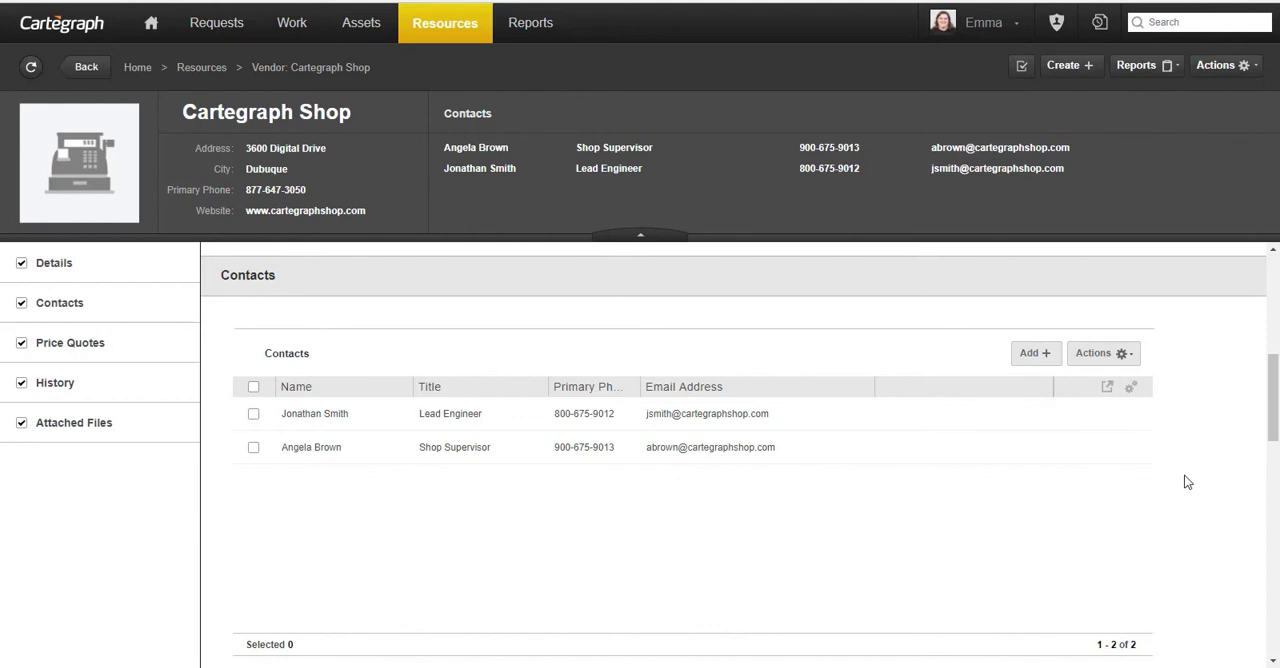
# - Start a new price quote for the vendor with material ID C00104
pyautogui.scroll(-4, 1184, 482)
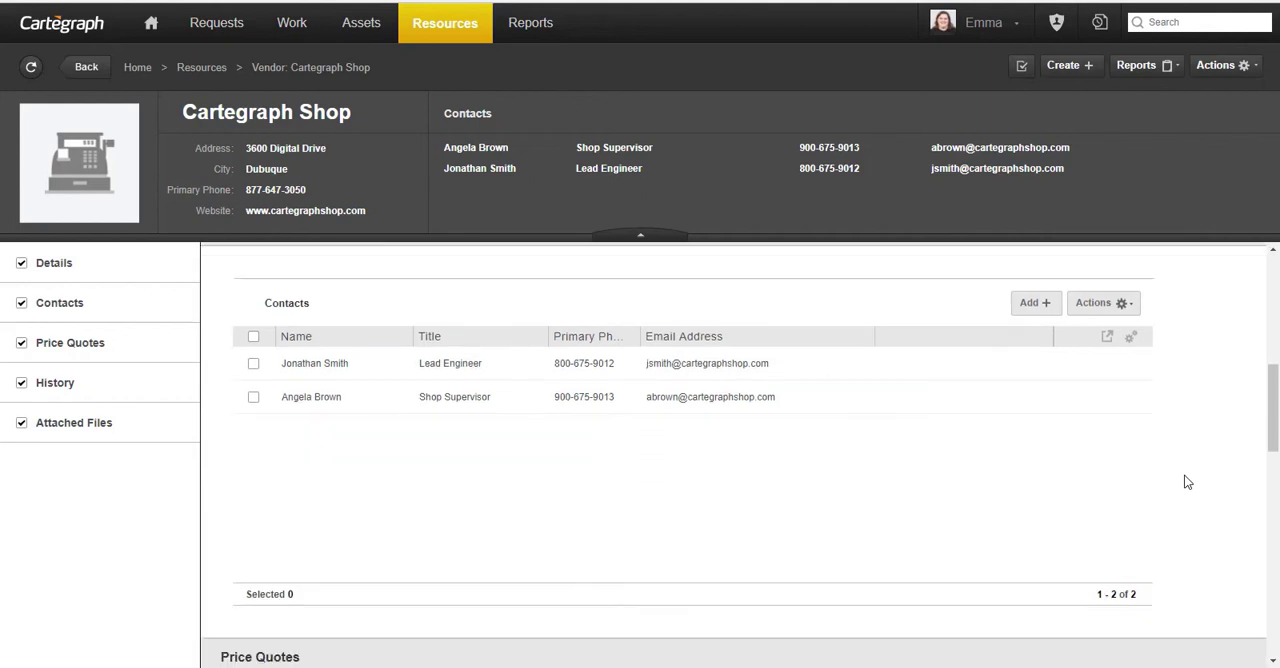
pyautogui.click(1035, 386)
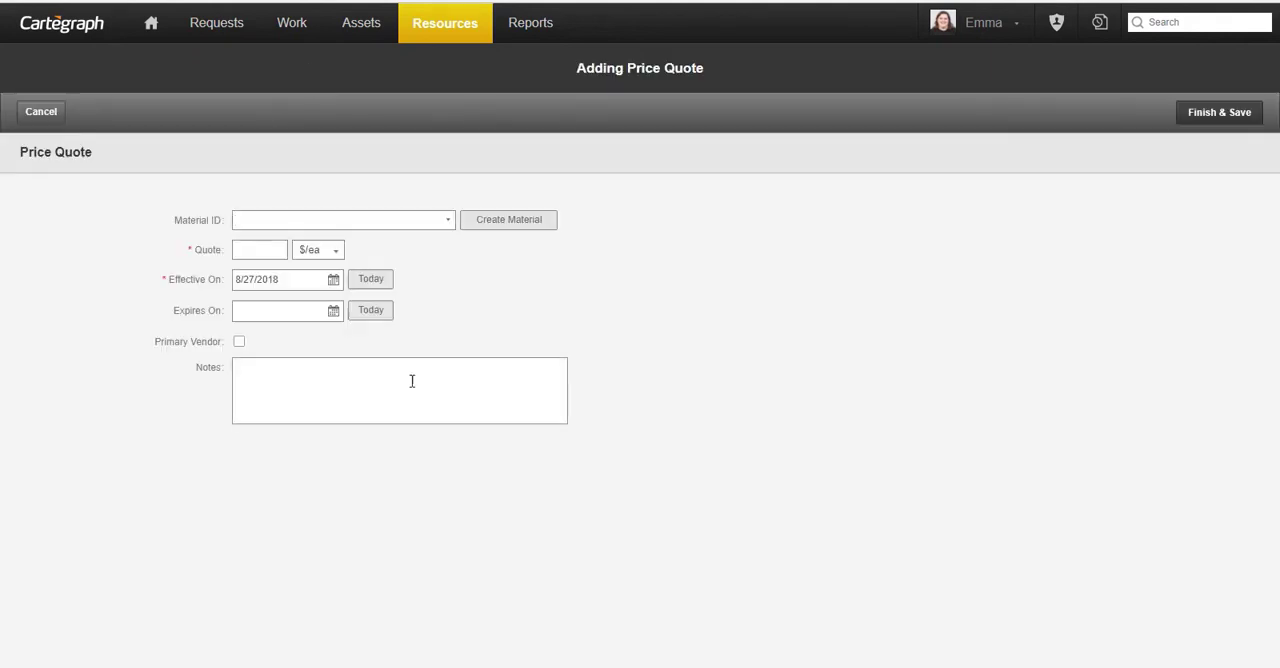
pyautogui.click(363, 221)
pyautogui.write('C0010')
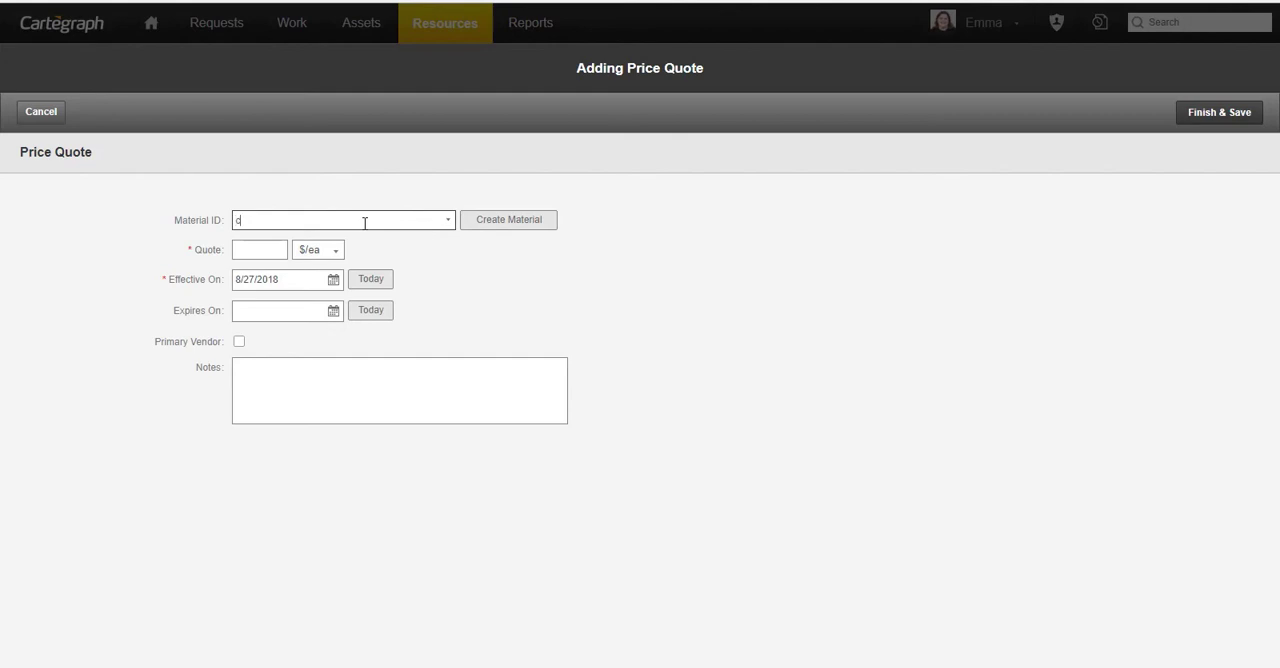
pyautogui.write('4')
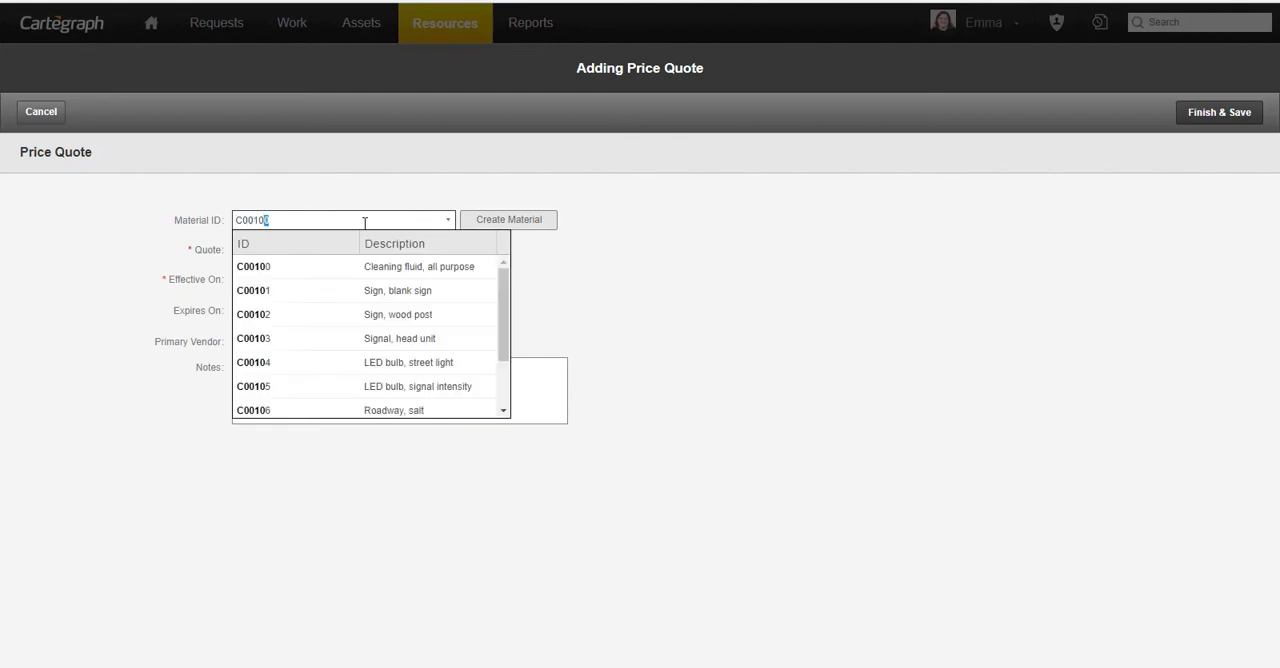
pyautogui.click(378, 267)
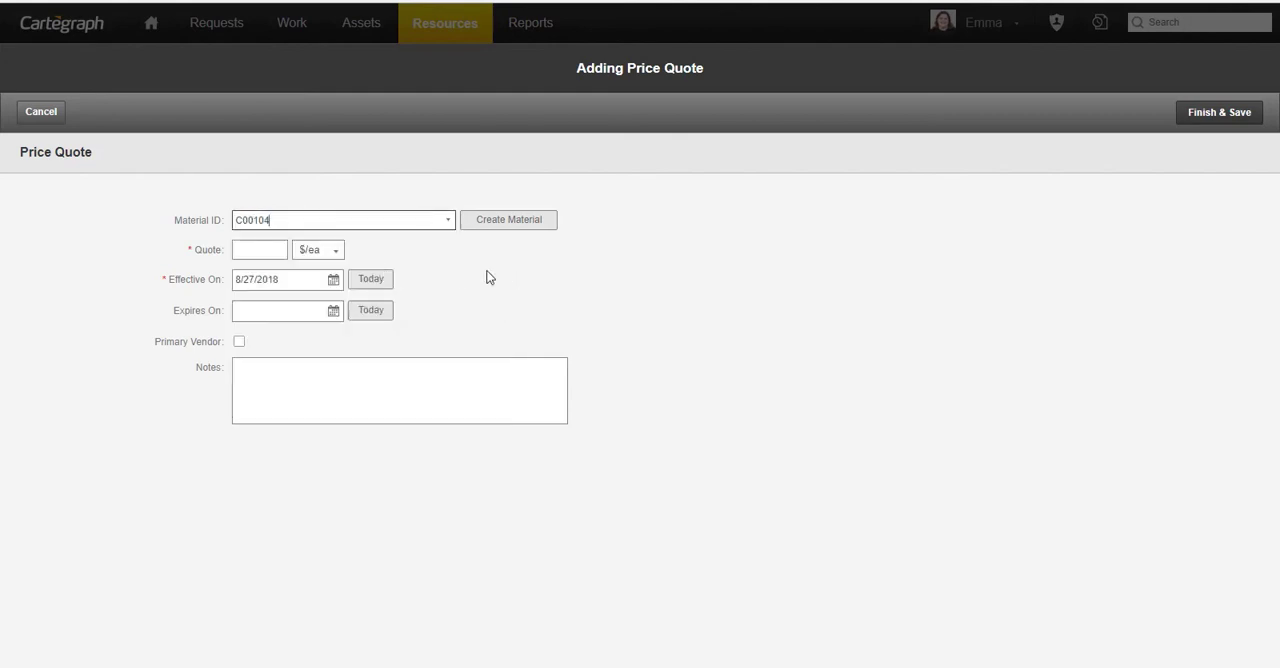
# - Set the quote to 10 $/ea, mark the vendor as the primary vendor, and save the price quote
pyautogui.click(268, 251)
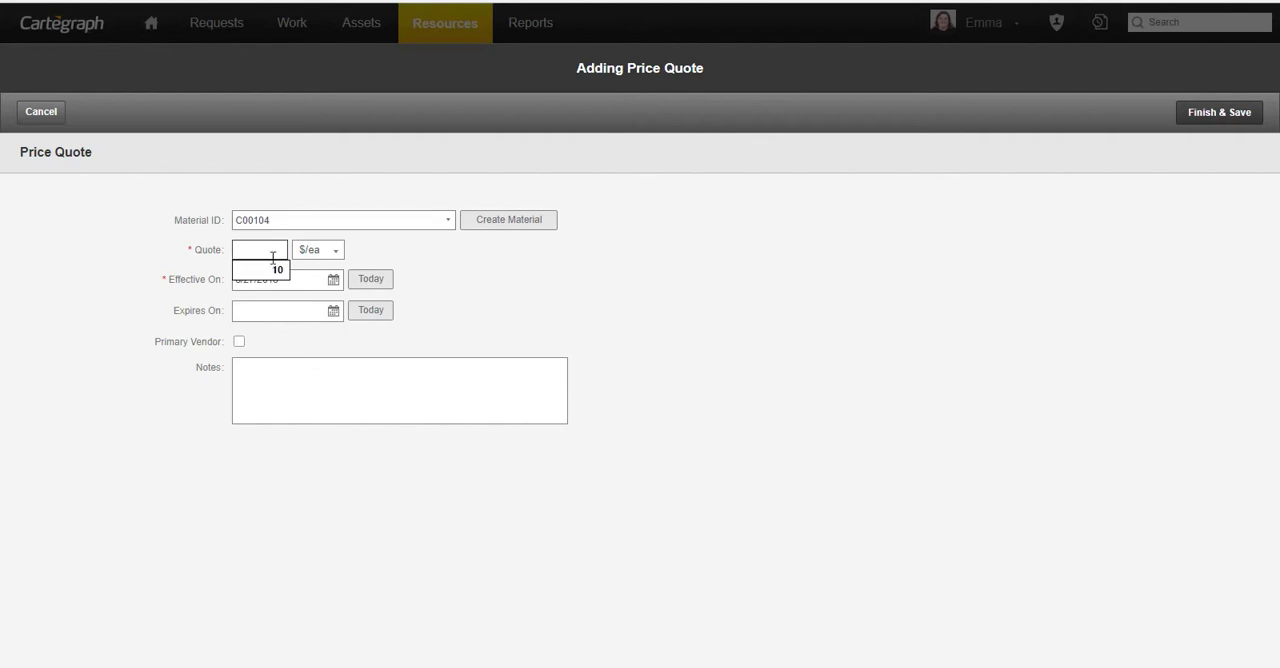
pyautogui.write('10')
pyautogui.click(490, 303)
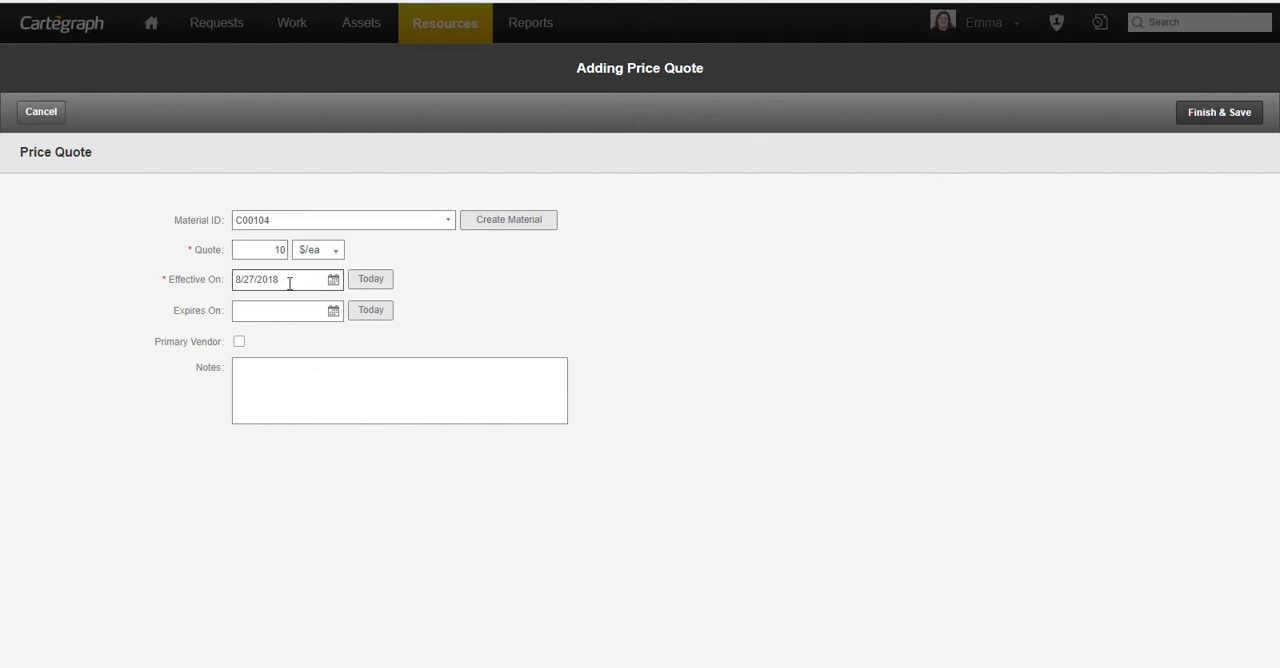
pyautogui.click(239, 343)
pyautogui.click(1218, 118)
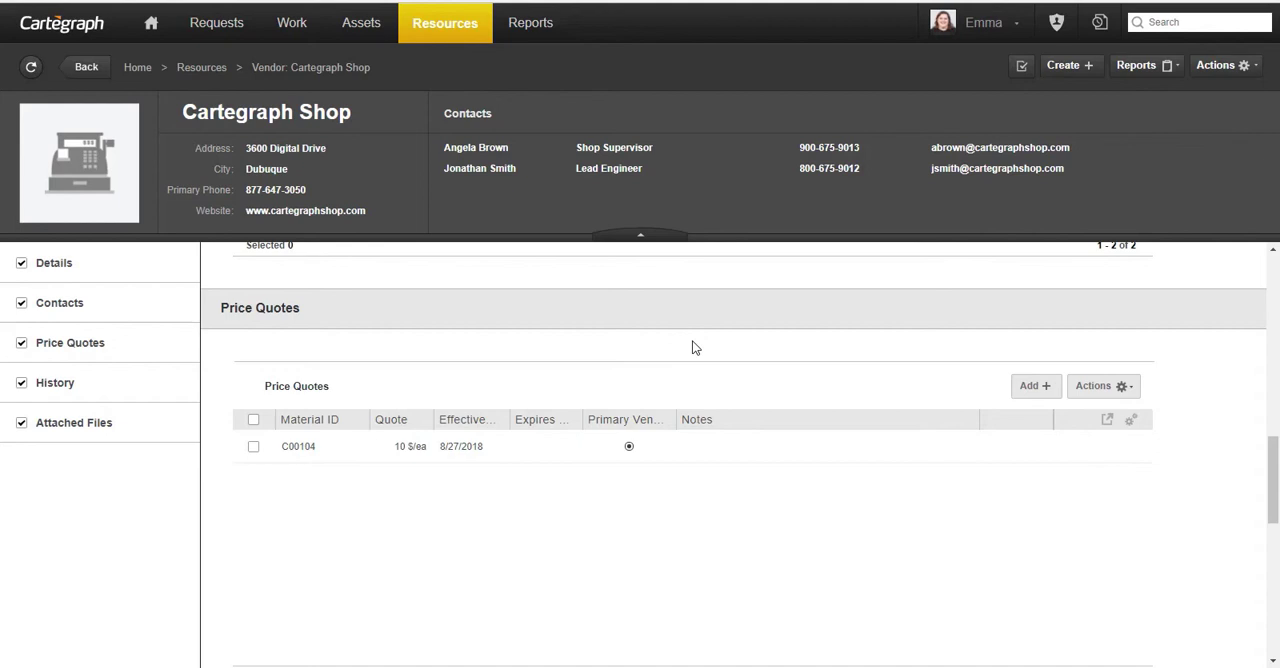
pyautogui.scroll(-3, 693, 379)
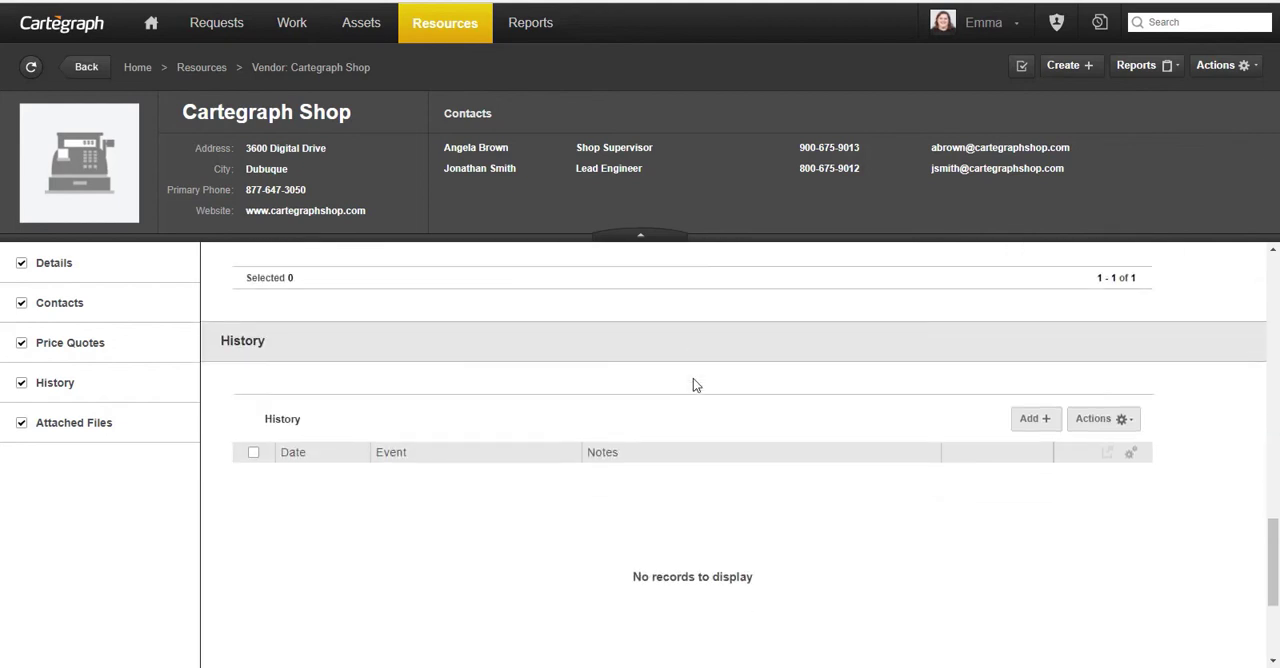
pyautogui.scroll(-3, 693, 379)
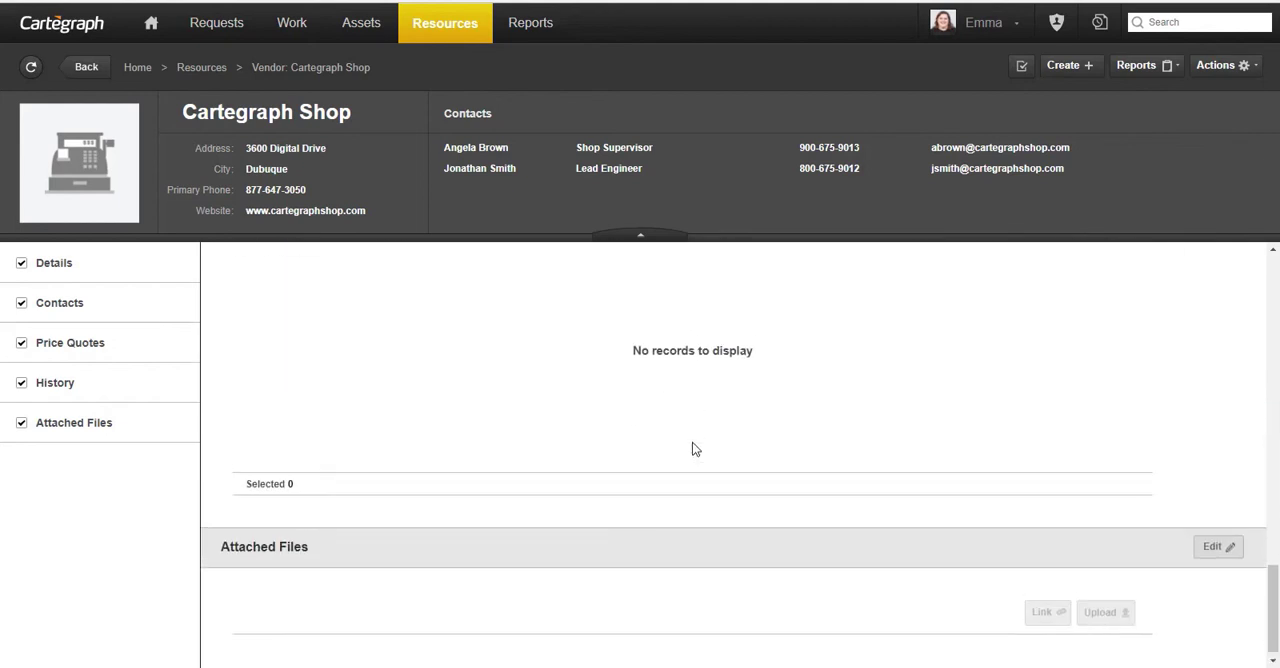
pyautogui.scroll(3, 692, 442)
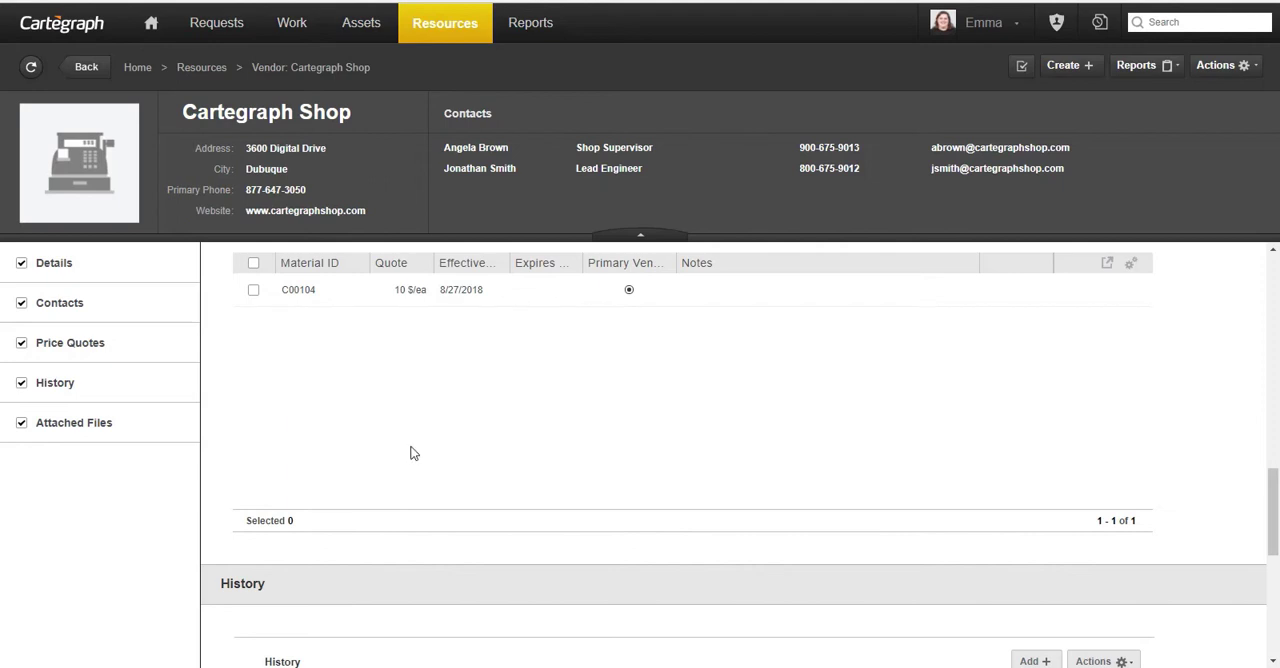
# - Open the work task list, enable the Assigned Labor filter and remove the employee already listed in it
pyautogui.click(298, 28)
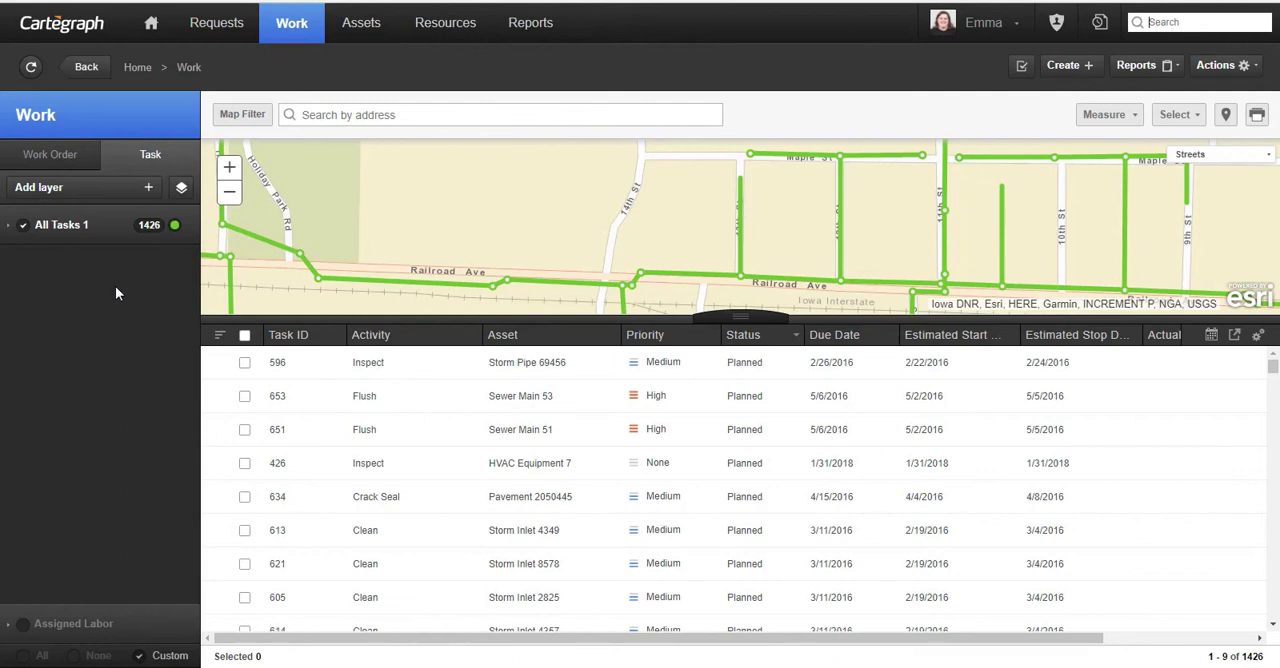
pyautogui.click(25, 629)
pyautogui.click(7, 626)
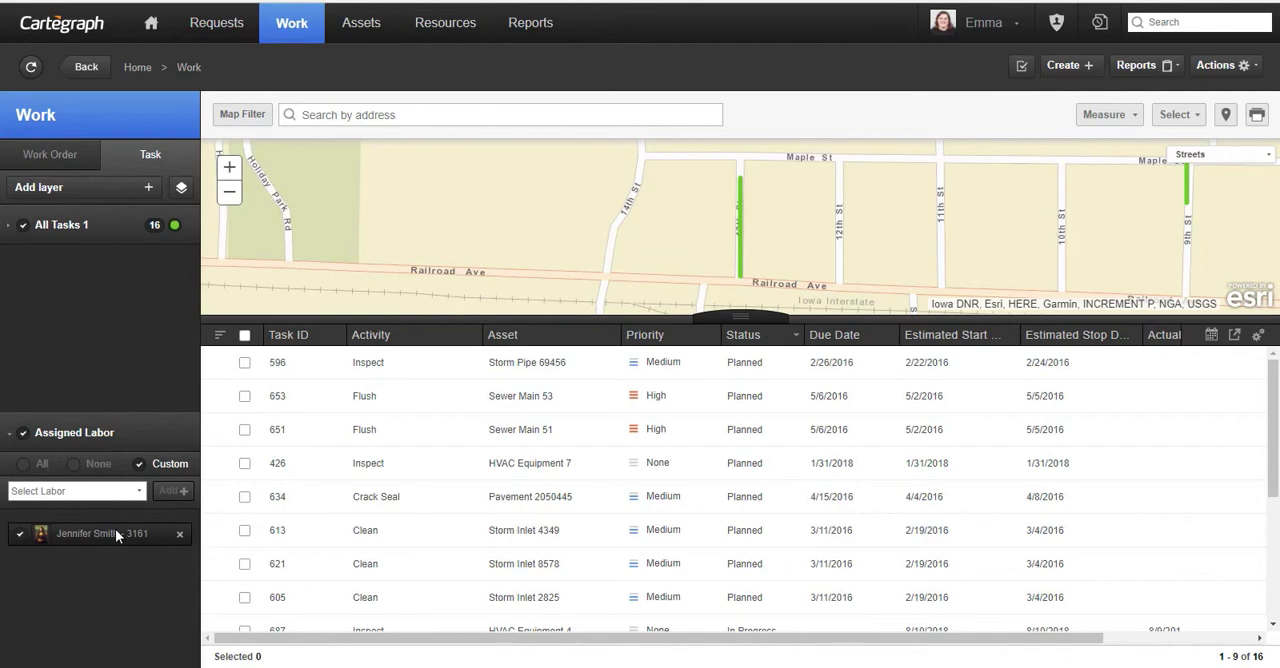
pyautogui.click(180, 536)
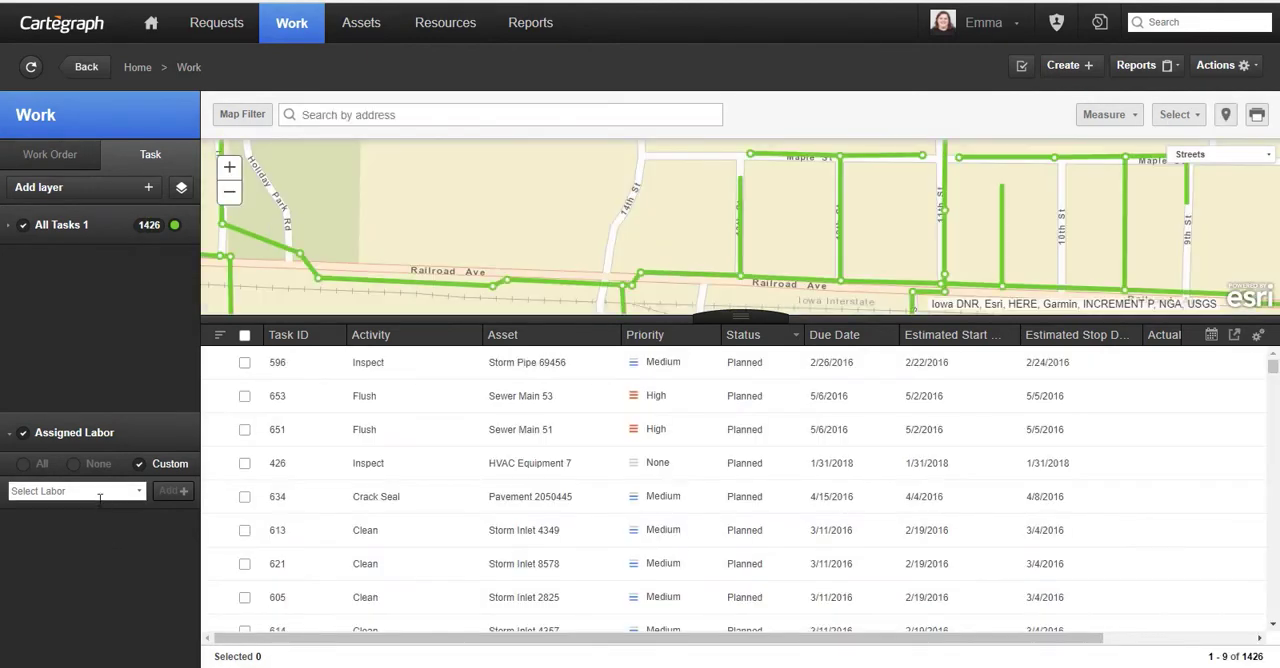
# - Find the other employee by first name and add that person to the Assigned Labor filter
pyautogui.click(100, 494)
pyautogui.click(95, 437)
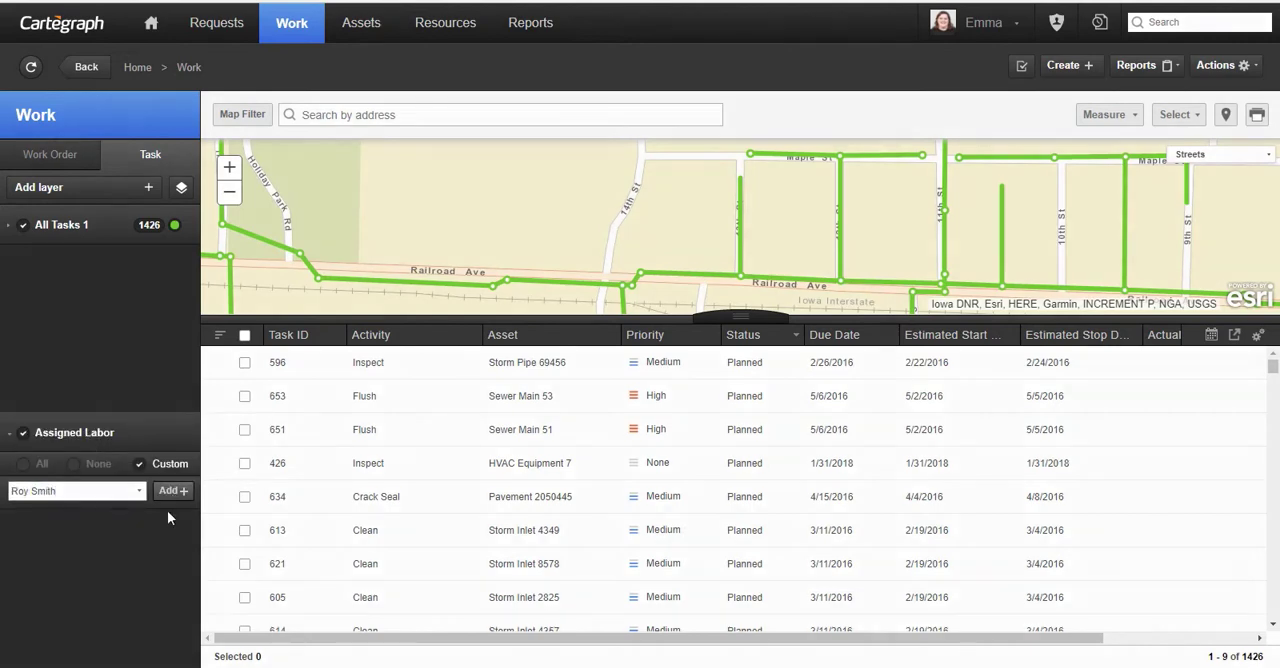
pyautogui.click(171, 491)
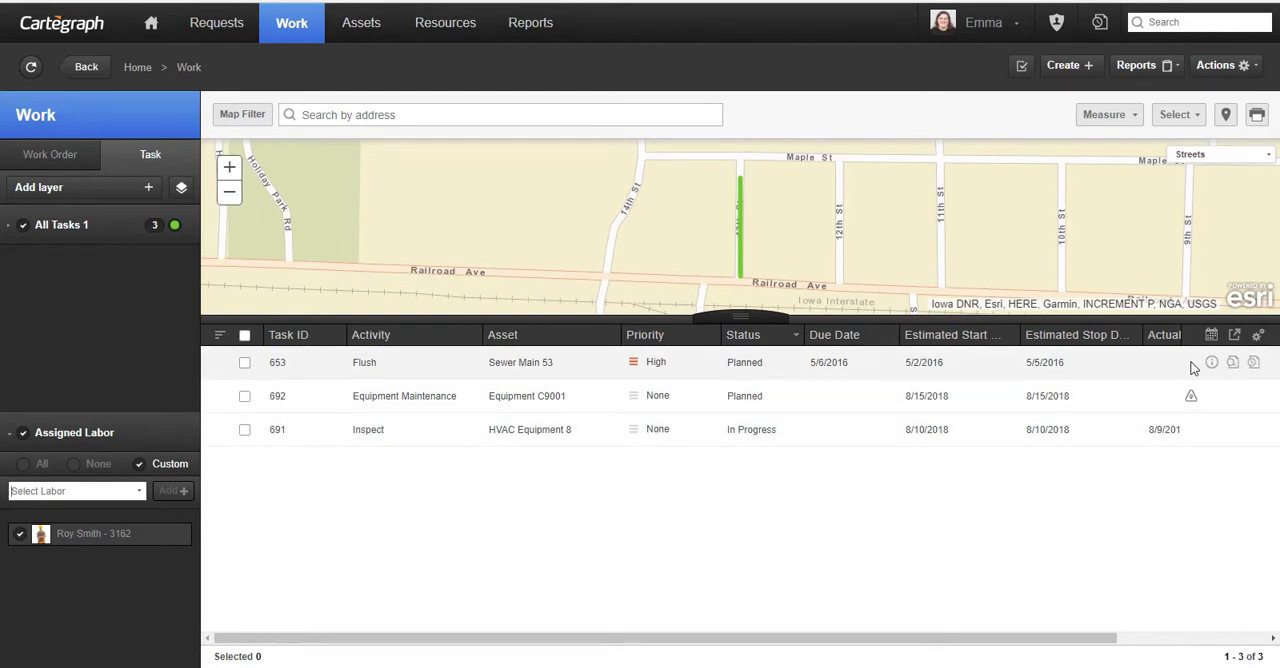
# - Open resource entry for Flush task 653 on Sewer Main 53 and add its labor assignments to the time sheet
pyautogui.click(1255, 365)
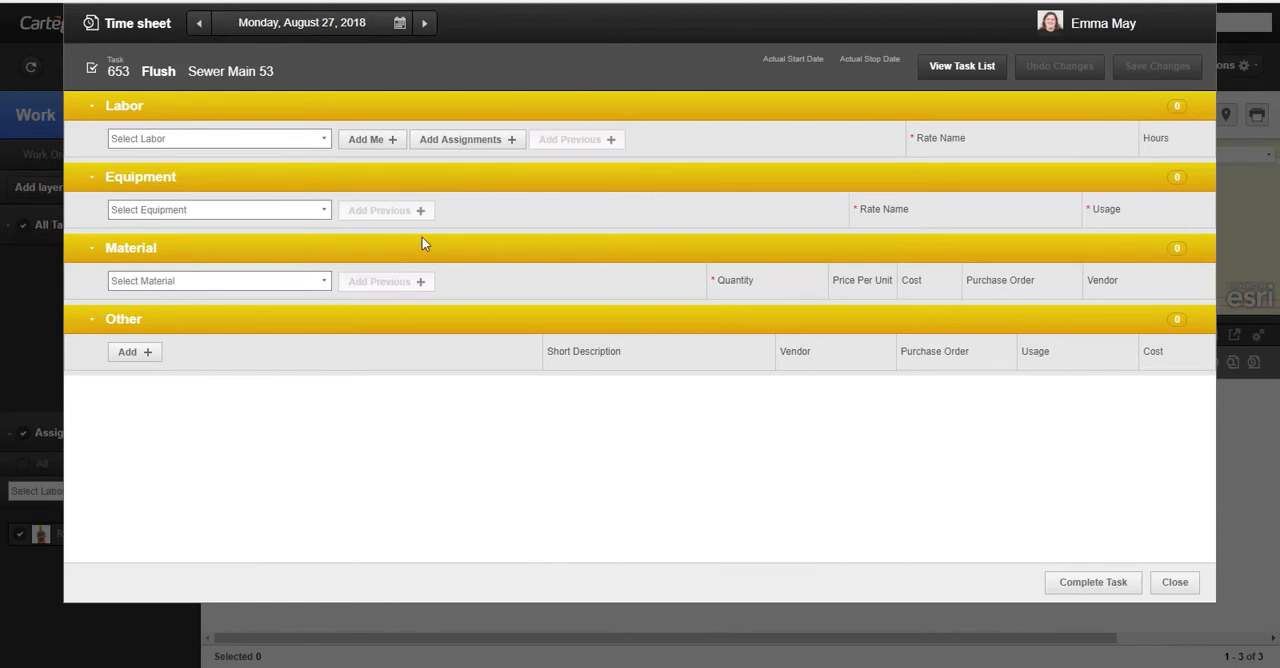
pyautogui.click(271, 32)
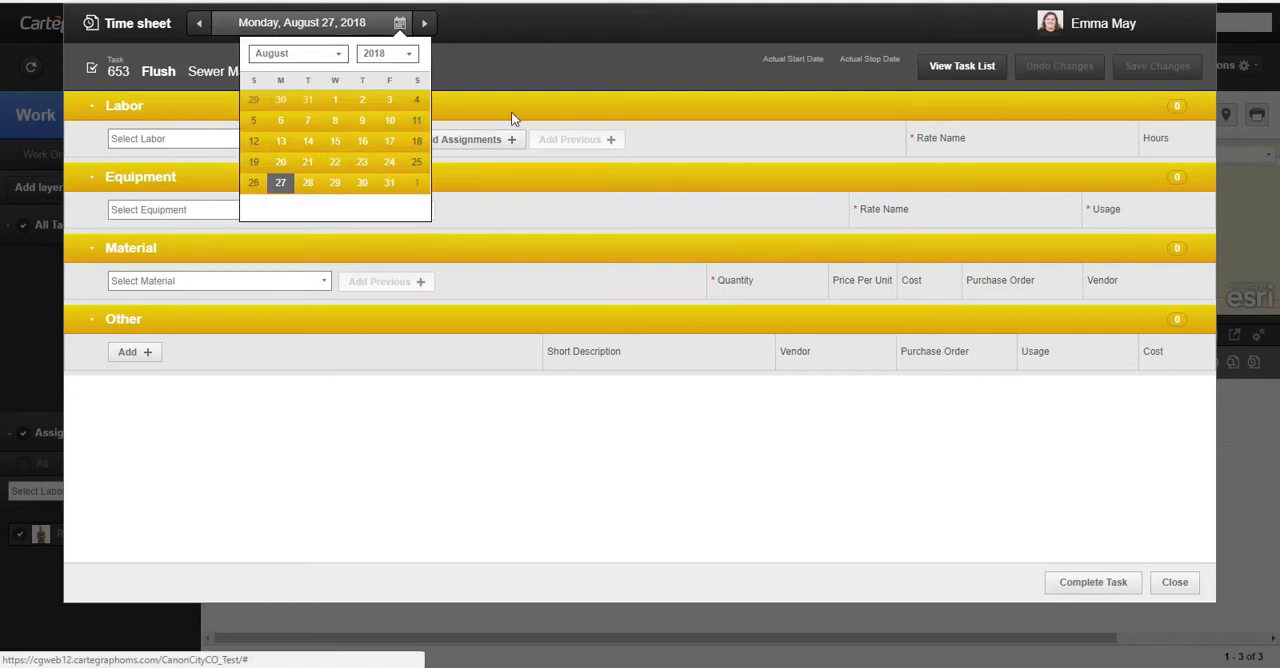
pyautogui.click(471, 88)
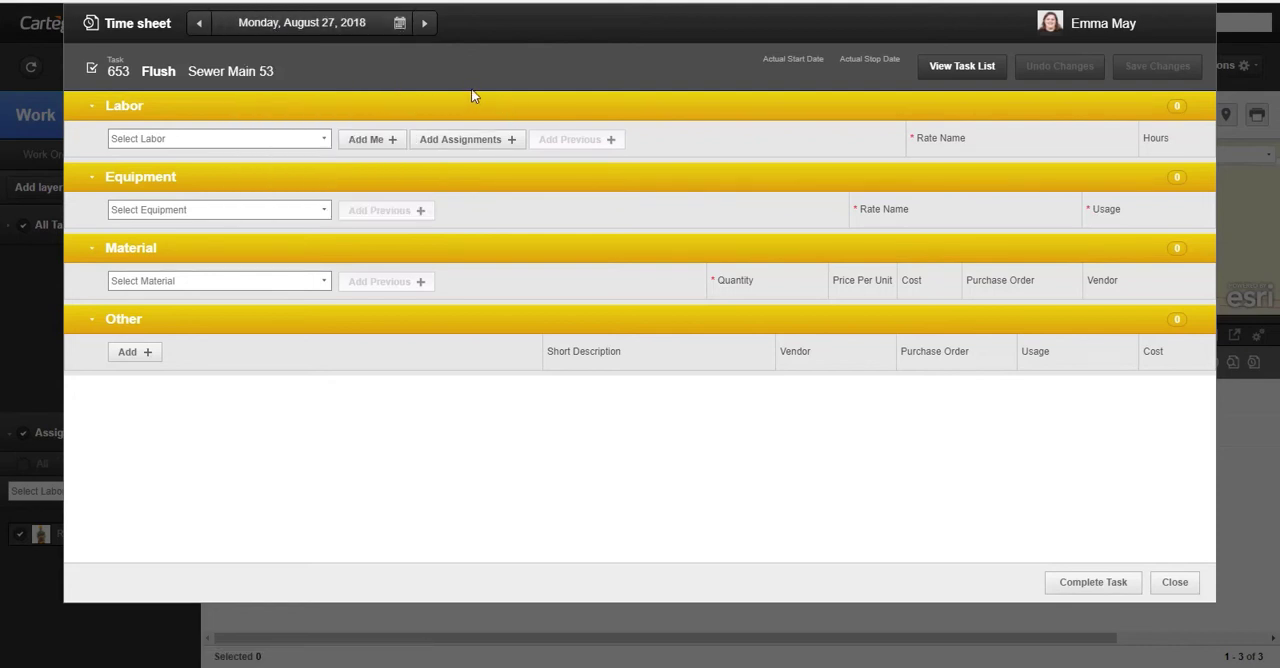
pyautogui.click(478, 143)
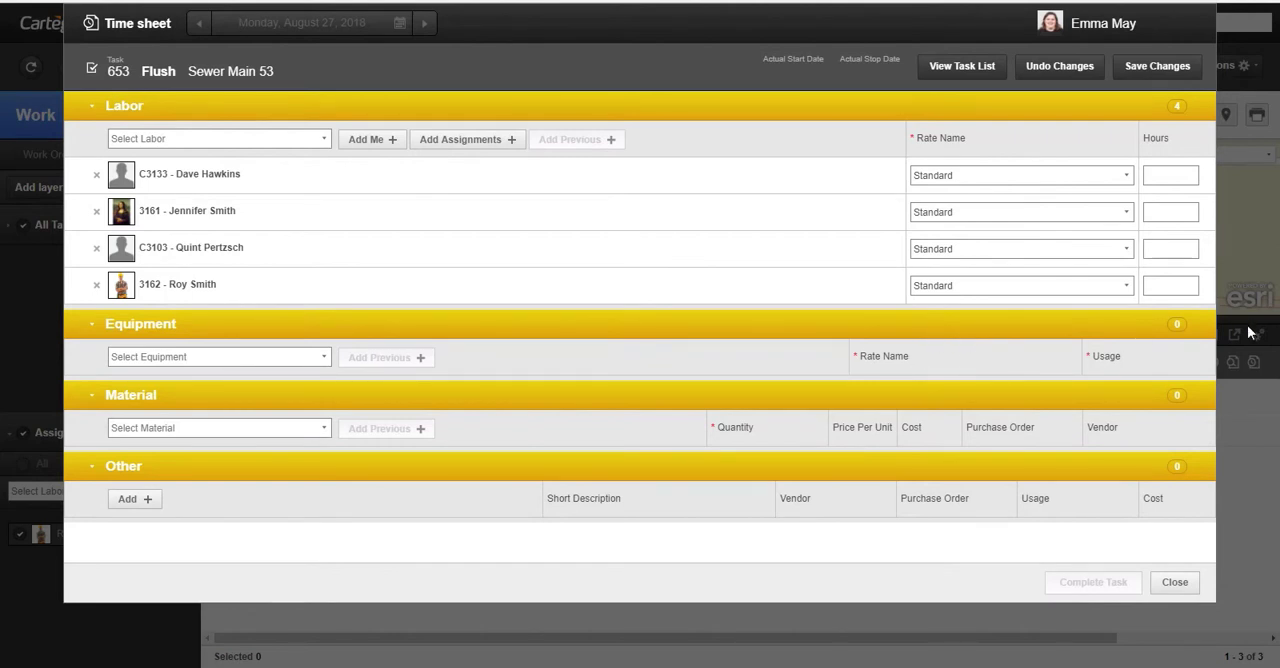
# - Enter 7 hours for each of the four employees in the time sheet's labor section
pyautogui.click(1167, 177)
pyautogui.write('7')
pyautogui.click(1168, 211)
pyautogui.write('7')
pyautogui.click(1171, 248)
pyautogui.write('7')
pyautogui.click(1175, 287)
pyautogui.write('7')
pyautogui.click(740, 321)
# - Add equipment C9001, the Chevrolet Silverado 1500, to the time sheet with a usage of 7 hr
pyautogui.click(323, 359)
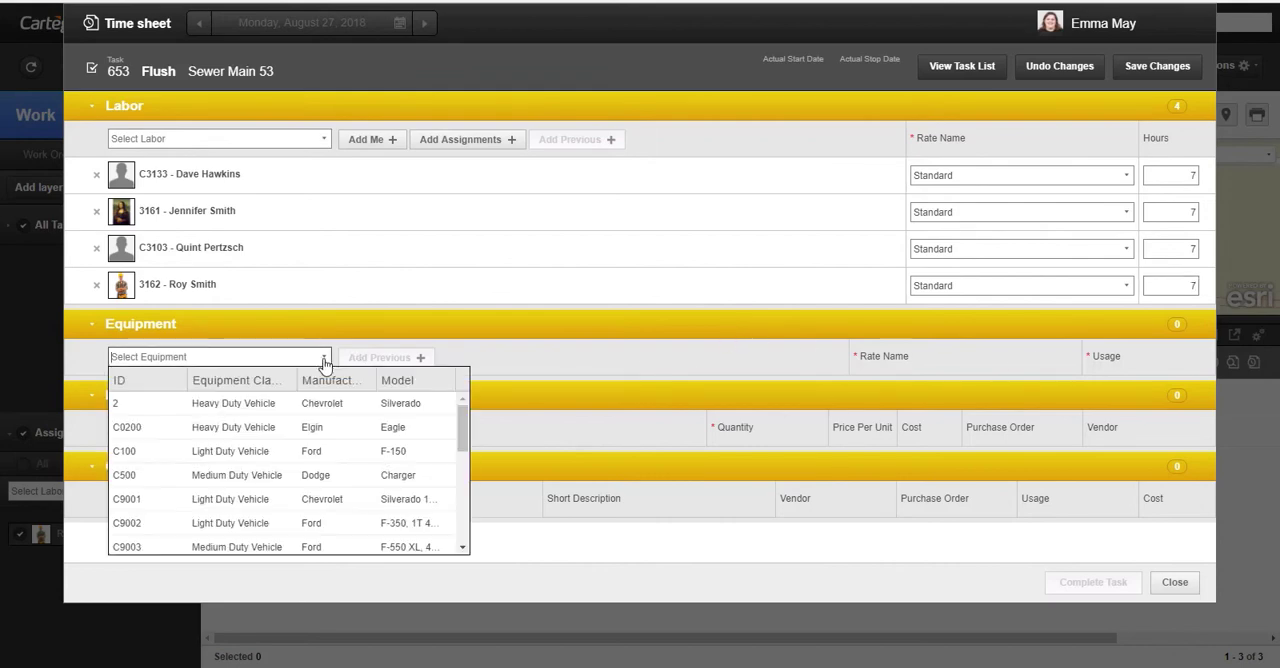
pyautogui.write('C9001')
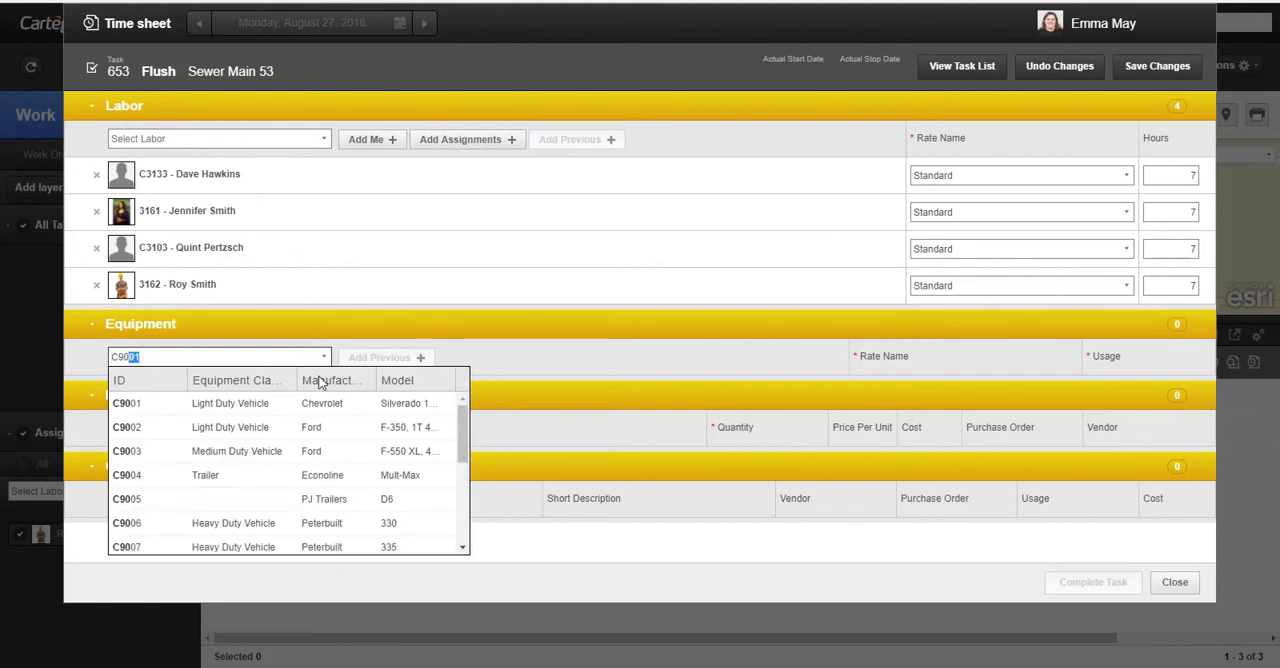
pyautogui.click(316, 404)
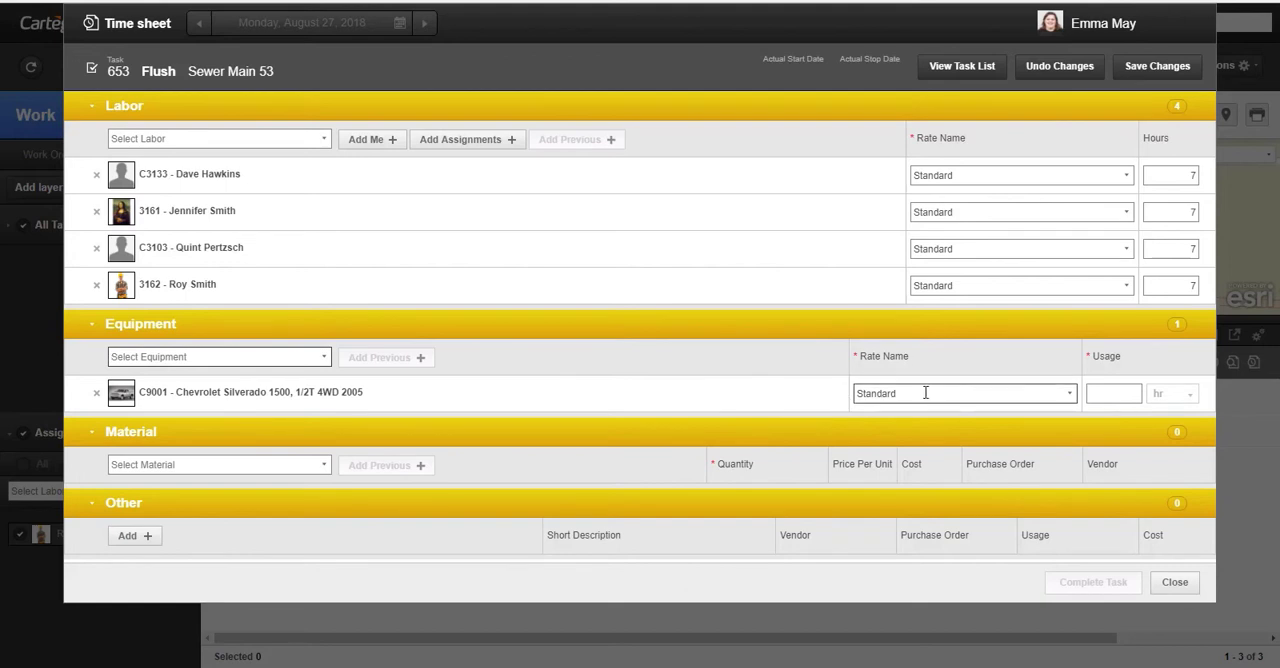
pyautogui.click(1120, 396)
pyautogui.write('7')
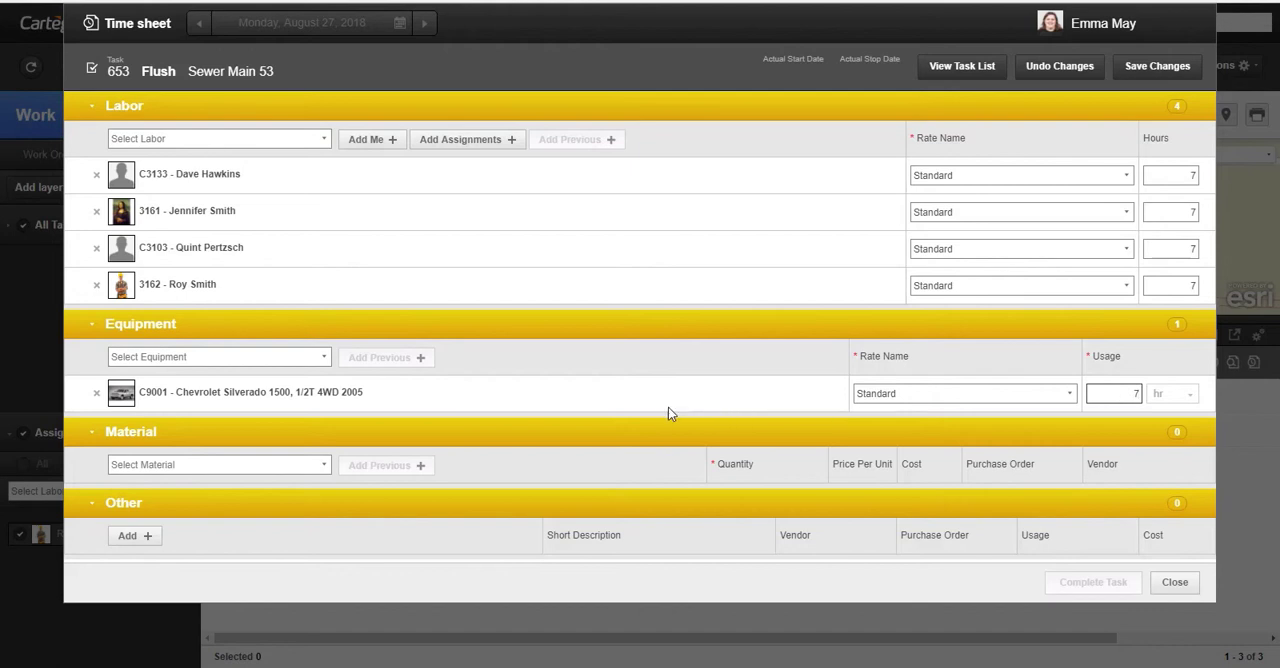
# - Add material 3, Stock Piping, to the time sheet with a quantity of 5 ft
pyautogui.click(247, 464)
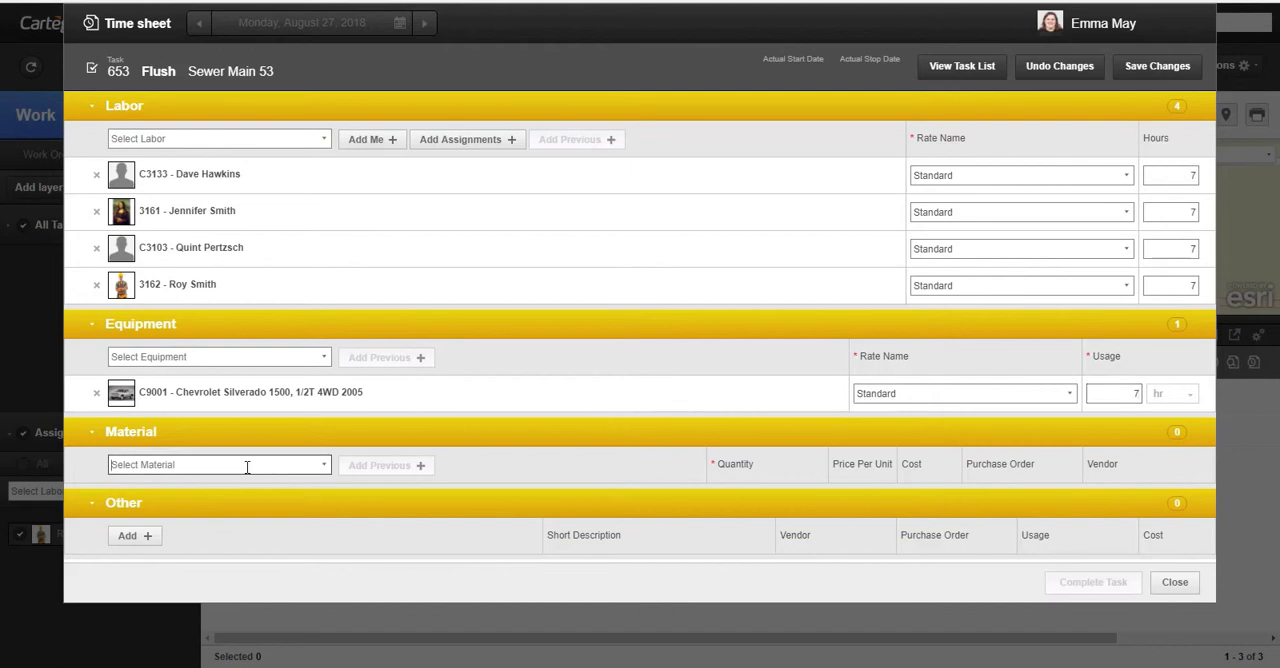
pyautogui.click(322, 466)
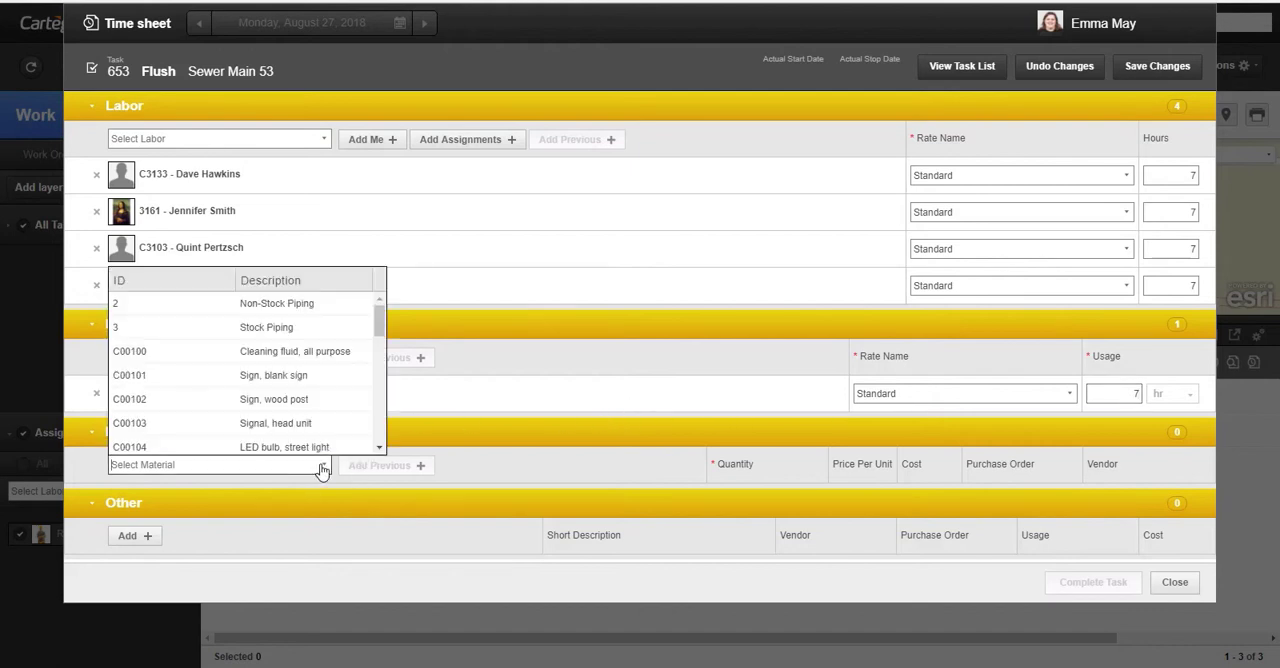
pyautogui.click(320, 328)
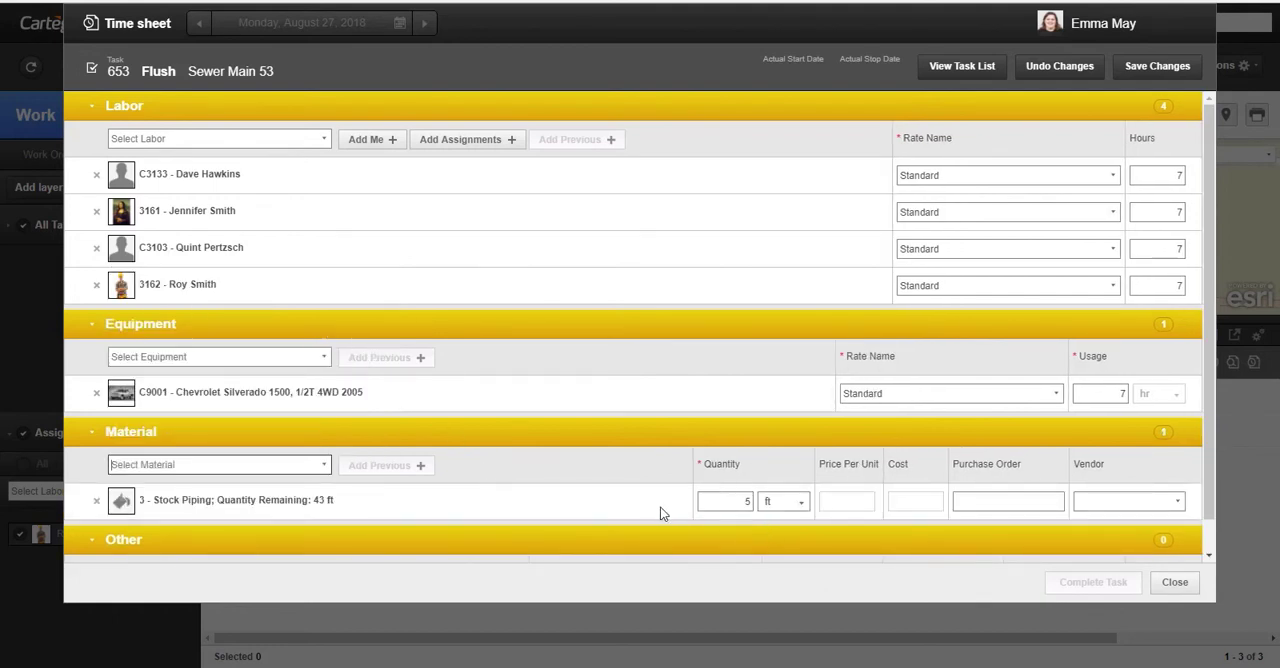
pyautogui.click(748, 500)
# - Add material 2, Non-Stock Piping, to the time sheet with a quantity of 5 ft
pyautogui.scroll(-1, 1205, 462)
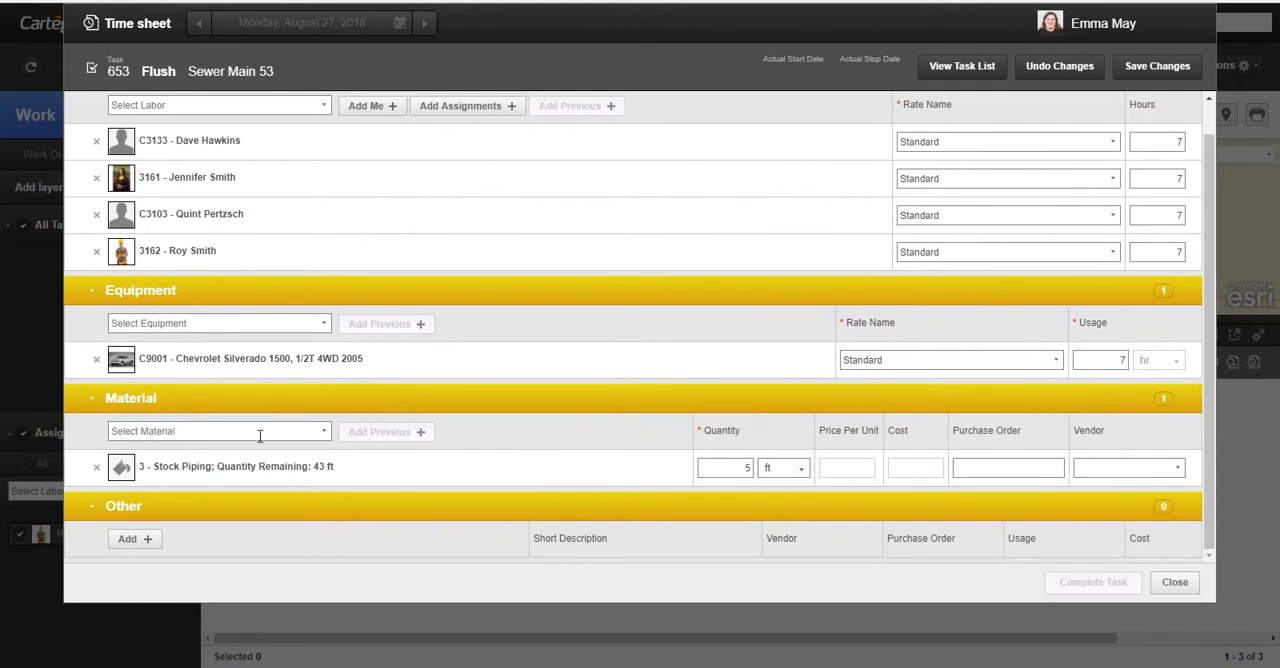
pyautogui.click(322, 436)
pyautogui.click(251, 277)
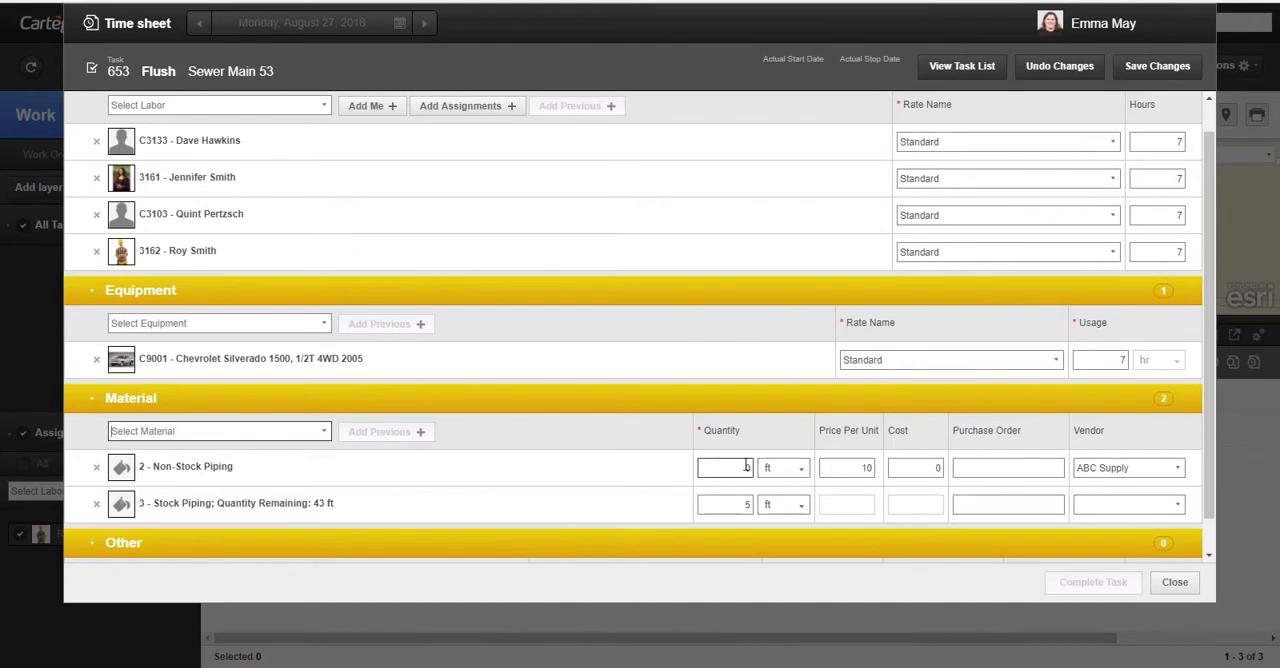
pyautogui.write('5')
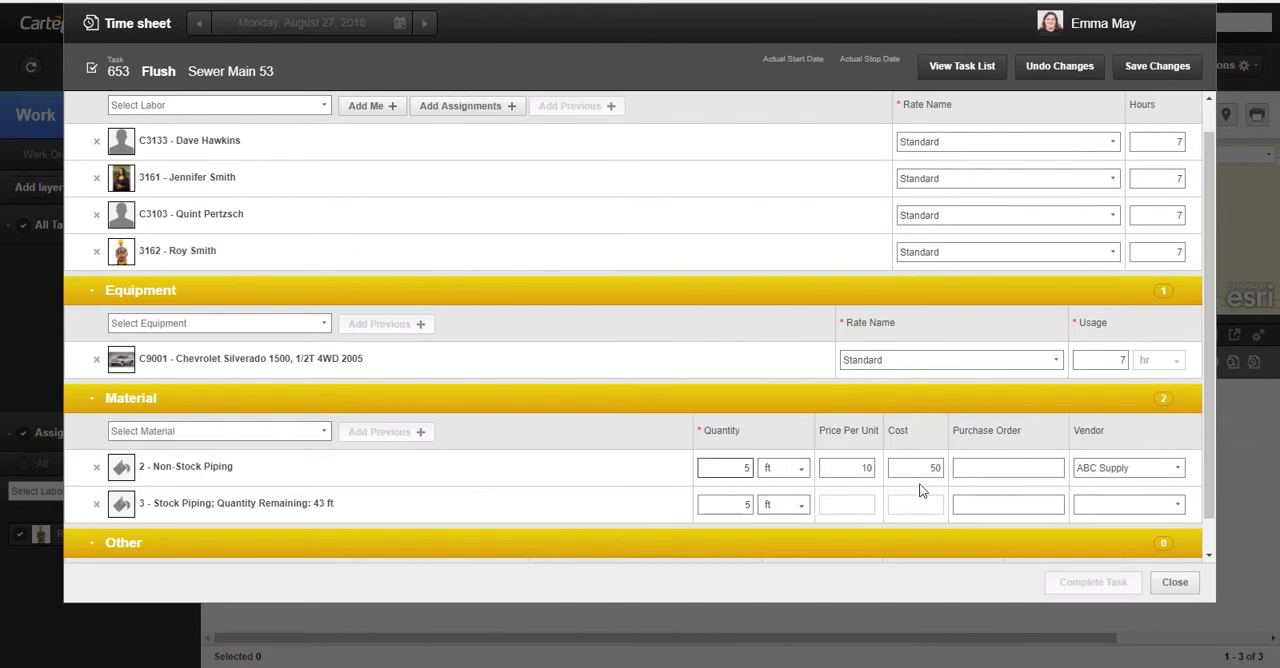
pyautogui.click(859, 468)
# - Add an Other resource described as "Future Equipment Scope Rental" with Future Equipment as its vendor
pyautogui.scroll(-1, 800, 428)
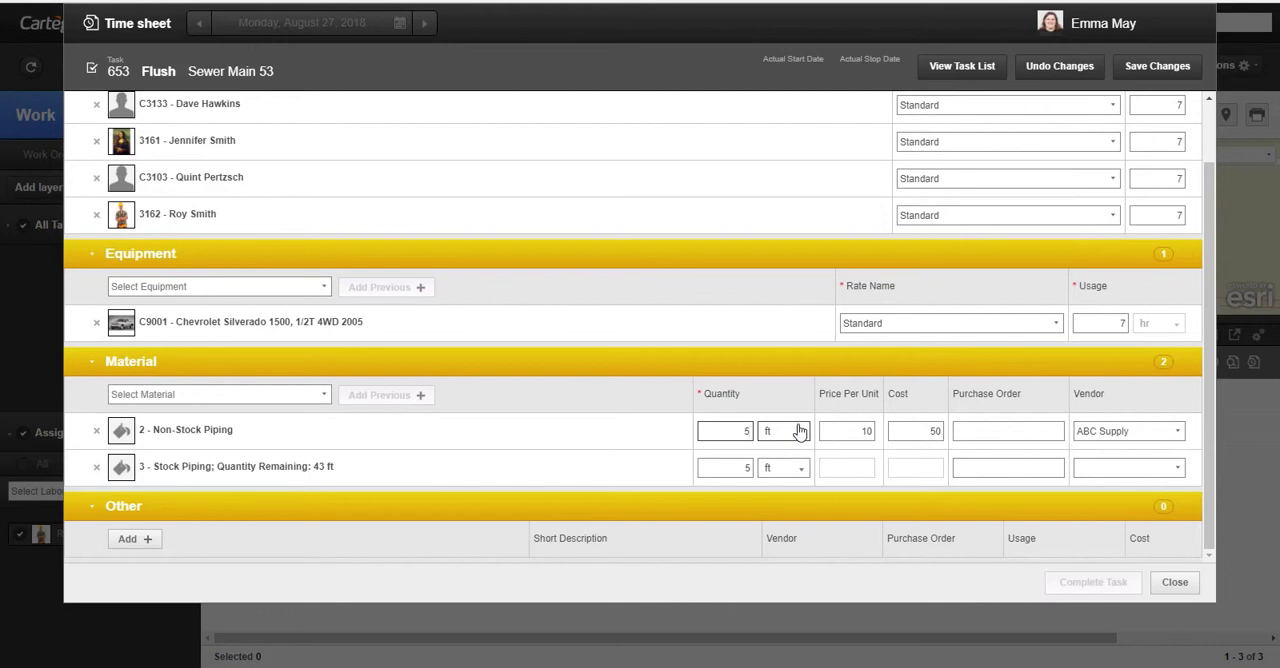
pyautogui.click(129, 539)
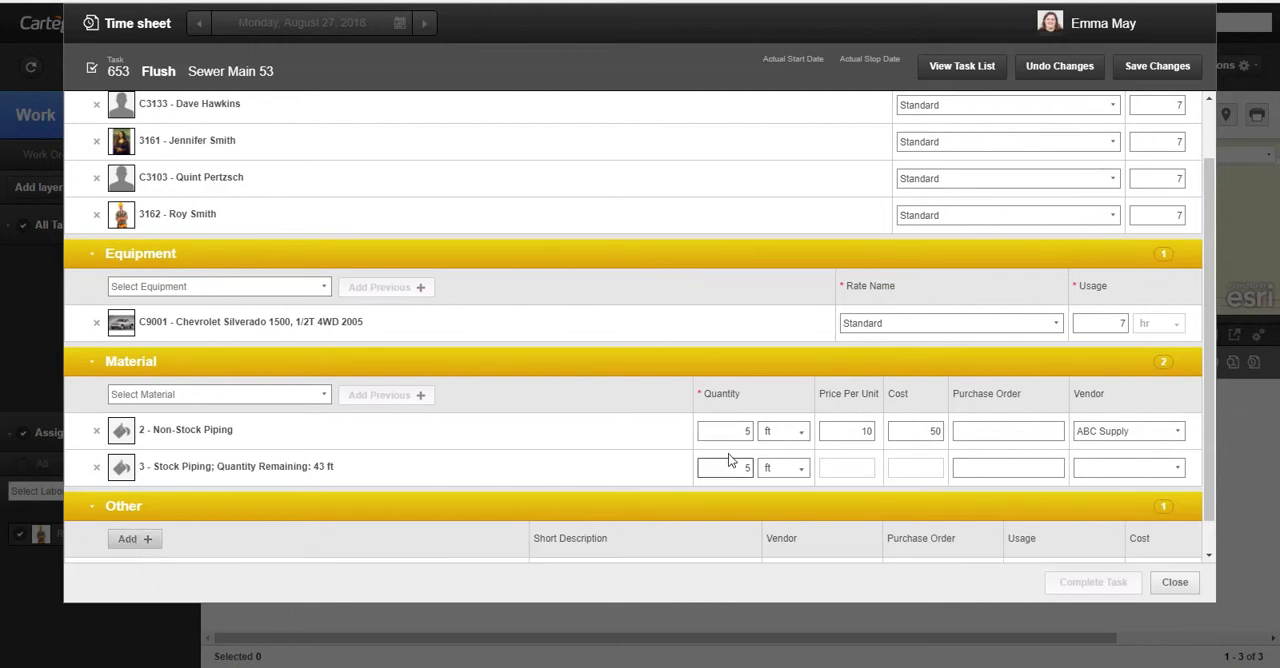
pyautogui.click(641, 536)
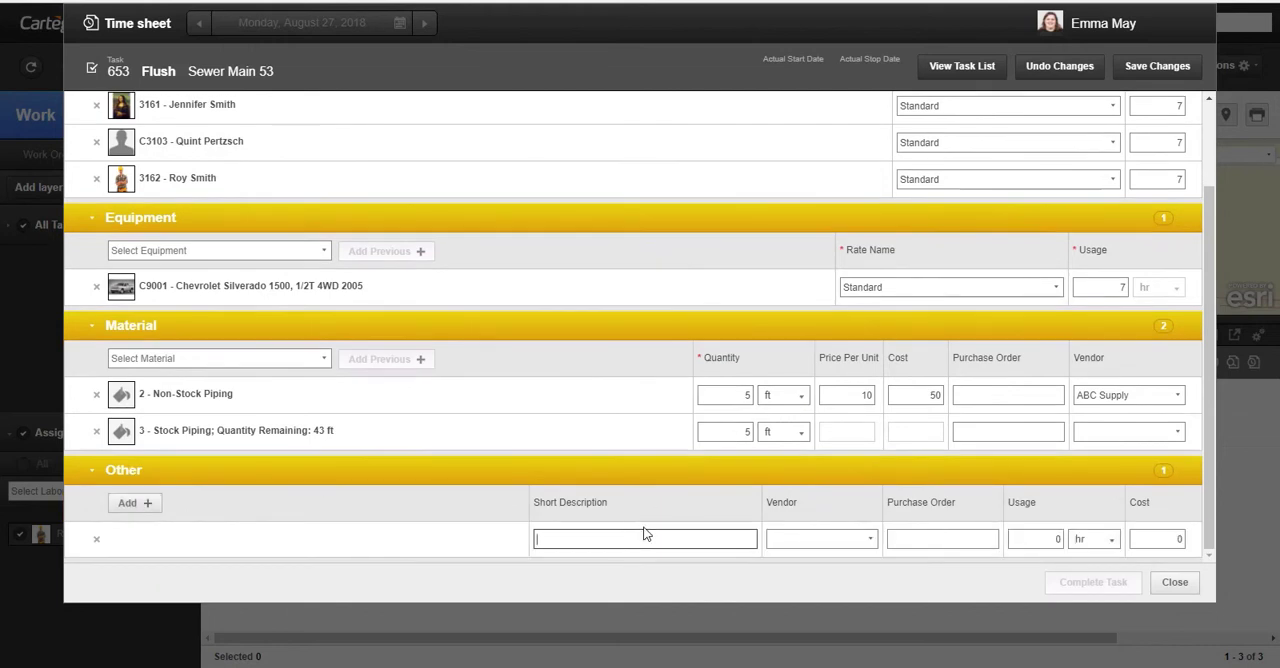
pyautogui.write('Future Equipm')
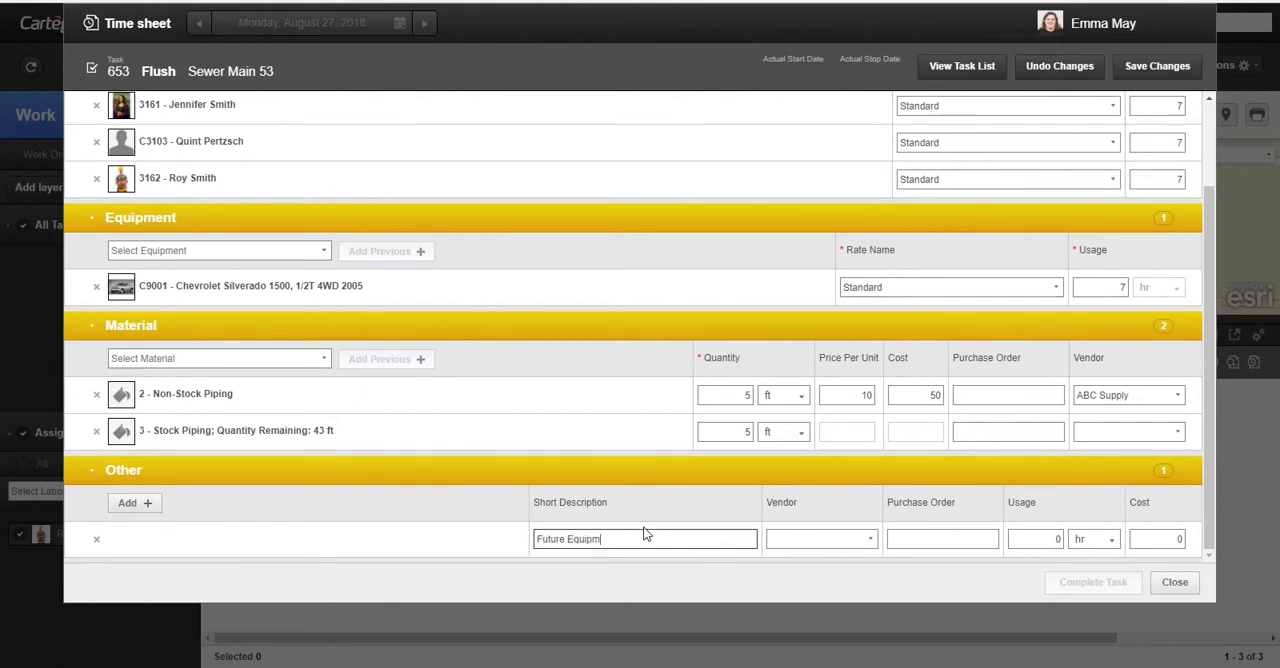
pyautogui.write('ent Scope Rental')
pyautogui.click(869, 543)
pyautogui.scroll(-2, 849, 478)
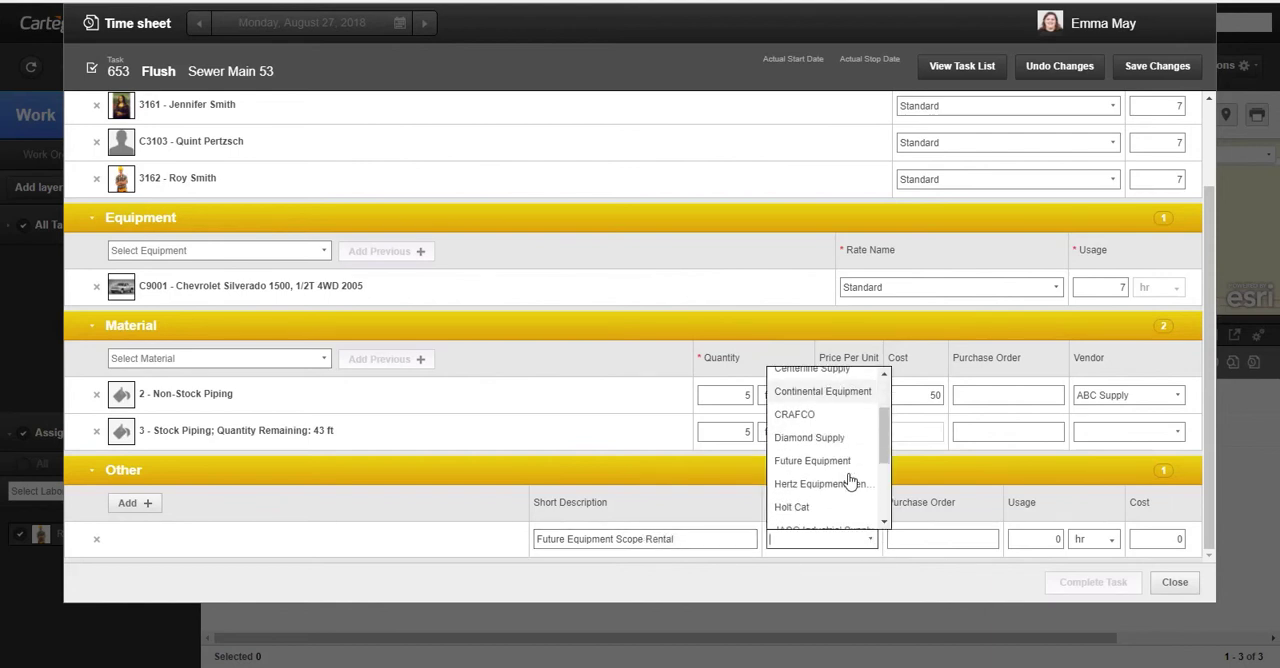
pyautogui.click(848, 463)
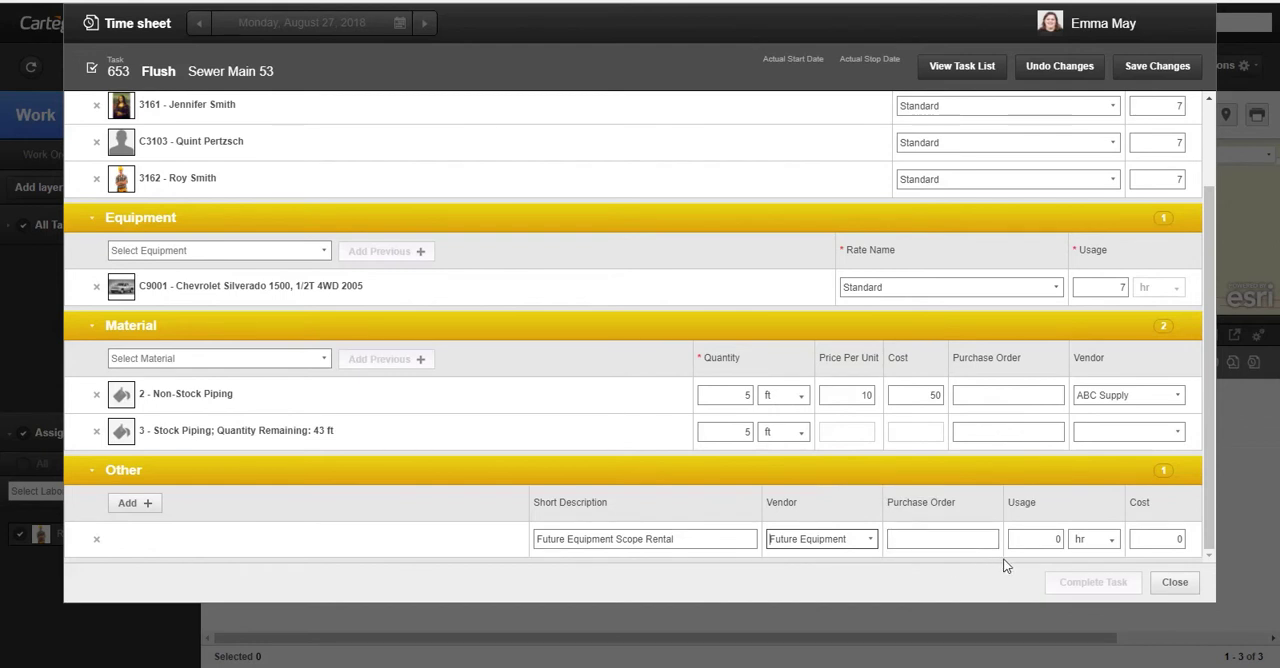
# - Set the scope rental's usage to 7 hr and its cost to 200.00, and save and close the time sheet
pyautogui.click(1056, 540)
pyautogui.write('7')
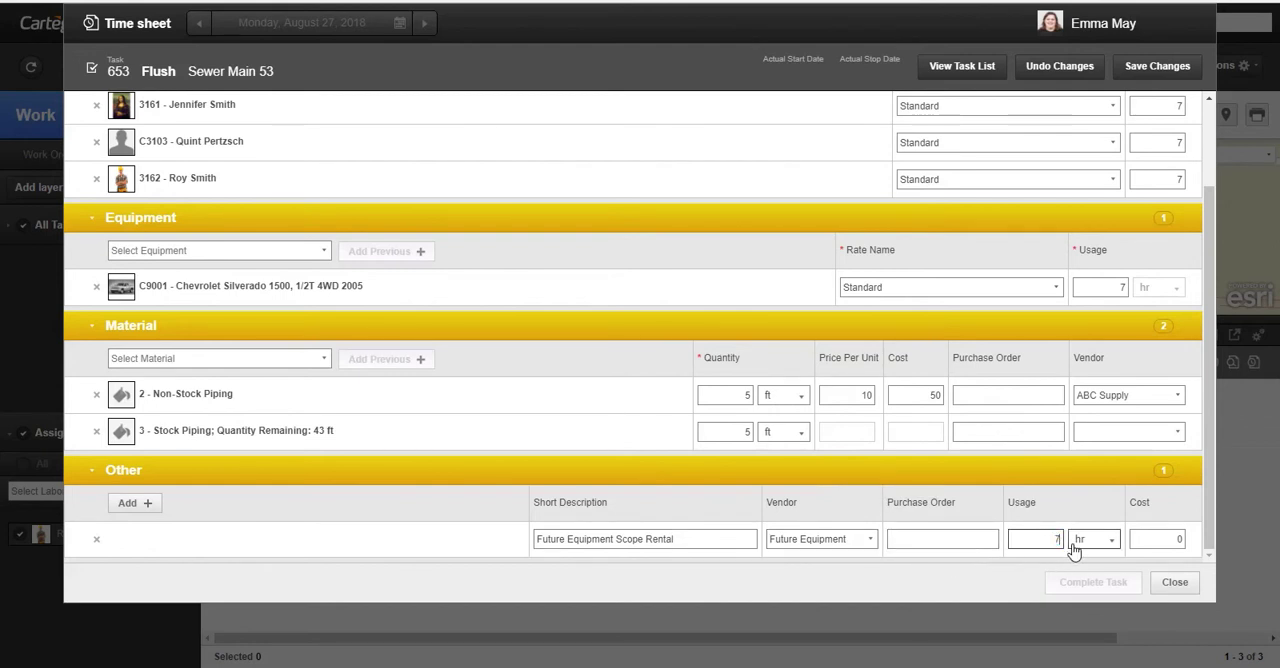
pyautogui.click(1160, 539)
pyautogui.write('200.00')
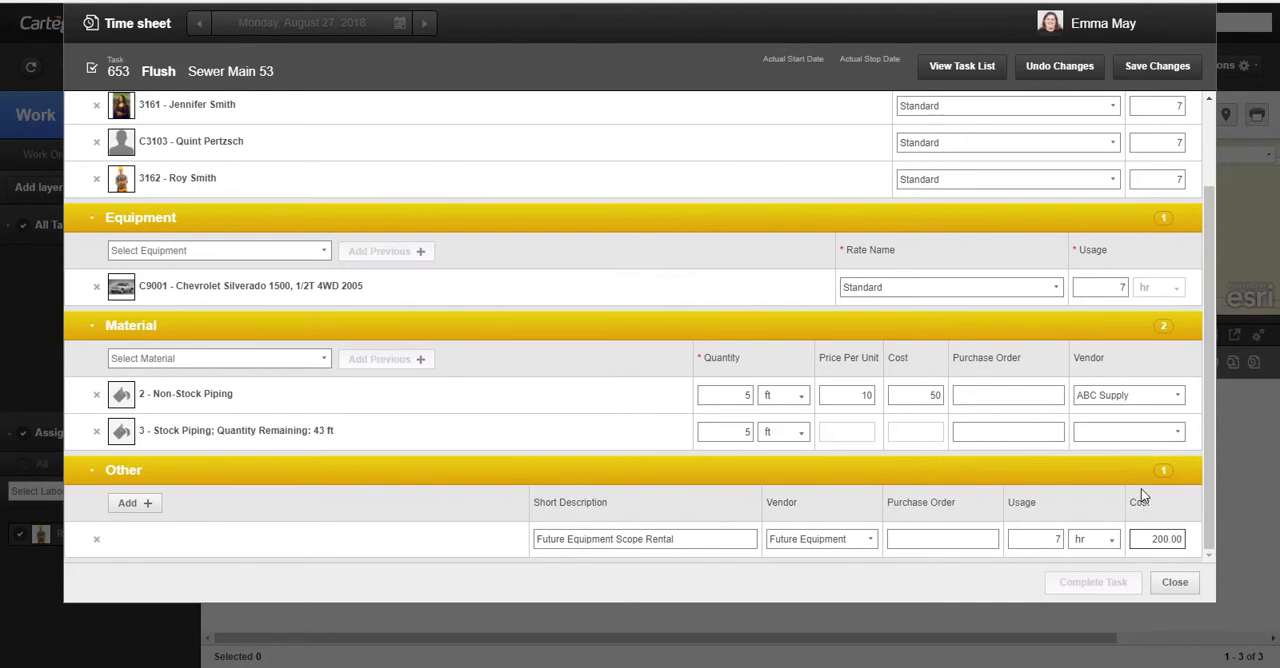
pyautogui.click(1183, 68)
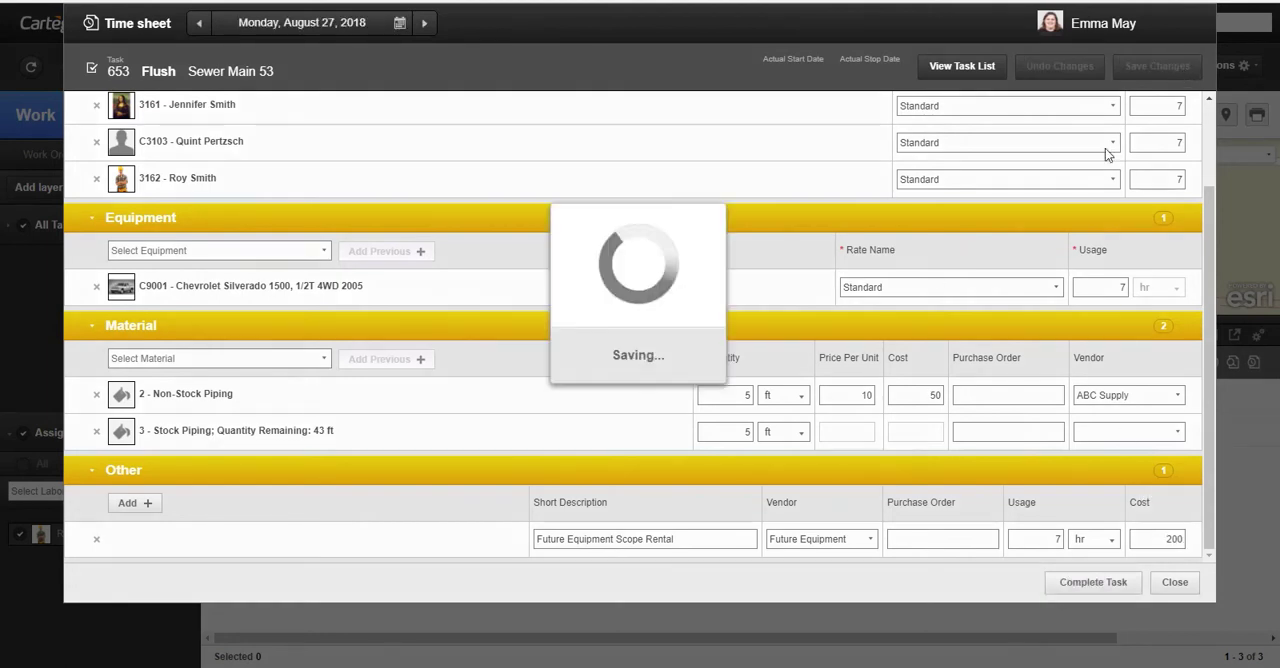
pyautogui.click(1180, 580)
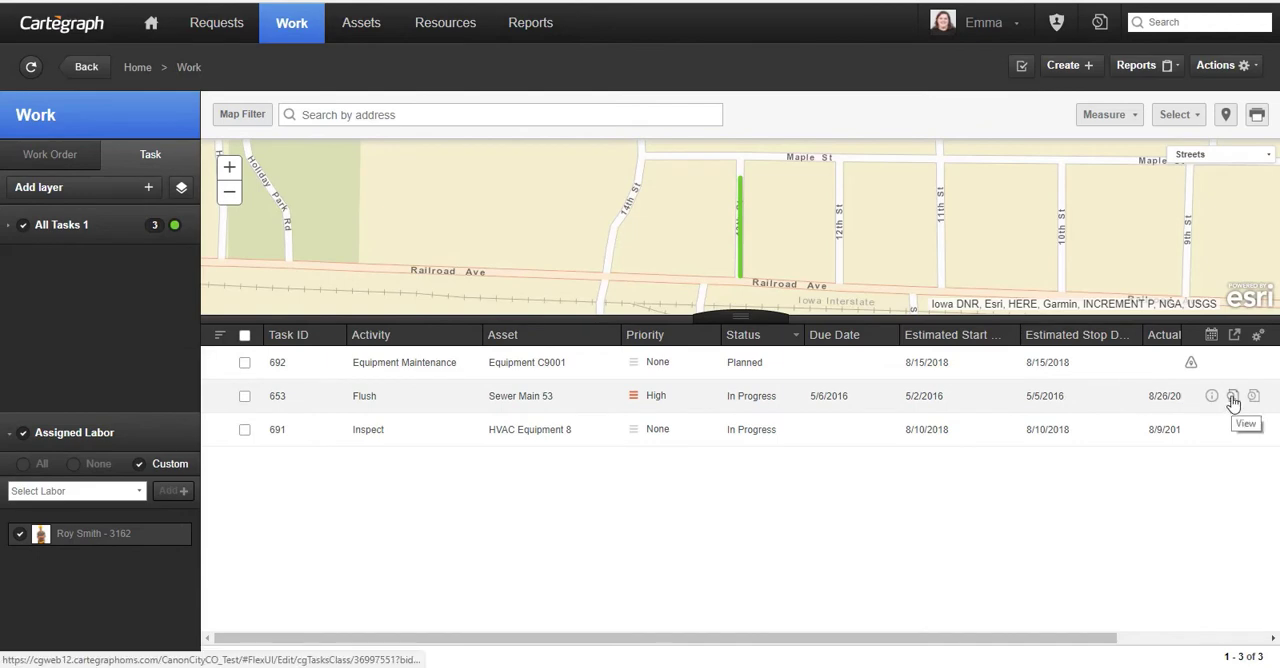
# - Examine the cost summary in the record of Flush task 653 and return to the work list
pyautogui.click(1233, 397)
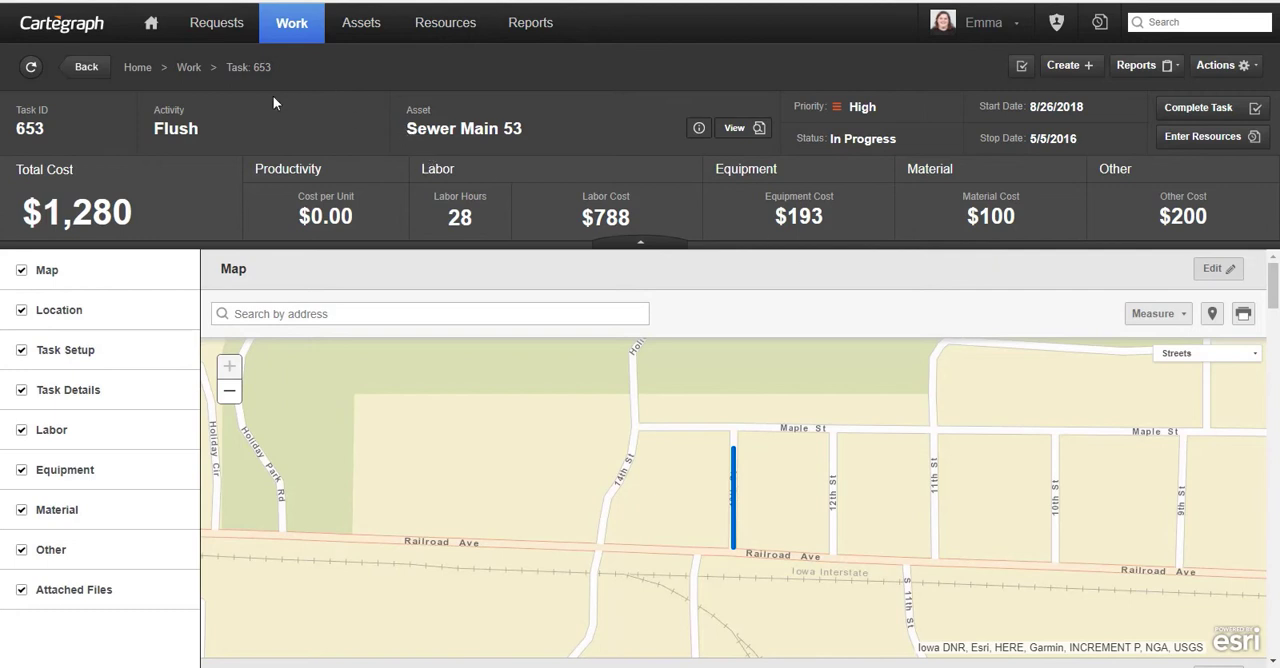
pyautogui.click(189, 67)
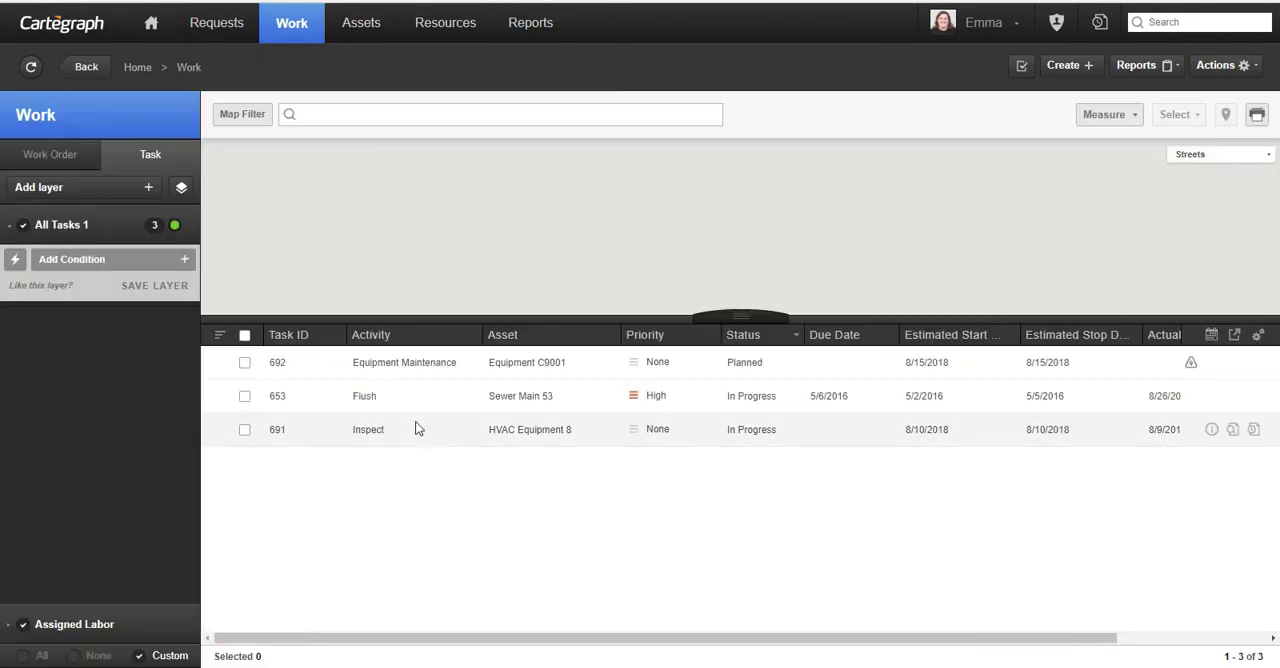
# - Turn off the Assigned Labor filter and add an Activity condition to the All Tasks layer matching Inspect
pyautogui.click(23, 624)
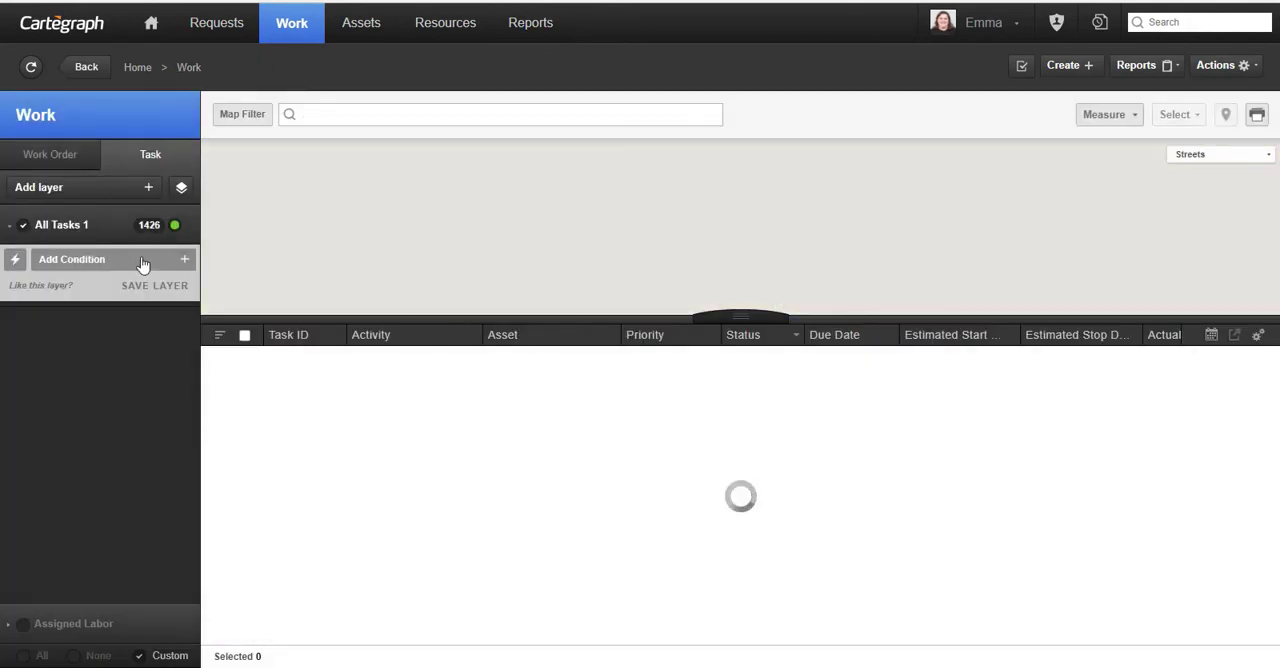
pyautogui.click(143, 262)
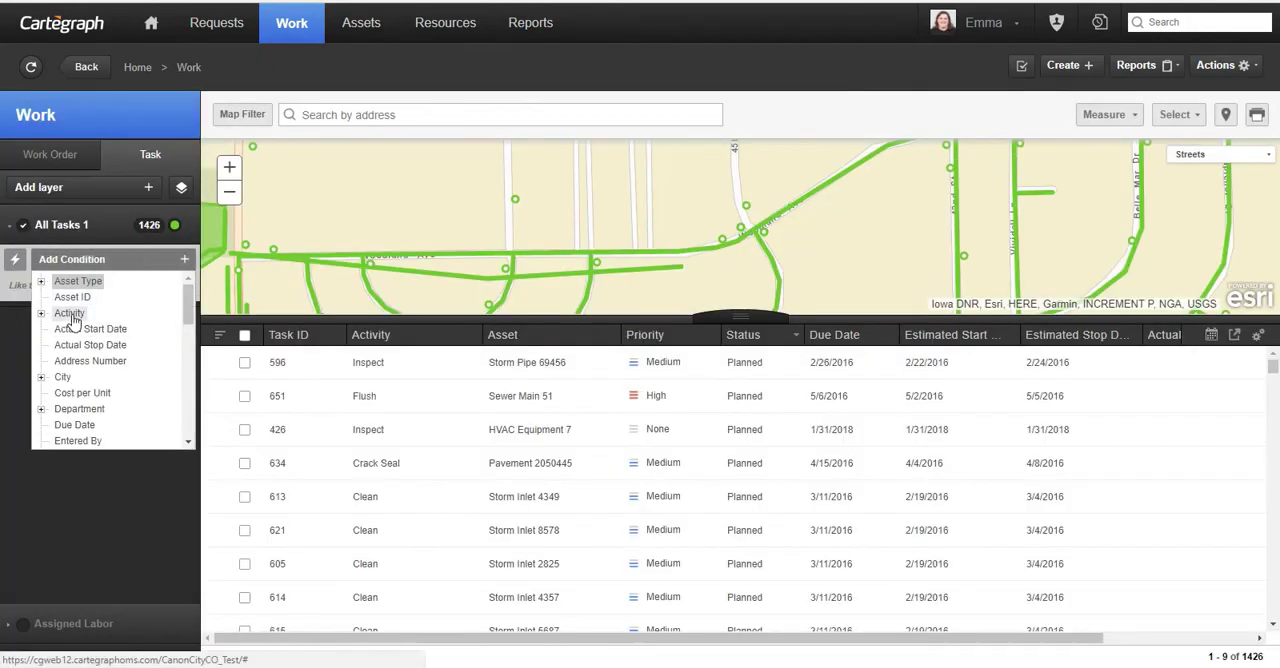
pyautogui.click(74, 314)
pyautogui.click(118, 326)
pyautogui.click(112, 343)
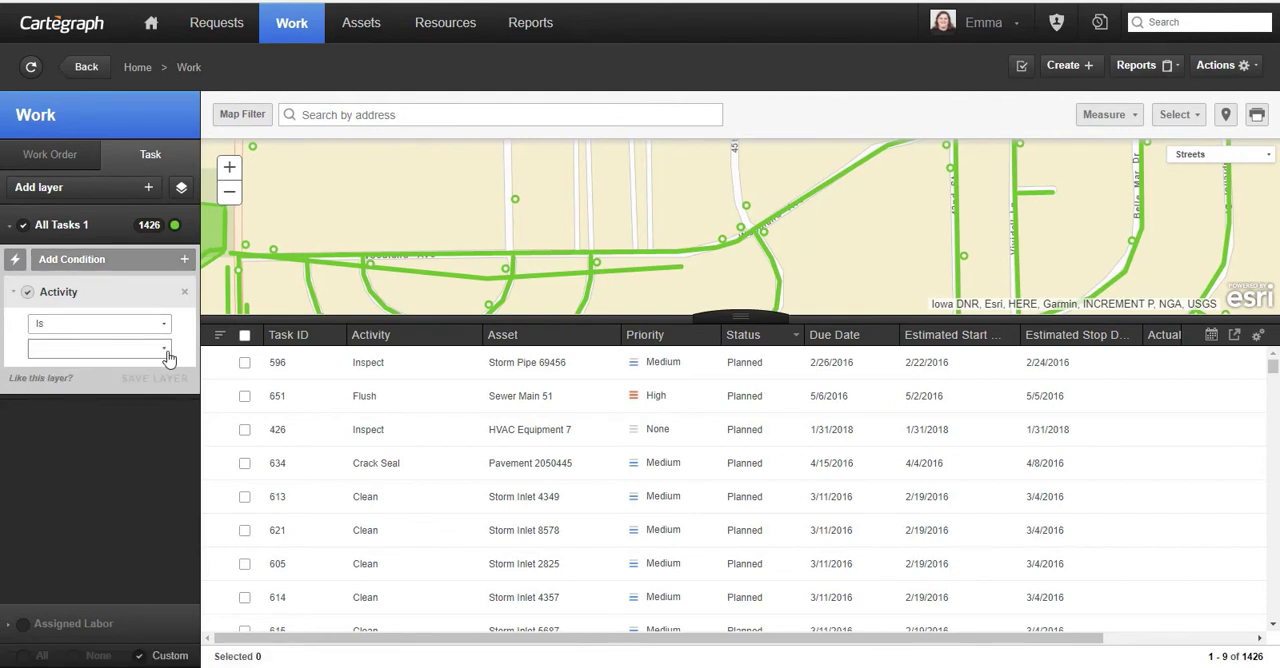
pyautogui.click(163, 349)
pyautogui.scroll(-5, 123, 420)
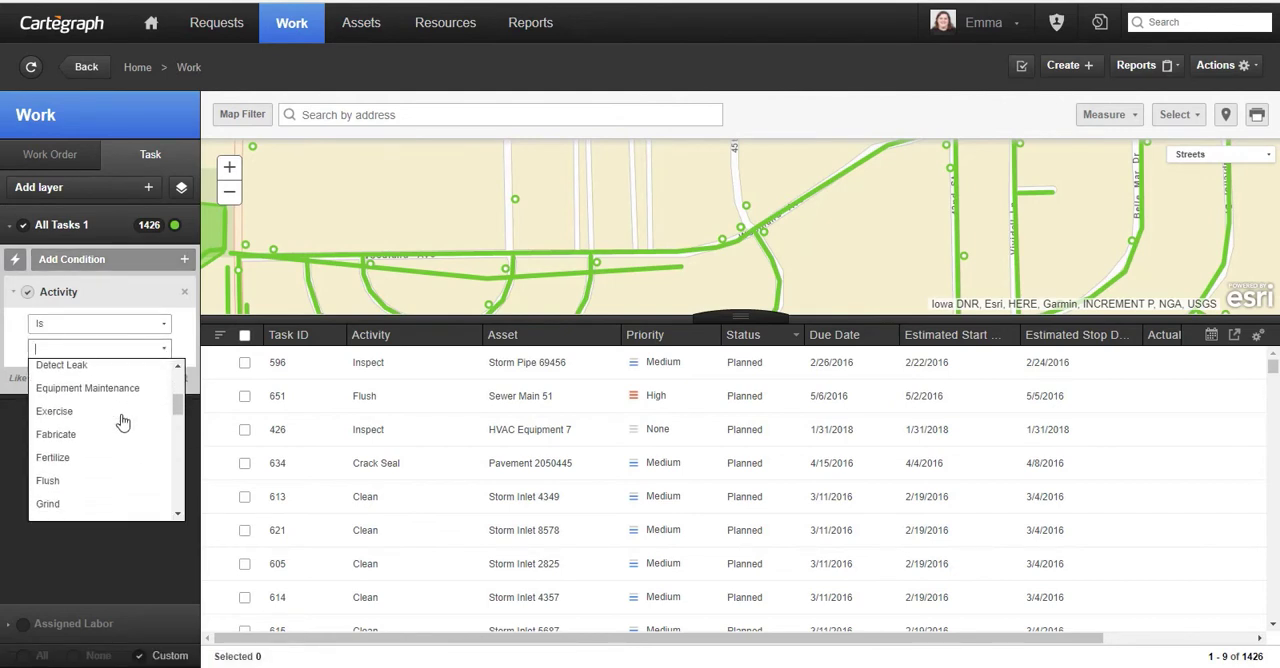
pyautogui.click(91, 381)
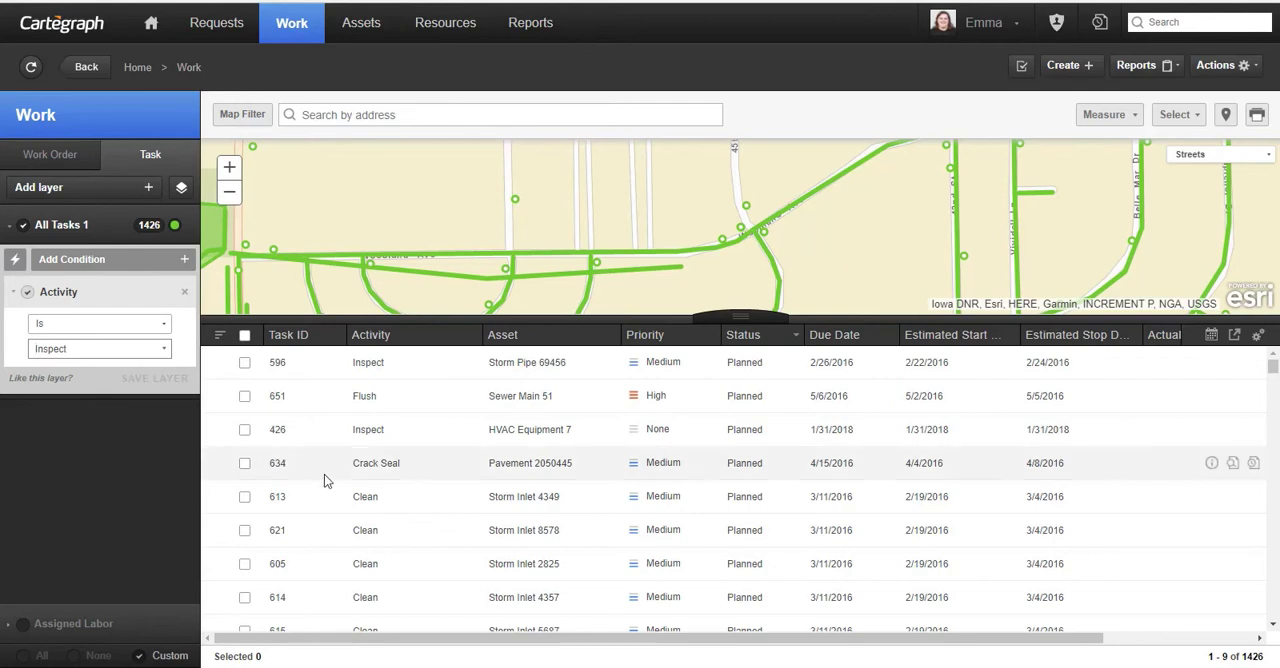
# - Select Inspect tasks 596, 426, 629 and 630 and open Distribute Resources for them
pyautogui.click(244, 362)
pyautogui.click(244, 396)
pyautogui.click(244, 430)
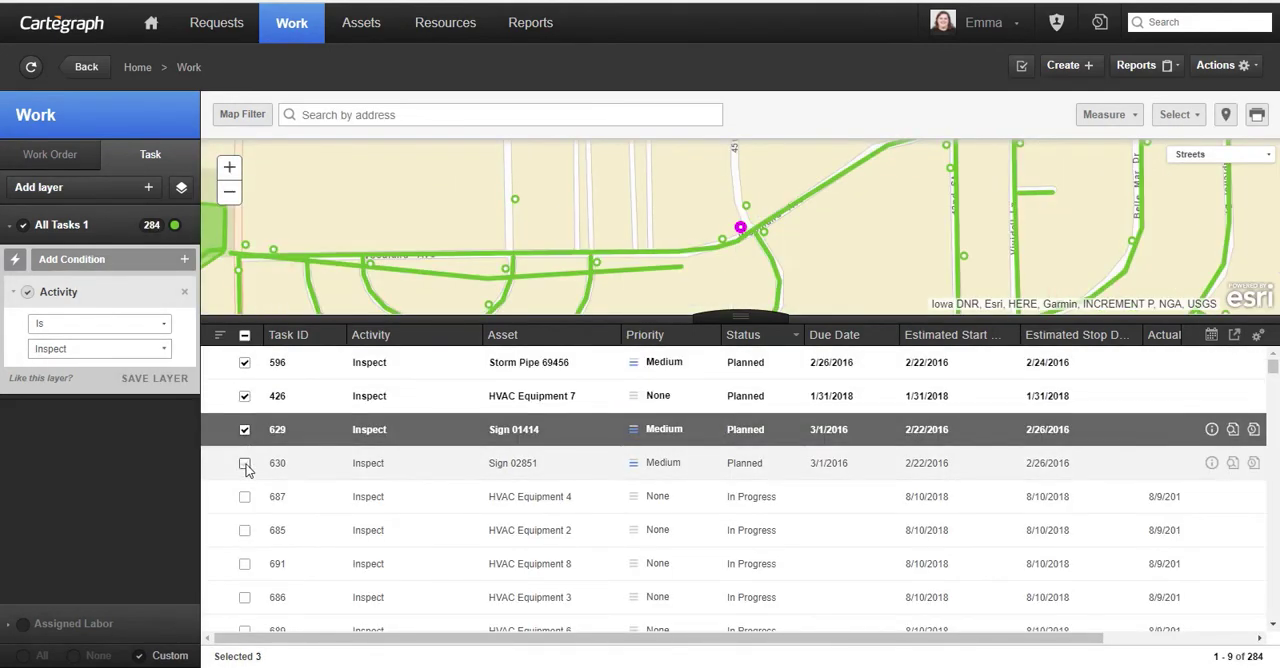
pyautogui.click(244, 463)
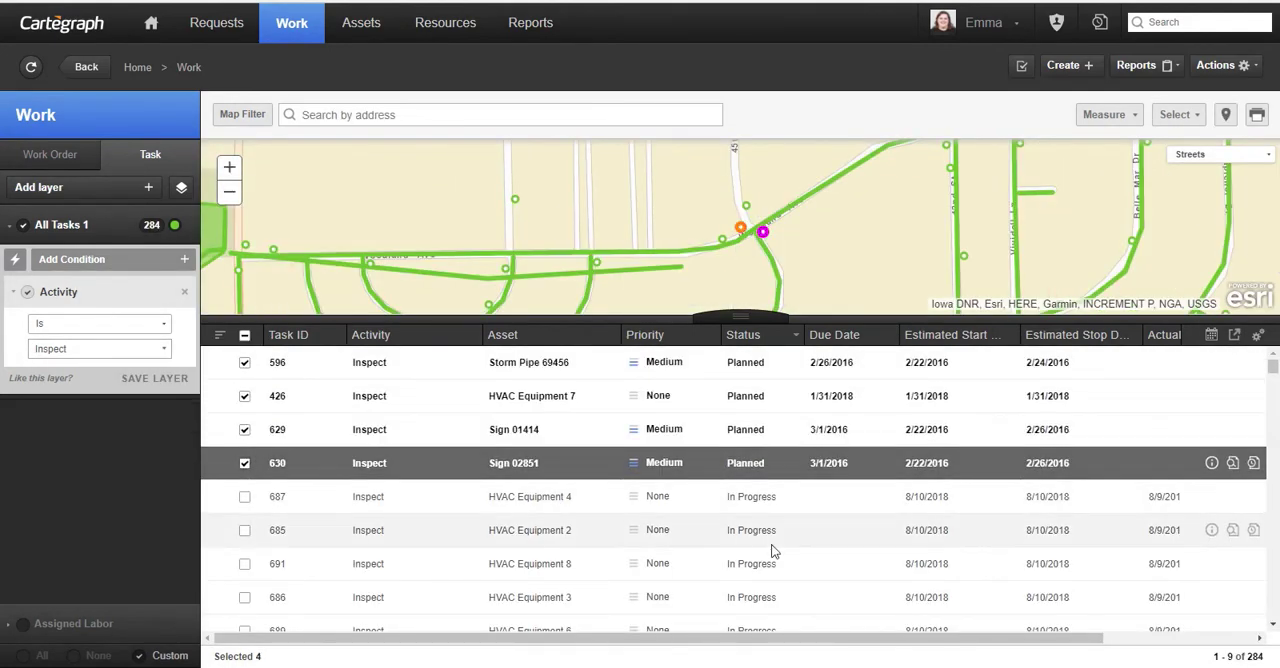
pyautogui.click(1220, 65)
pyautogui.click(1180, 160)
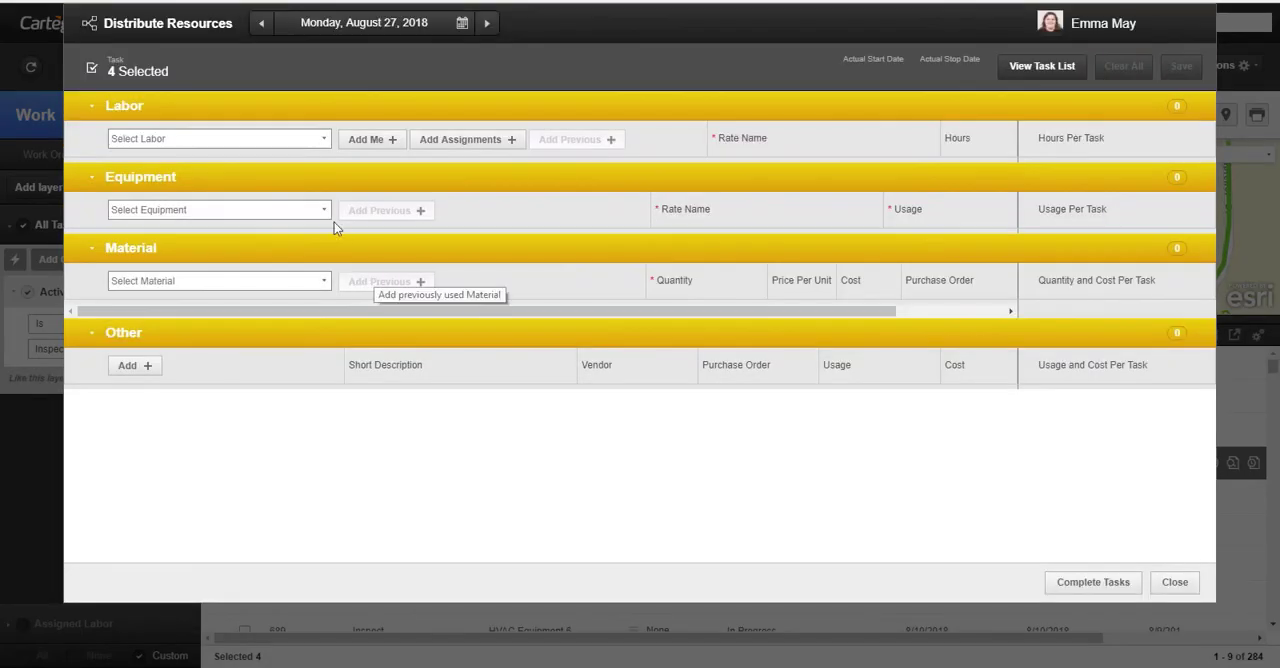
# - Add the first Public Works employee as labor for the selected tasks and enter 10 hours
pyautogui.click(260, 137)
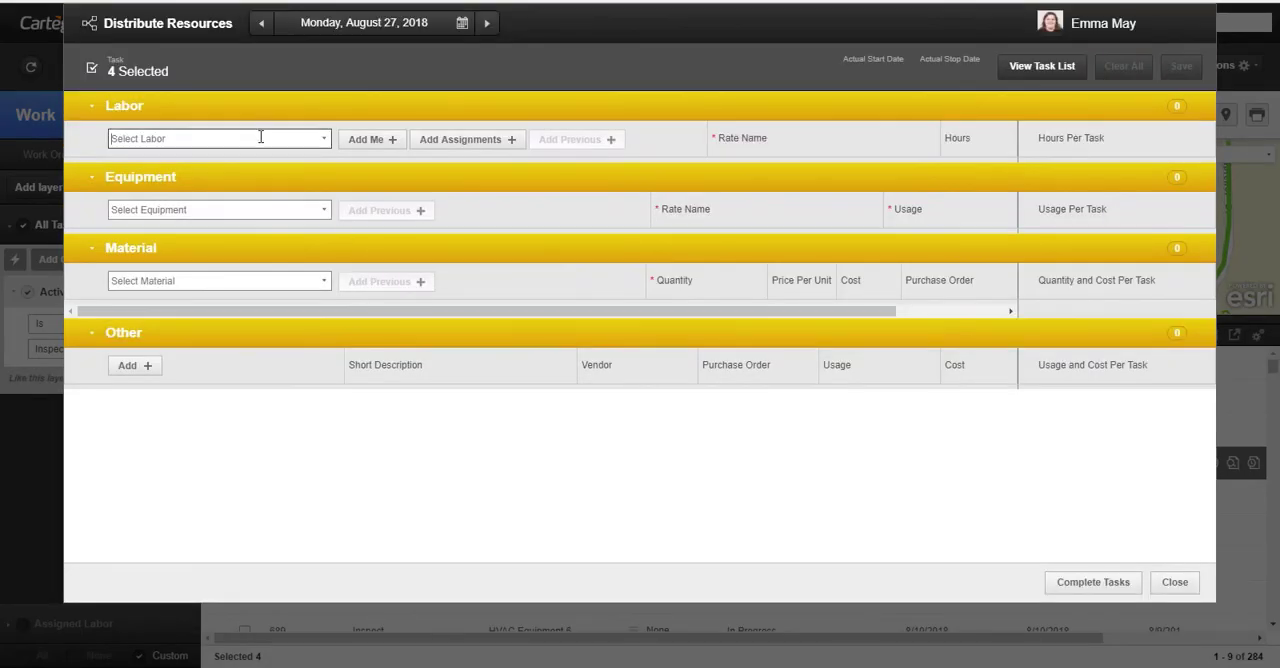
pyautogui.write('roy')
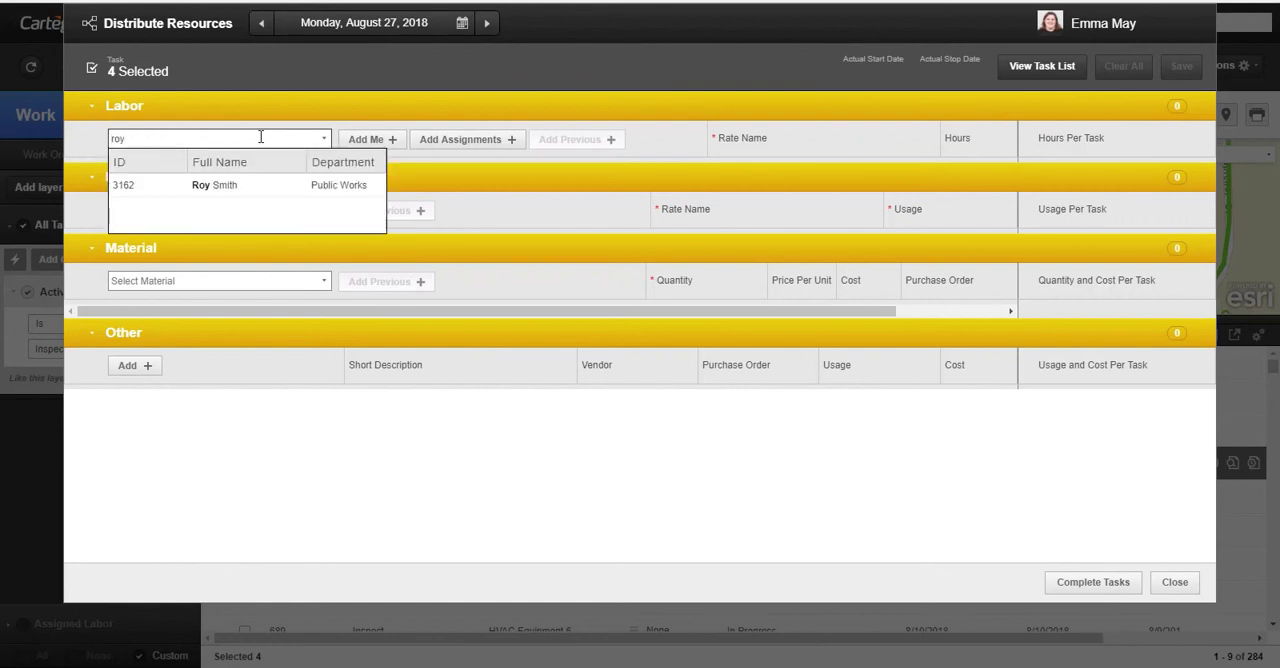
pyautogui.click(260, 189)
pyautogui.click(970, 177)
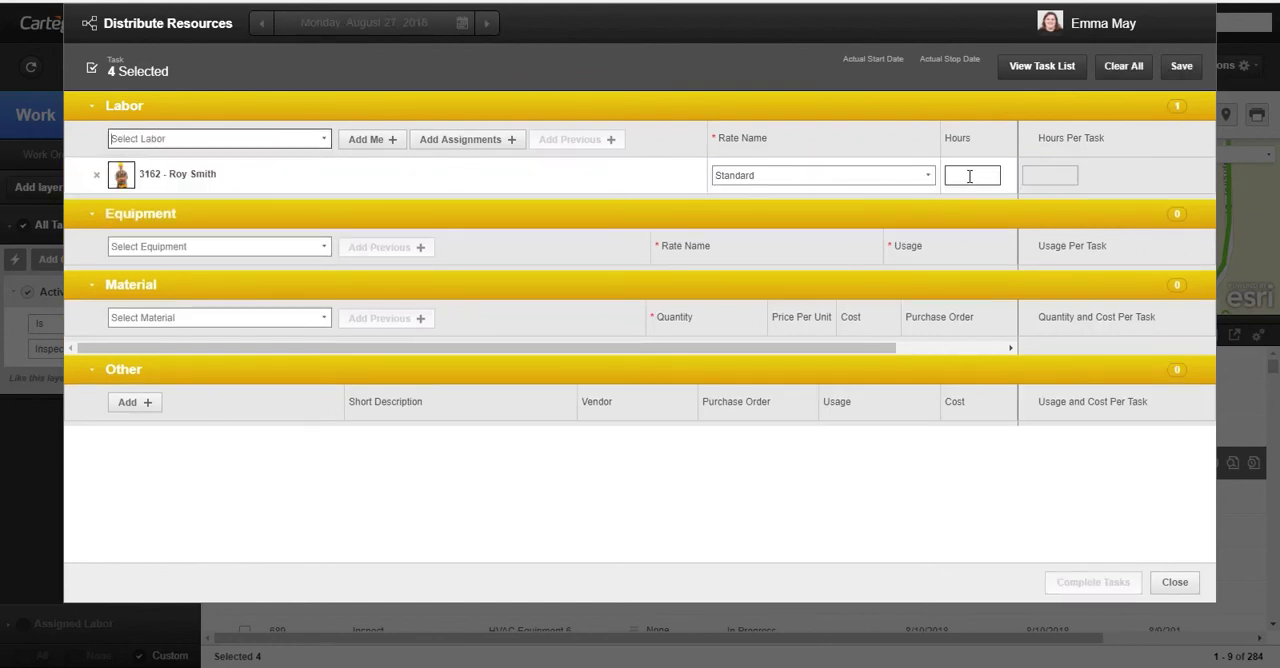
pyautogui.write('10')
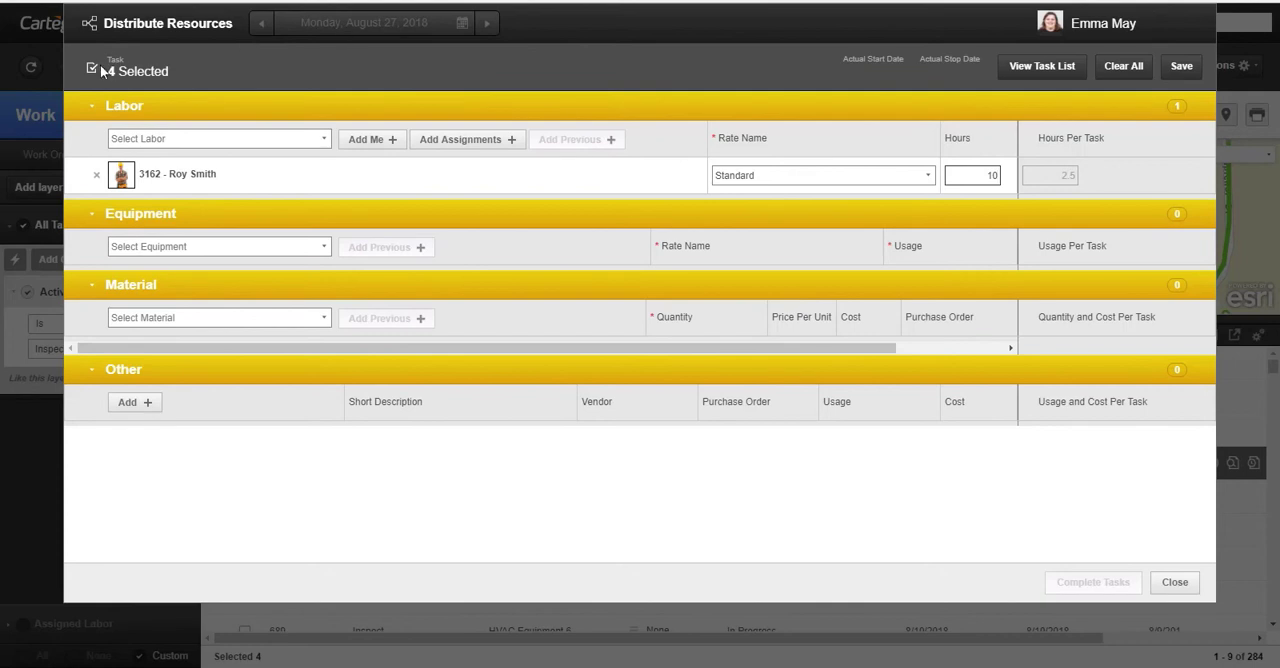
# - Add a second employee to the labor being distributed and enter 10 hours for that person
pyautogui.click(192, 140)
pyautogui.write('jen')
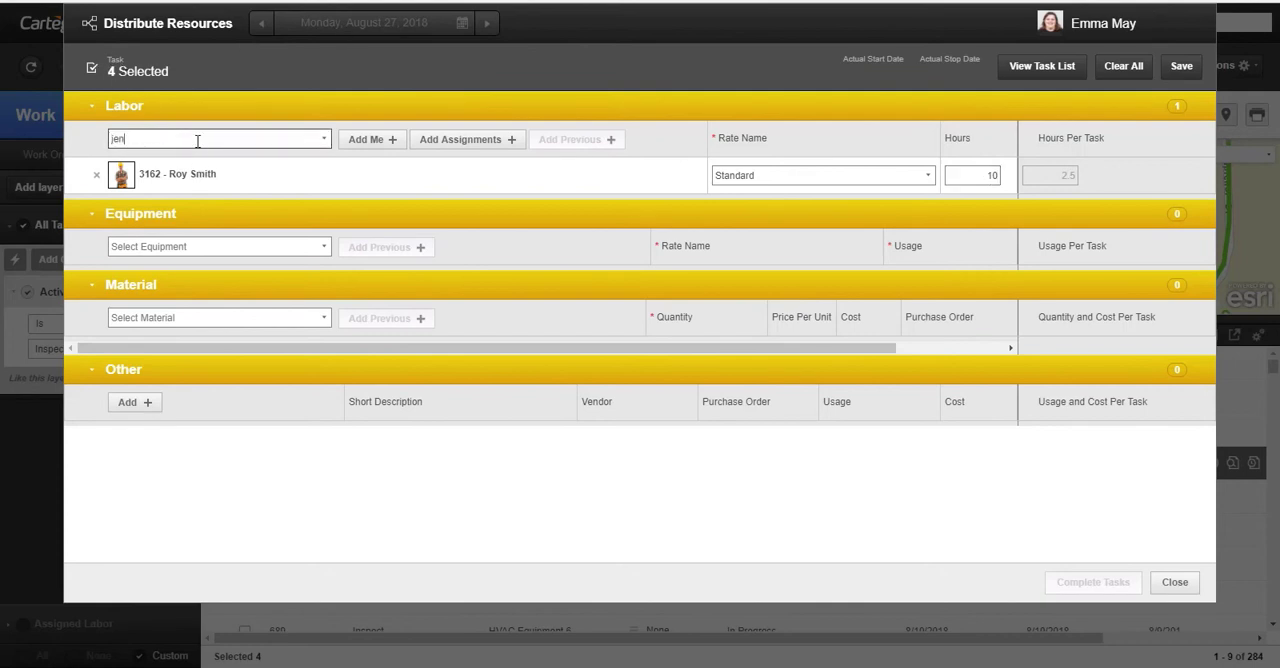
pyautogui.write('ni')
pyautogui.click(228, 192)
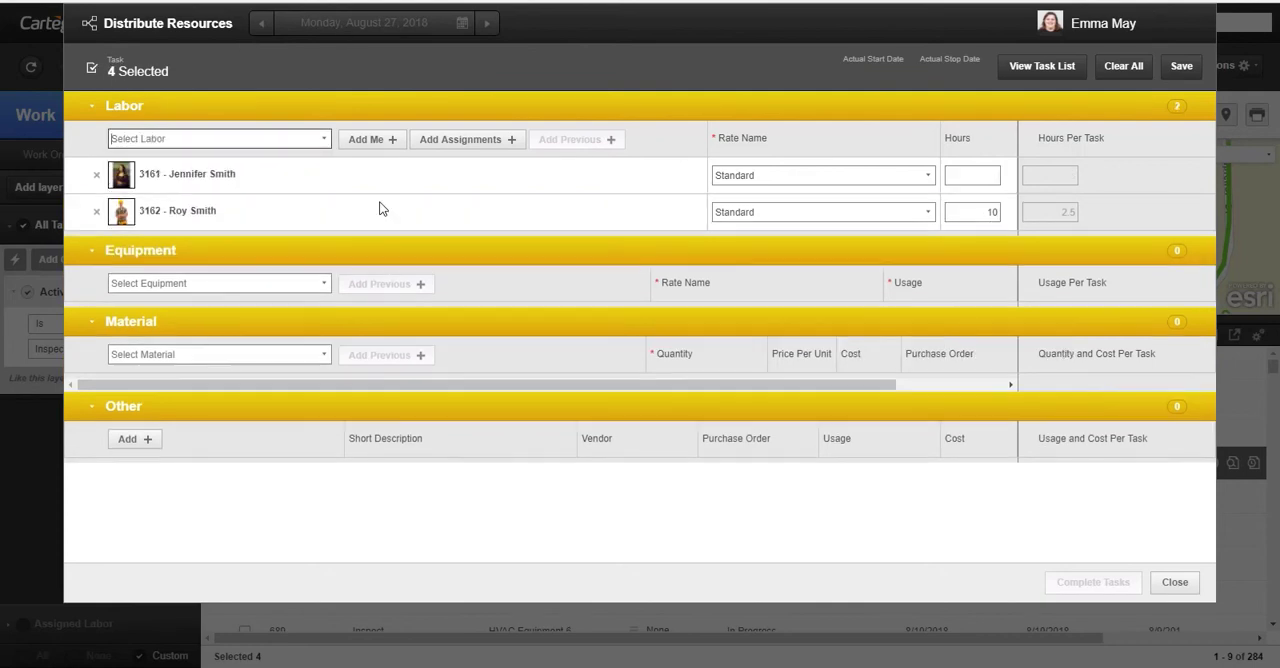
pyautogui.click(972, 175)
pyautogui.write('10')
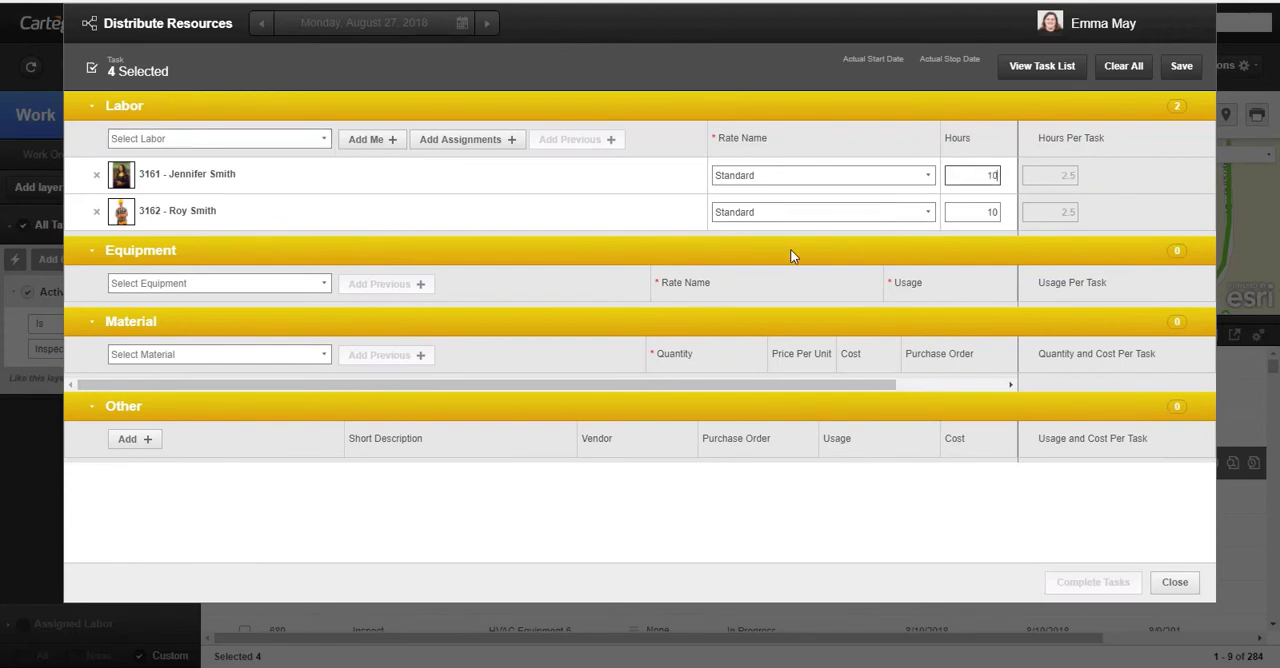
# - Add equipment C9002, the Ford F-350 light duty vehicle, with a usage of 10 hr
pyautogui.click(259, 283)
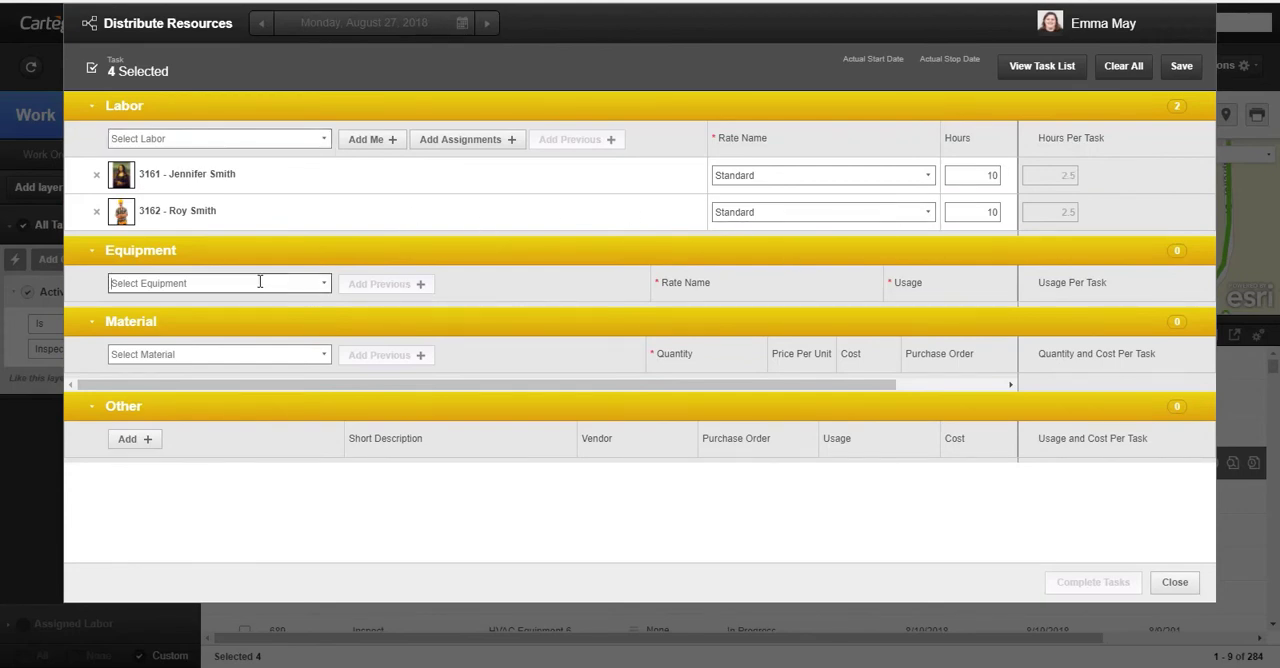
pyautogui.write('C9002')
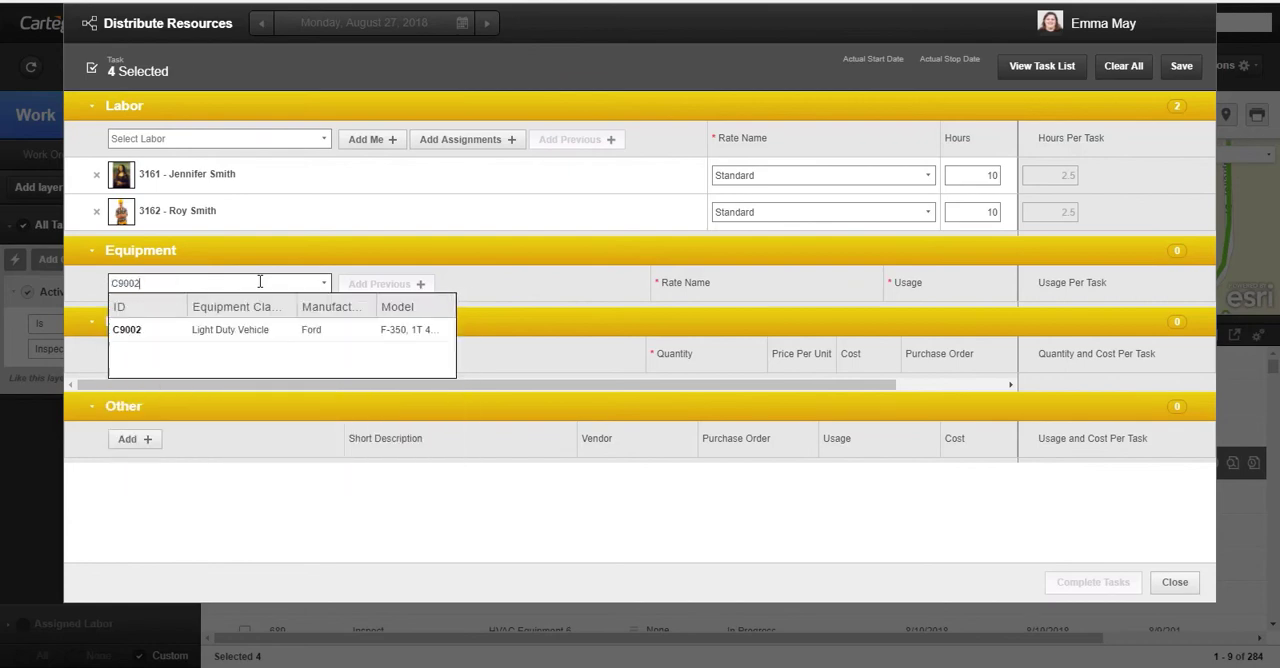
pyautogui.click(260, 340)
pyautogui.click(916, 318)
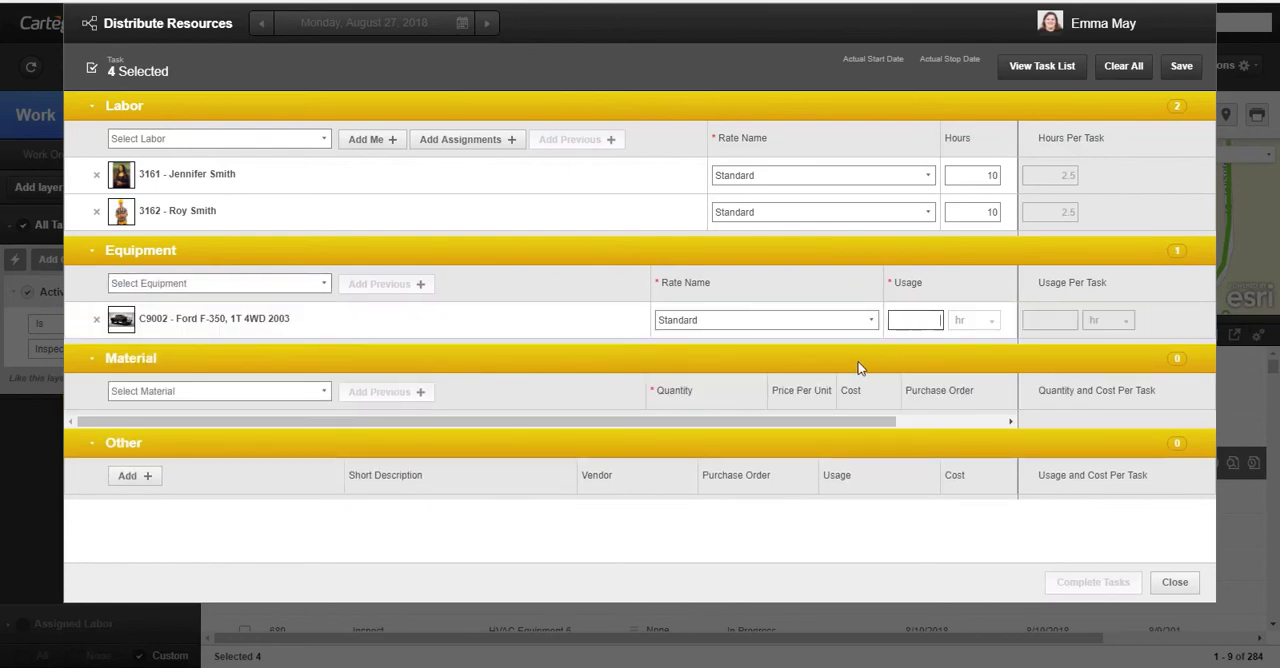
pyautogui.write('10')
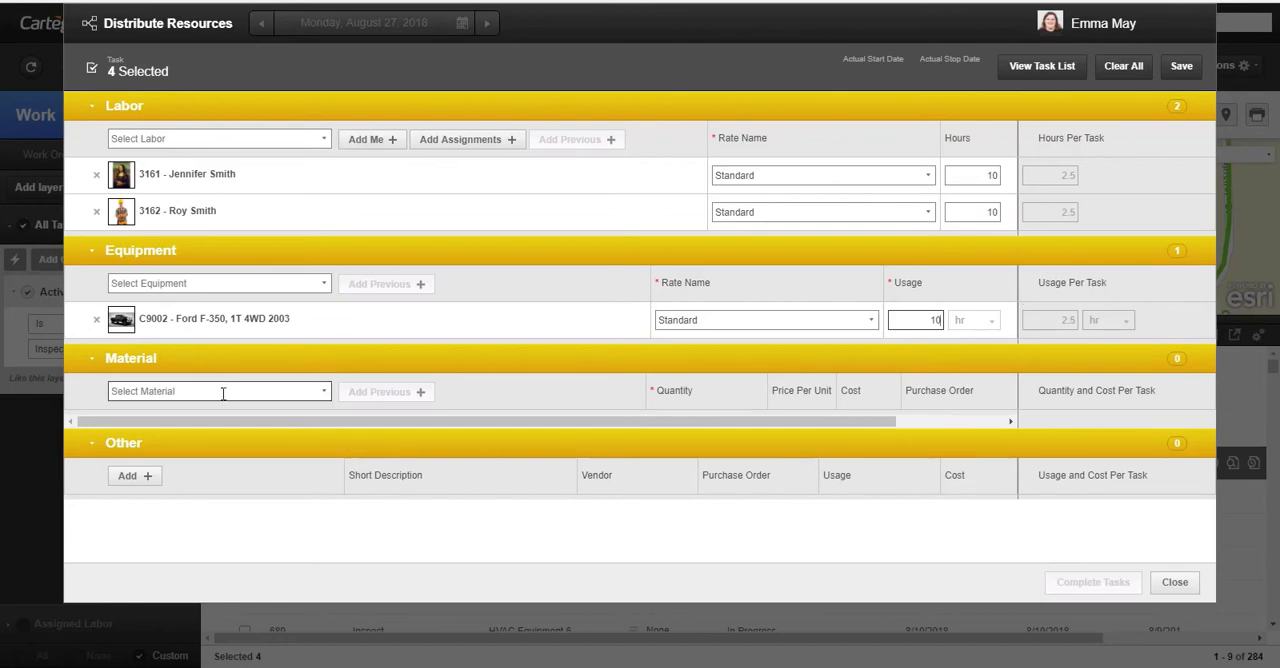
# - Add material 3, Stock Piping, to the distribution with a quantity of 25 ft
pyautogui.click(323, 397)
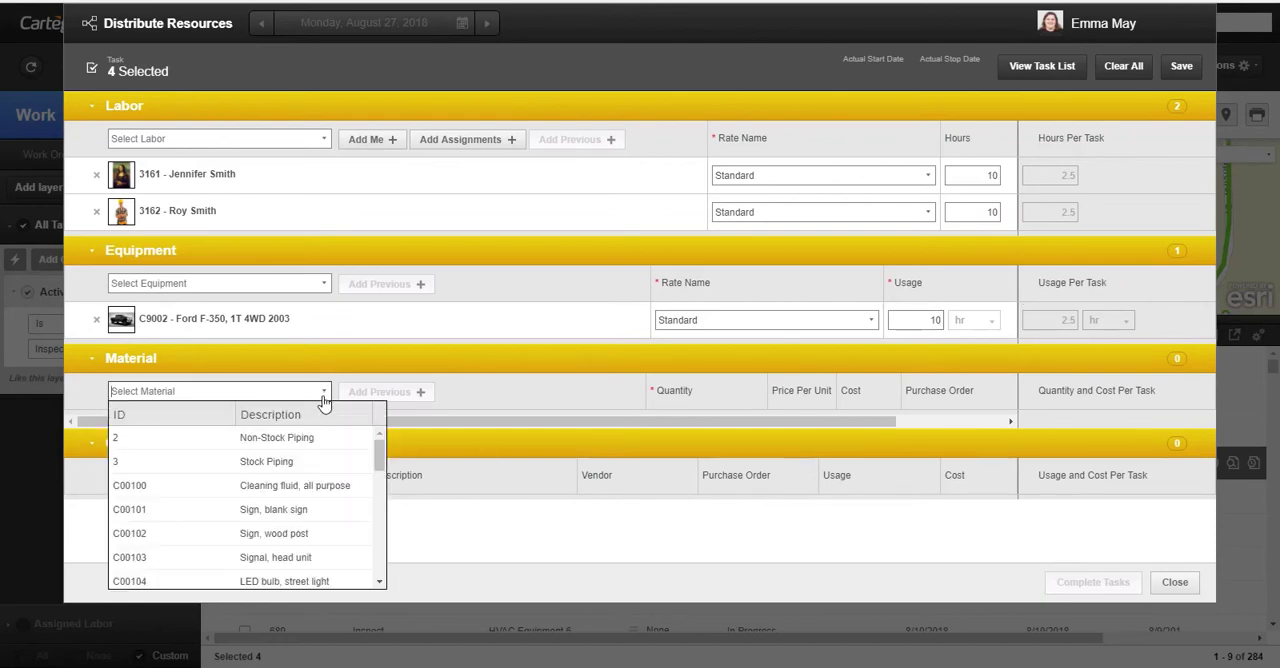
pyautogui.click(314, 461)
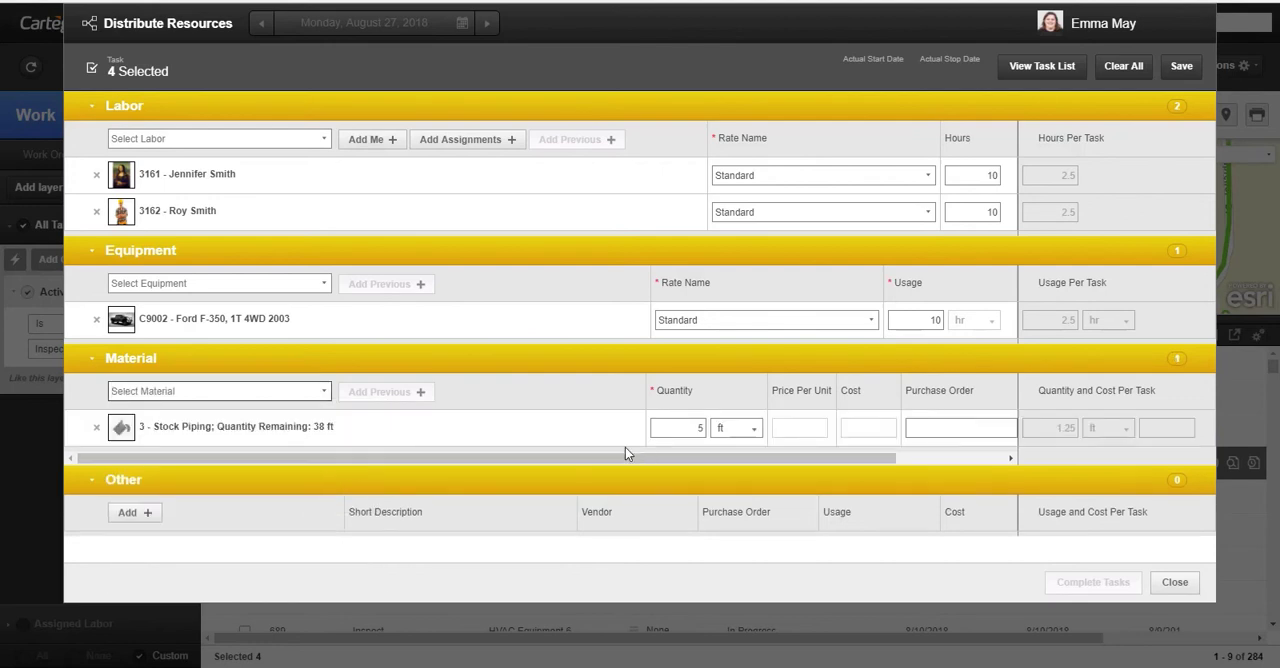
pyautogui.doubleClick(689, 429)
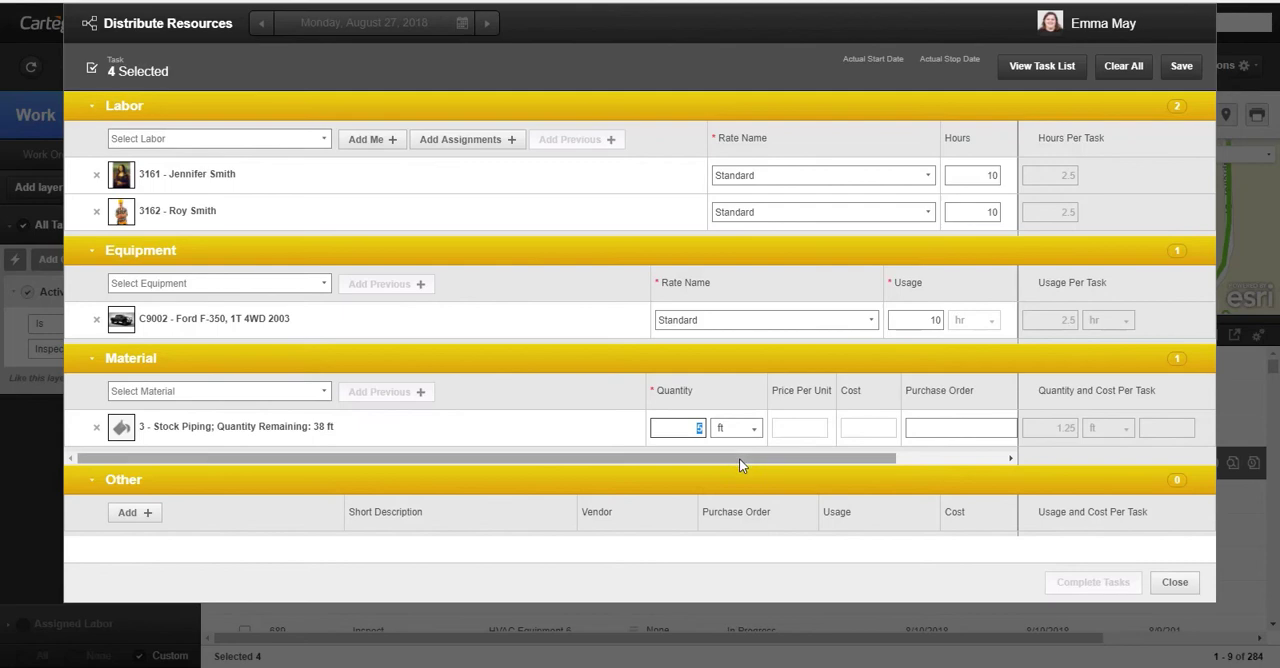
pyautogui.write('25')
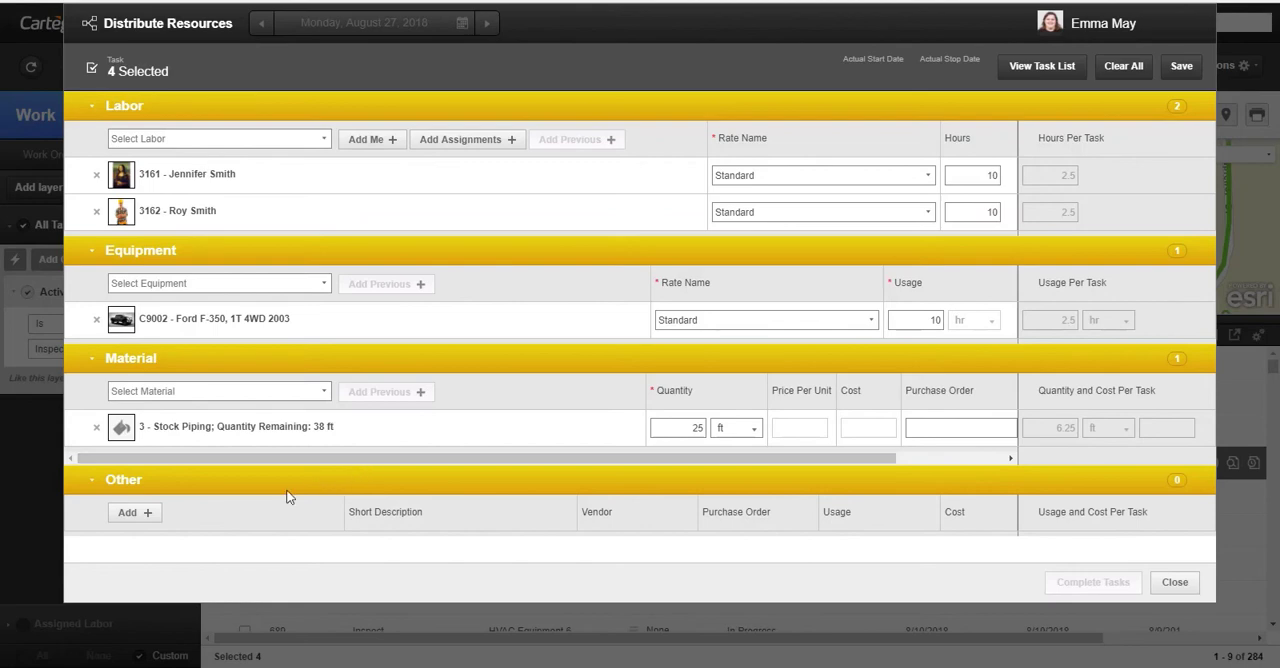
# - Add an Other resource described as "Contractor Cost" with CRAFCO as its vendor
pyautogui.click(148, 516)
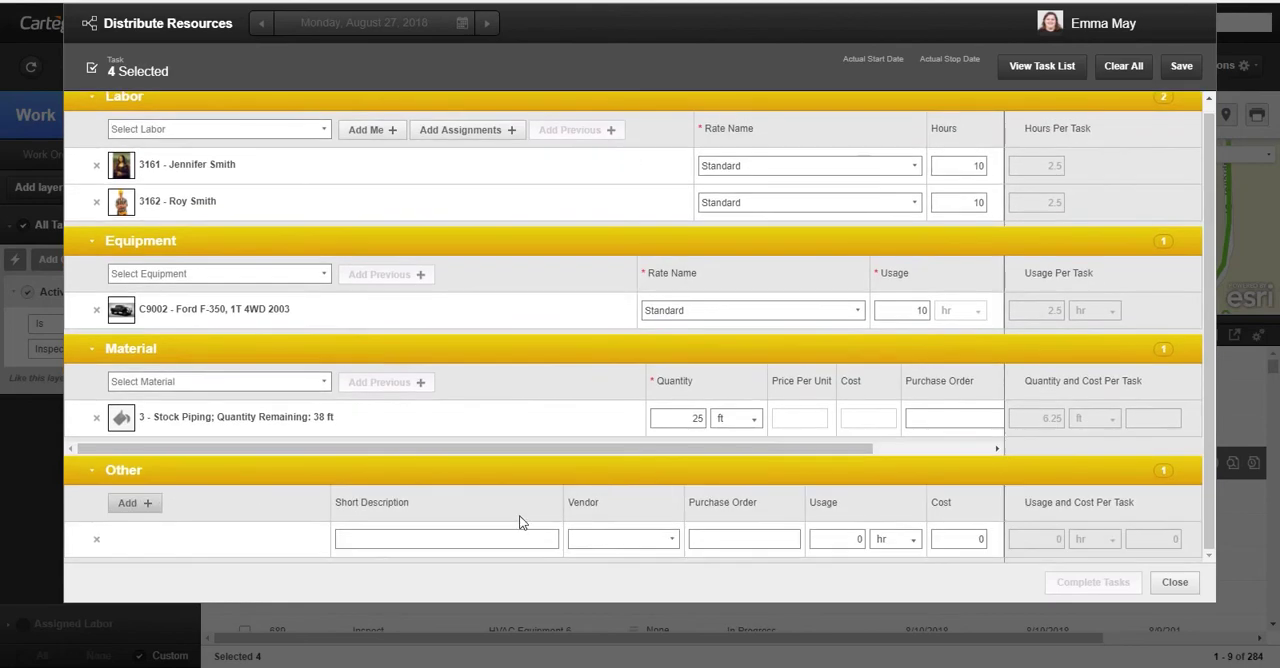
pyautogui.click(522, 539)
pyautogui.write('Contrac')
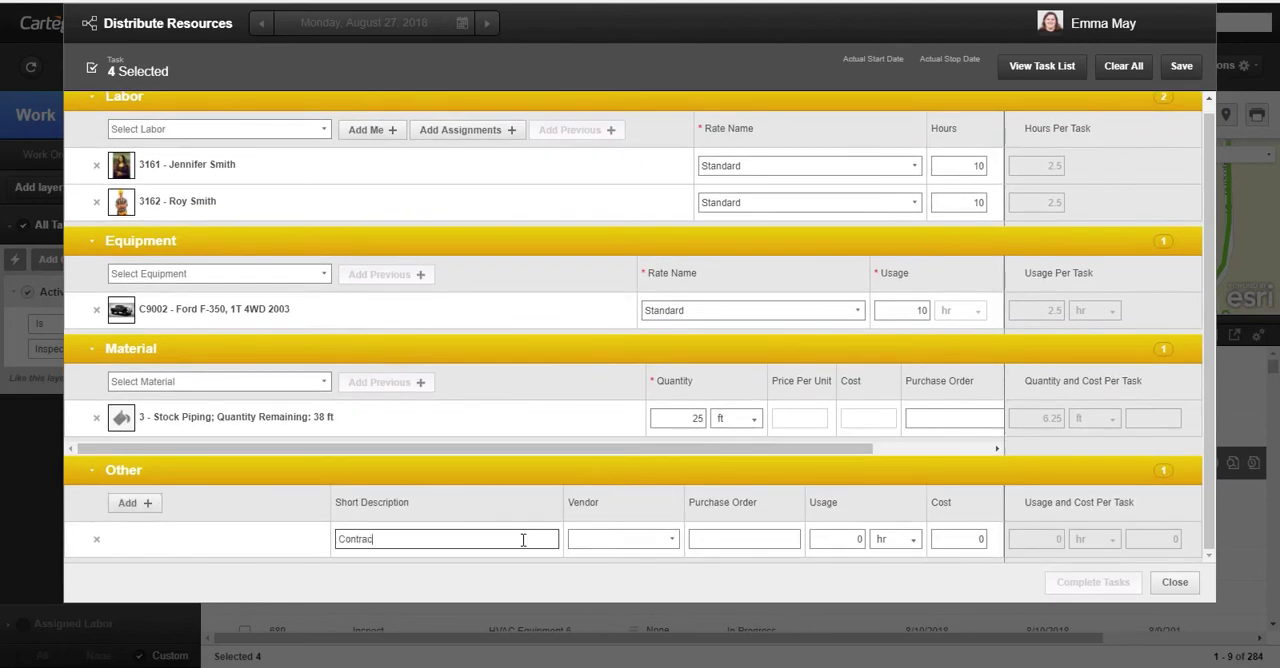
pyautogui.write('tor Cost')
pyautogui.click(670, 543)
pyautogui.click(660, 500)
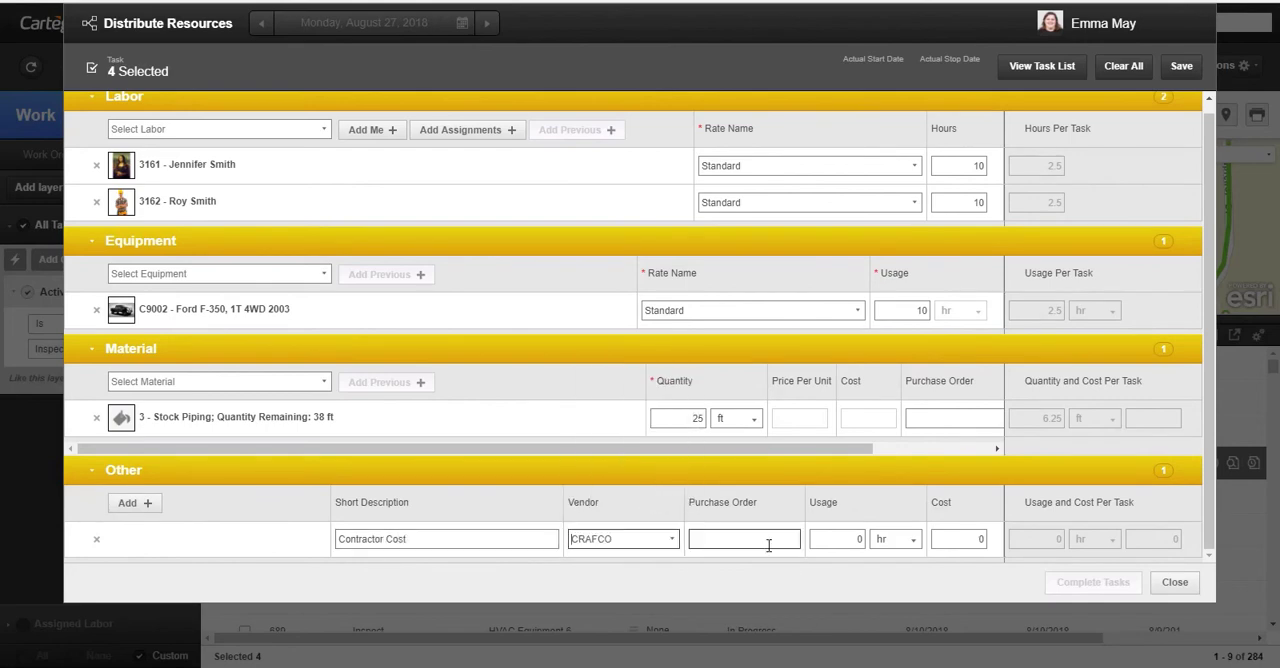
# - Set the contractor cost entry's usage to 10 hr and its cost to 500
pyautogui.click(857, 540)
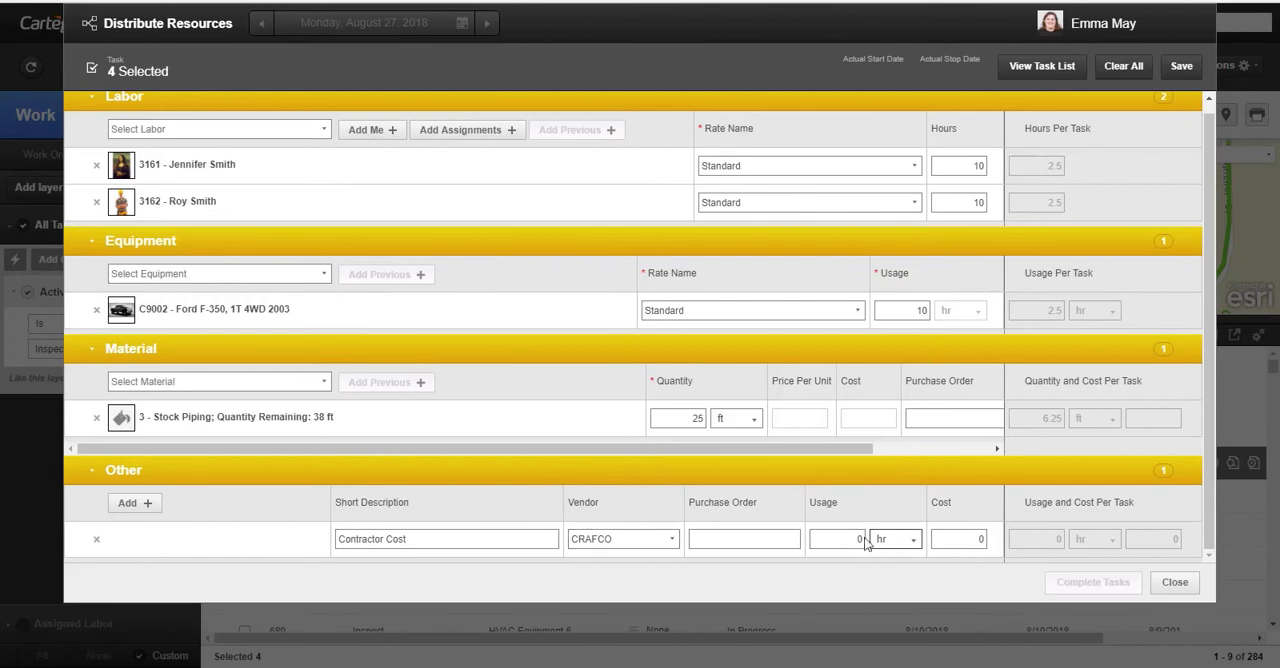
pyautogui.write('10')
pyautogui.press('Tab')
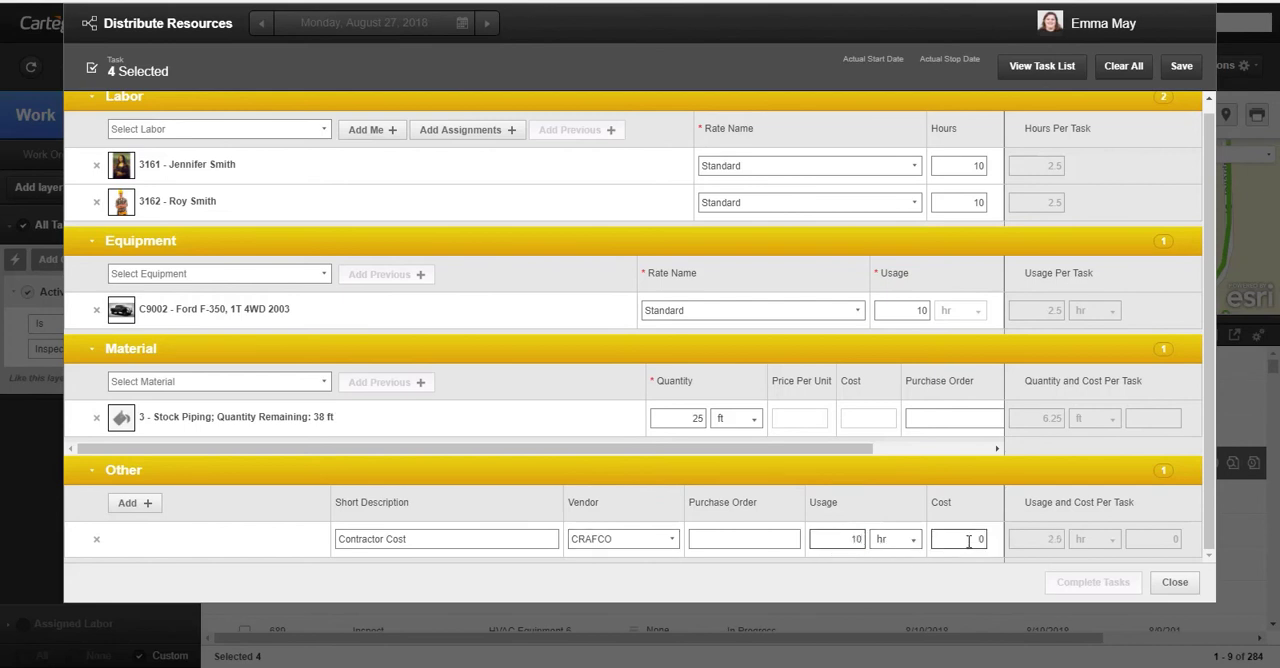
pyautogui.write('500')
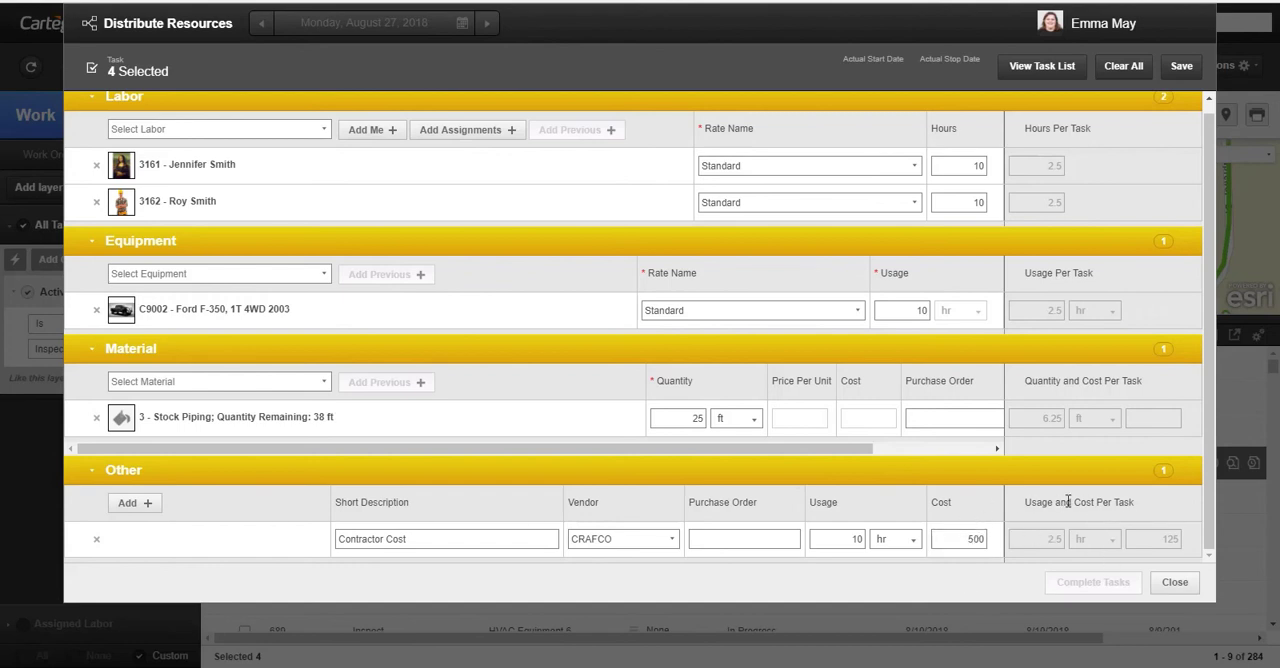
# - Save the resource distribution to the four selected tasks and close Distribute Resources
pyautogui.scroll(1, 1094, 451)
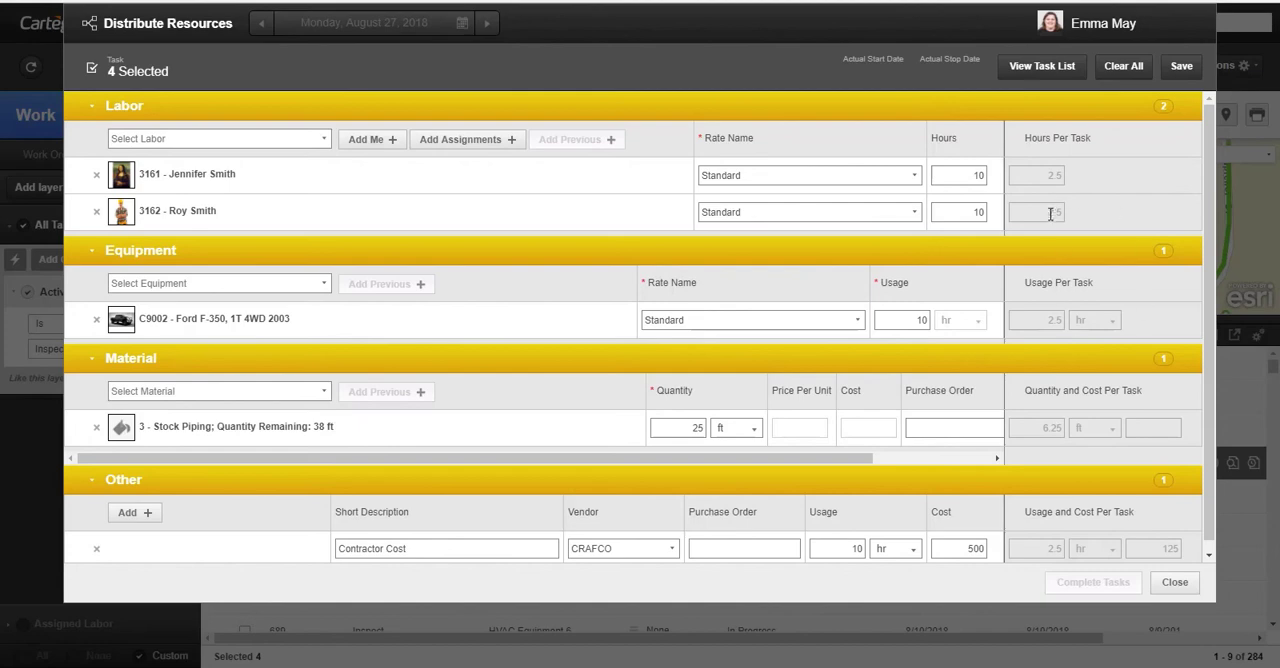
pyautogui.click(1180, 68)
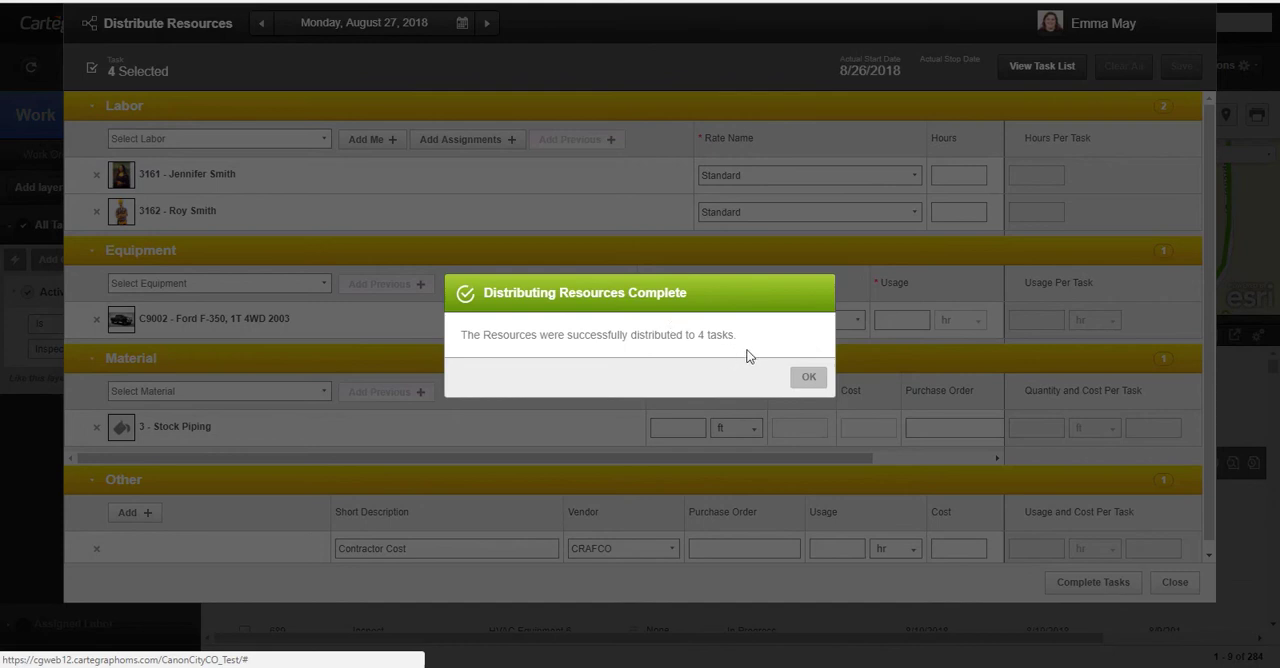
pyautogui.click(809, 378)
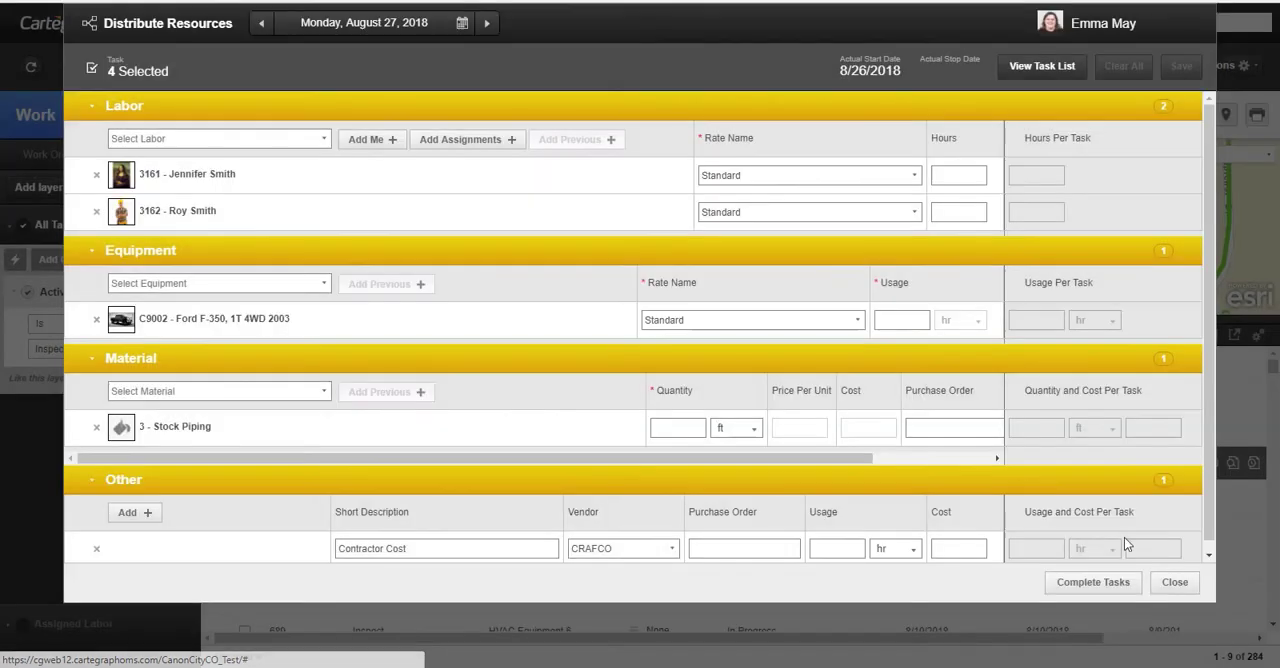
pyautogui.click(1180, 590)
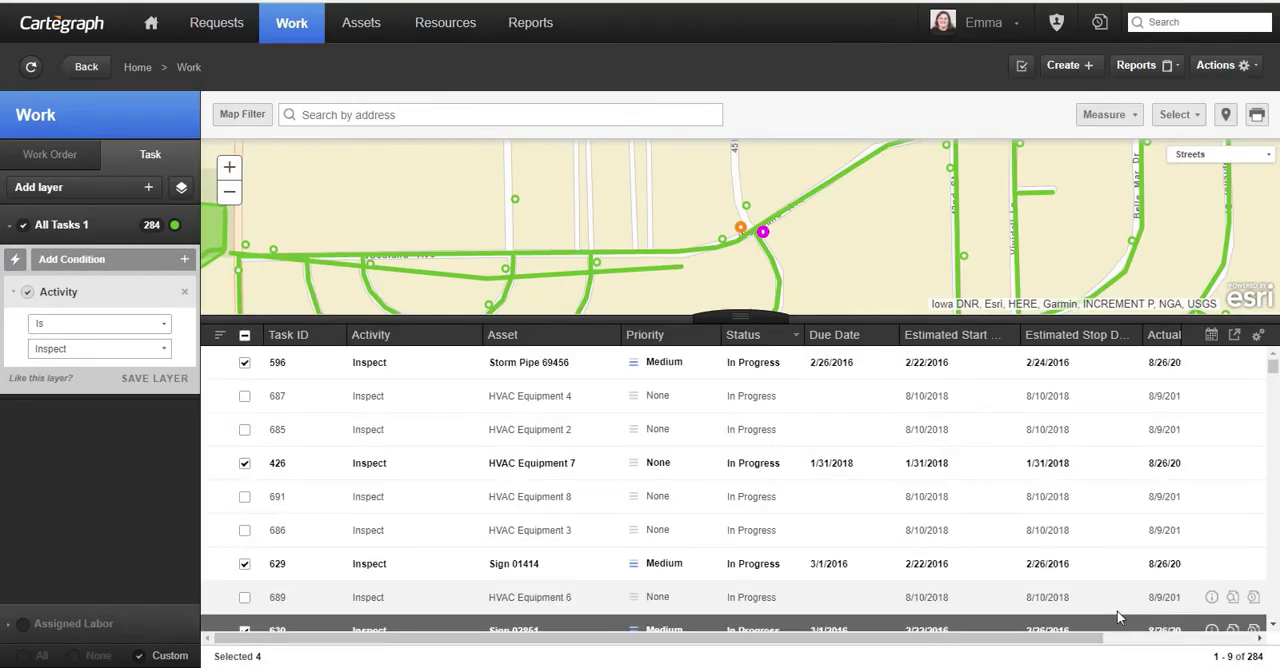